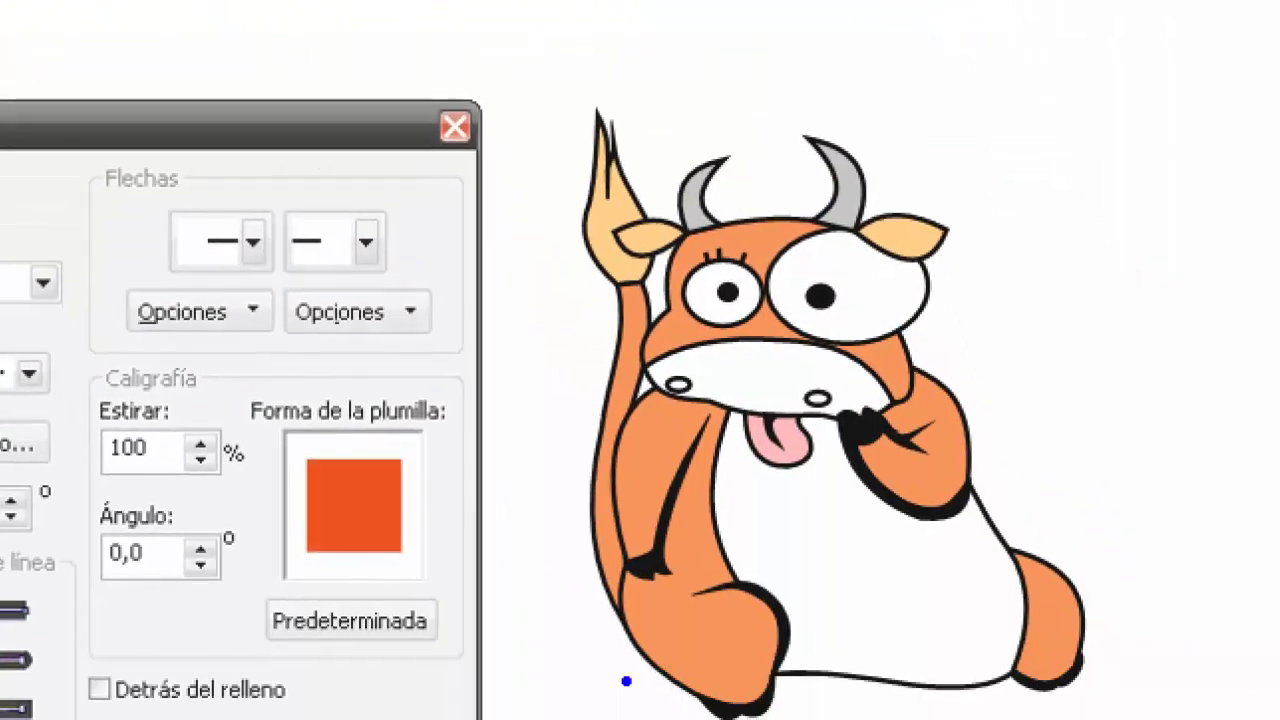
mouse_move(926, 360)
mouse_down()
mouse_move(949, 492)
mouse_move(1154, 351)
mouse_up()
key(Escape)
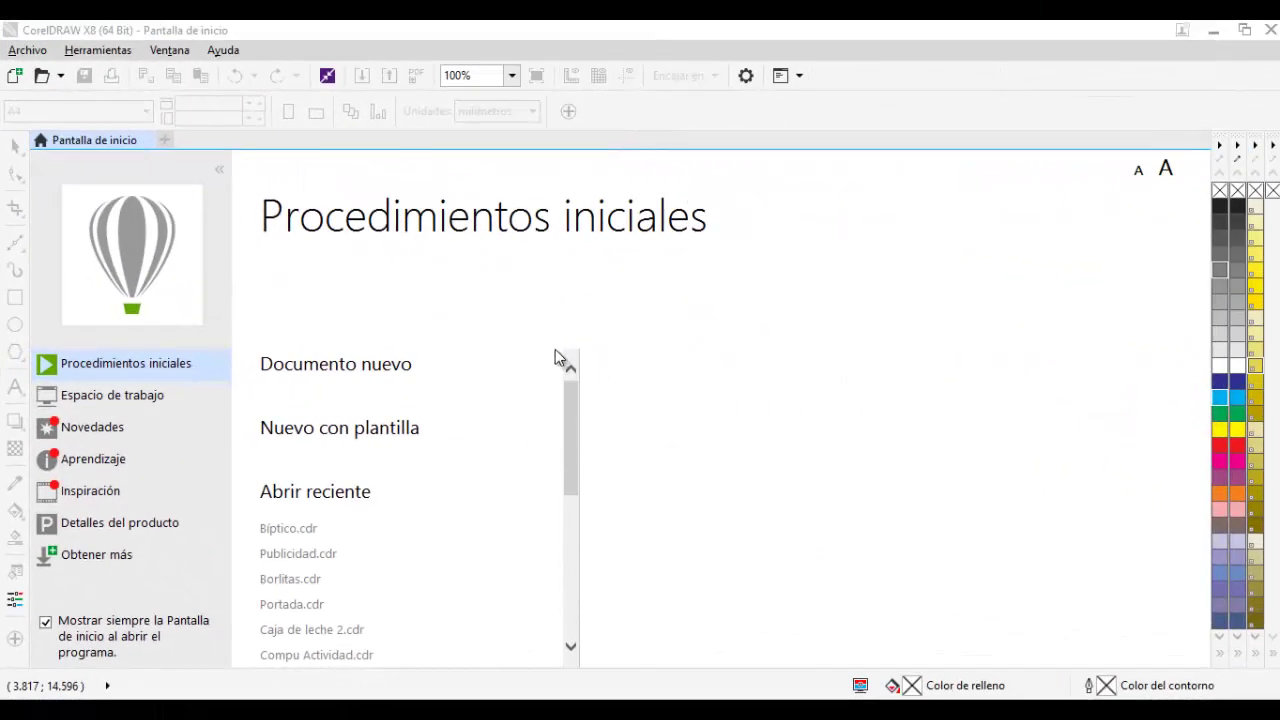
Create a new 21.0 × 14.5 cm CMYK document with four pages at 300 ppp
click(28, 35)
click(45, 57)
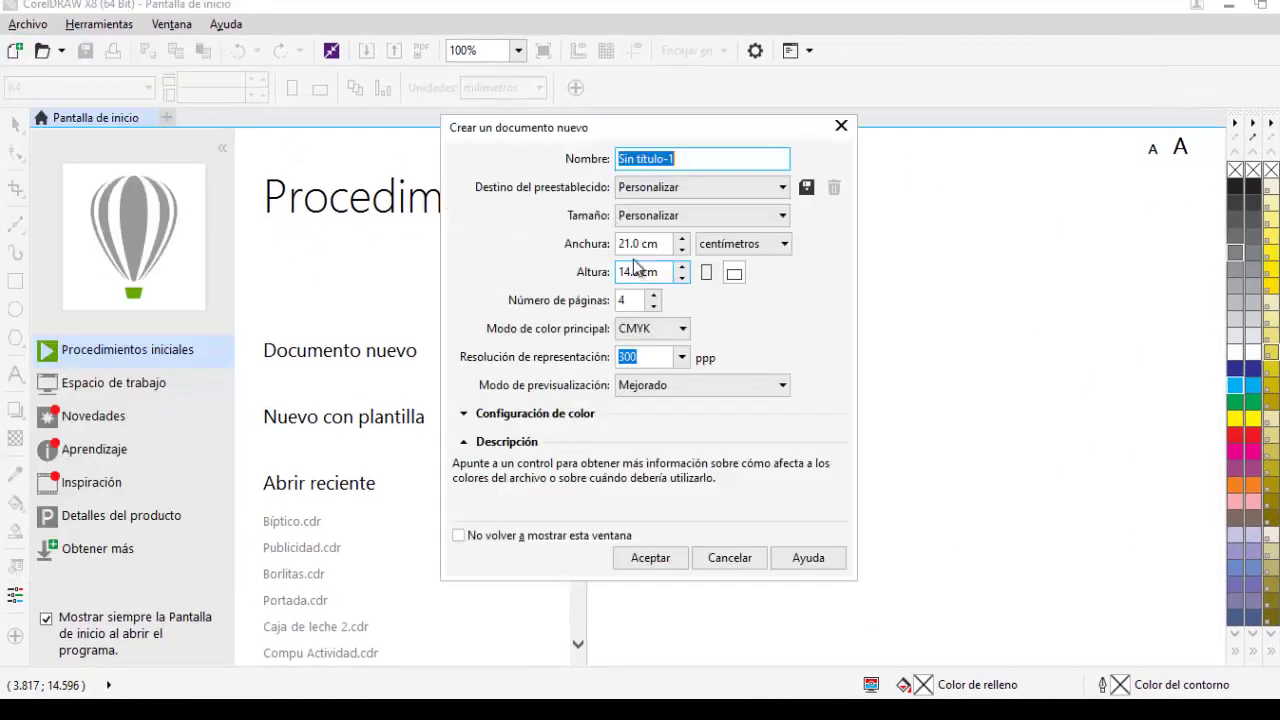
click(662, 574)
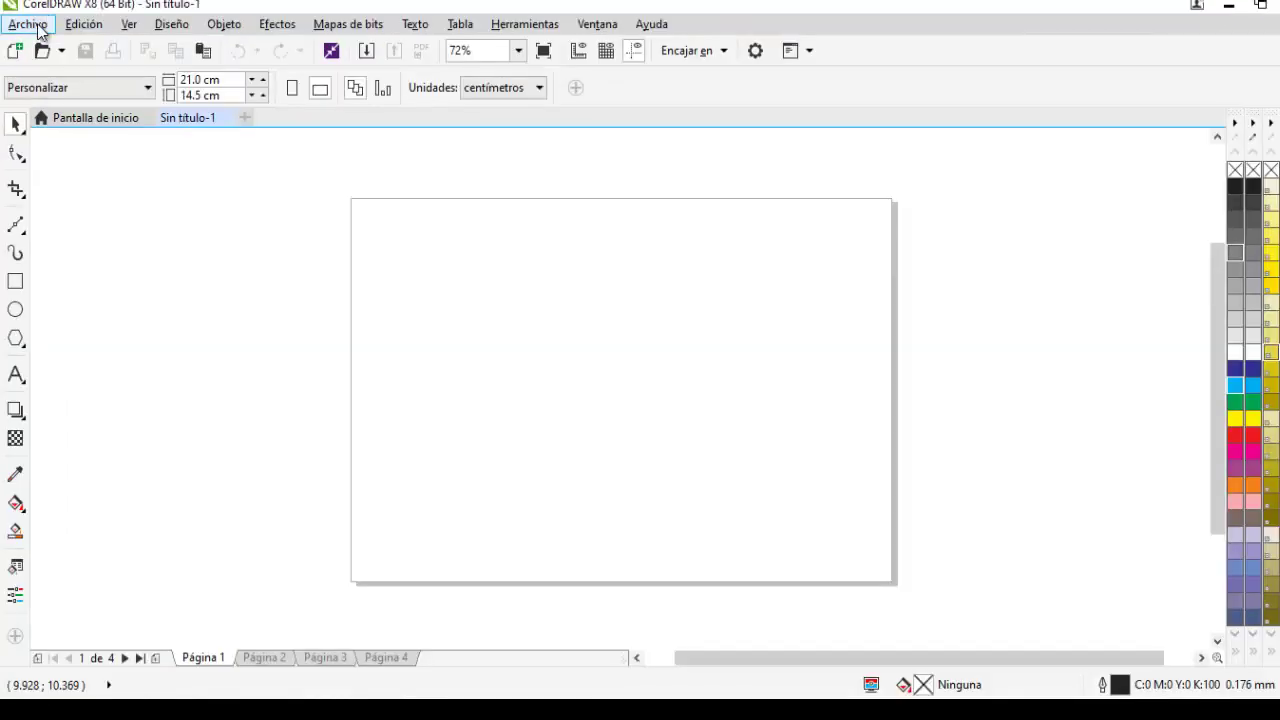
Start importing a file and browse to the PRIMER AÑO folder inside CLASSES VIRTUALES on the Desktop
click(35, 24)
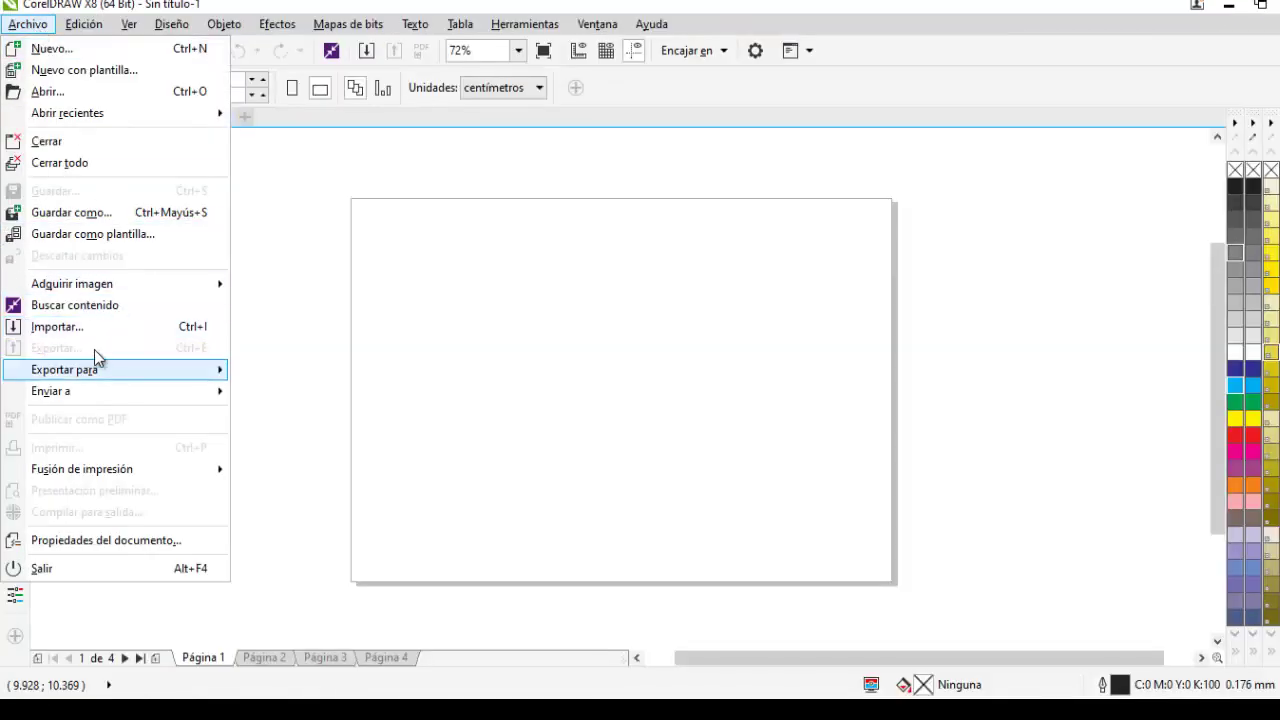
click(99, 321)
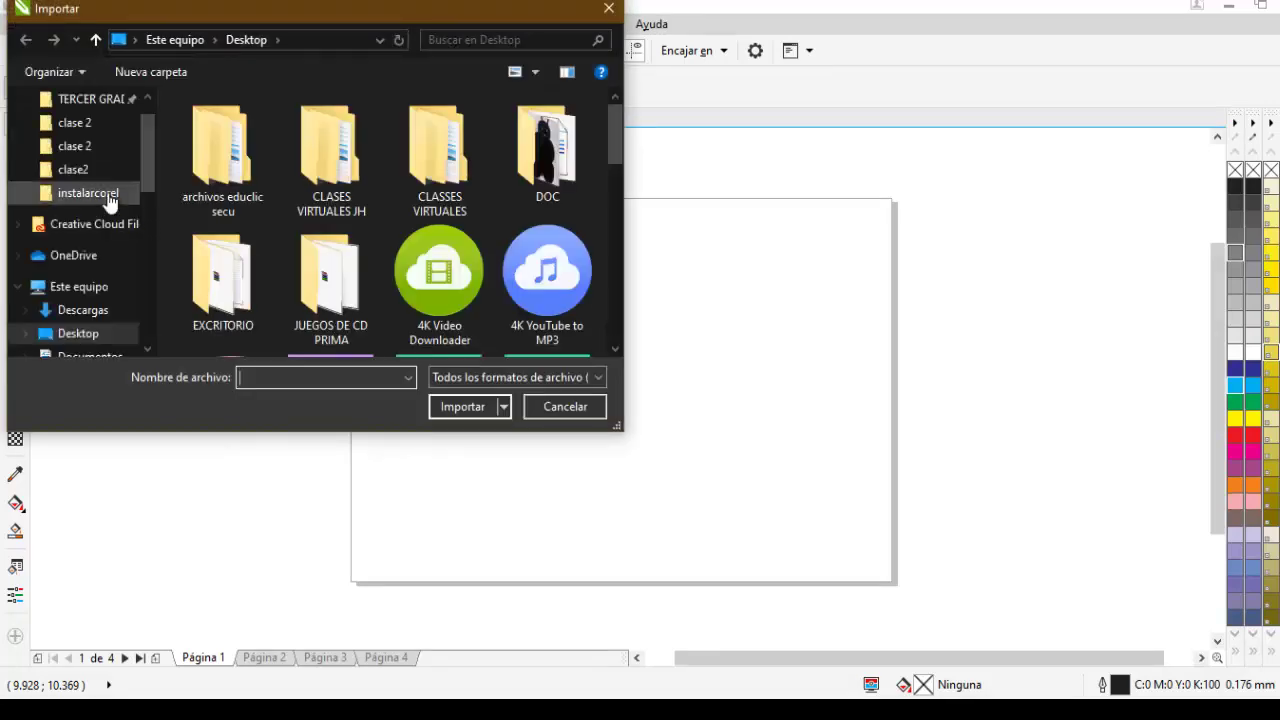
drag(148, 171, 148, 219)
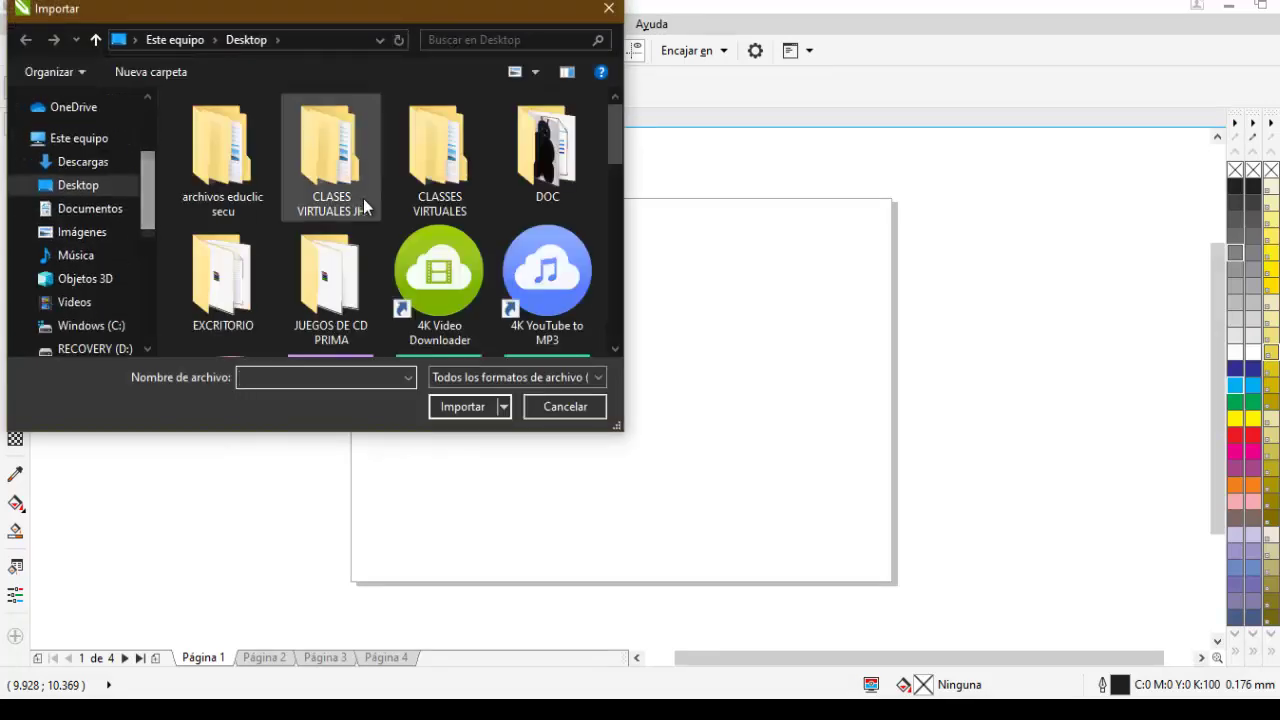
double_click(450, 165)
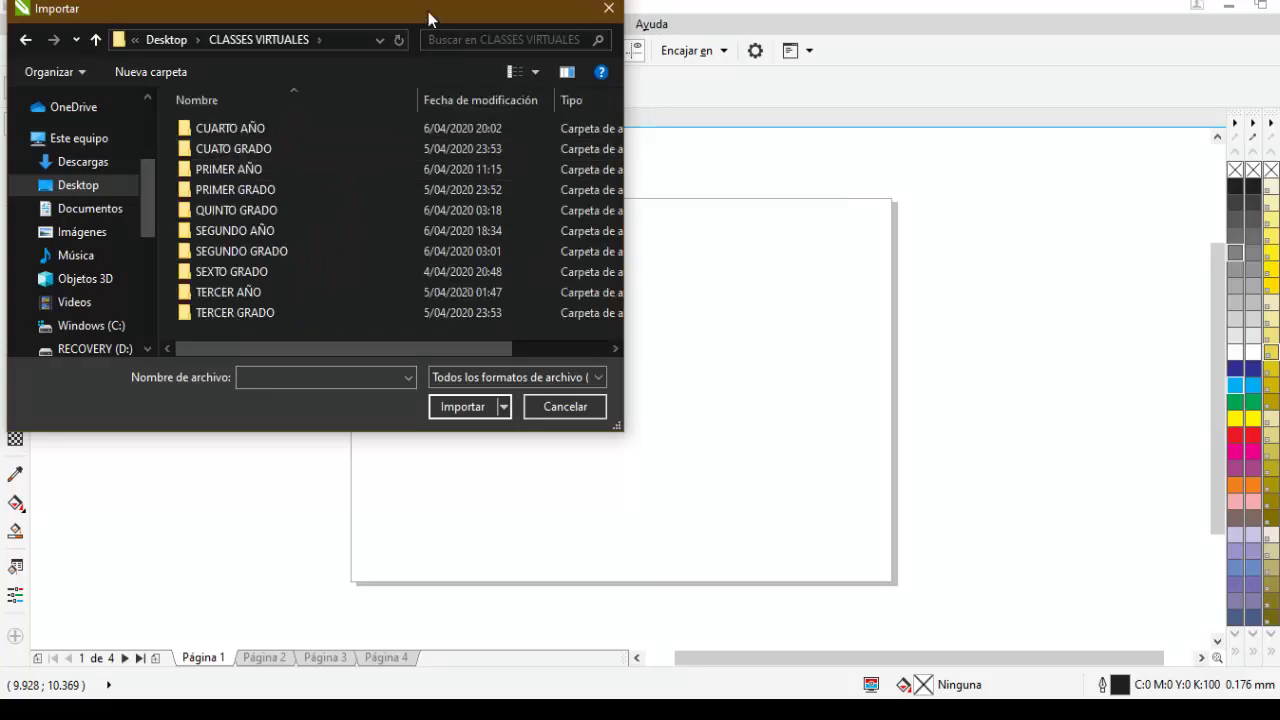
double_click(246, 167)
double_click(228, 126)
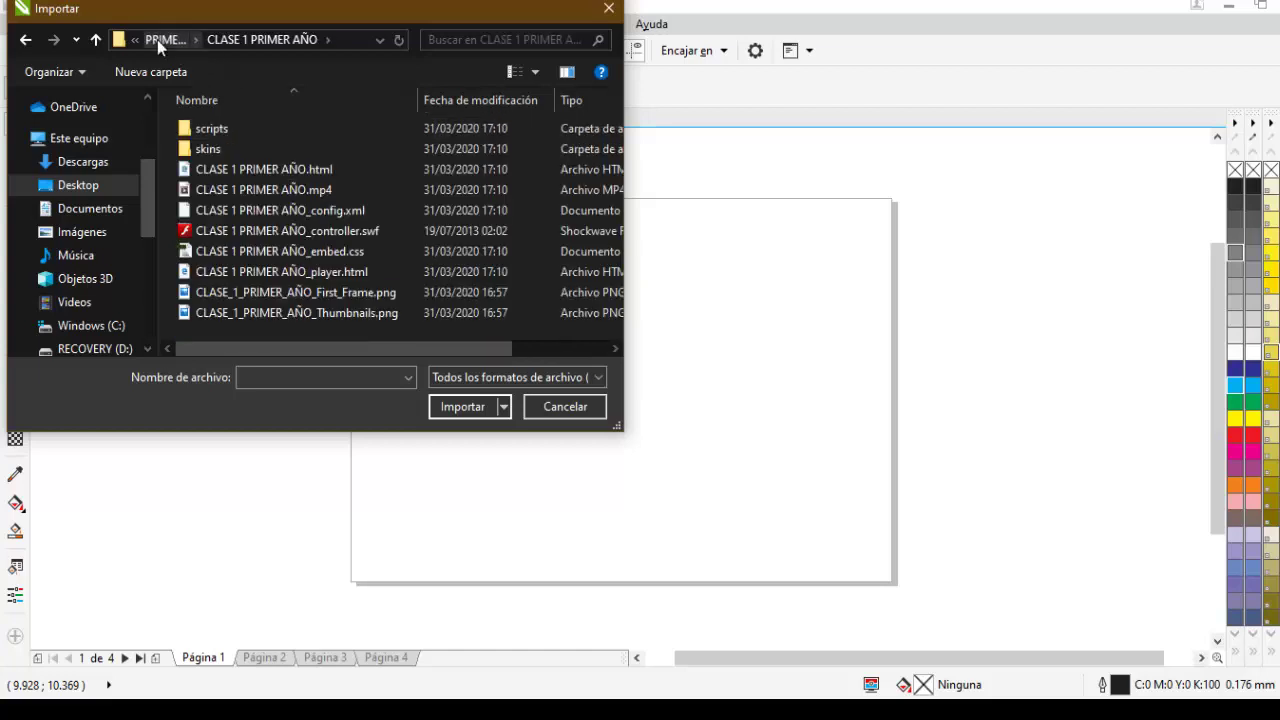
click(157, 39)
Import Toro loco.jpg from clase2 > ARCHIVOS 1ER AÑO > UNIDAD 1 > SESIÓN 3, placing it about 11.7 × 14.2 cm on page 1
double_click(217, 151)
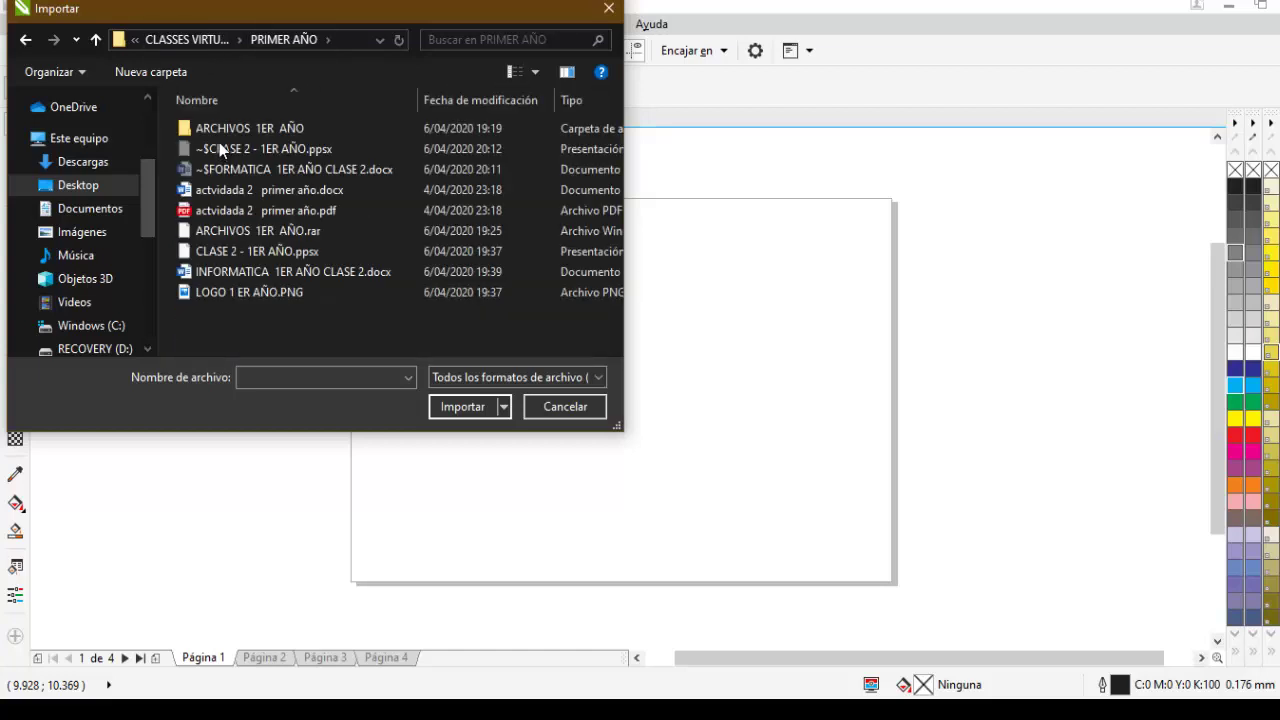
double_click(233, 130)
mouse_move(233, 129)
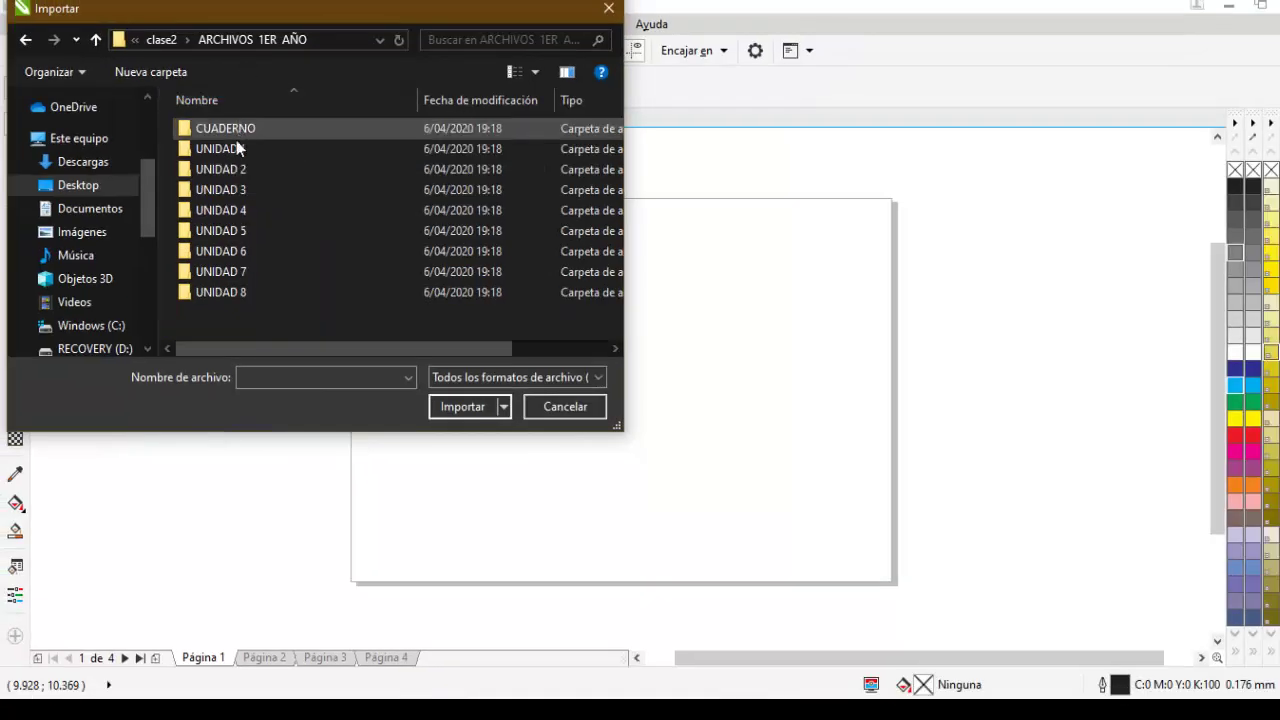
double_click(233, 150)
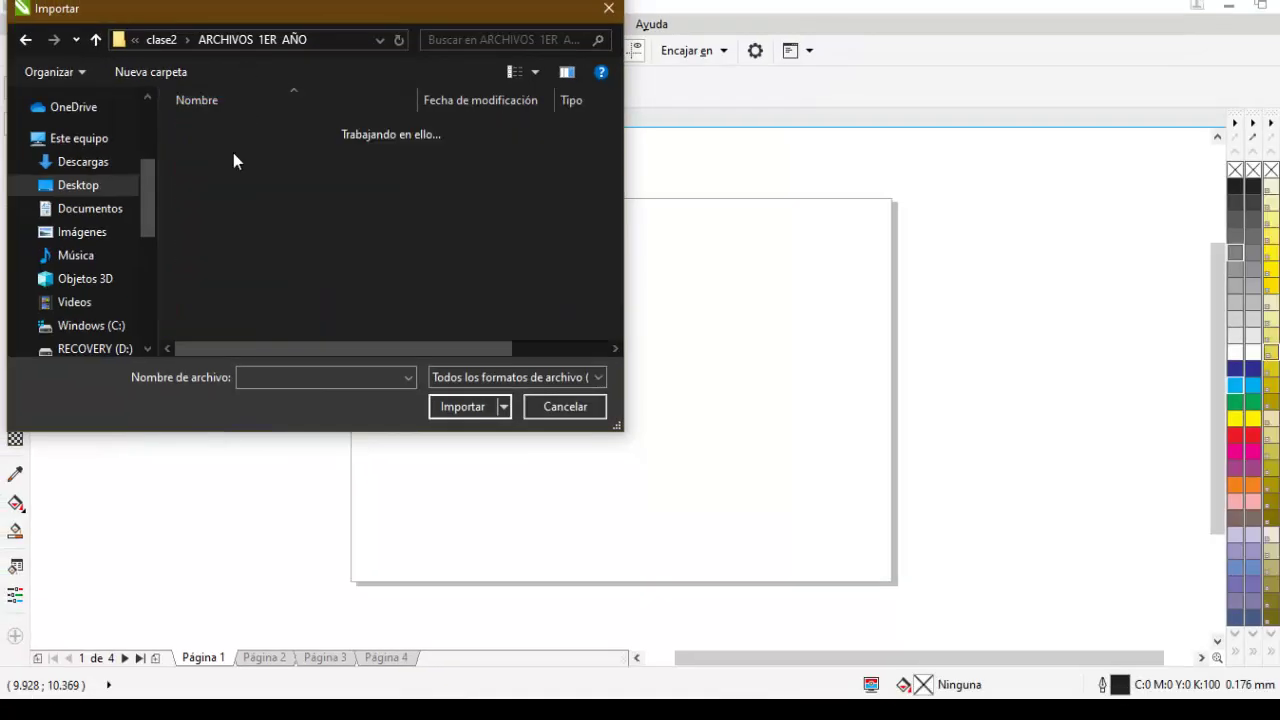
double_click(236, 150)
click(244, 172)
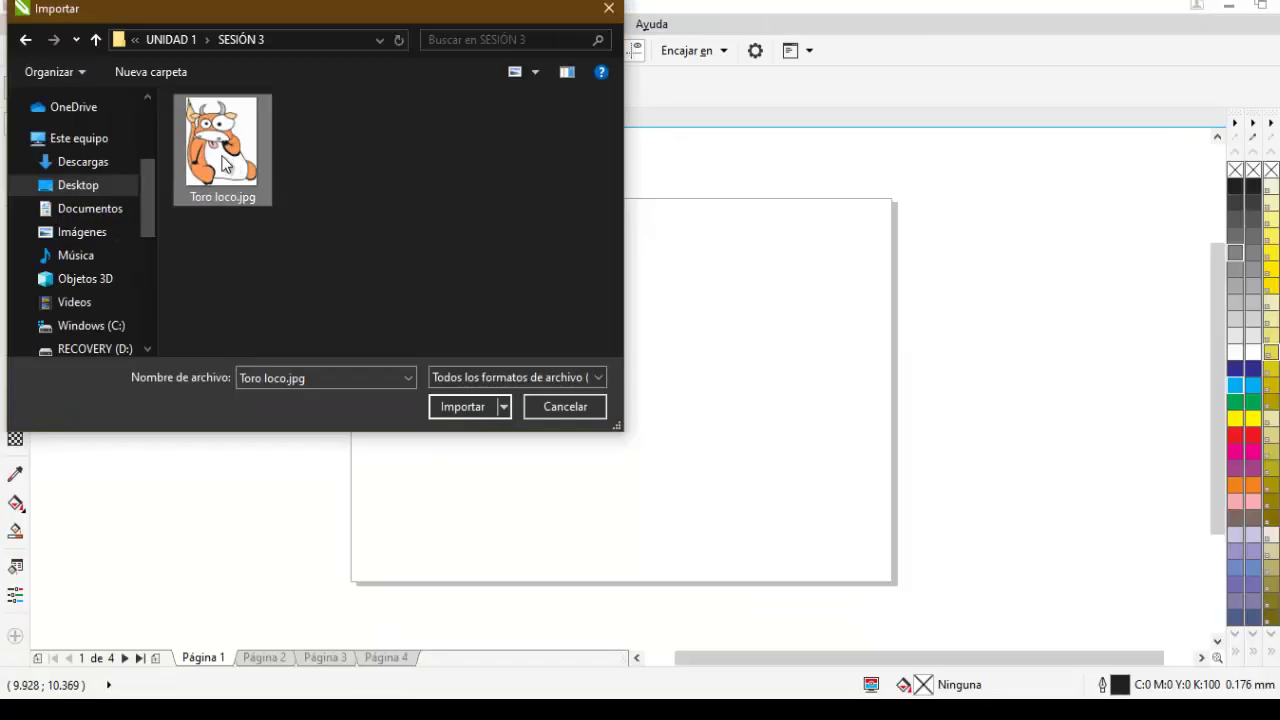
double_click(225, 165)
drag(435, 235, 868, 580)
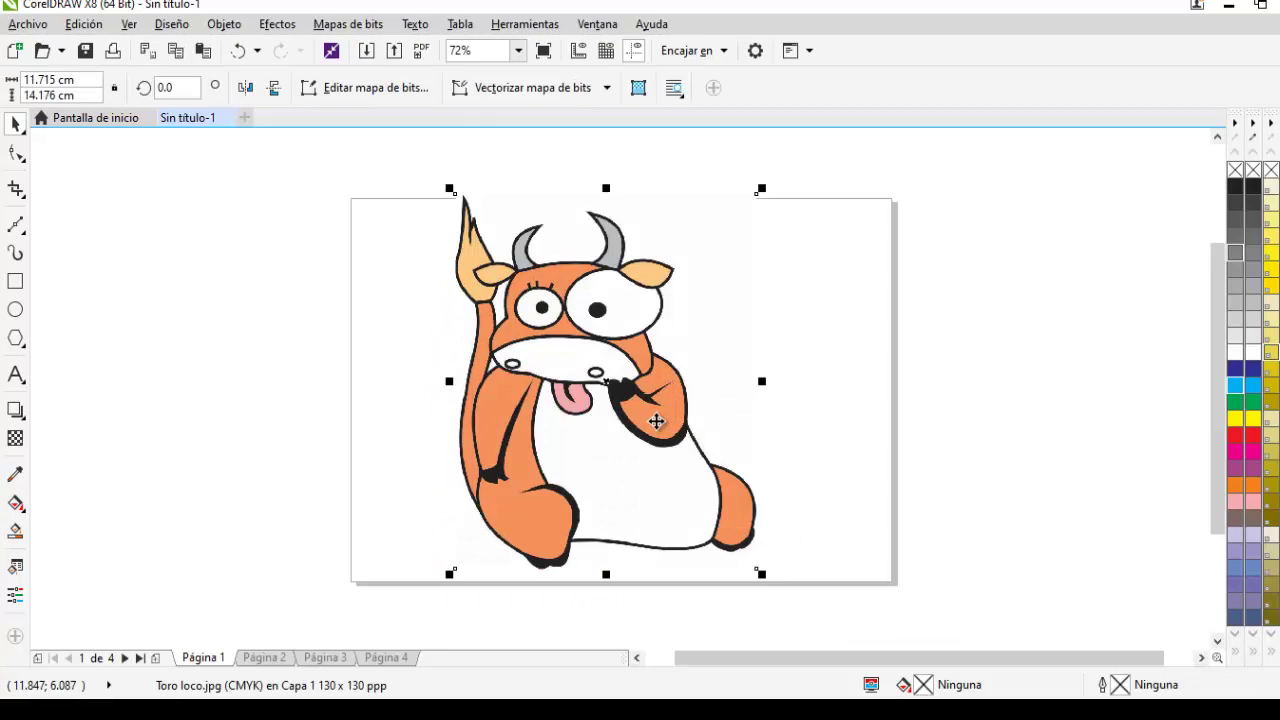
Scale the bull image down to about 10.5 × 12.7 cm and position it near the centre of the page
drag(761, 189, 720, 251)
drag(609, 354, 637, 348)
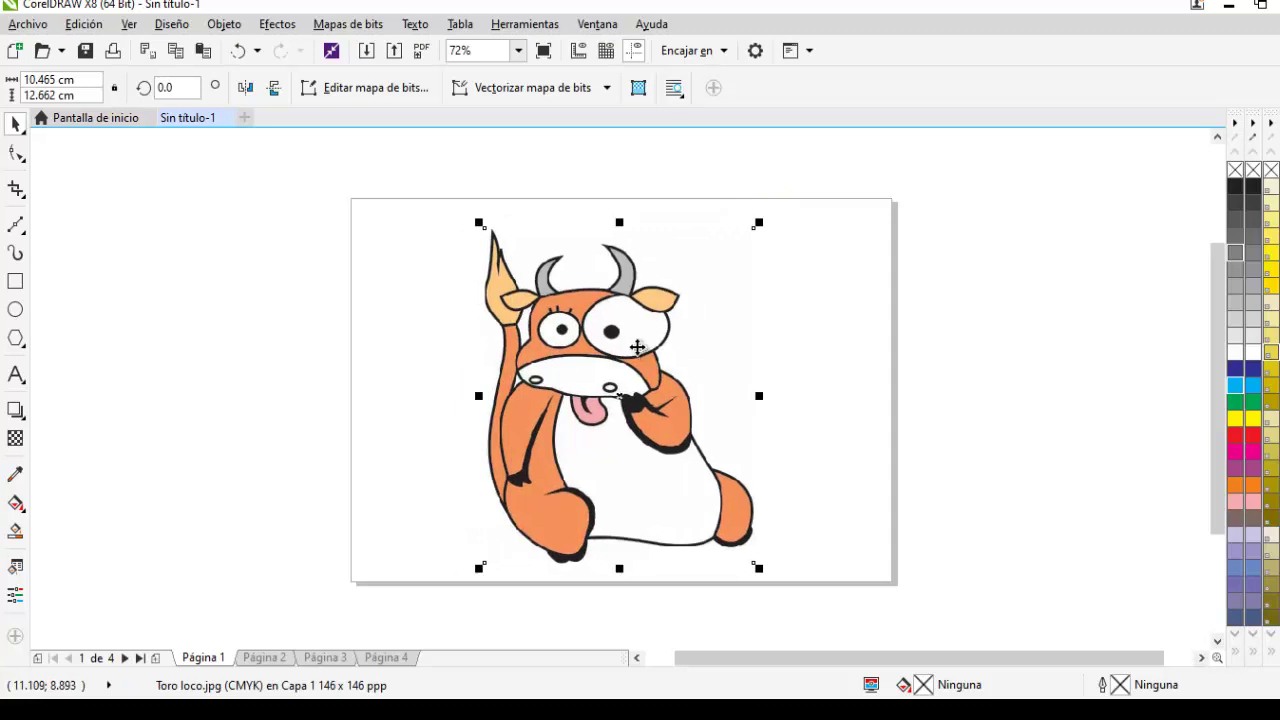
click(631, 359)
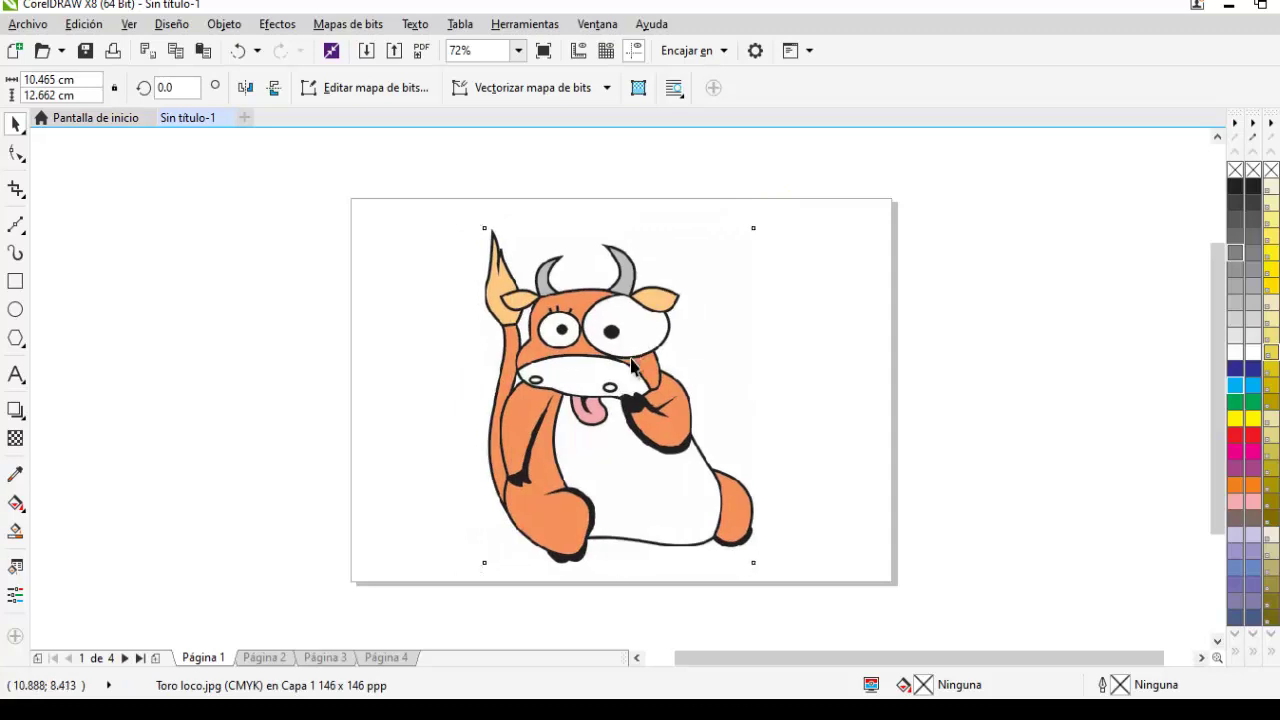
mouse_move(620, 370)
mouse_down()
mouse_move(653, 369)
mouse_move(578, 375)
mouse_move(613, 375)
mouse_up()
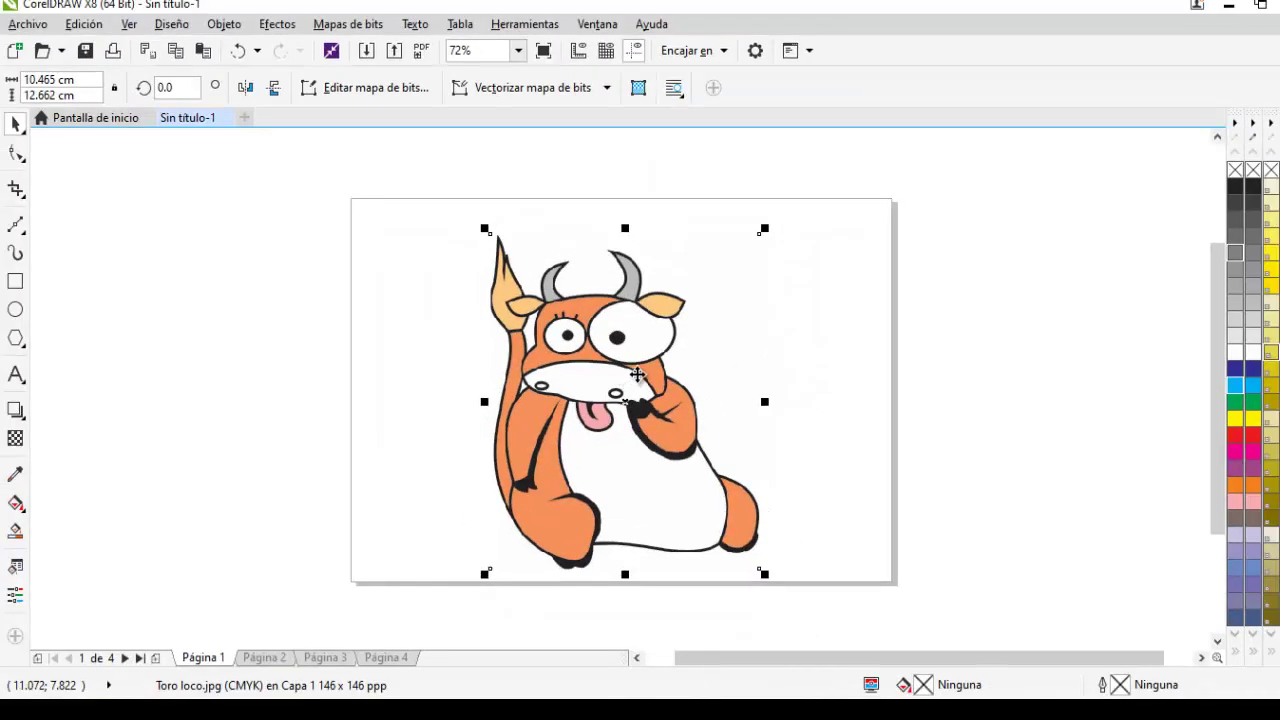
drag(631, 368, 604, 360)
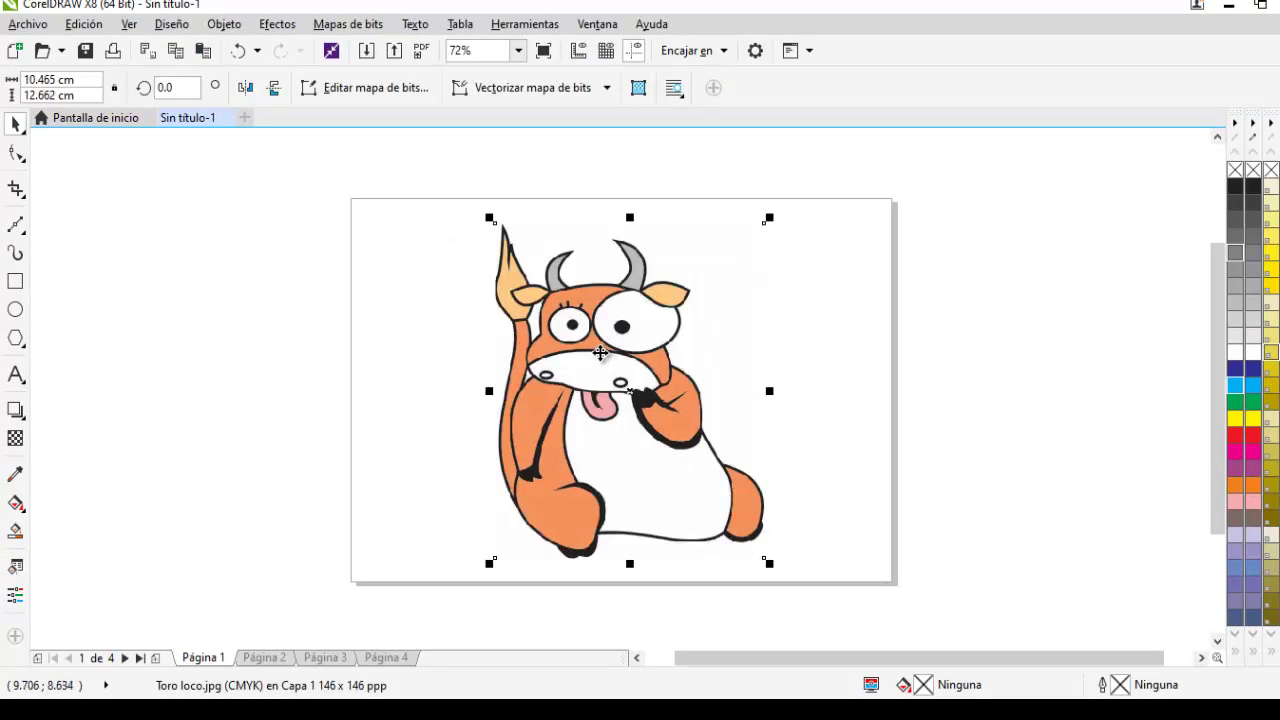
Lock the bull image in place on the page
right_click(600, 353)
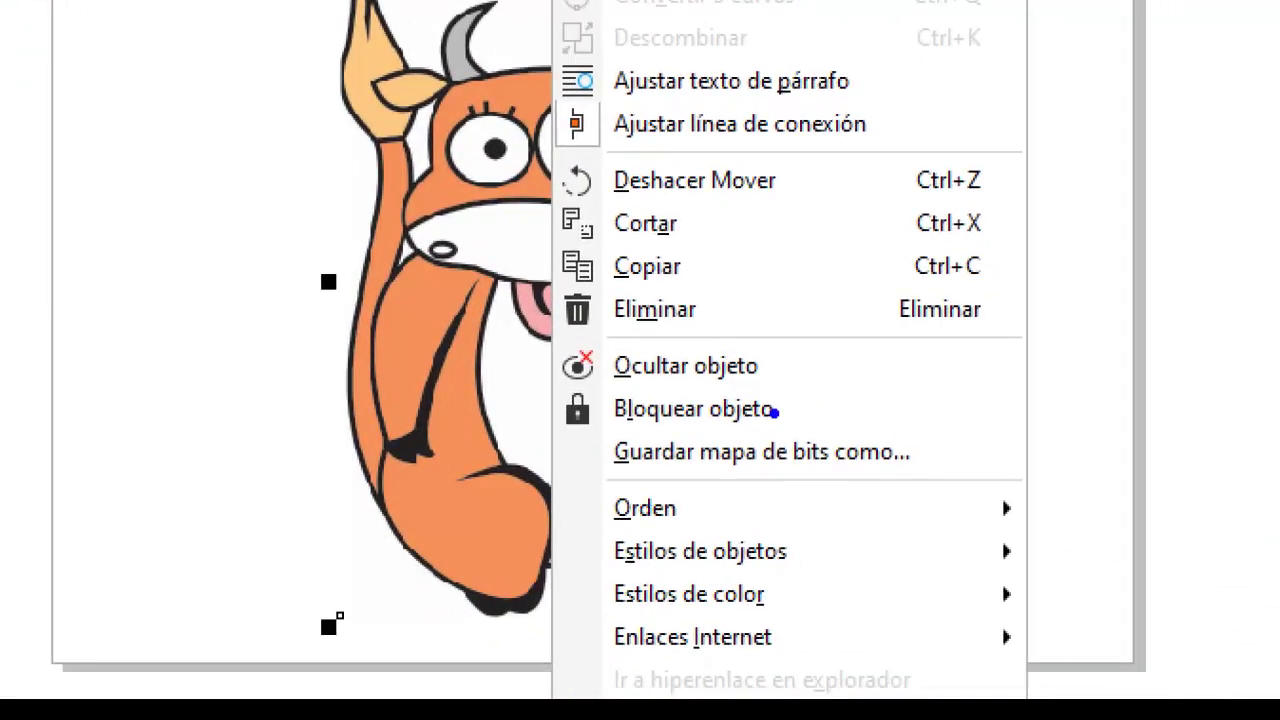
drag(776, 413, 831, 364)
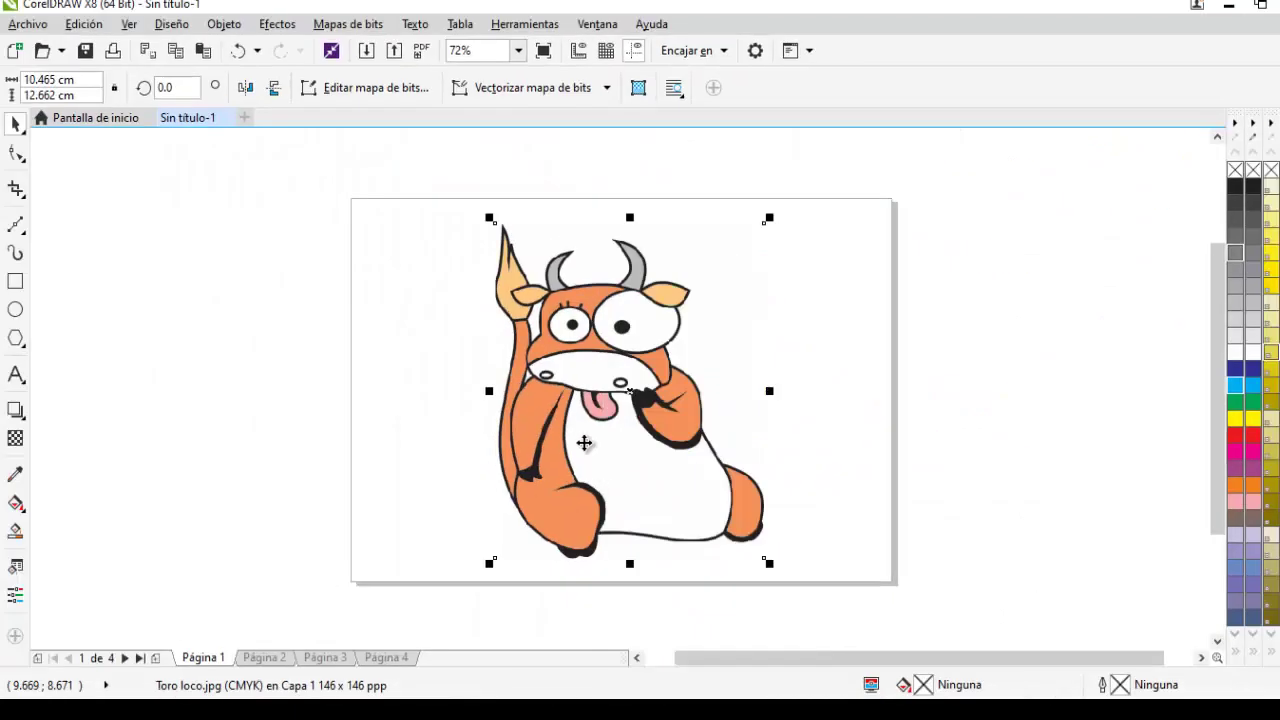
right_click(586, 443)
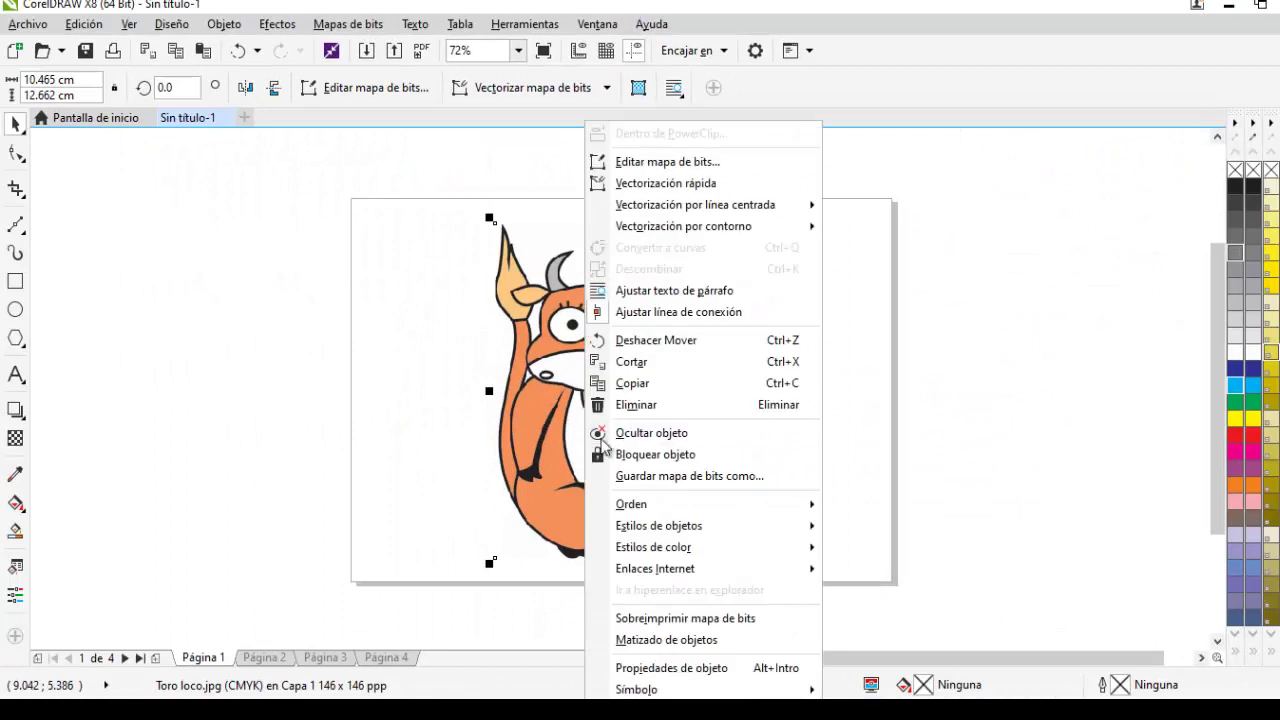
click(656, 454)
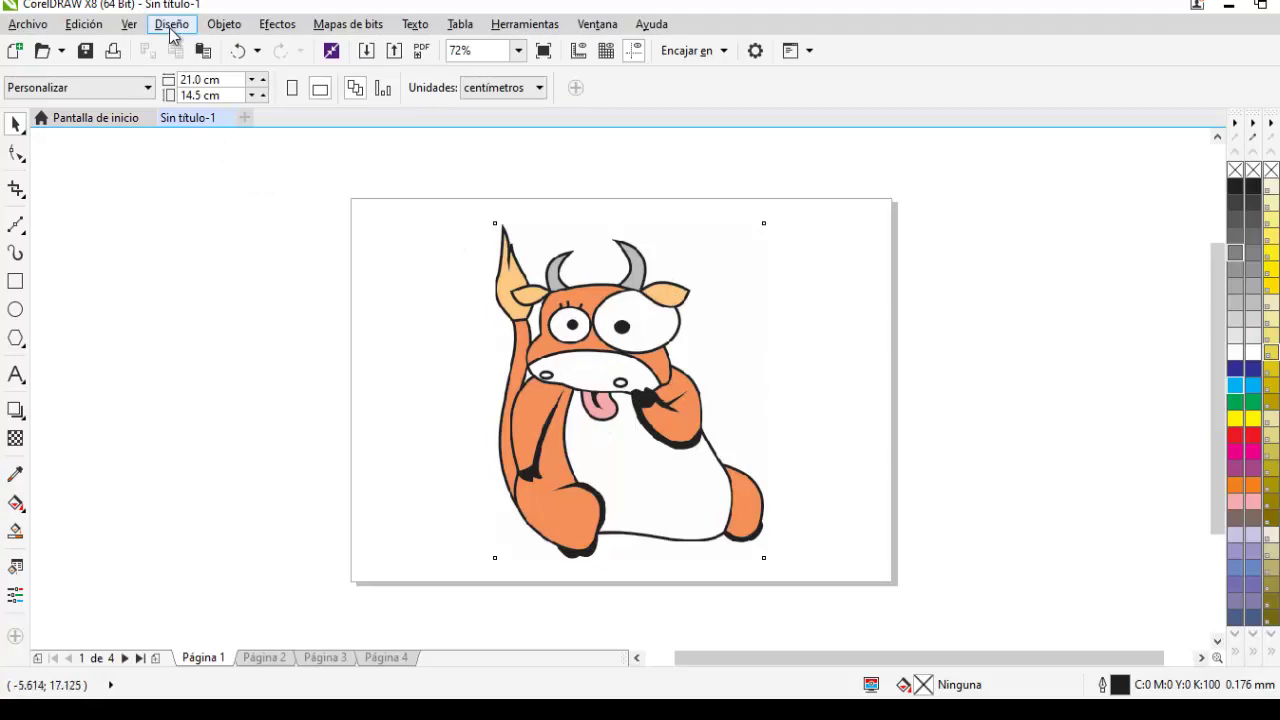
Change the document's display mode to Líneas de dibujo
click(131, 25)
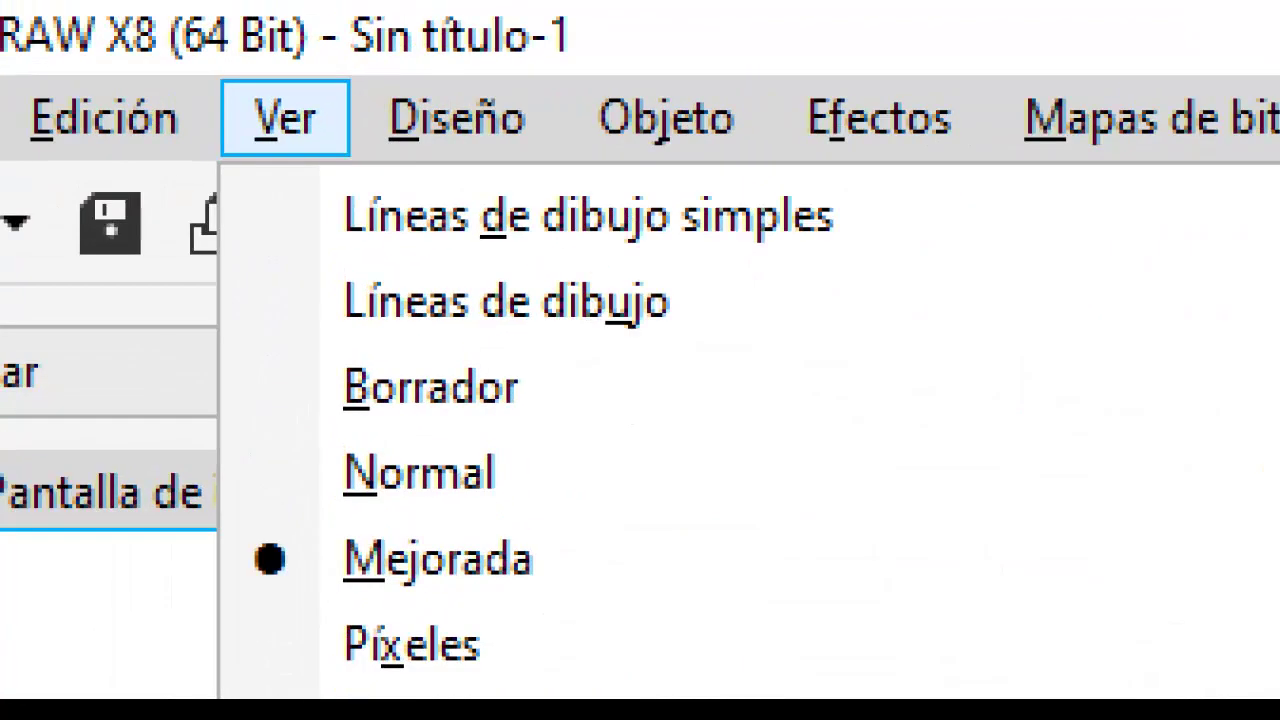
mouse_move(676, 276)
mouse_down()
mouse_move(691, 310)
mouse_move(790, 256)
mouse_up()
key(Escape)
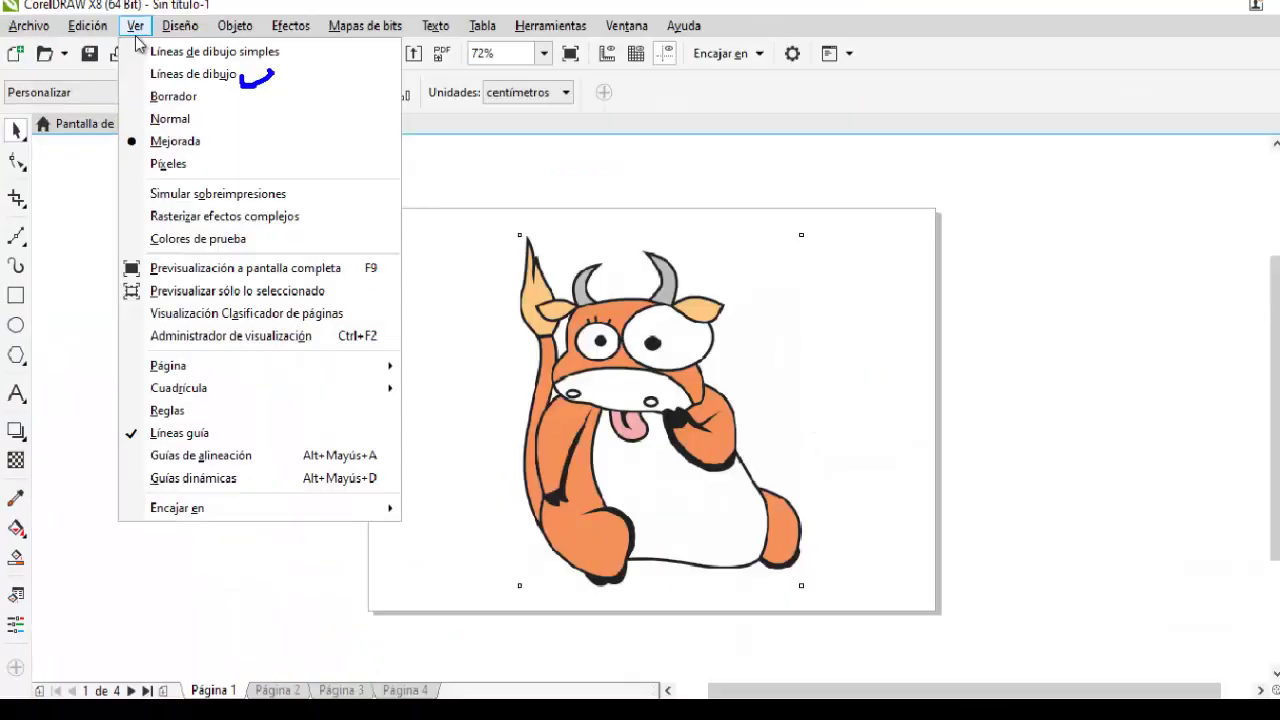
click(270, 92)
click(160, 69)
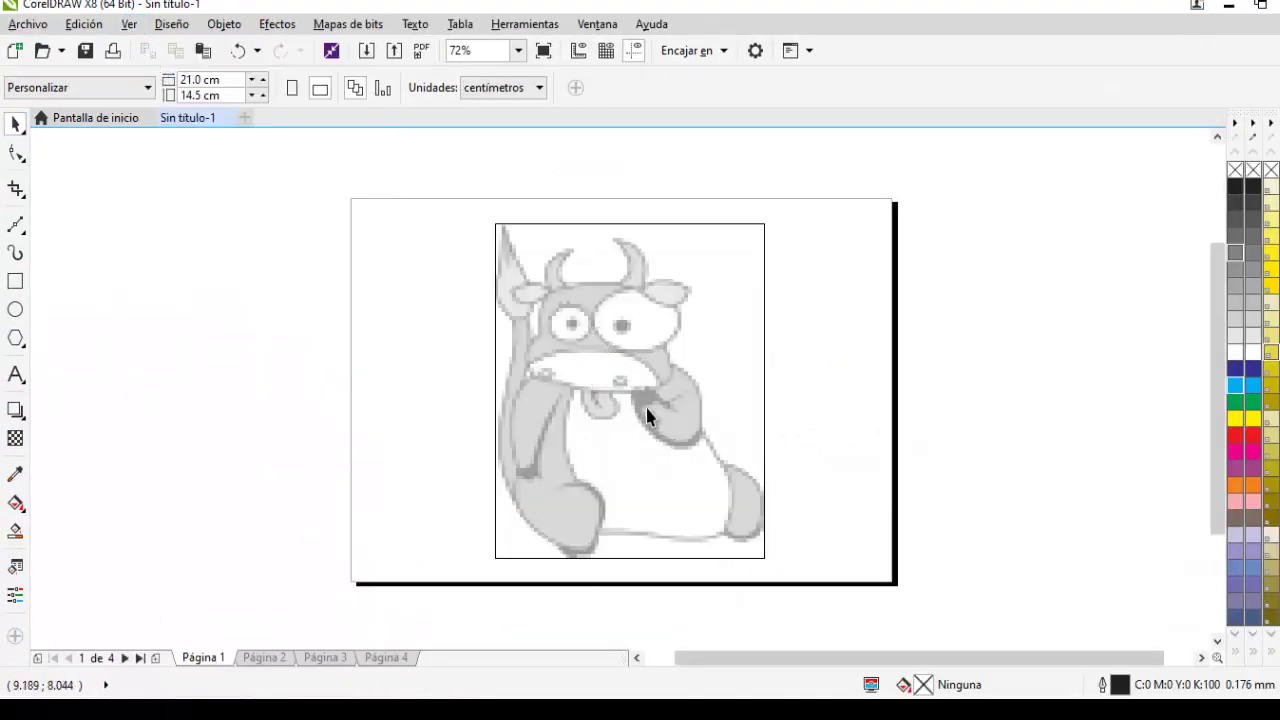
Try the Líneas de dibujo simples display mode, and return to Líneas de dibujo
click(131, 25)
click(160, 50)
click(129, 24)
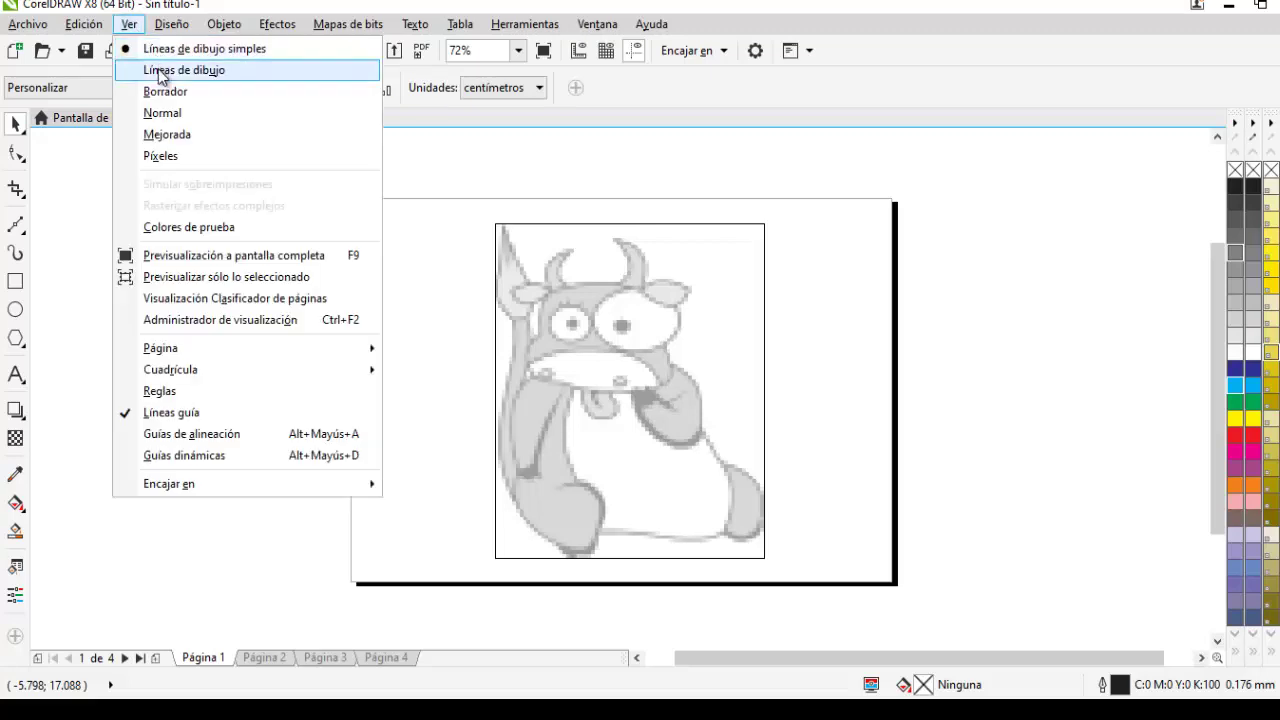
click(160, 70)
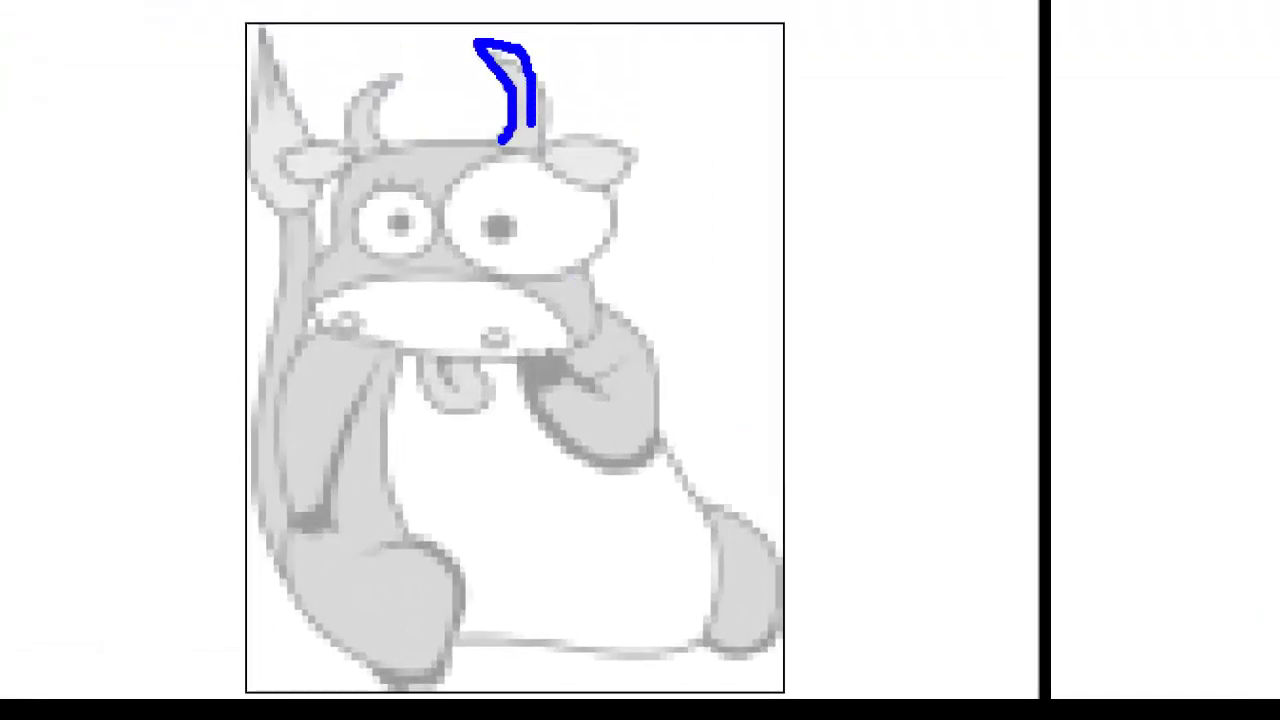
drag(531, 139, 505, 142)
key(Escape)
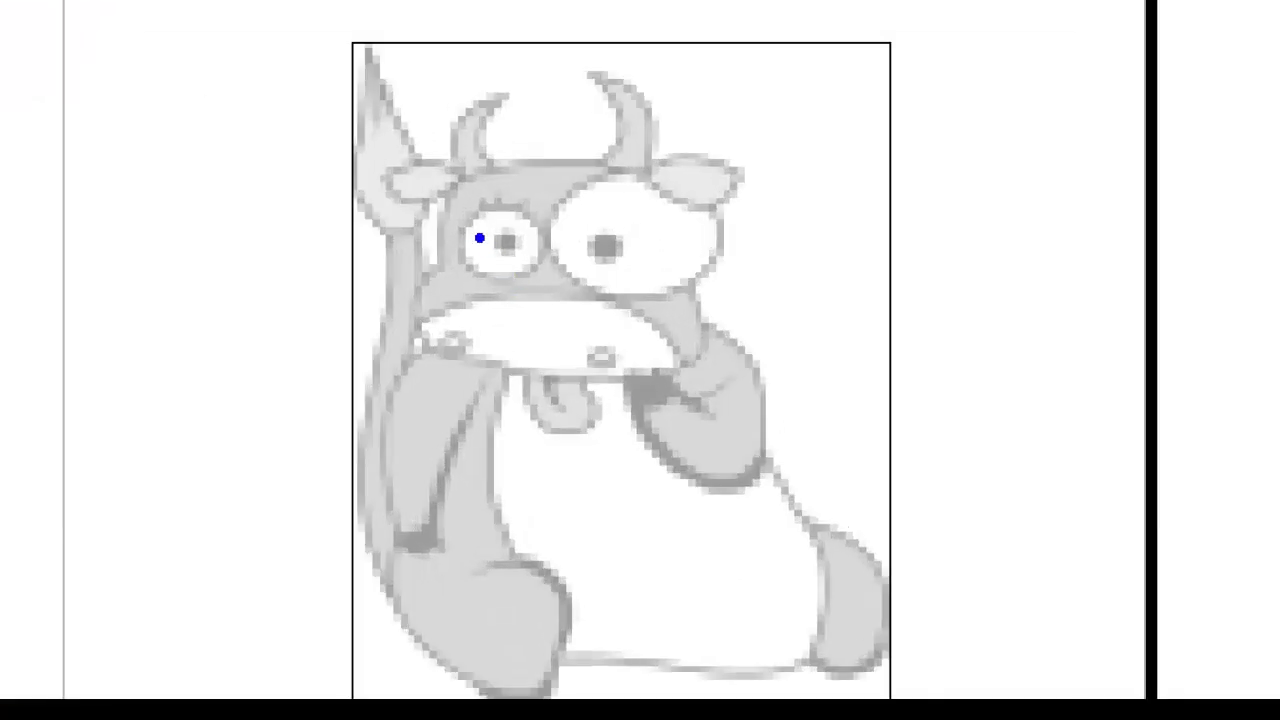
mouse_move(434, 242)
mouse_down()
mouse_move(438, 337)
mouse_move(527, 388)
mouse_move(695, 373)
mouse_move(706, 315)
mouse_move(661, 192)
mouse_move(576, 147)
mouse_move(452, 190)
mouse_move(448, 258)
mouse_up()
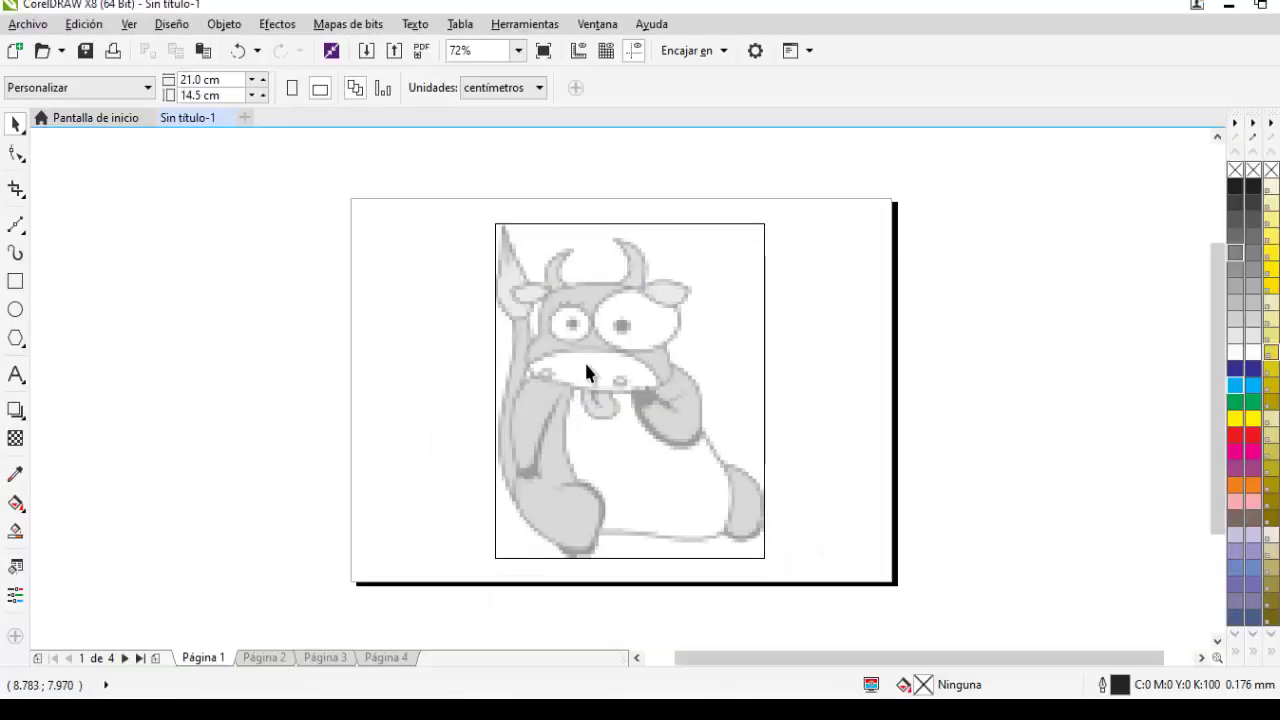
Trace the bull's head with the Bézier tool as a closed outline of six straight segments through the ear bases, cheeks and mouth corners
scroll(617, 342, up, 3)
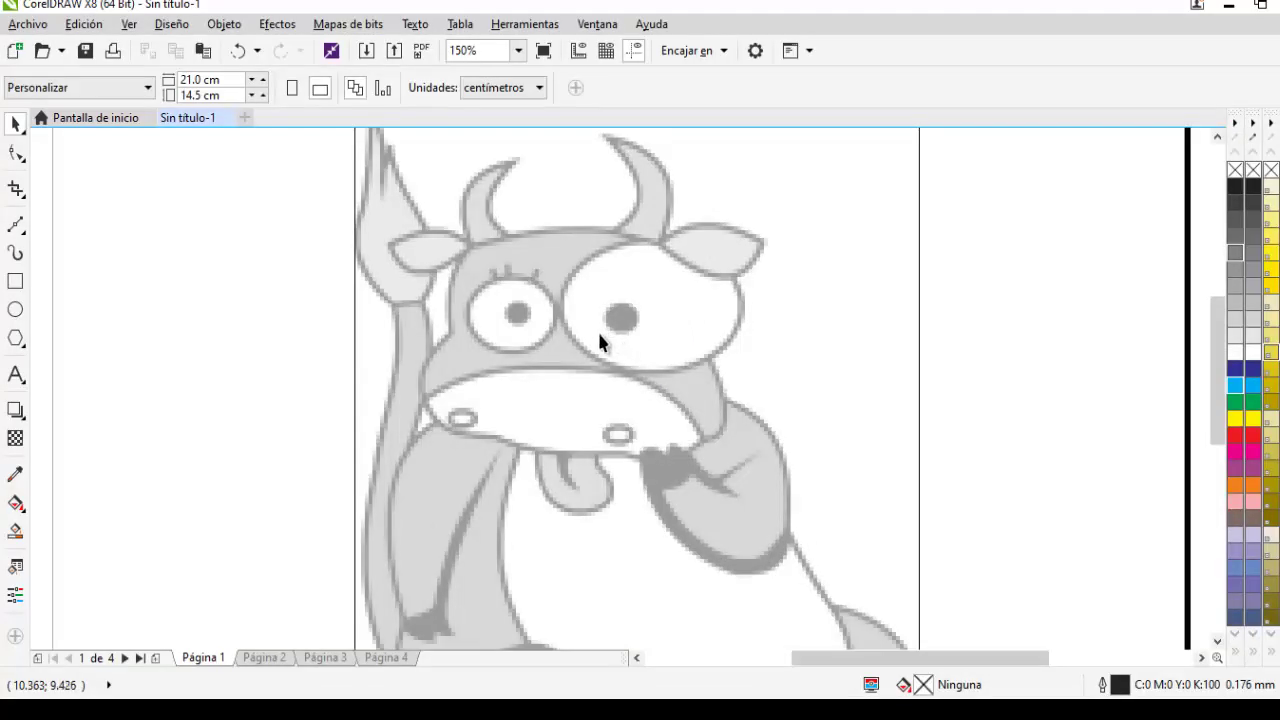
click(22, 232)
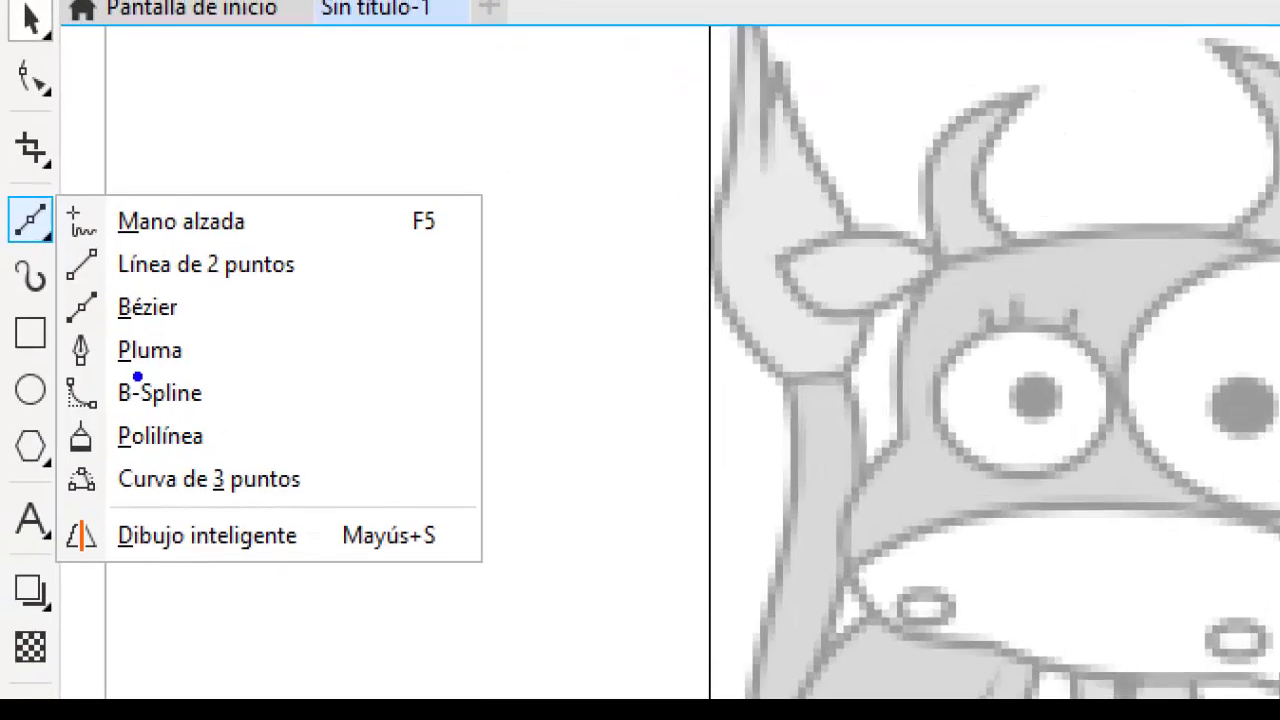
mouse_move(167, 310)
mouse_down()
mouse_move(67, 278)
mouse_move(138, 345)
mouse_move(168, 276)
mouse_up()
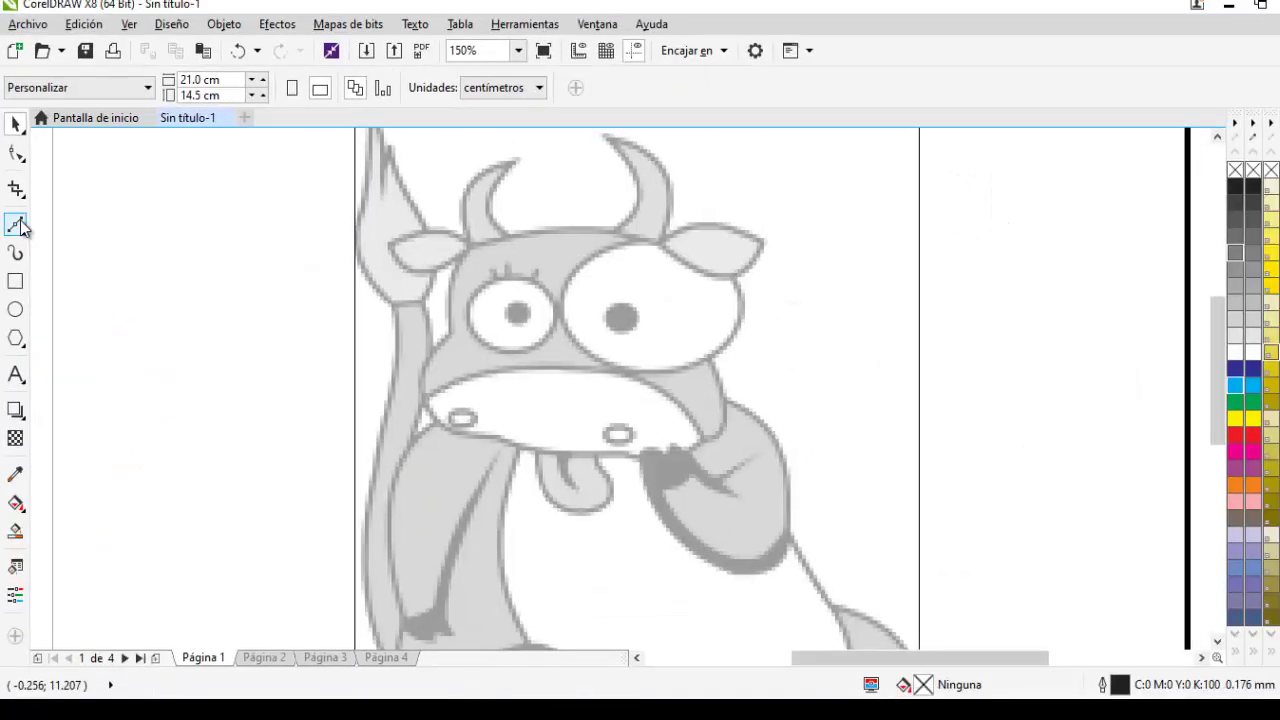
click(30, 219)
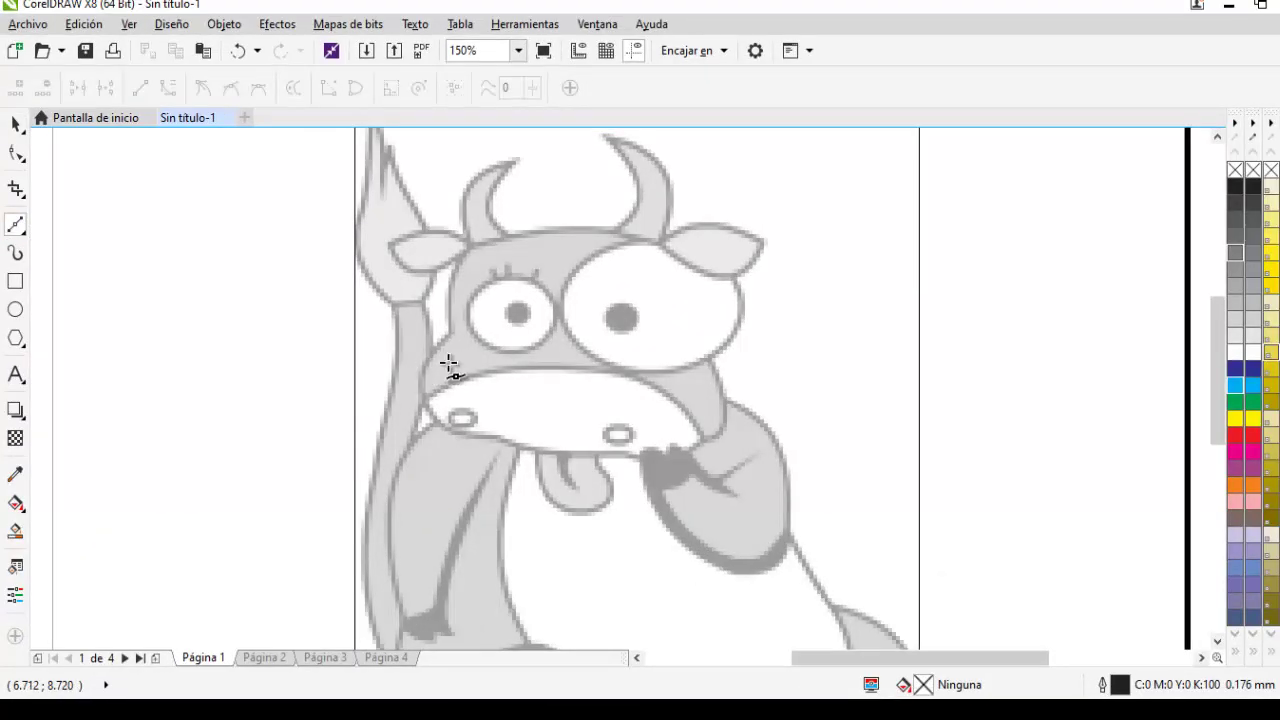
scroll(449, 366, up, 2)
scroll(492, 375, down, 2)
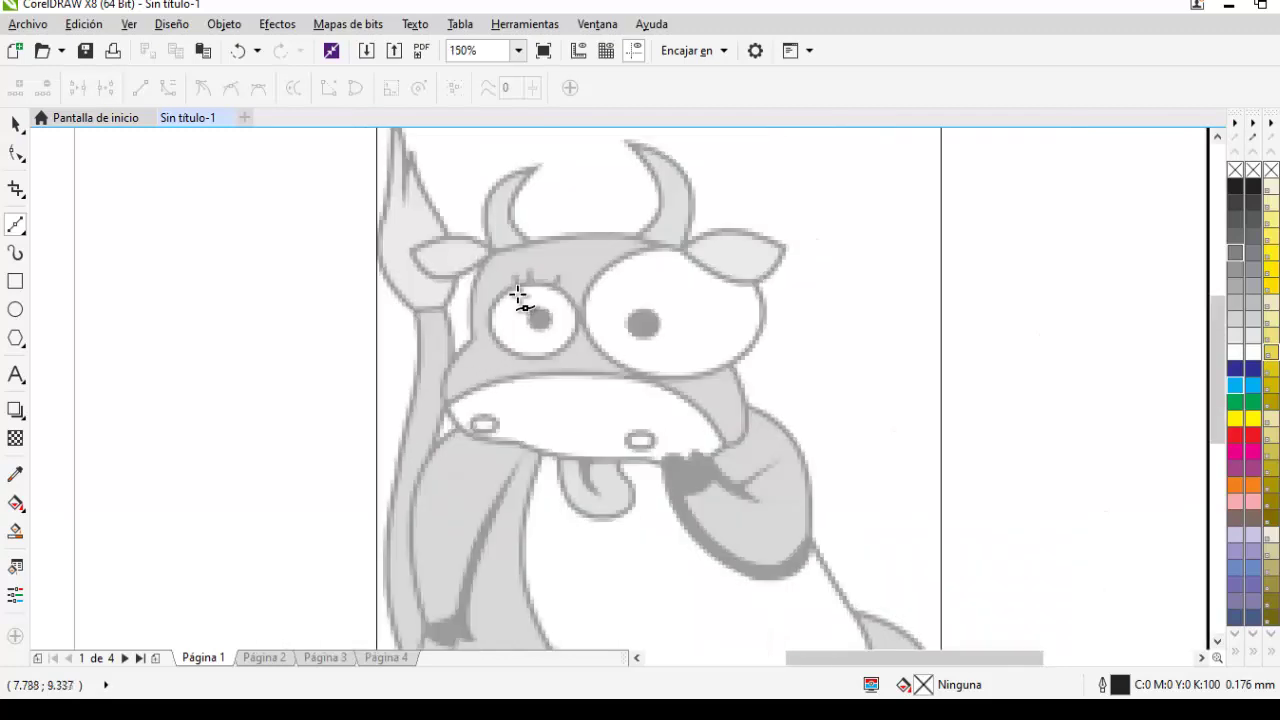
scroll(517, 289, up, 2)
click(430, 386)
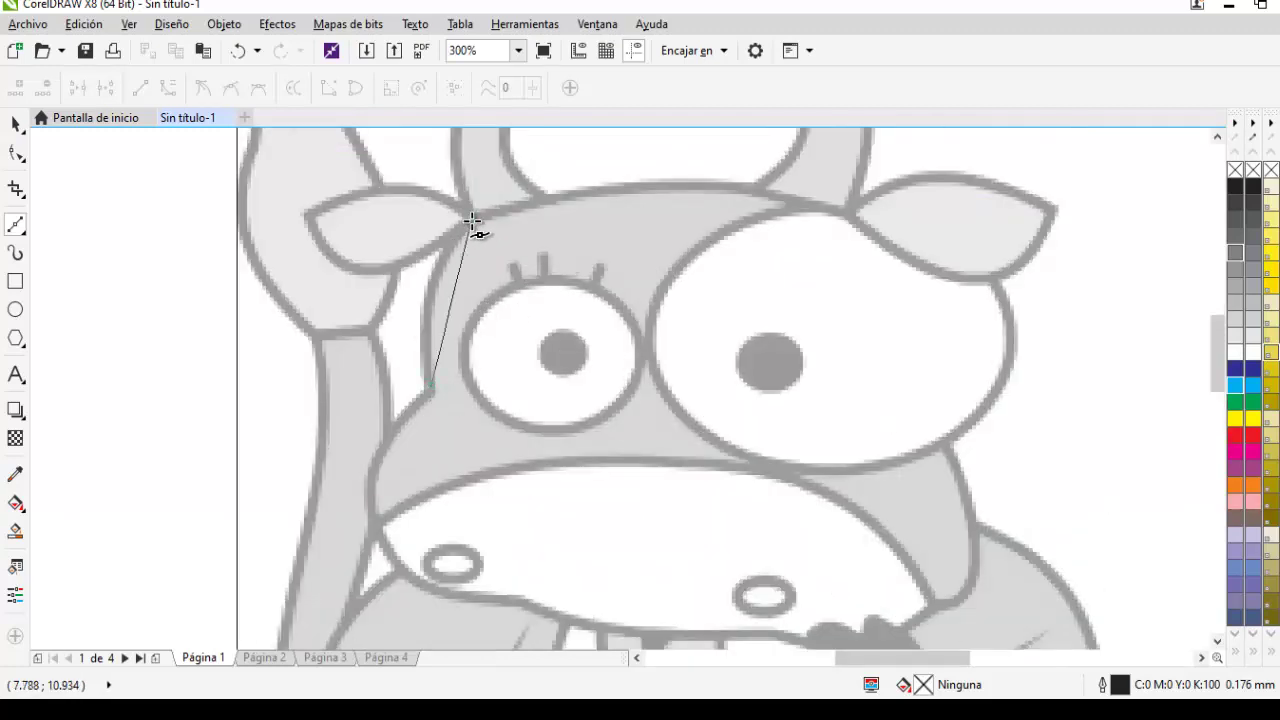
click(474, 217)
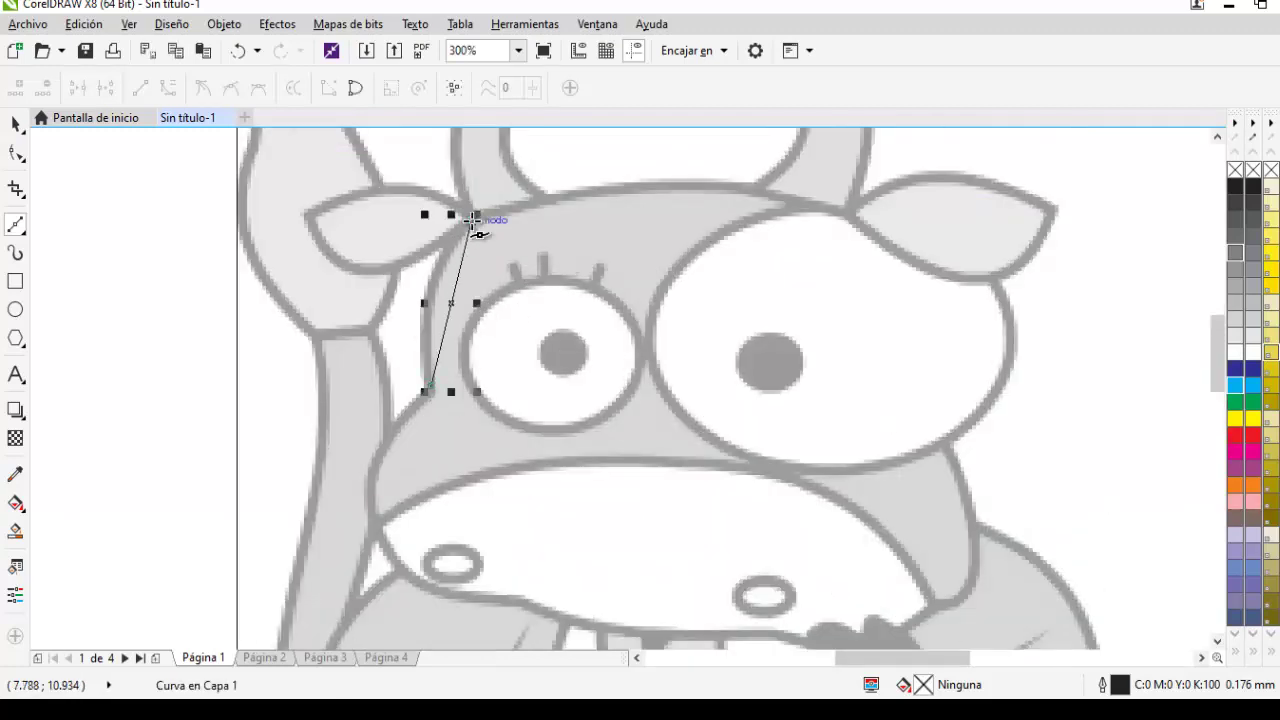
click(862, 215)
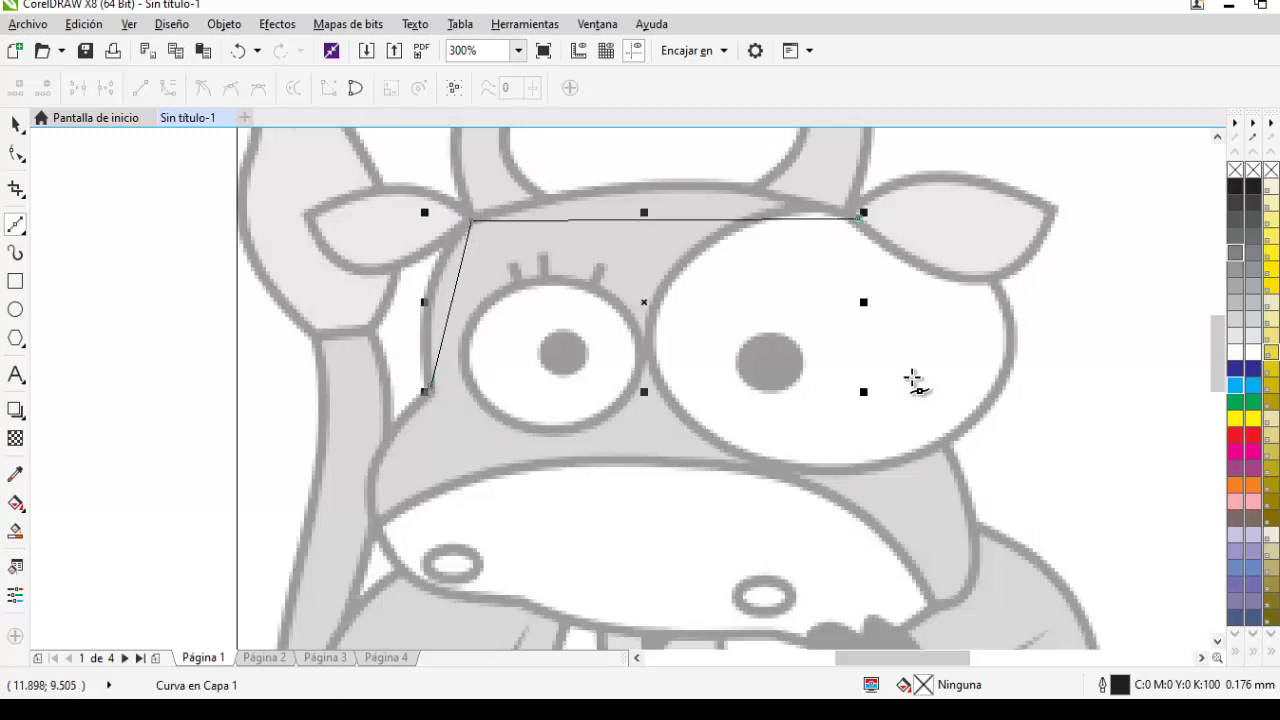
click(974, 507)
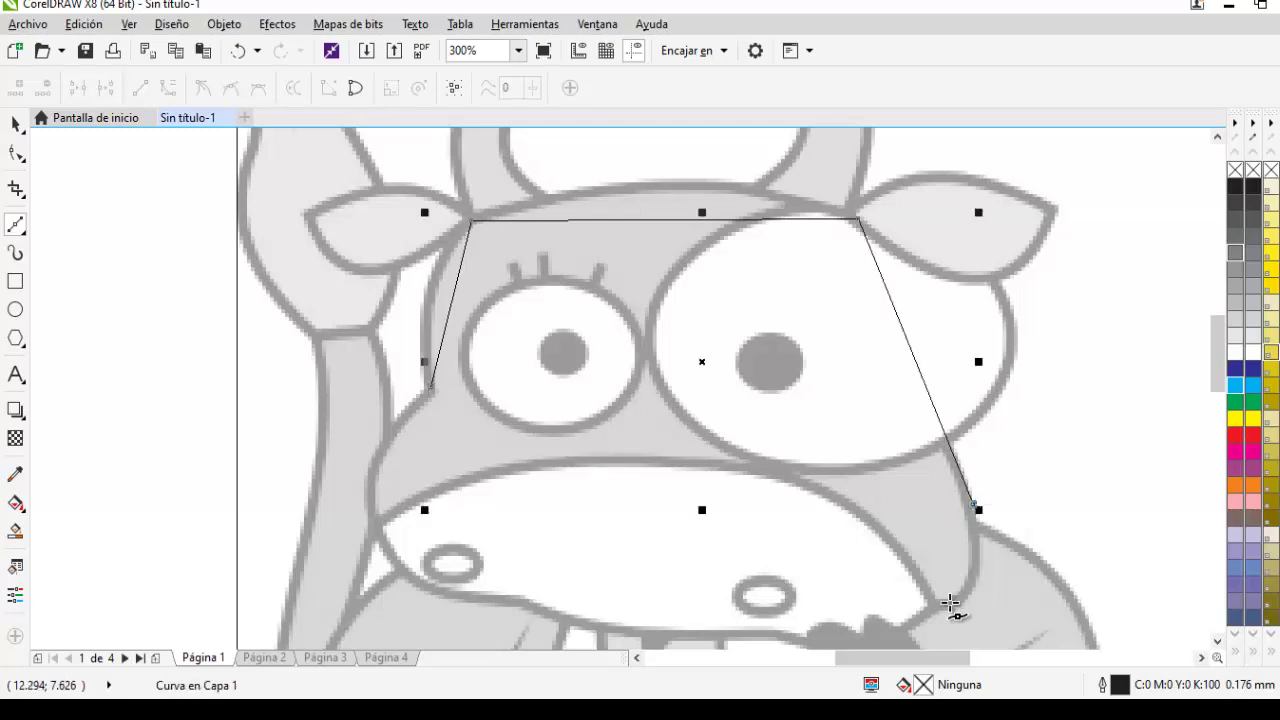
click(920, 622)
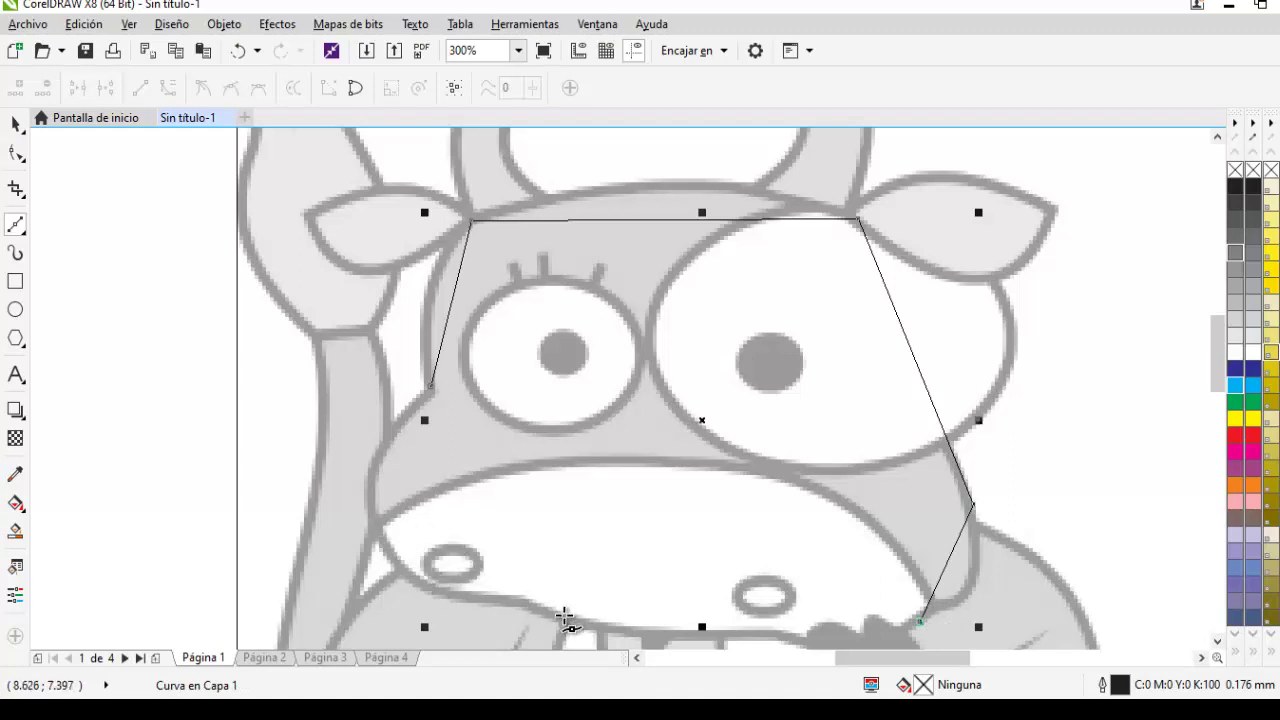
click(374, 527)
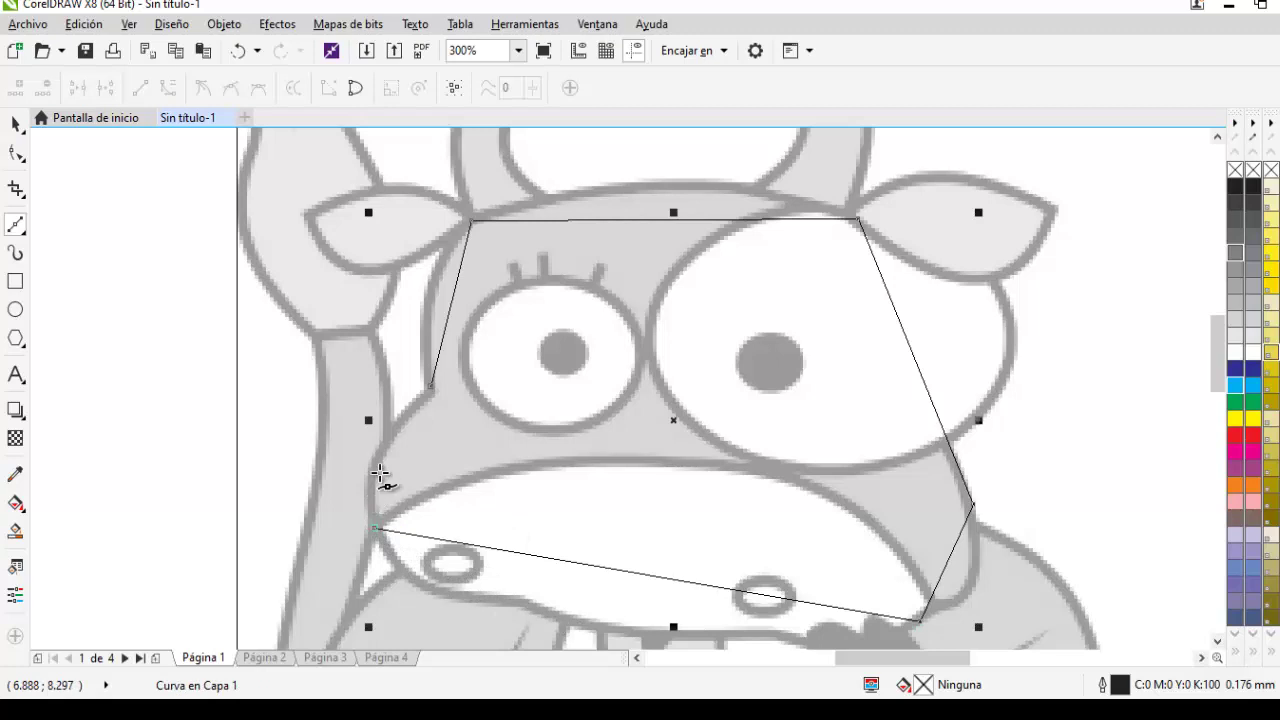
click(430, 390)
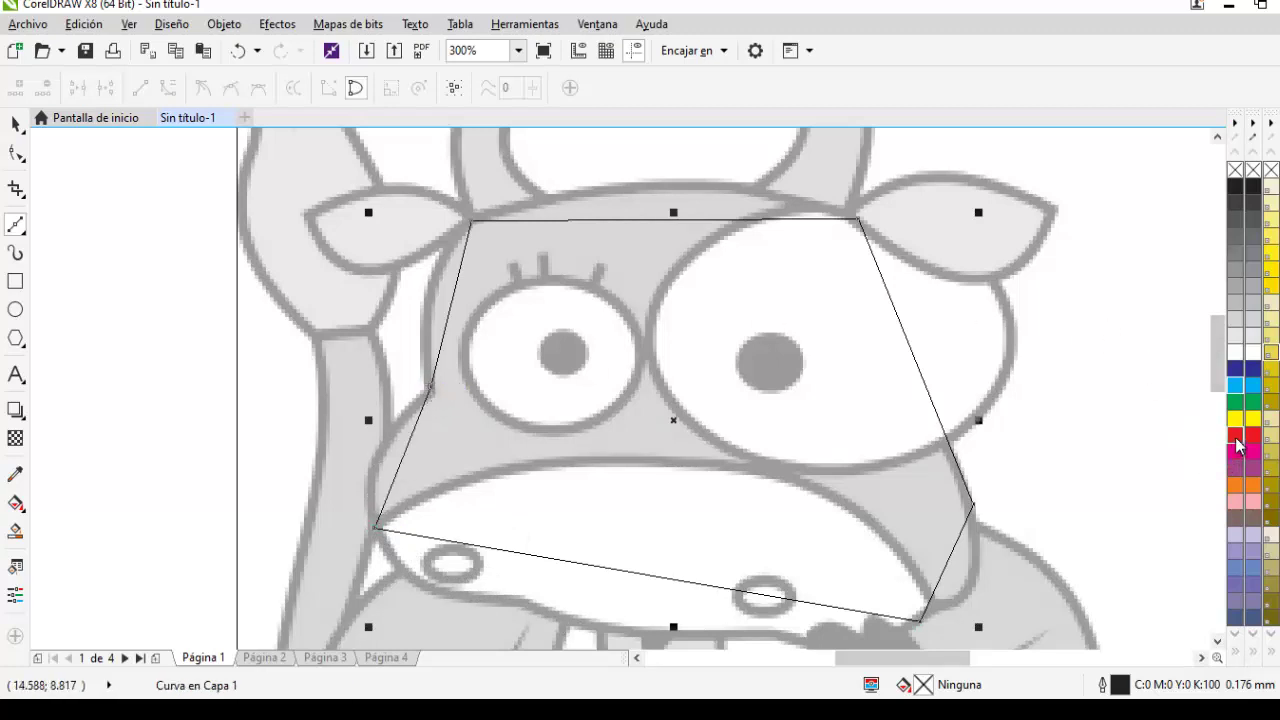
scroll(866, 186, up, 1)
scroll(866, 206, down, 2)
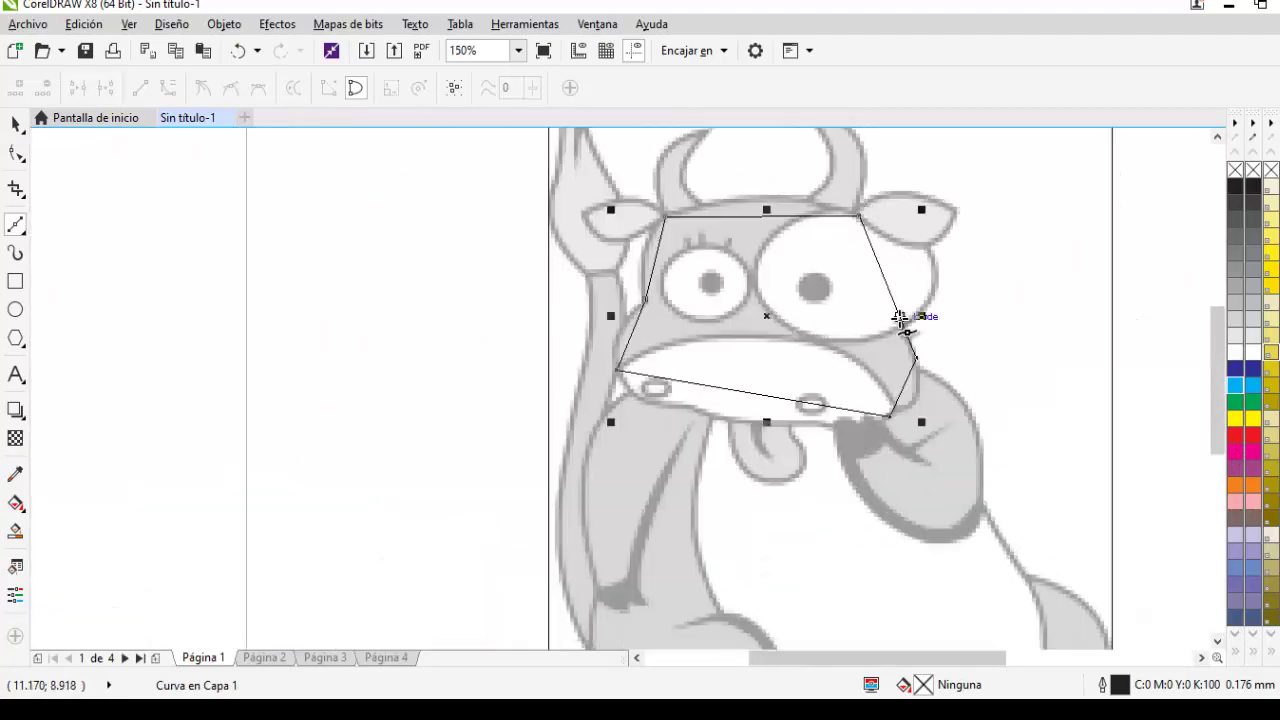
scroll(903, 320, up, 1)
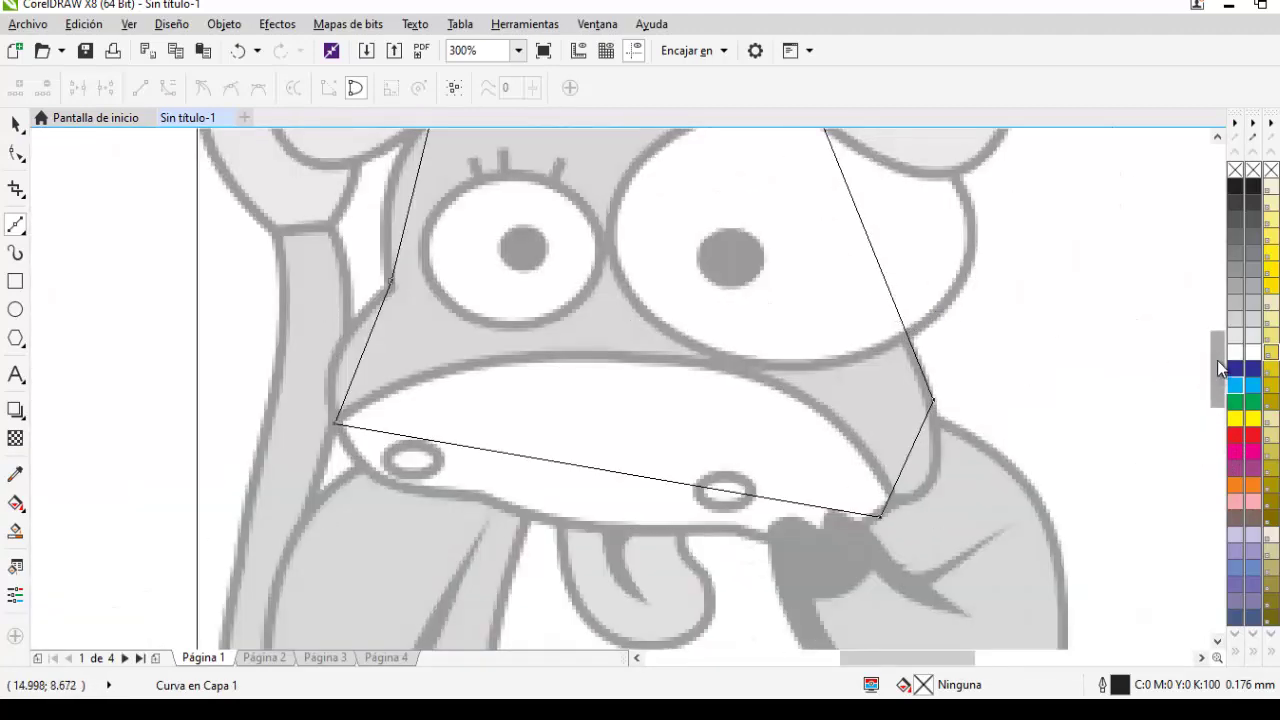
drag(1217, 362, 1215, 345)
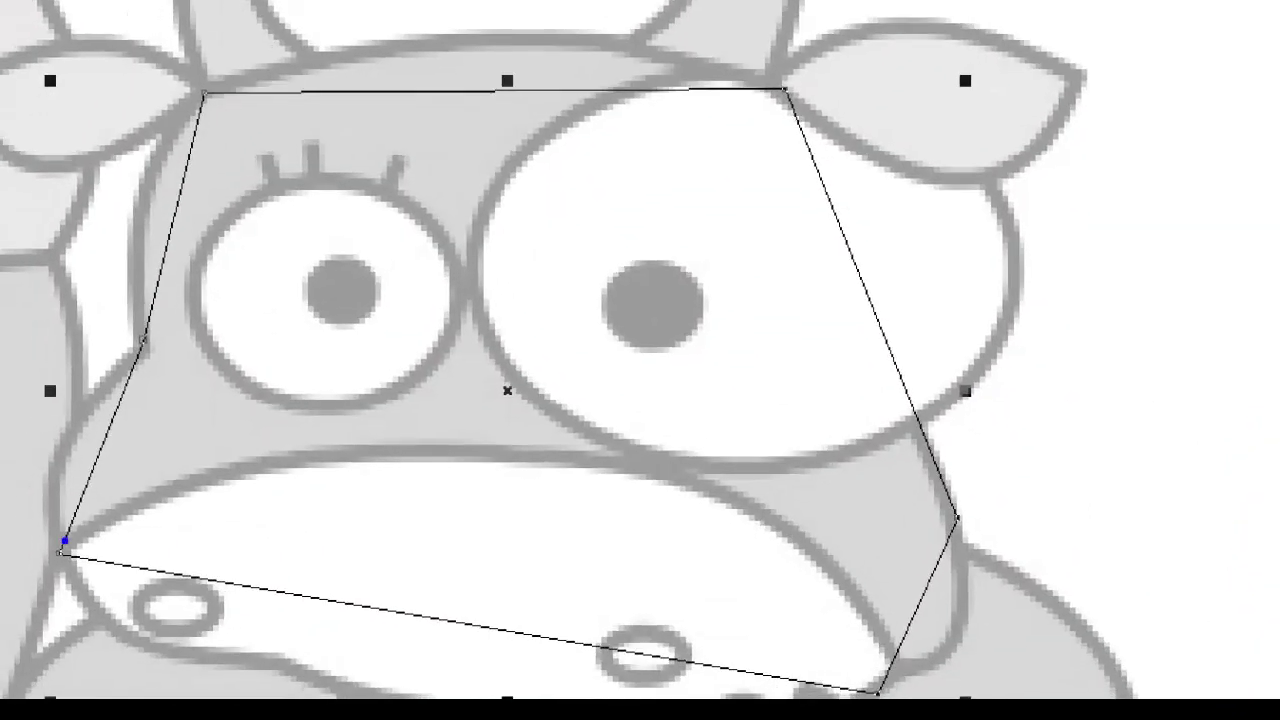
mouse_move(55, 523)
mouse_down()
mouse_move(77, 578)
mouse_move(40, 499)
mouse_up()
drag(128, 317, 118, 316)
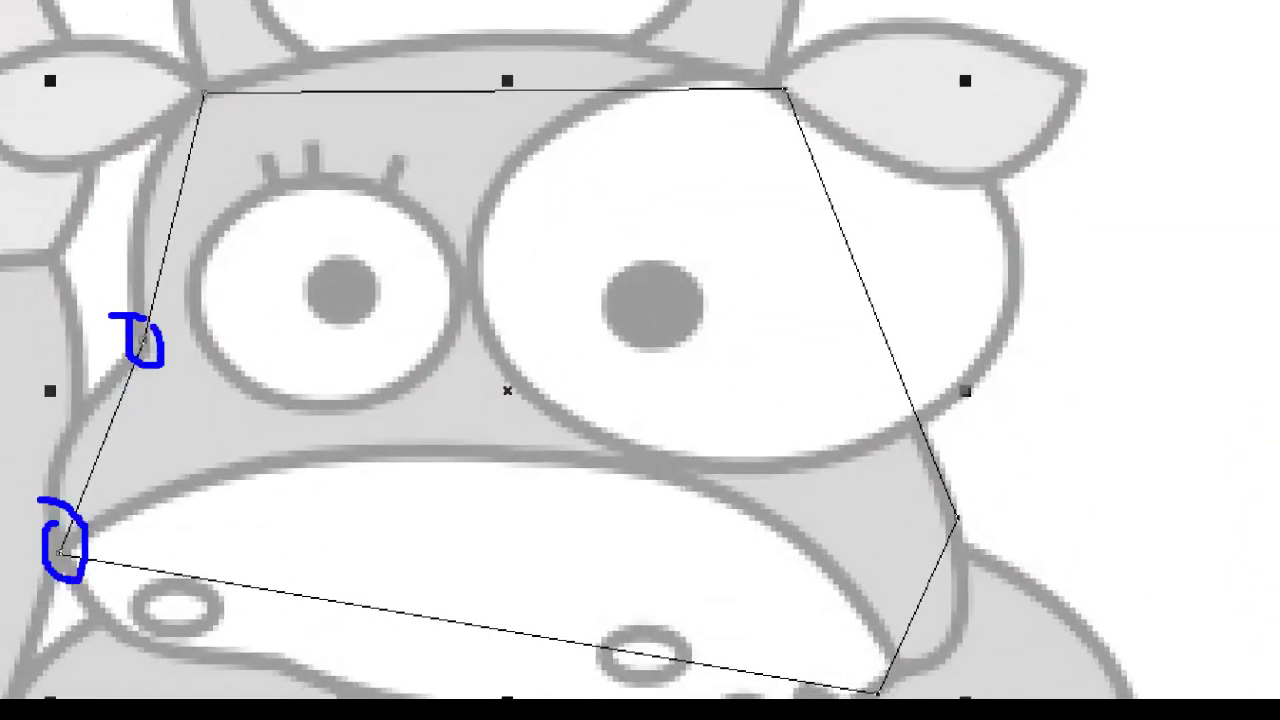
drag(216, 78, 208, 70)
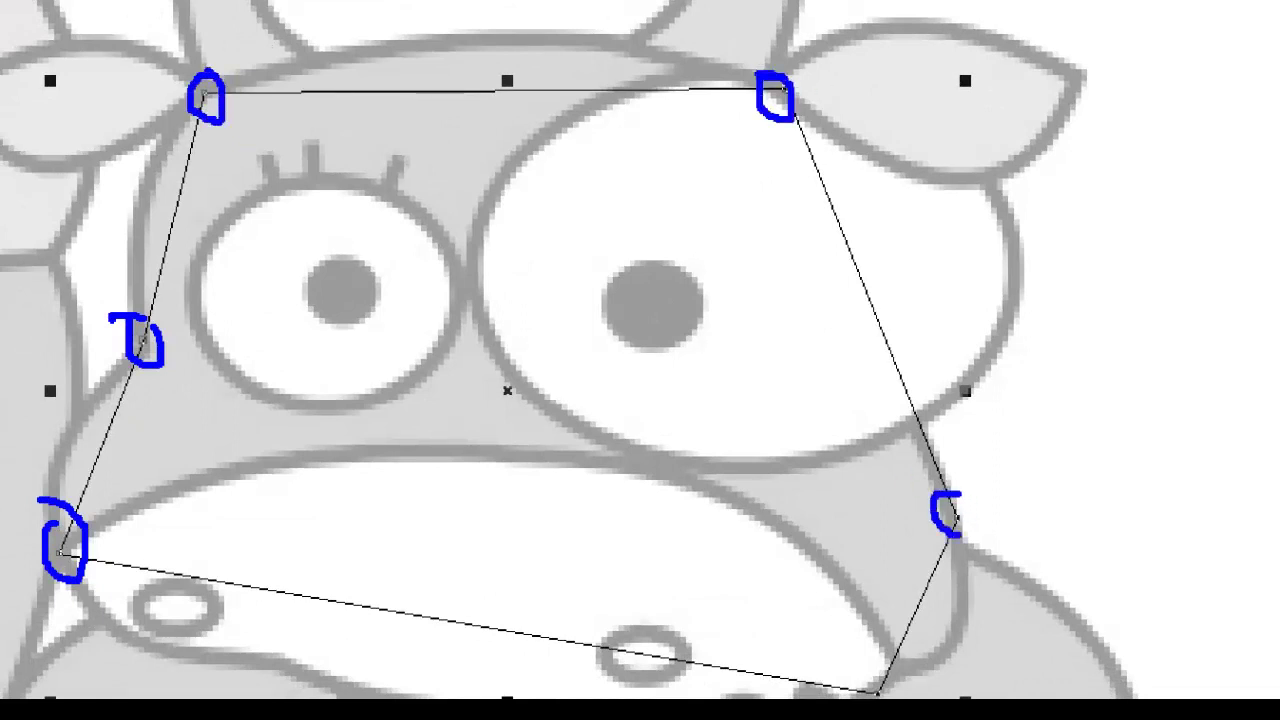
drag(947, 528, 945, 478)
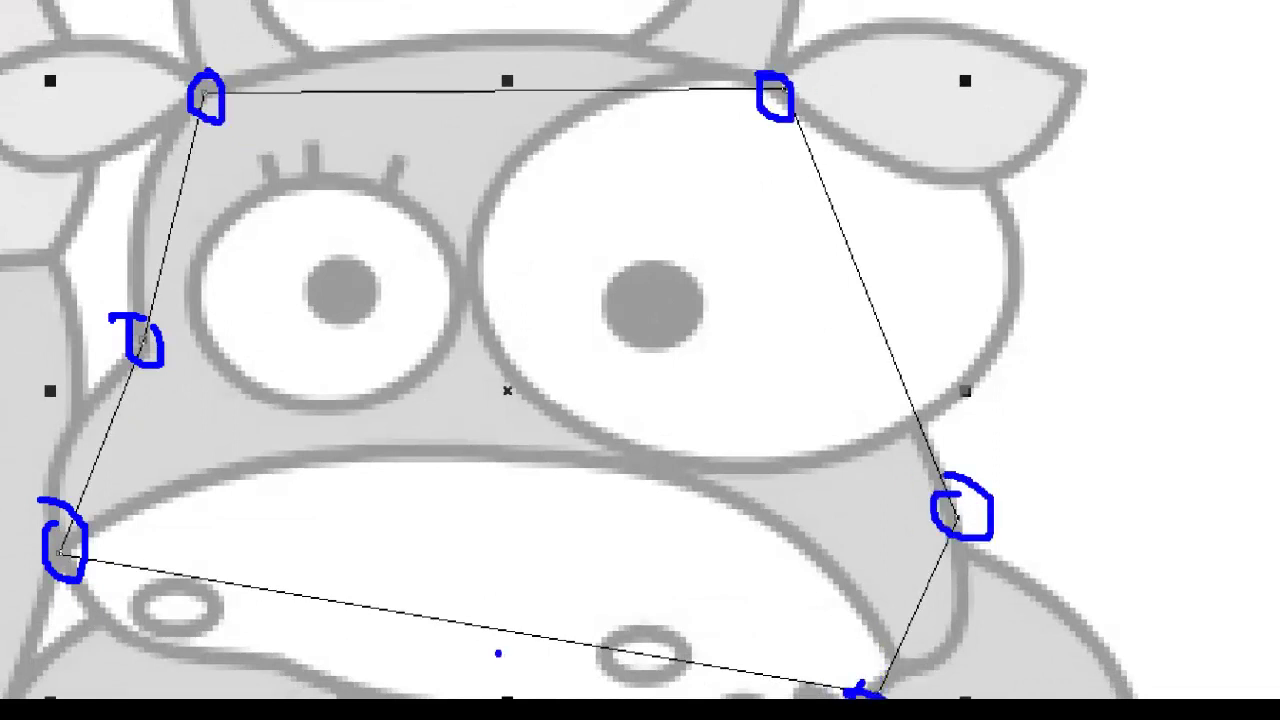
key(Escape)
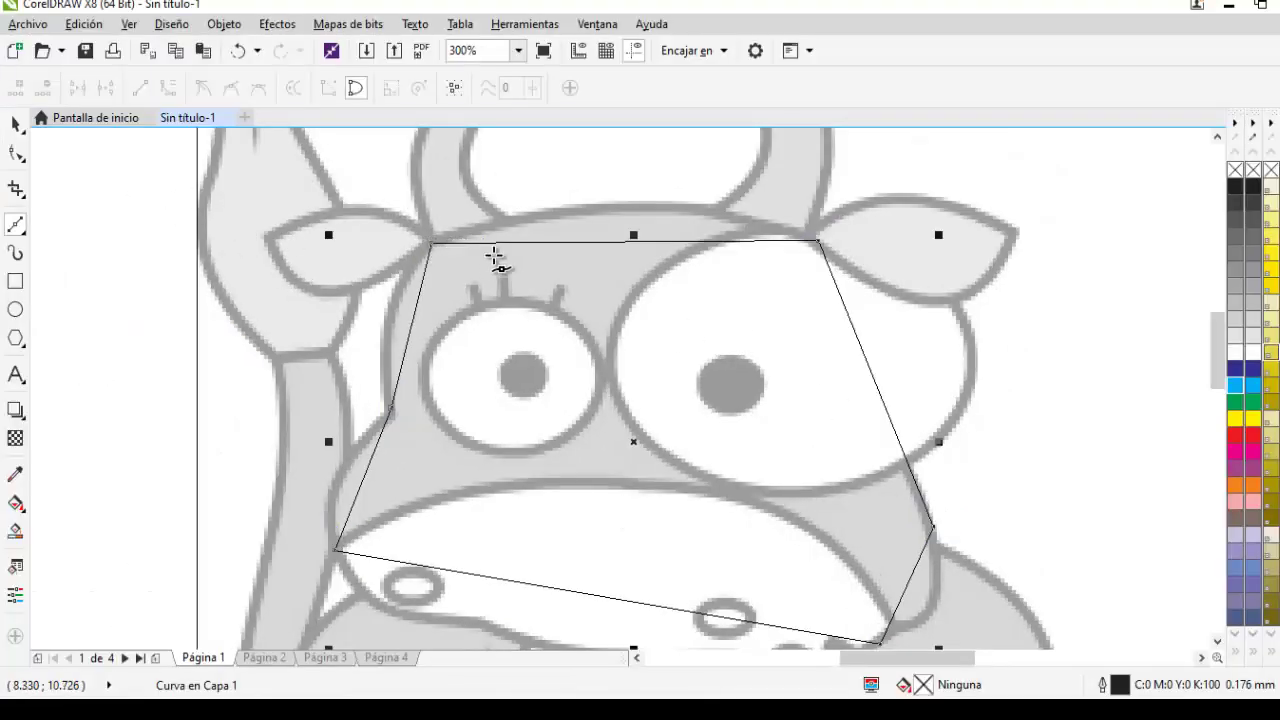
key(ctrl+1)
click(455, 238)
mouse_move(420, 238)
mouse_down()
mouse_move(677, 140)
mouse_move(1134, 246)
mouse_up()
key(Escape)
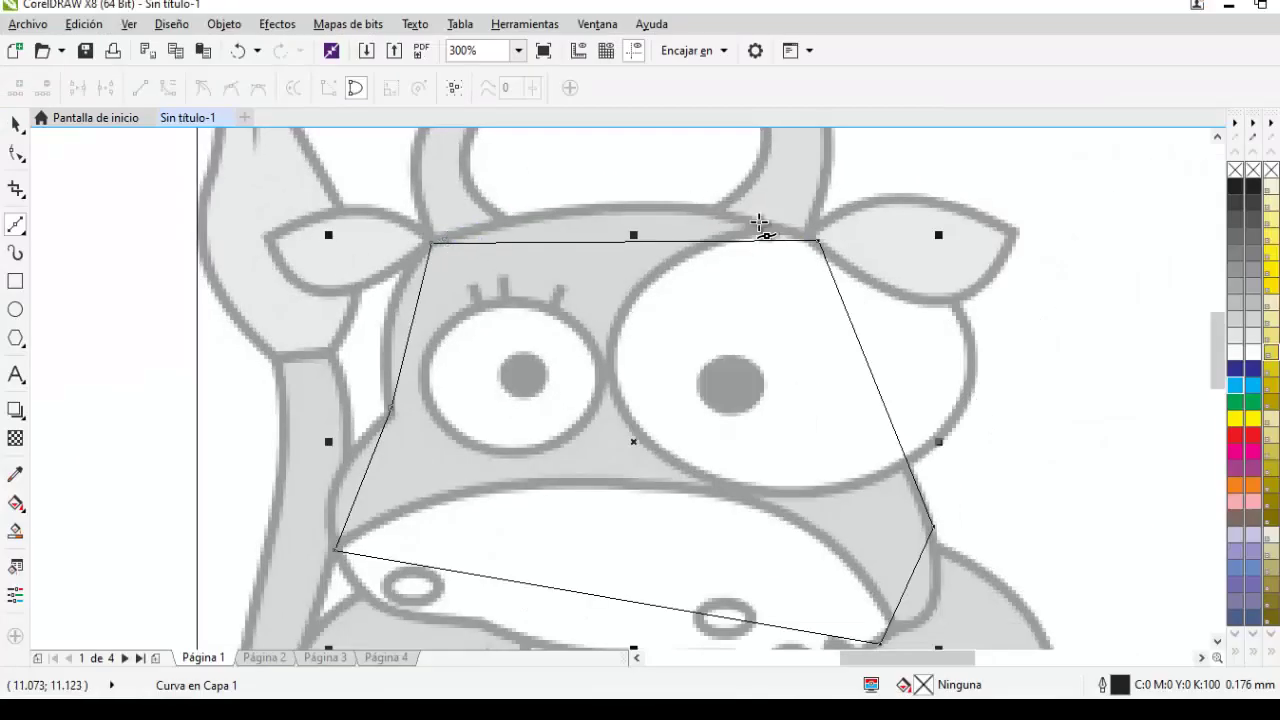
key(ctrl+1)
click(19, 119)
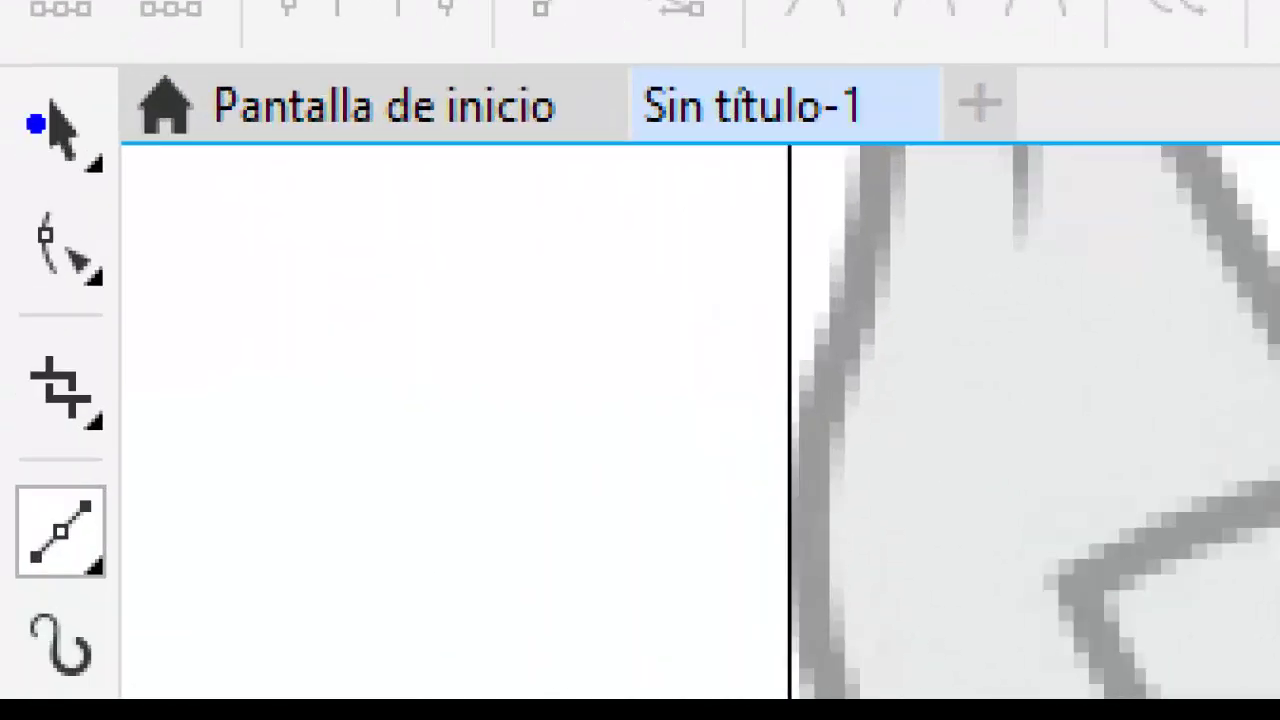
mouse_move(104, 240)
mouse_down()
mouse_move(136, 288)
mouse_move(223, 206)
mouse_up()
key(Escape)
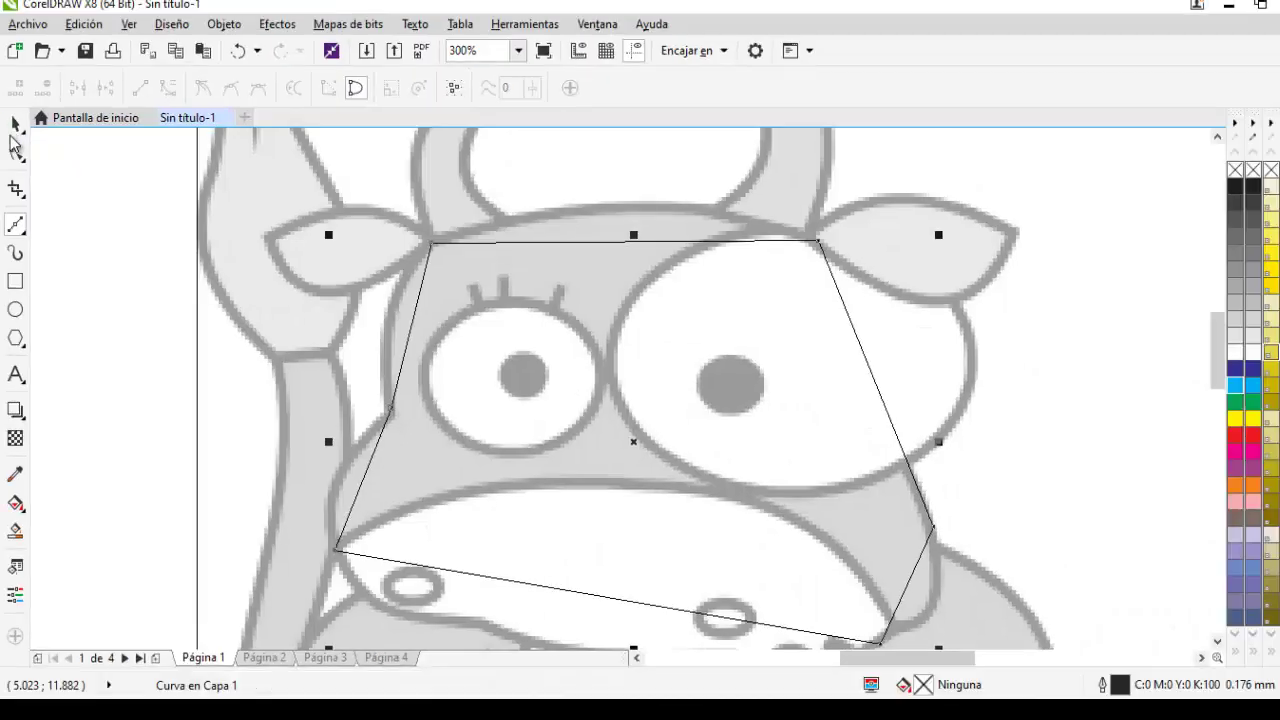
Convert the head outline's straight segment between the left ear base and the notch beside the small eye to a curve
click(16, 155)
scroll(465, 233, up, 2)
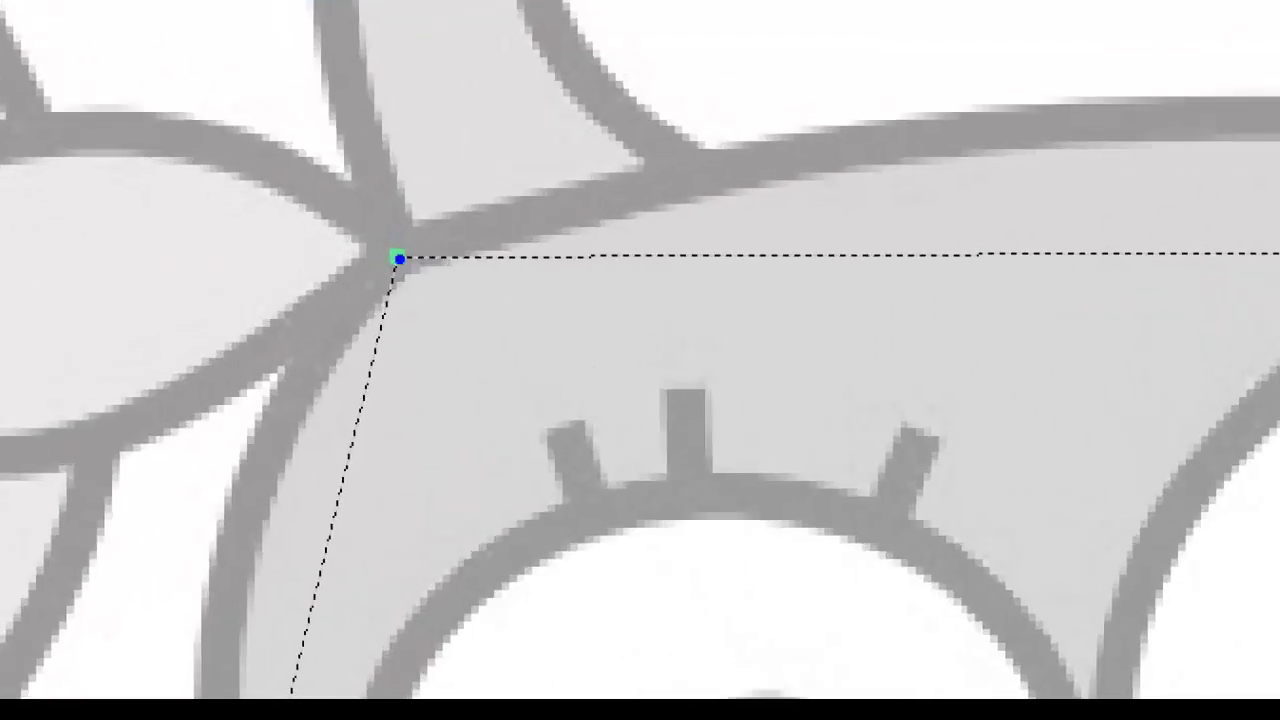
click(397, 256)
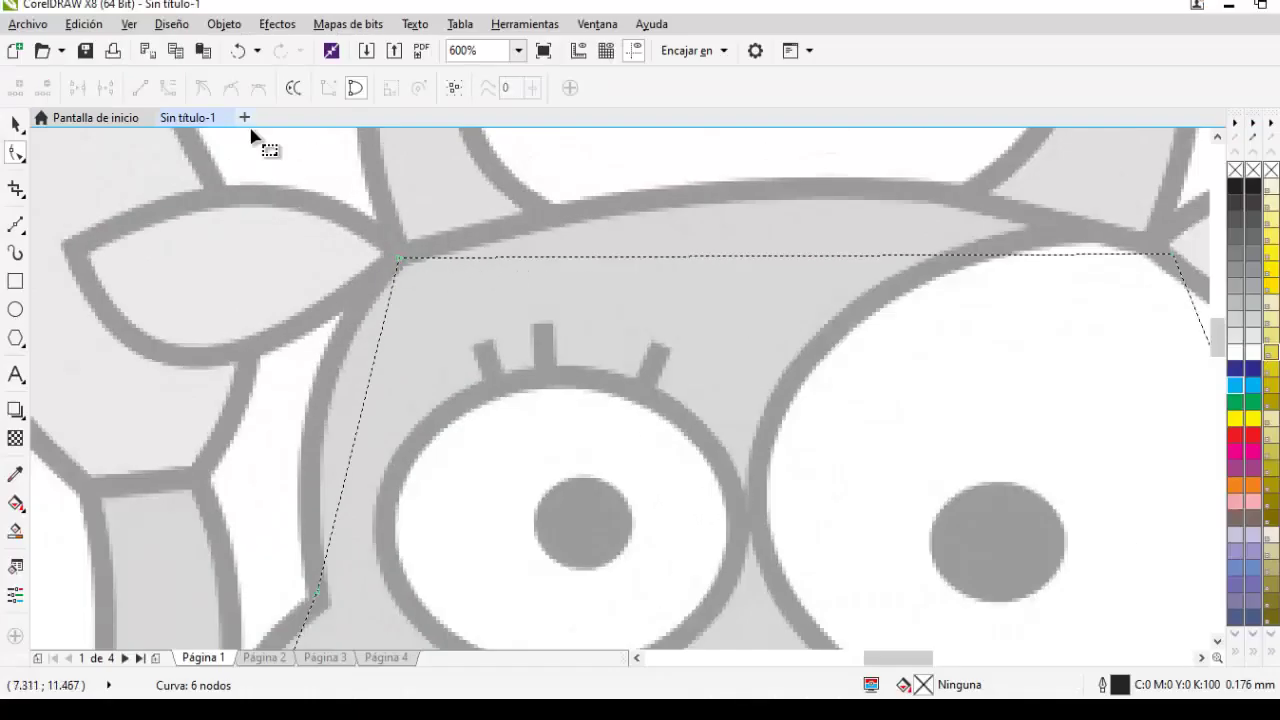
click(400, 259)
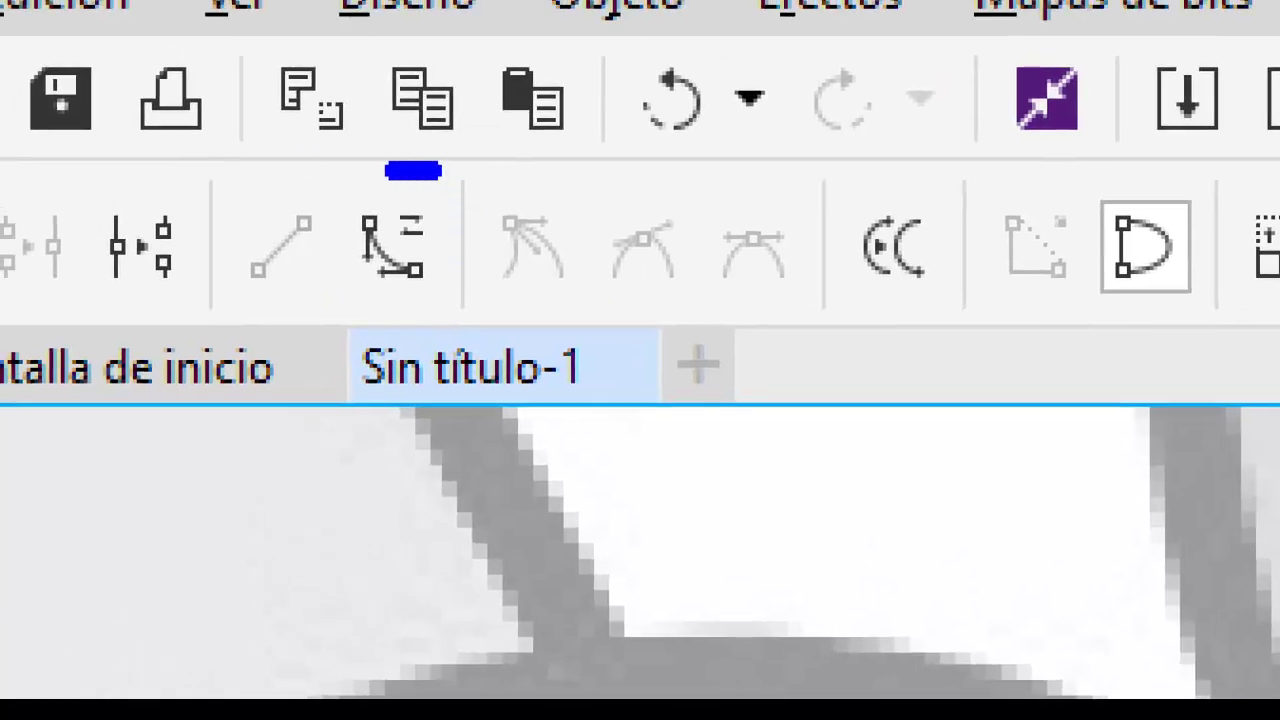
mouse_move(392, 170)
mouse_down()
mouse_move(498, 325)
mouse_move(376, 270)
mouse_up()
drag(505, 275, 658, 118)
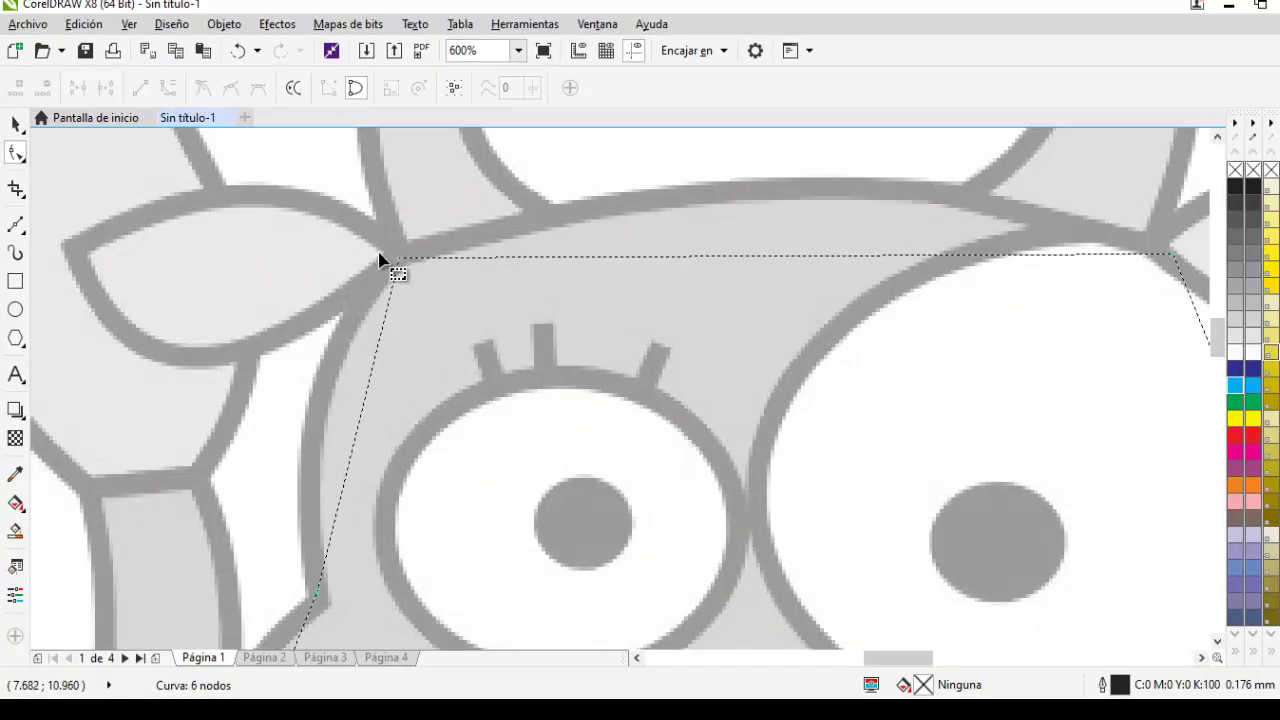
click(400, 261)
click(174, 89)
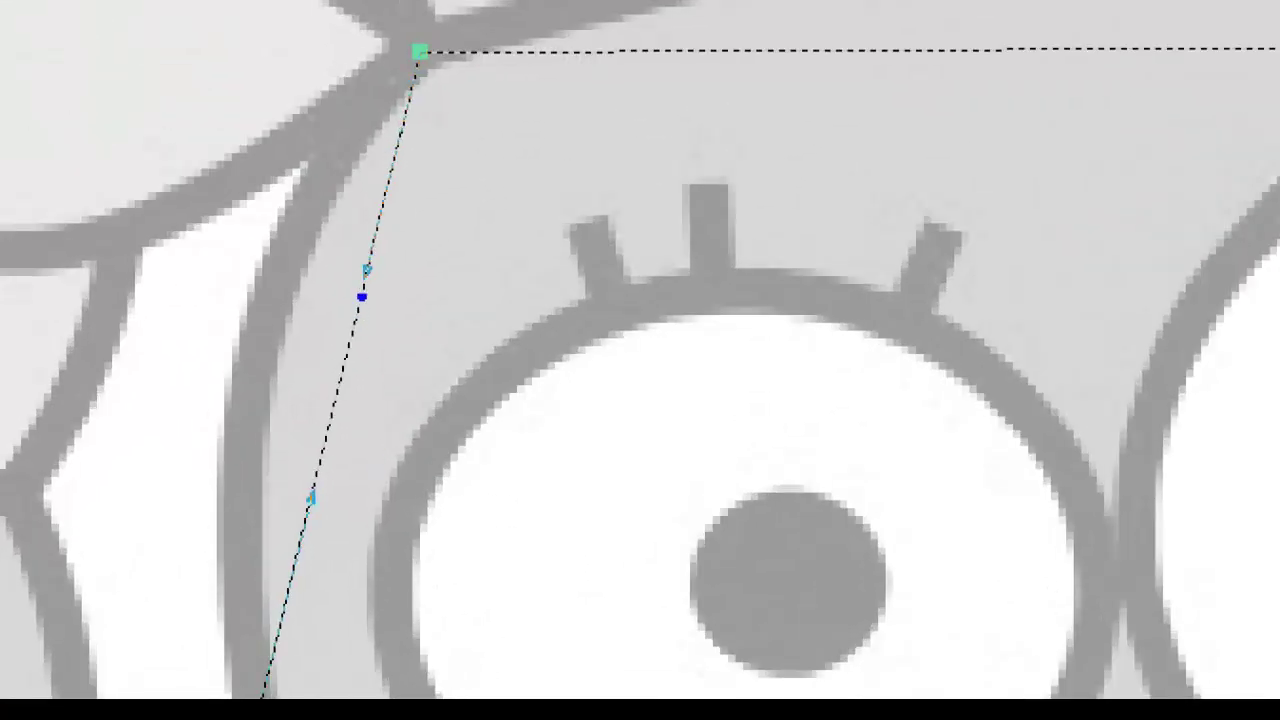
Bend the segment below the left ear base outward so it follows the drawn edge of the head beside the small eye
mouse_move(350, 253)
mouse_down()
mouse_move(428, 290)
mouse_move(346, 248)
mouse_up()
mouse_move(292, 447)
mouse_down()
mouse_move(293, 525)
mouse_move(300, 429)
mouse_move(262, 452)
mouse_up()
scroll(360, 543, down, 2)
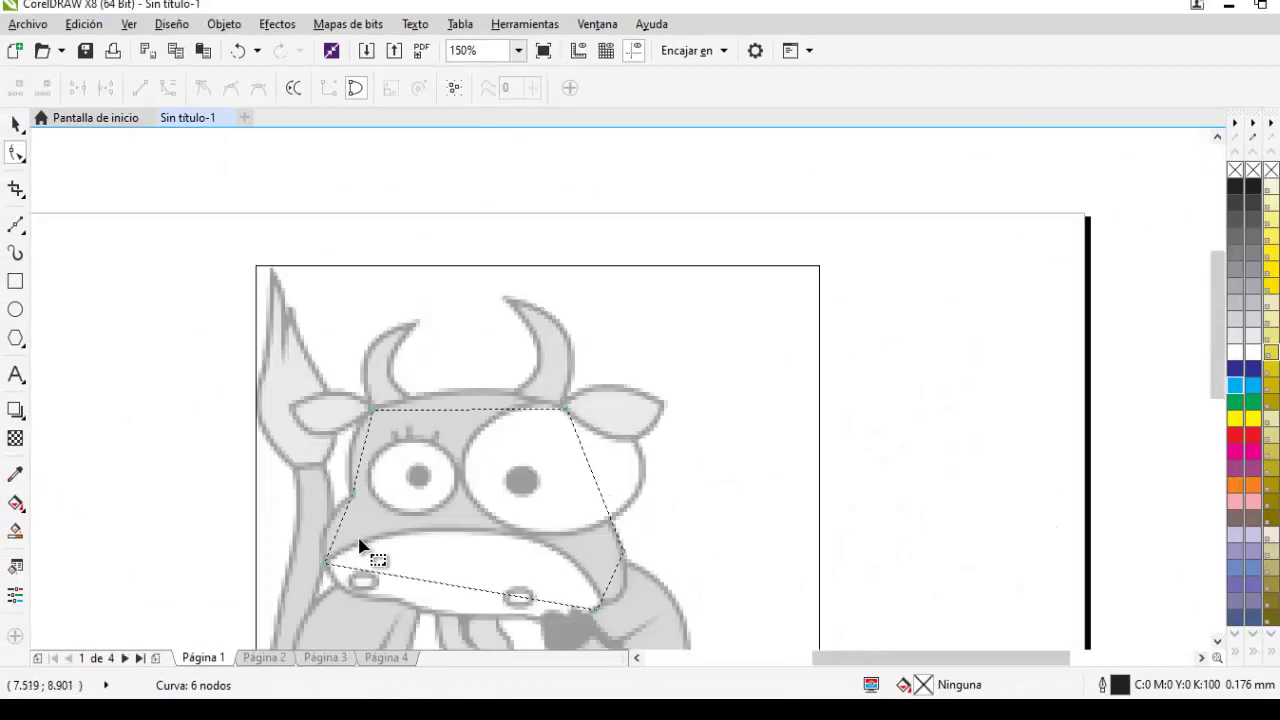
scroll(352, 537, up, 2)
scroll(357, 463, up, 1)
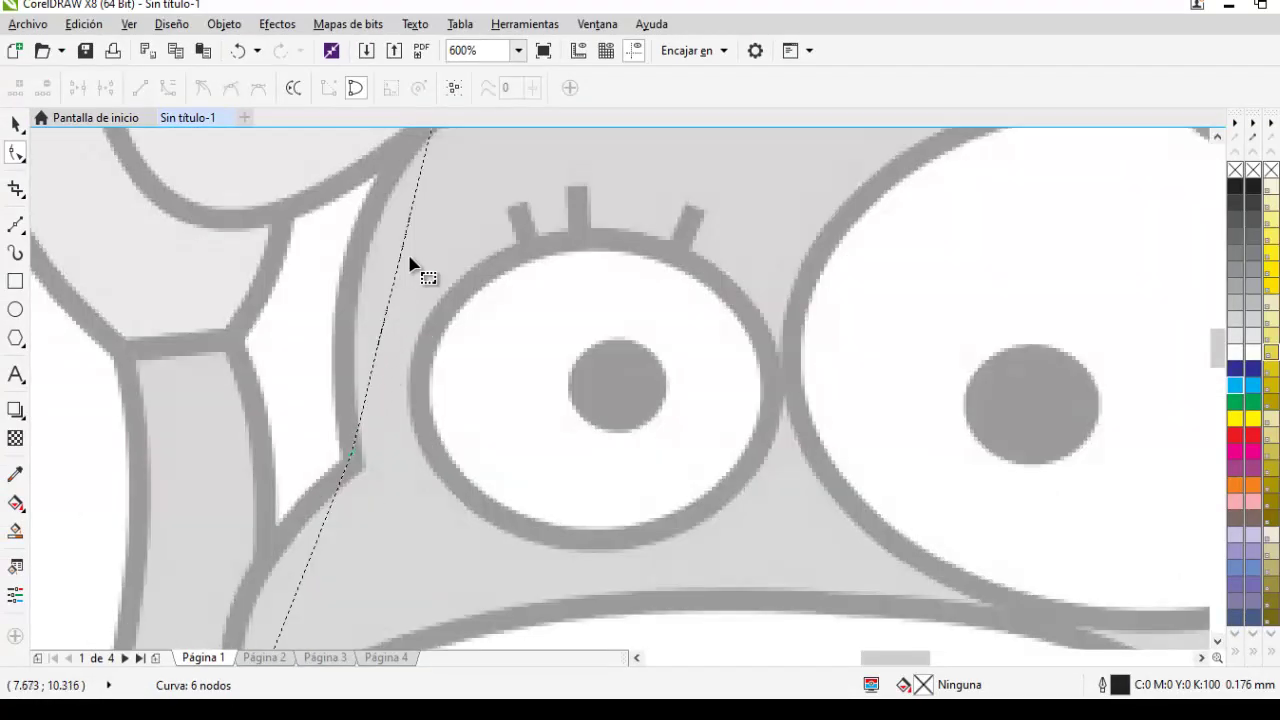
scroll(410, 262, down, 1)
scroll(416, 260, up, 1)
drag(415, 330, 371, 315)
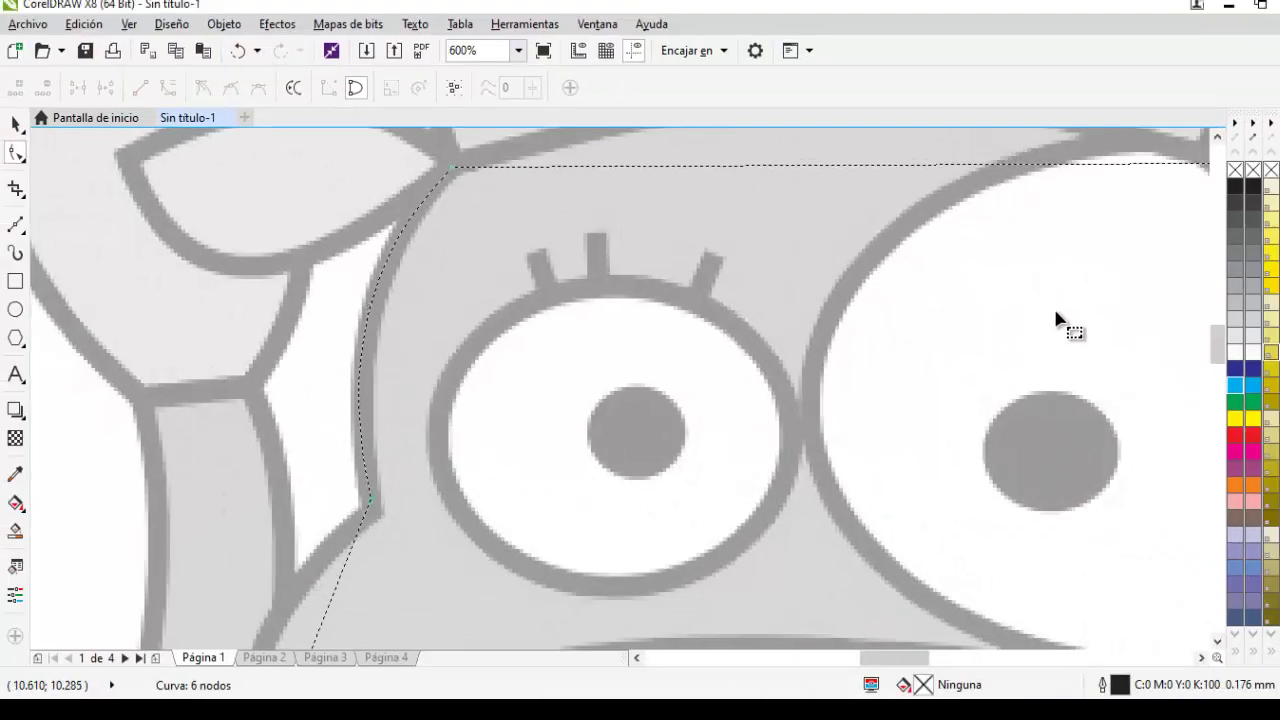
Convert the head outline's top segment between the two ear bases to a curve and arch it along the forehead with its control handles
scroll(1056, 314, down, 1)
drag(899, 659, 924, 635)
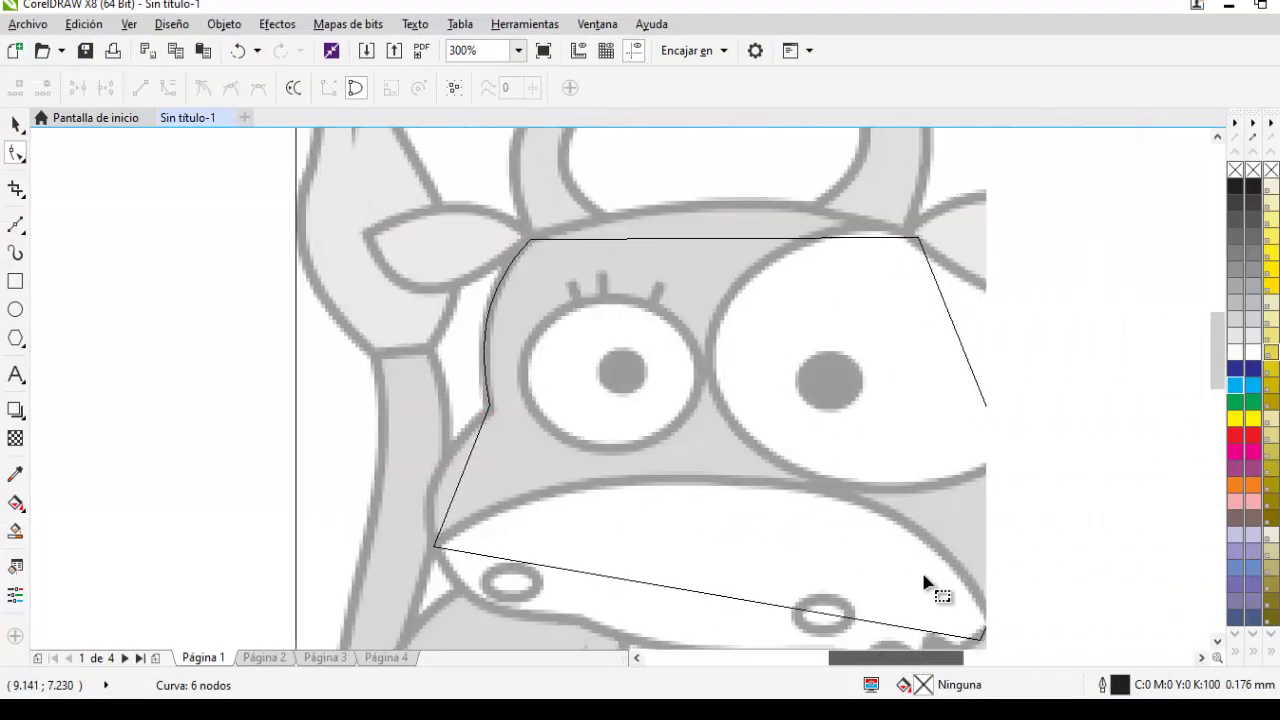
click(917, 240)
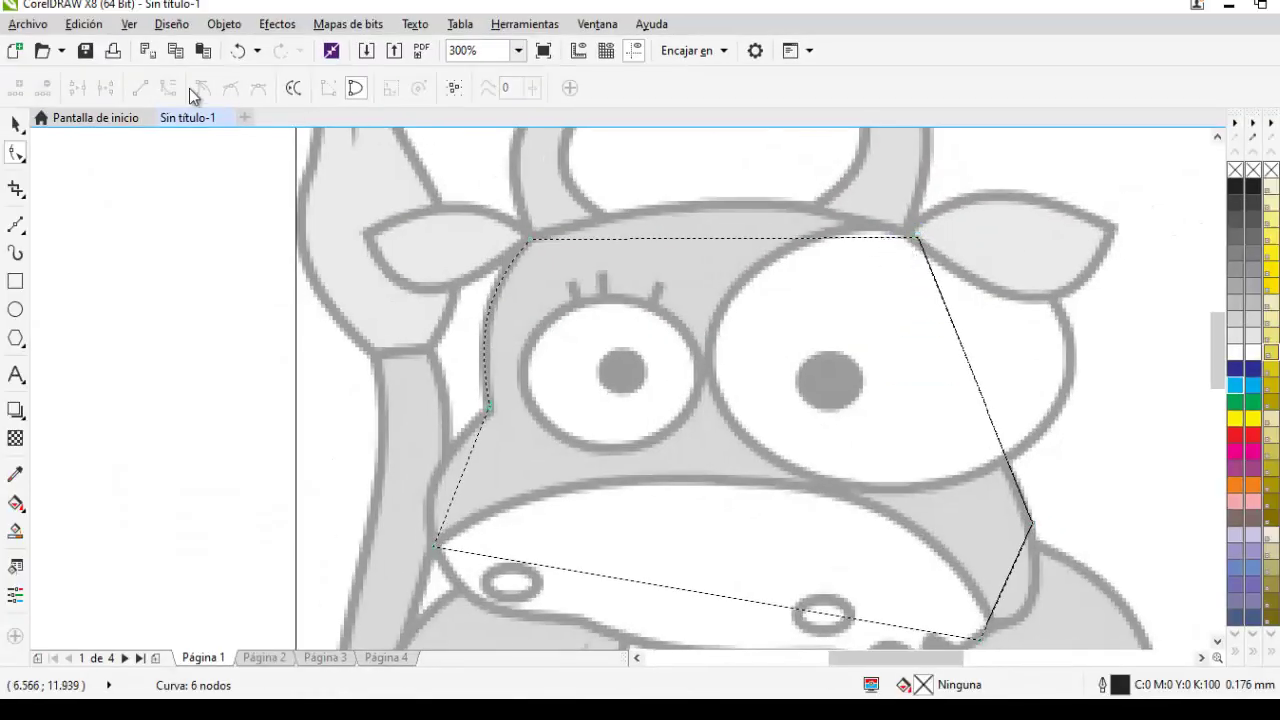
click(918, 242)
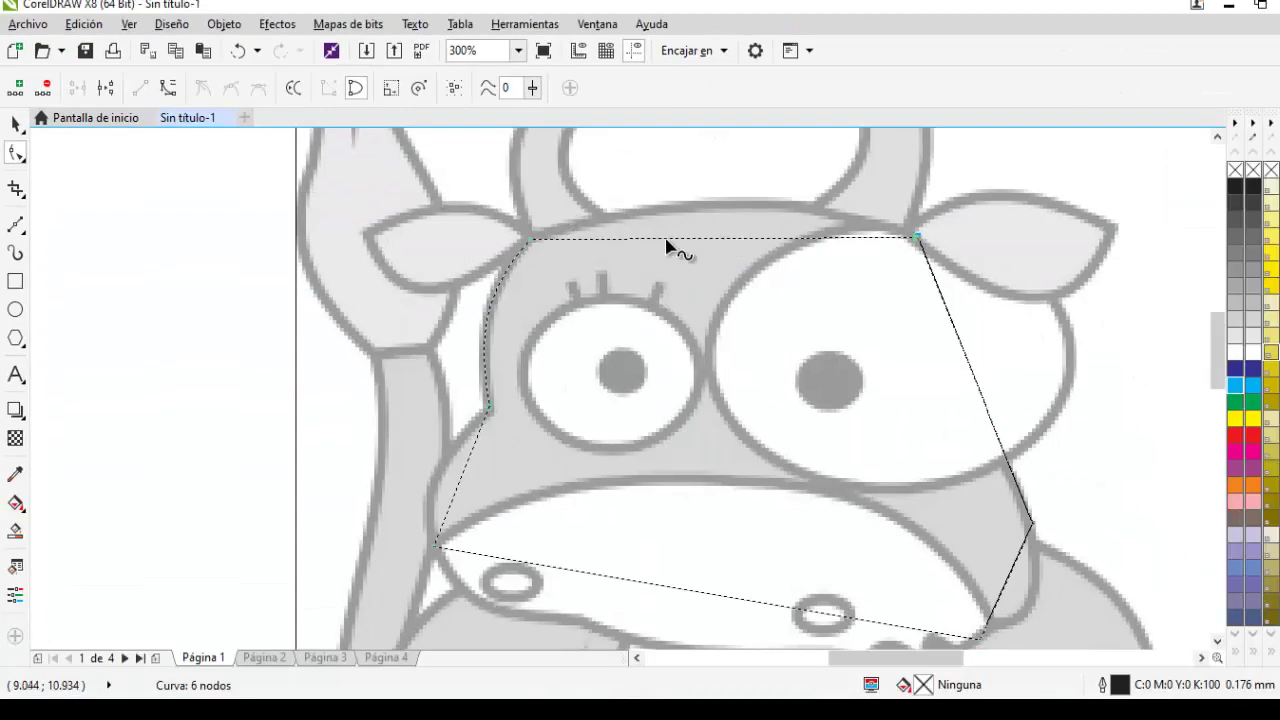
click(534, 243)
drag(658, 240, 680, 206)
drag(790, 238, 805, 196)
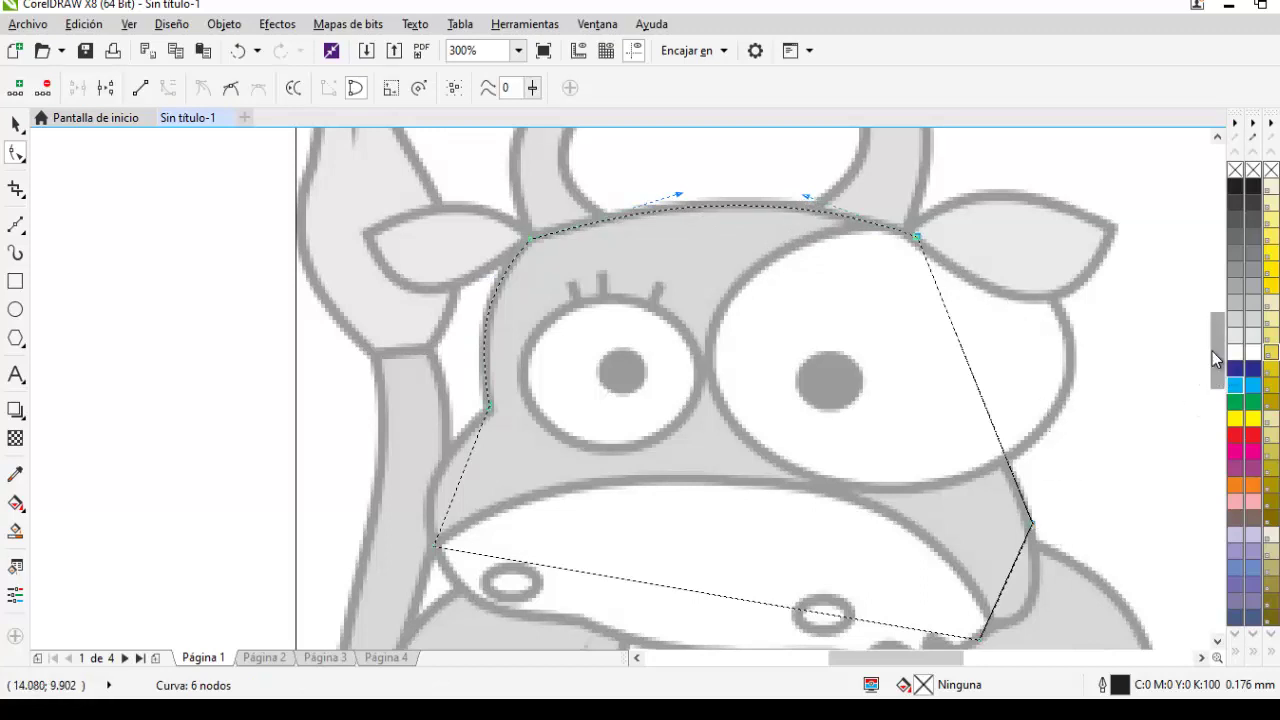
scroll(1212, 351, down, 1)
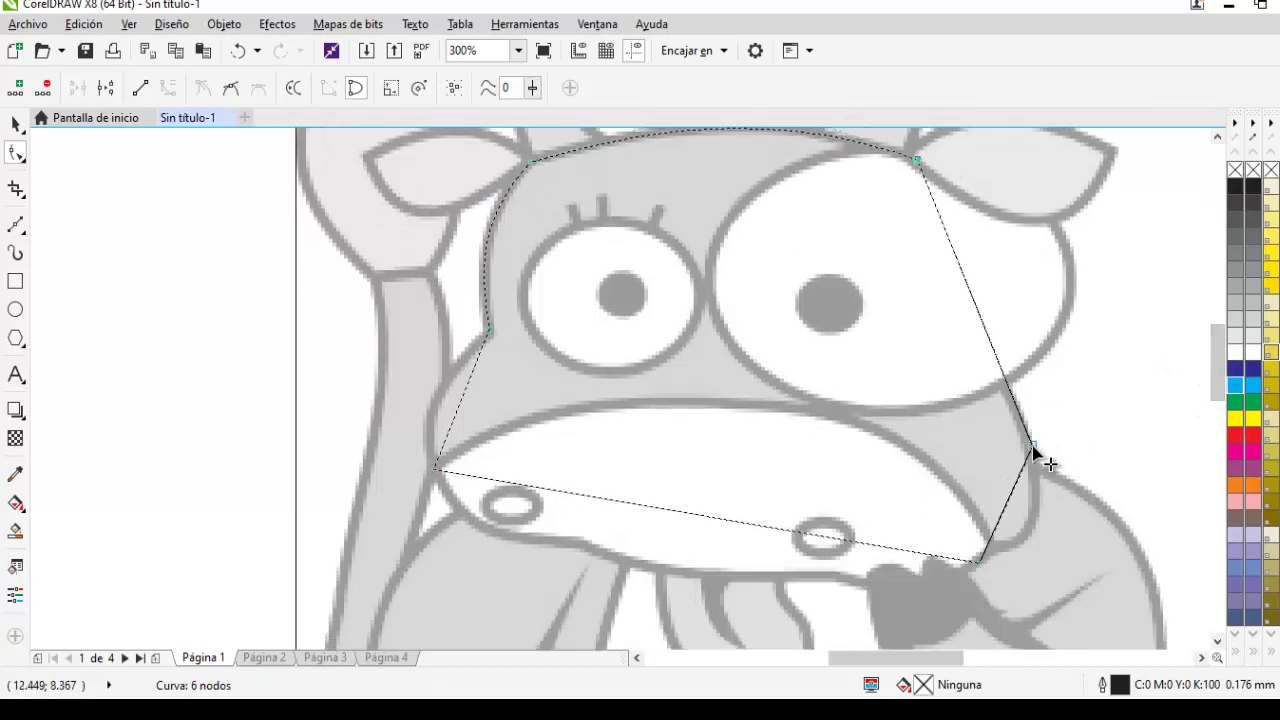
Convert the head outline's segment from the right ear base to the right cheek to a curve and bow it outward with its handles
click(169, 89)
drag(957, 255, 1000, 248)
mouse_move(995, 353)
mouse_down()
mouse_move(1003, 335)
mouse_move(986, 334)
mouse_up()
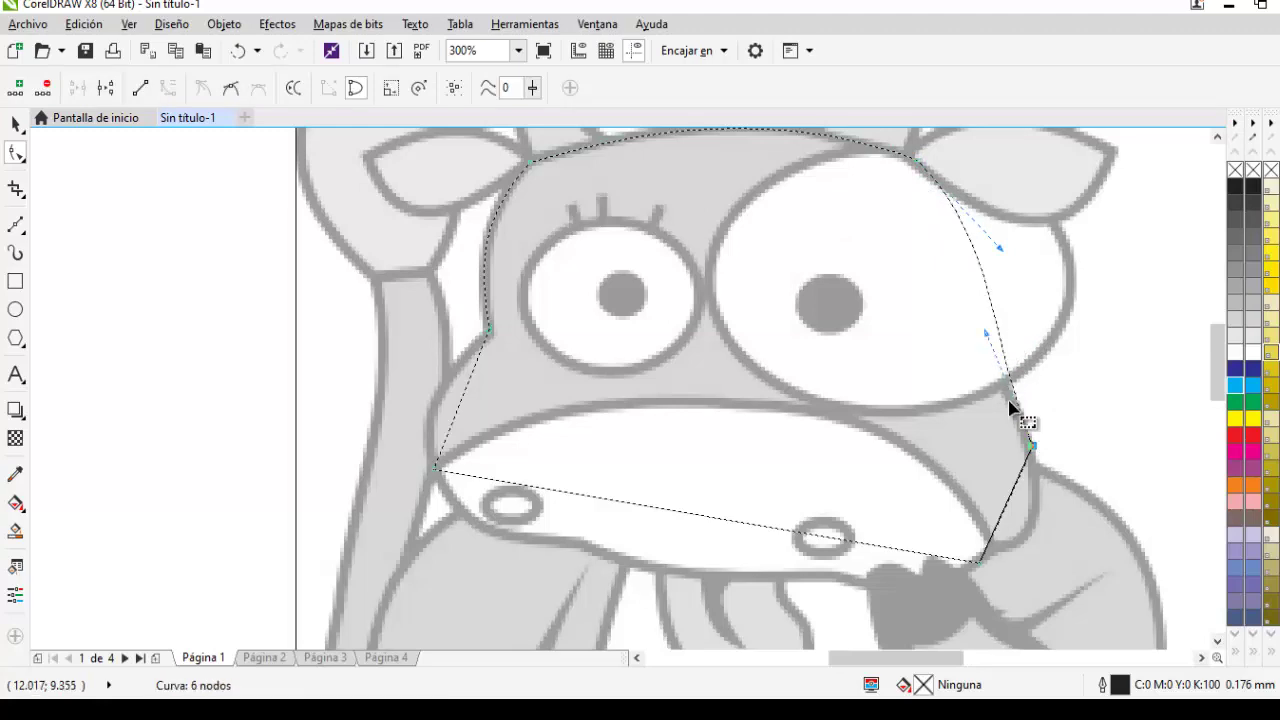
scroll(1038, 547, up, 1)
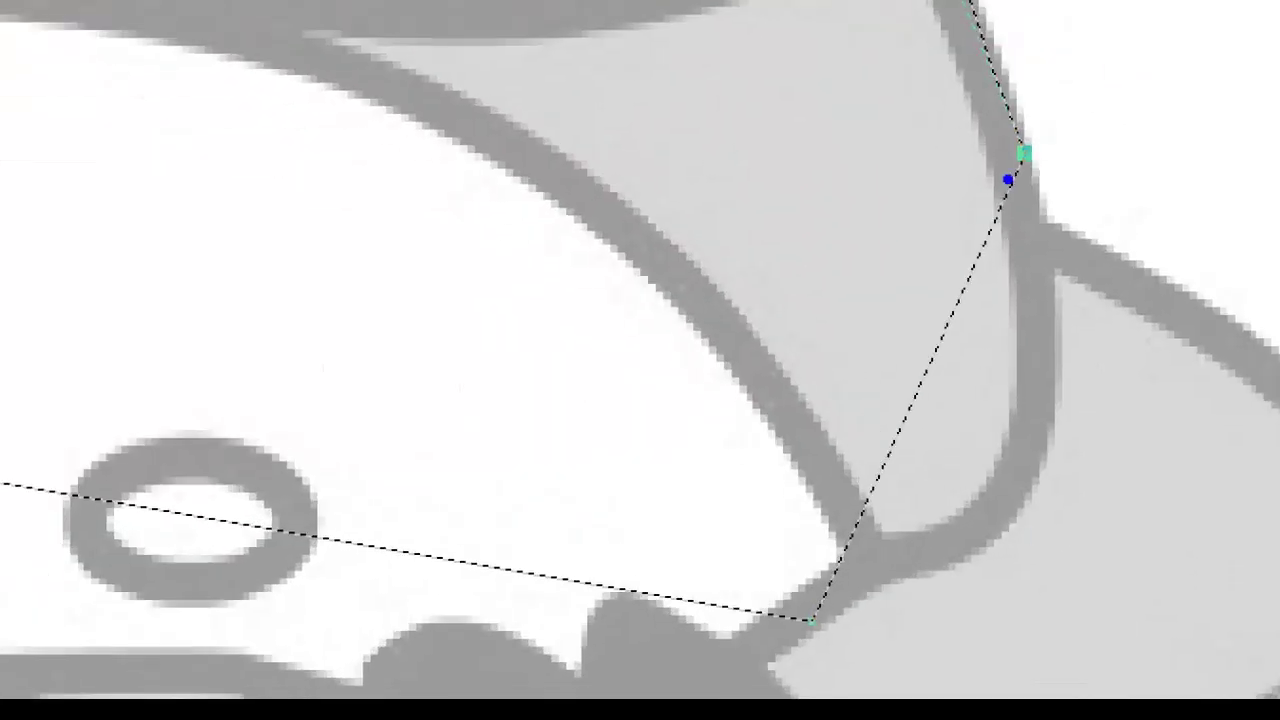
mouse_move(1022, 160)
mouse_down()
mouse_move(1030, 126)
mouse_move(993, 184)
mouse_up()
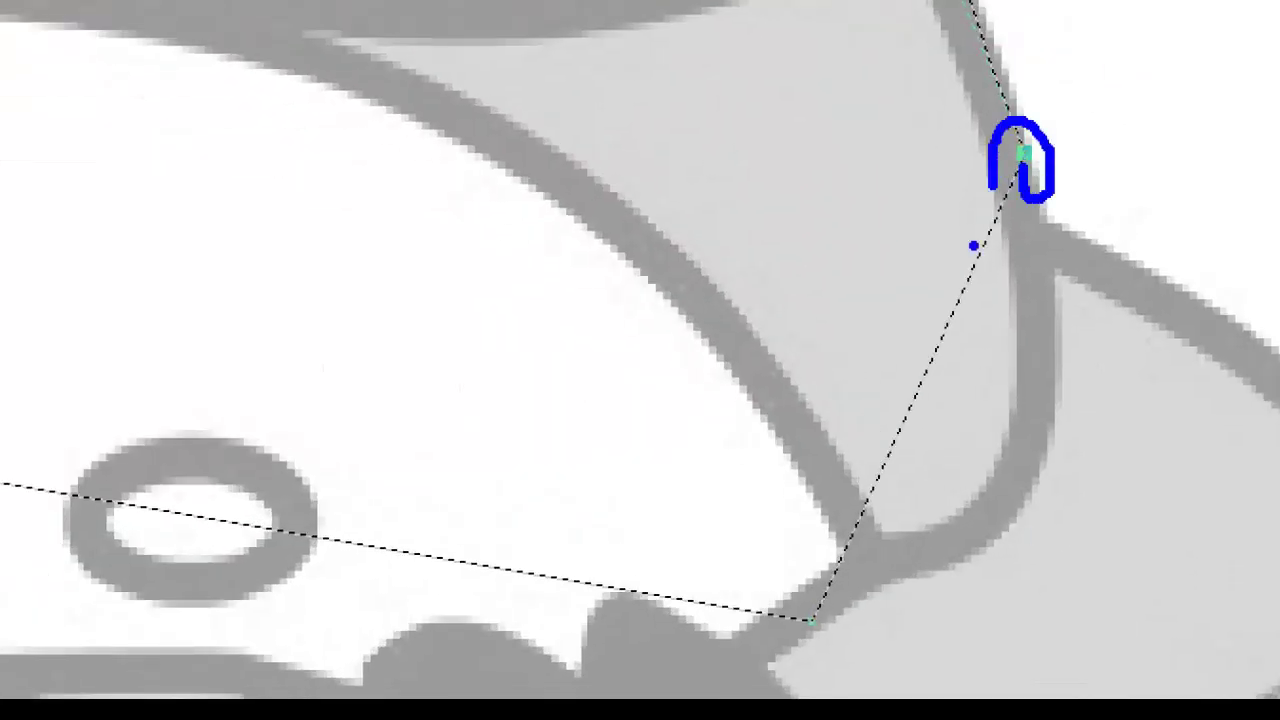
key(Escape)
click(1026, 346)
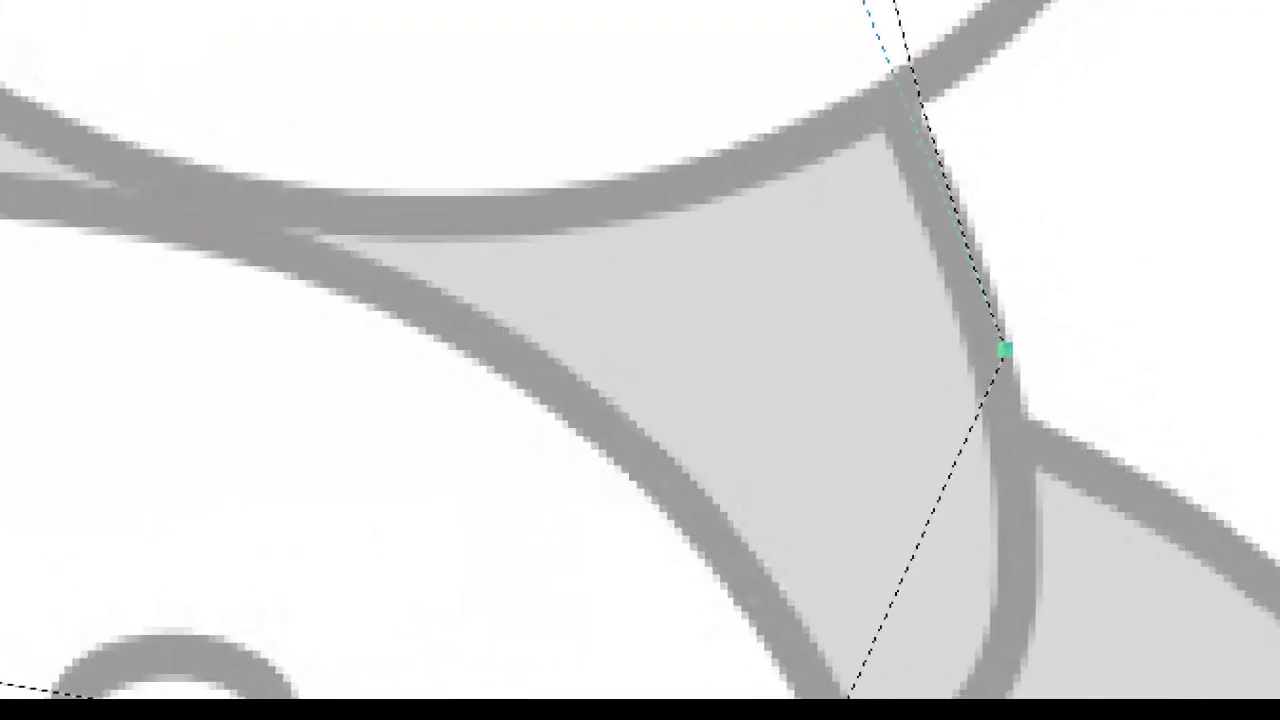
click(1032, 337)
drag(1012, 322, 1005, 326)
key(Escape)
scroll(216, 145, up, 1)
key(super)
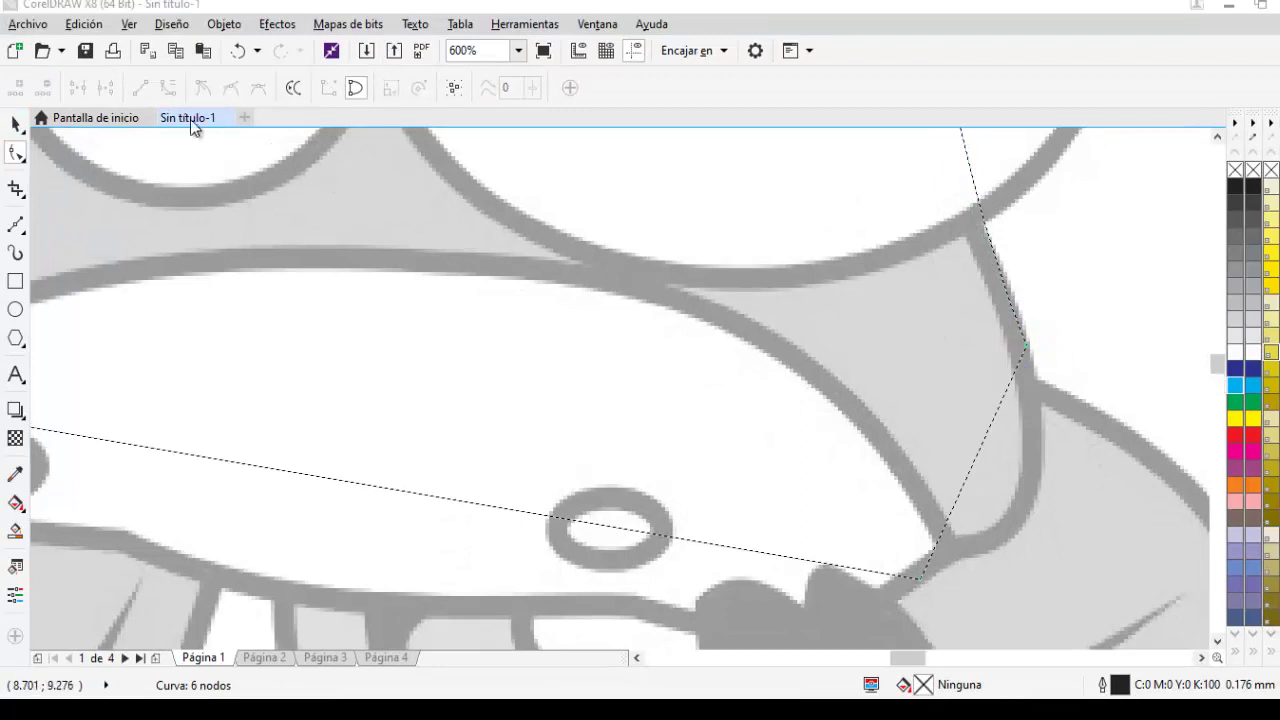
click(729, 230)
scroll(1000, 382, down, 1)
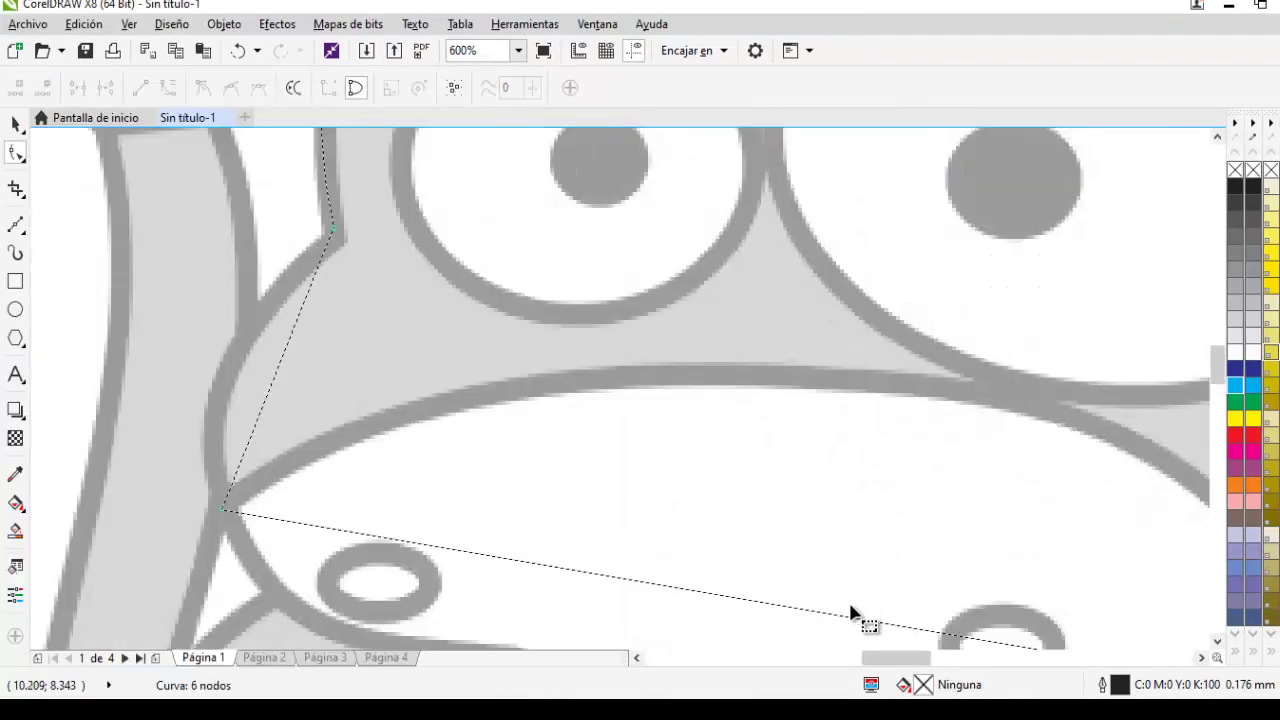
drag(897, 657, 938, 654)
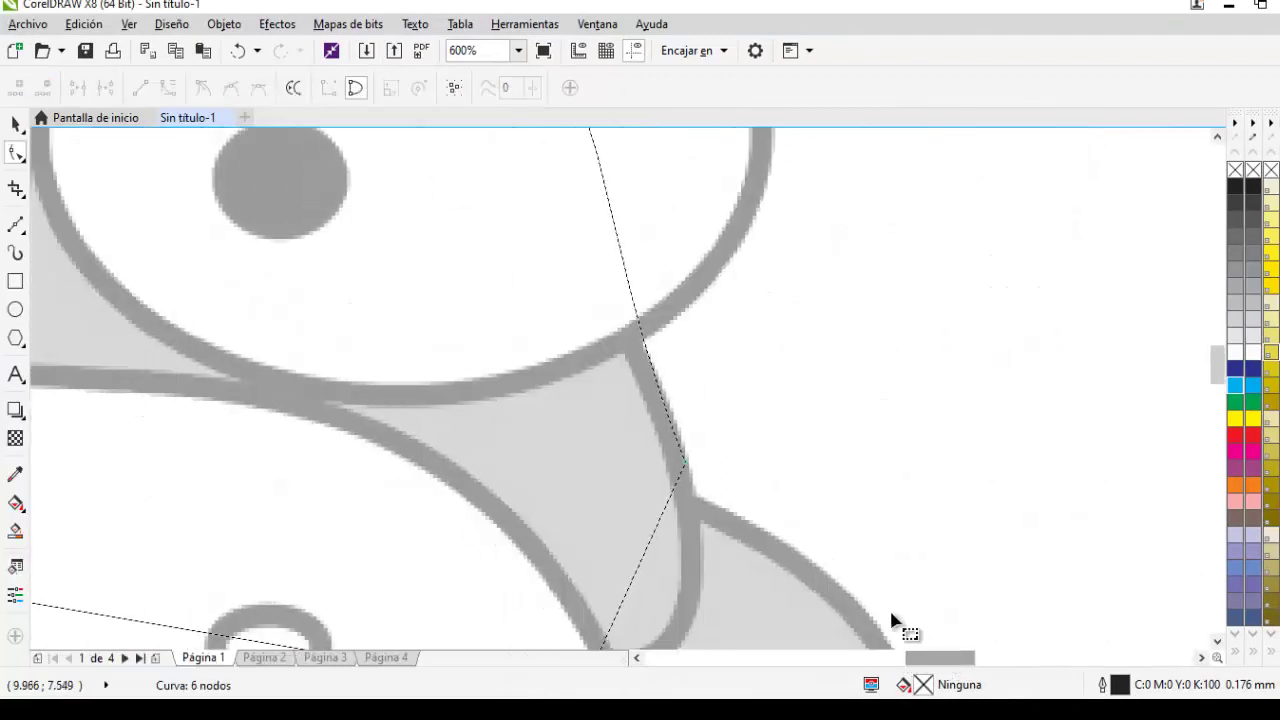
key(ctrl+1)
click(698, 456)
mouse_move(647, 405)
mouse_down()
mouse_move(775, 400)
mouse_move(663, 385)
mouse_up()
key(Escape)
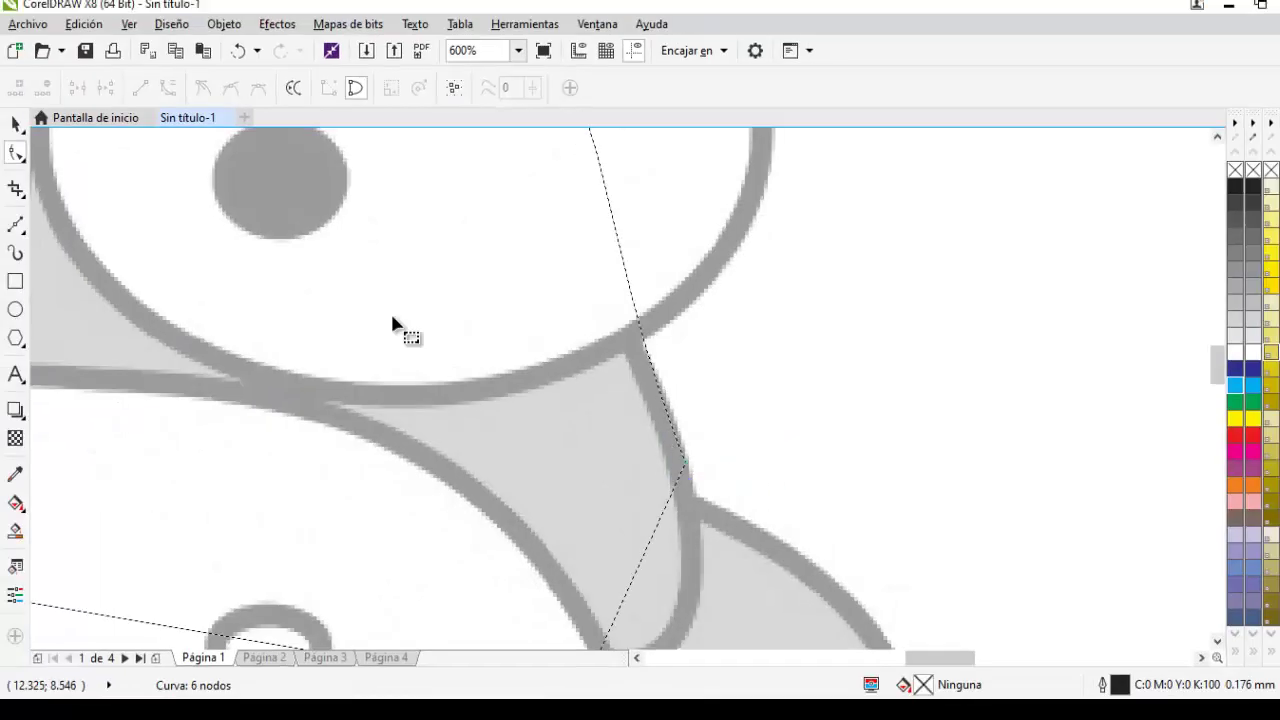
key(ctrl+1)
click(321, 177)
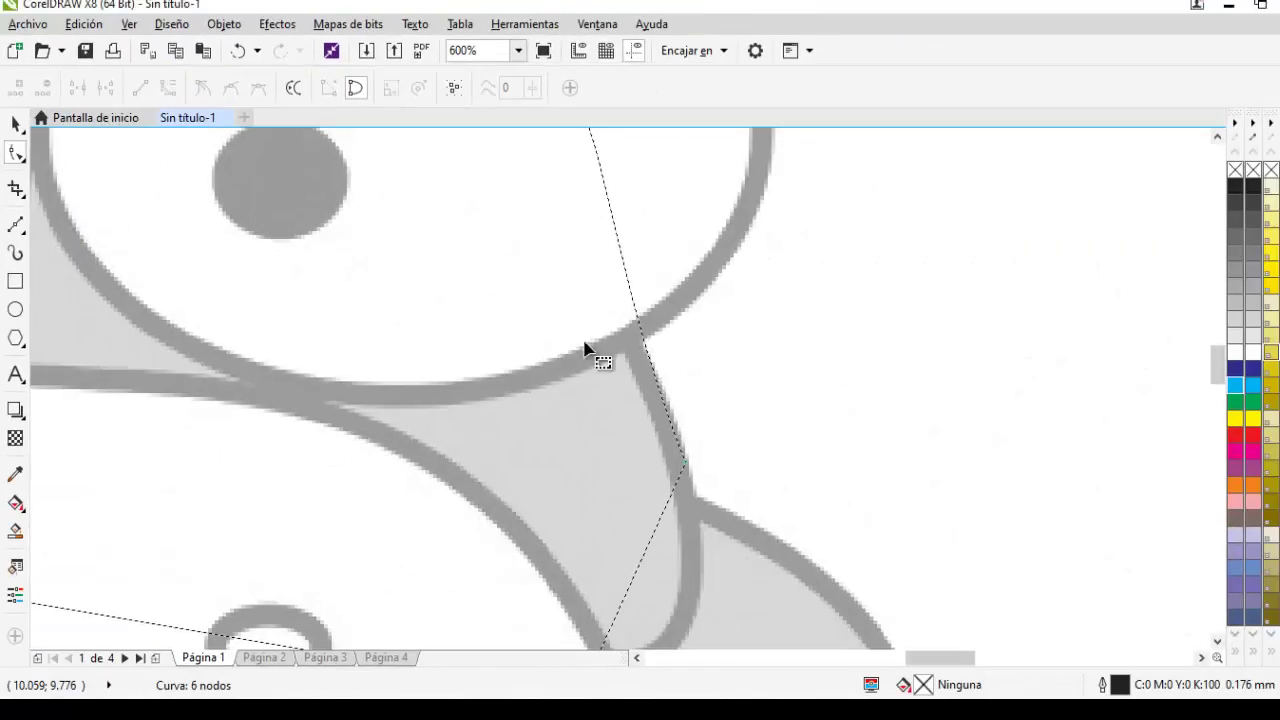
Convert the head outline's segment from the right cheek to the mouth corner to a curve and bend it along the rounded jaw
drag(1215, 365, 1213, 375)
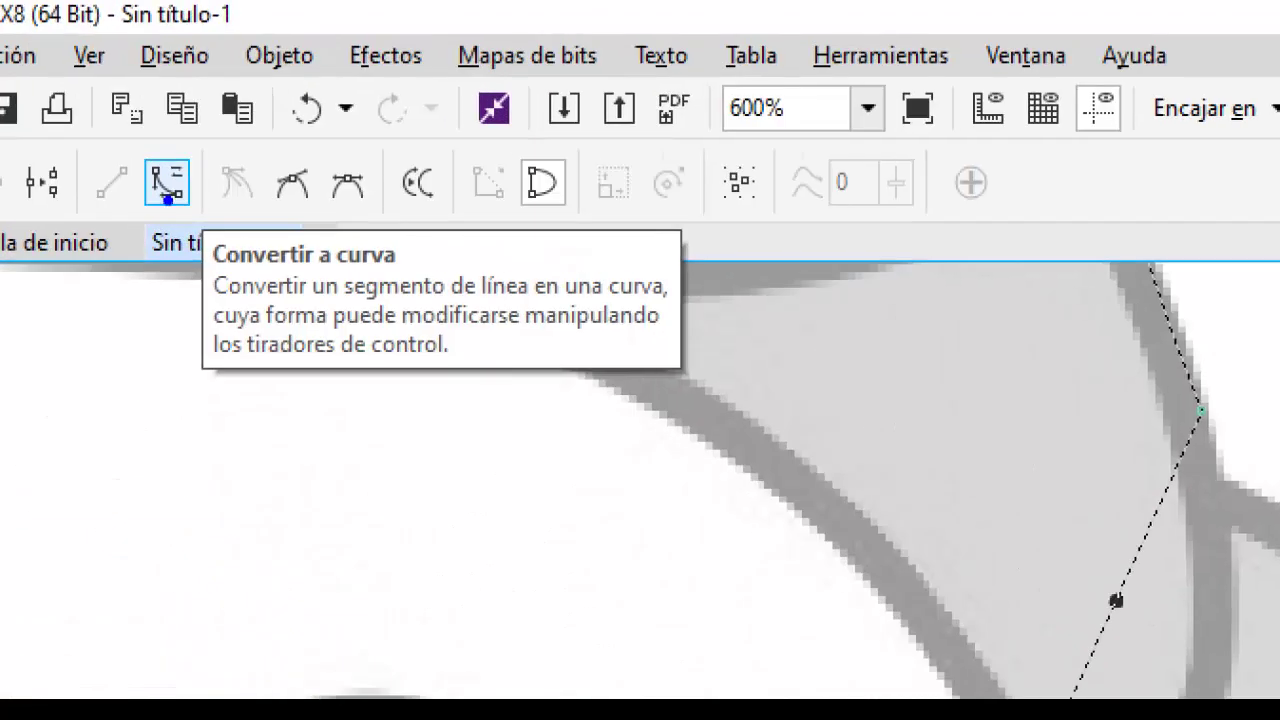
click(172, 90)
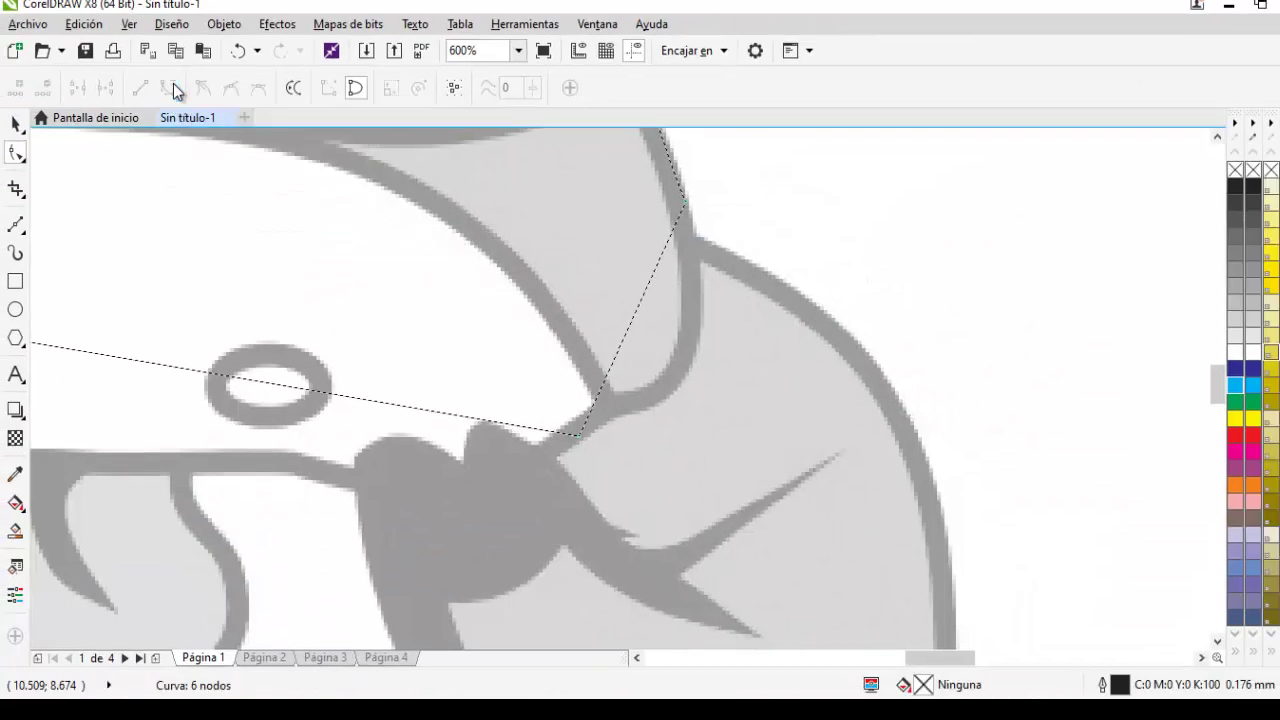
click(637, 309)
click(169, 90)
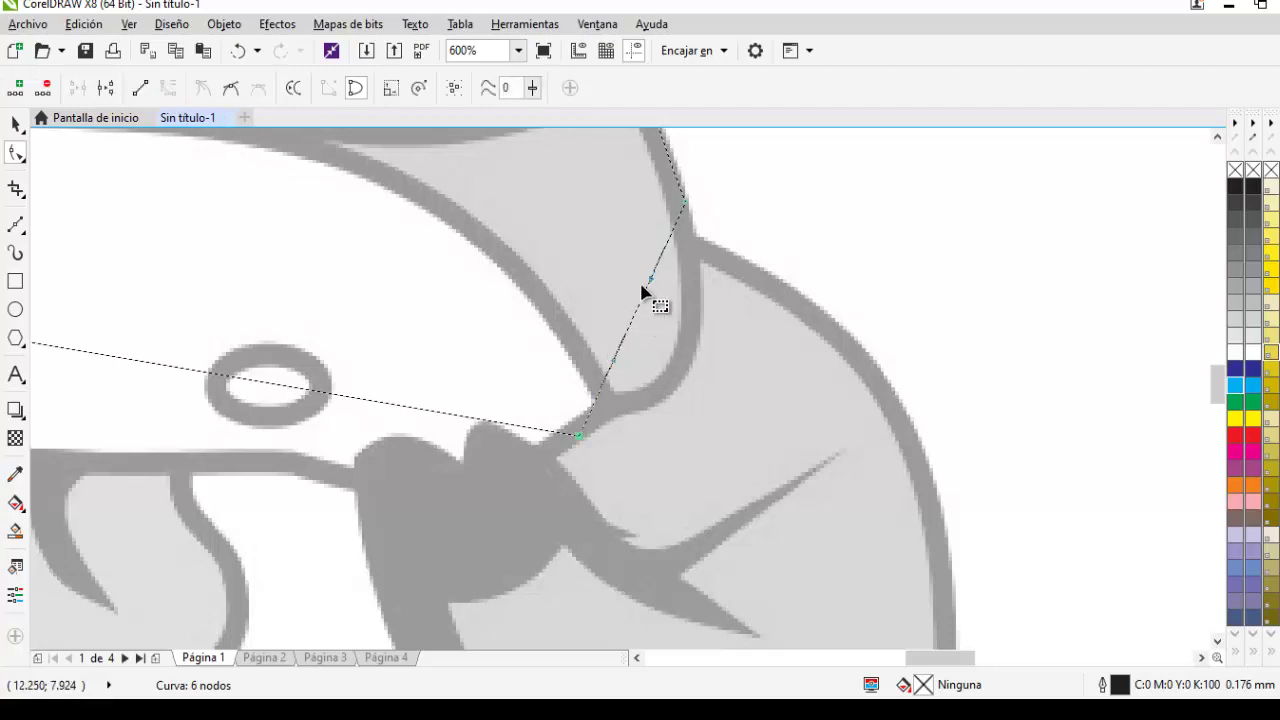
drag(655, 285, 698, 376)
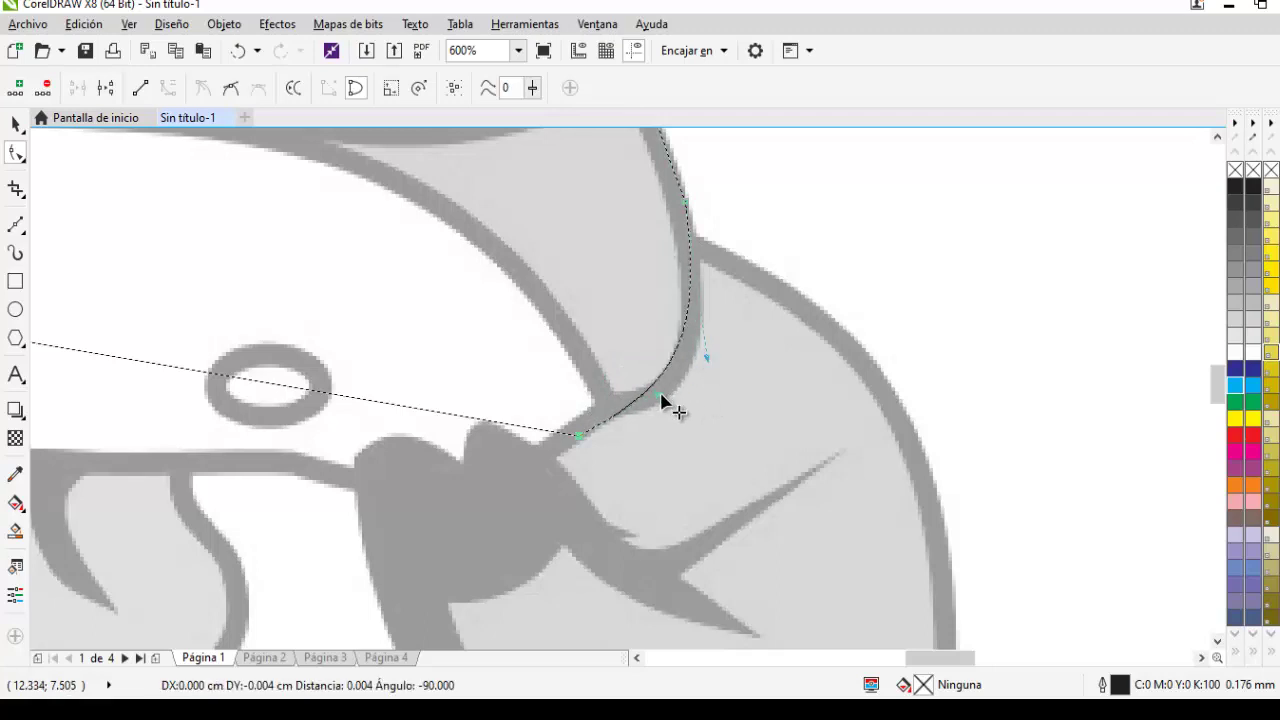
Convert the head outline's bottom segment between the mouth corners to a curve and shape it along the muzzle's lower edge with both handles
scroll(408, 391, down, 1)
click(432, 515)
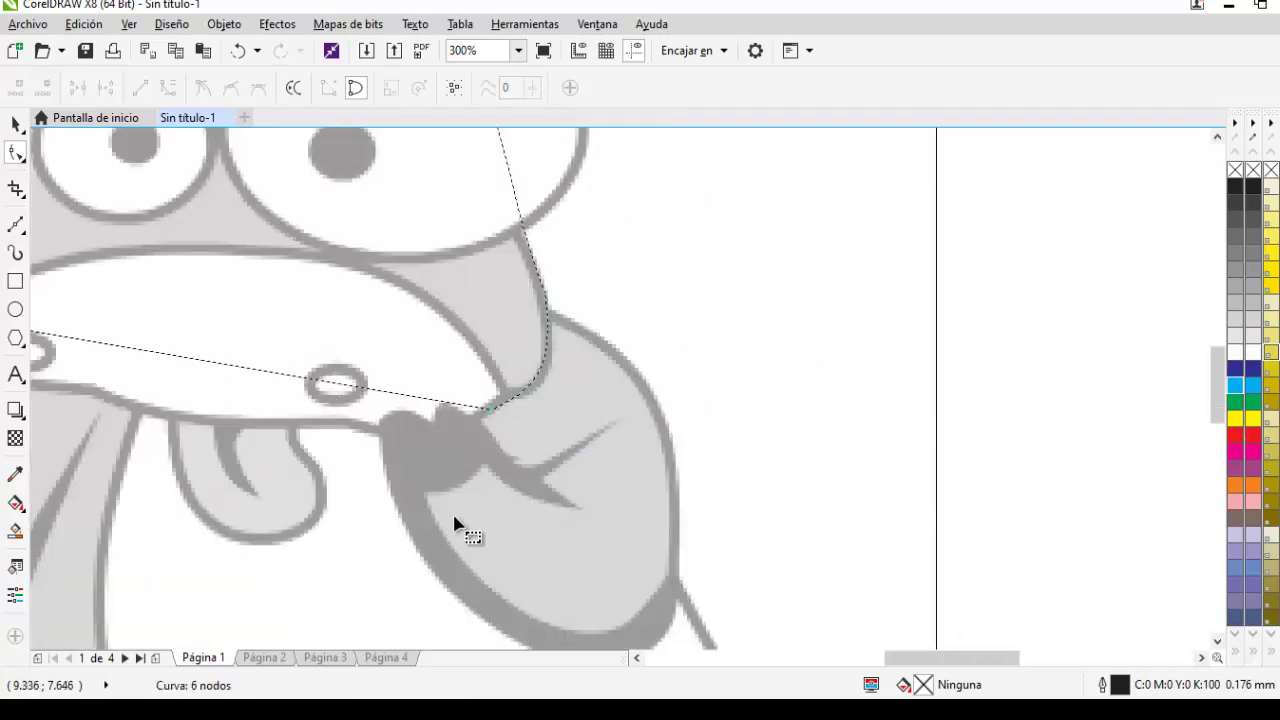
drag(910, 657, 863, 657)
click(597, 357)
click(168, 87)
drag(535, 356, 531, 458)
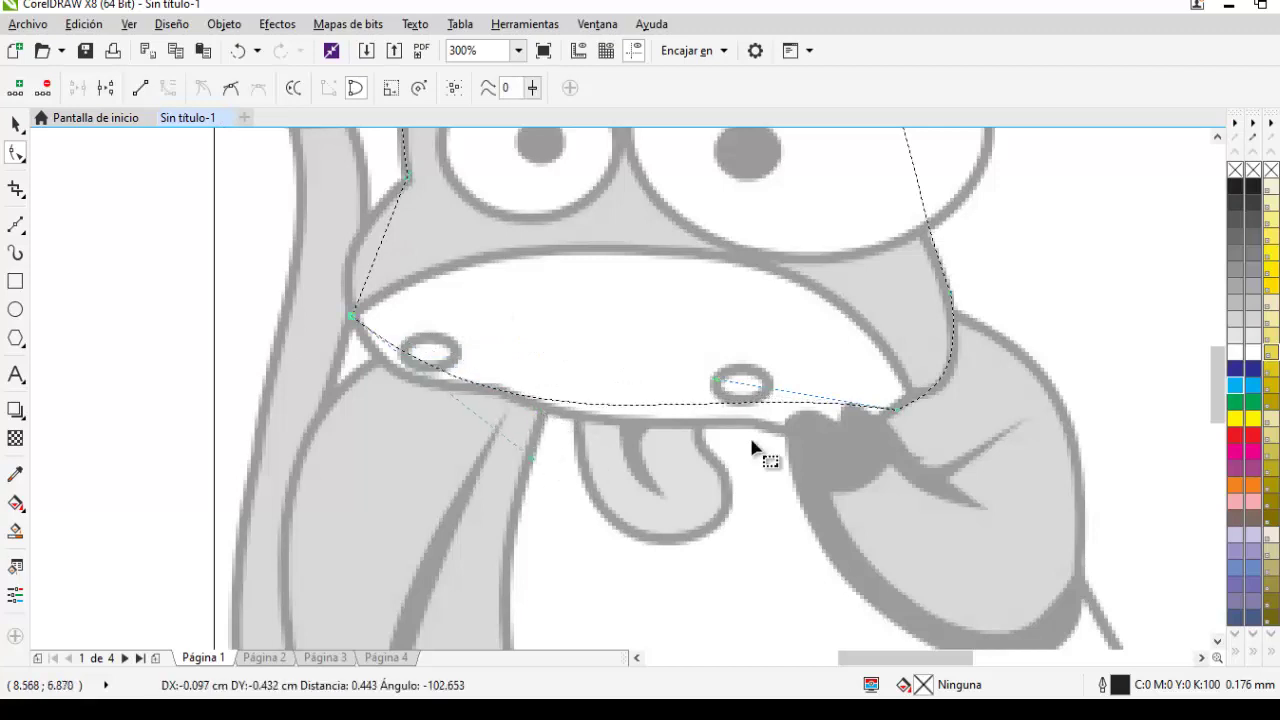
drag(716, 383, 640, 440)
drag(530, 460, 397, 409)
Convert the segment between the notch beside the small eye and the left mouth corner to a curve and bulge it along the cheek
click(382, 245)
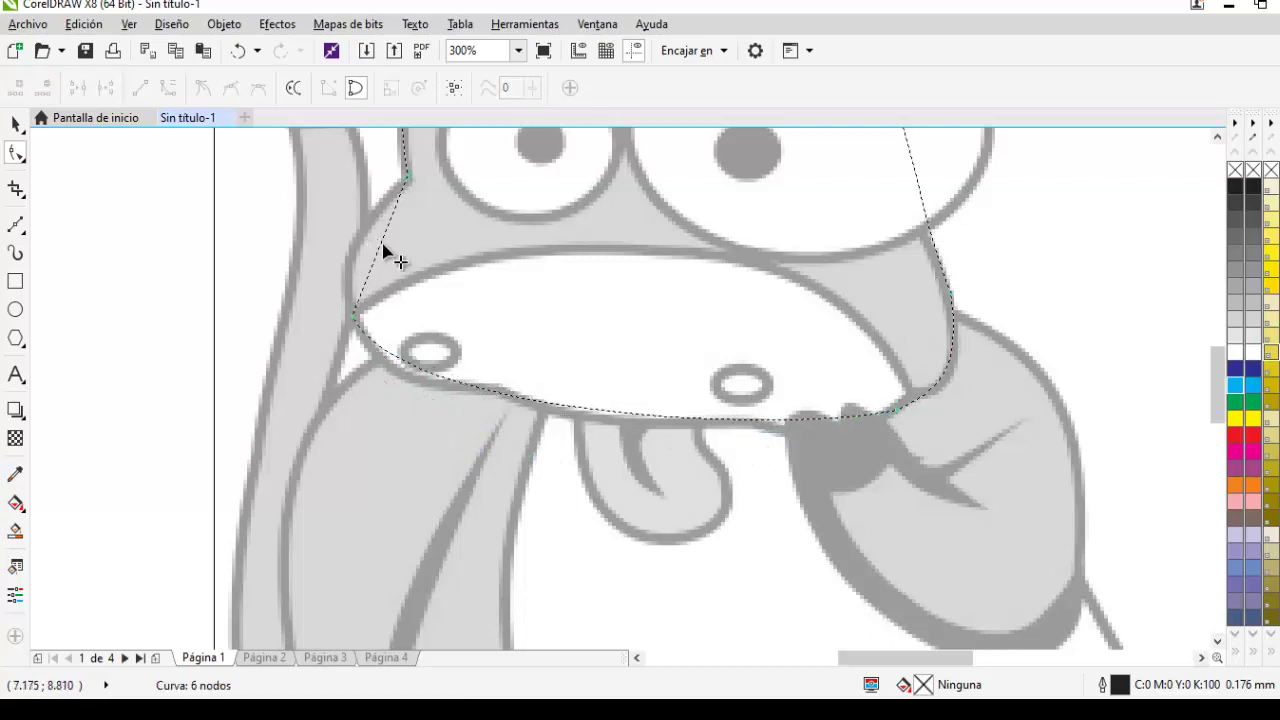
click(168, 88)
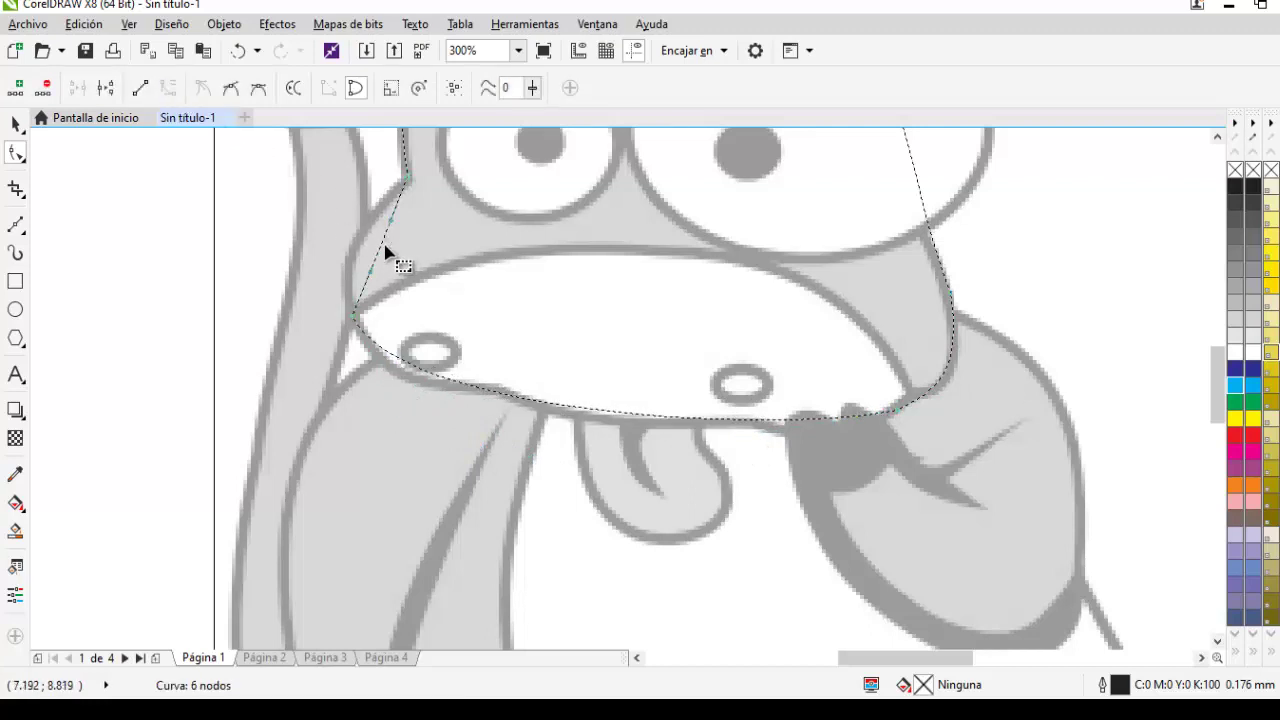
click(380, 247)
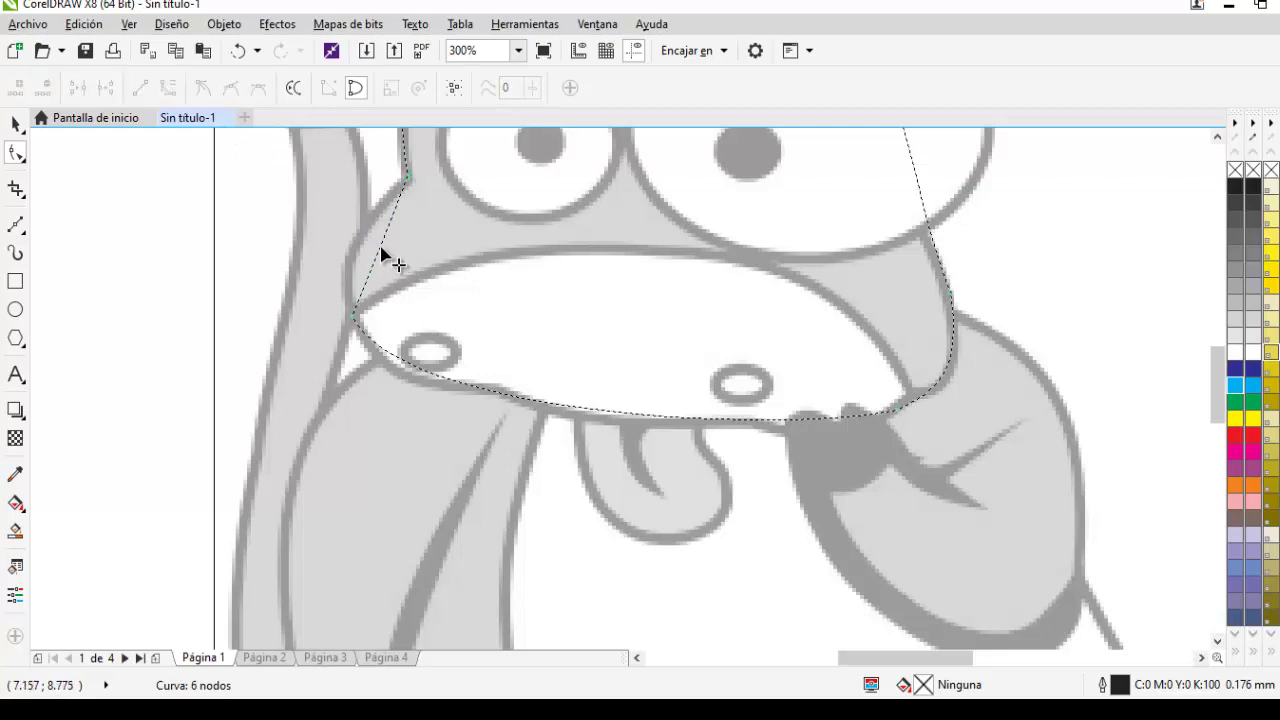
drag(381, 247, 360, 250)
Move the finished head outline off the bull to the empty area right of the drawing
scroll(524, 276, down, 2)
click(16, 122)
scroll(588, 222, up, 1)
drag(539, 234, 1014, 254)
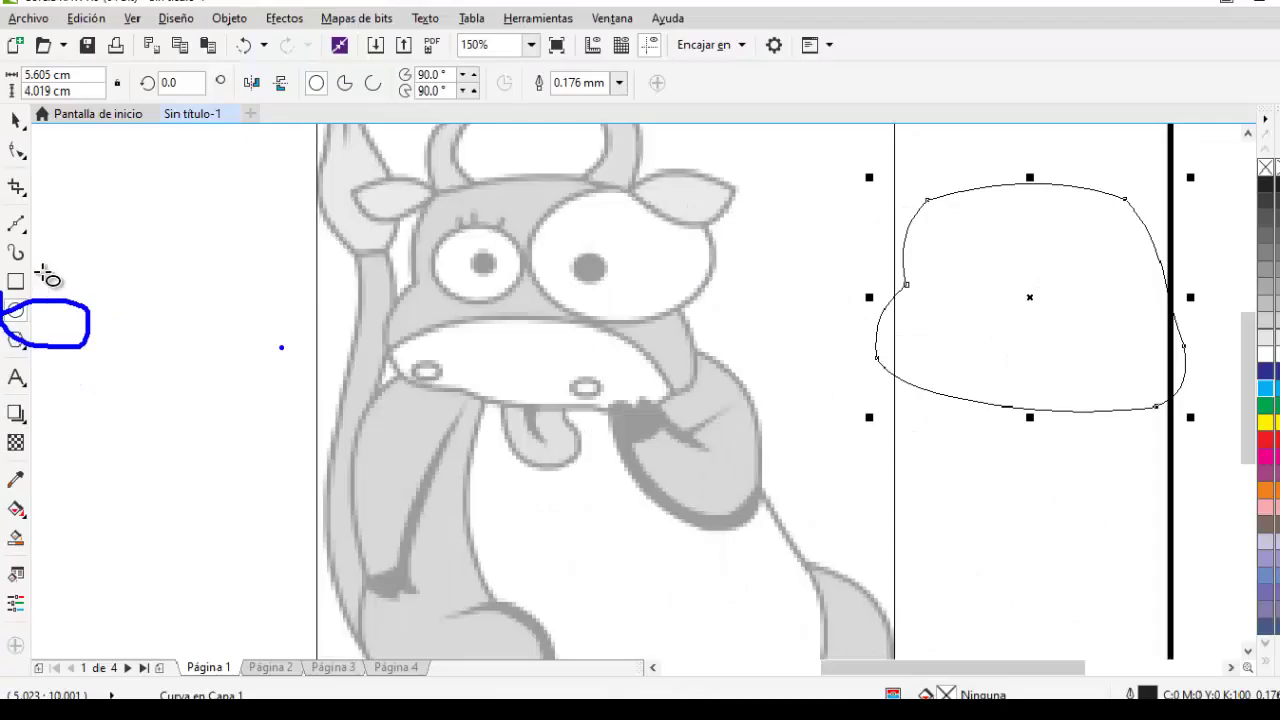
Draw an ellipse about 3.3 by 2.2 cm over the bull's big eye and nudge it left against the eye's drawn edge
mouse_move(513, 190)
mouse_down()
mouse_move(686, 297)
mouse_move(703, 322)
mouse_move(682, 281)
mouse_up()
click(26, 122)
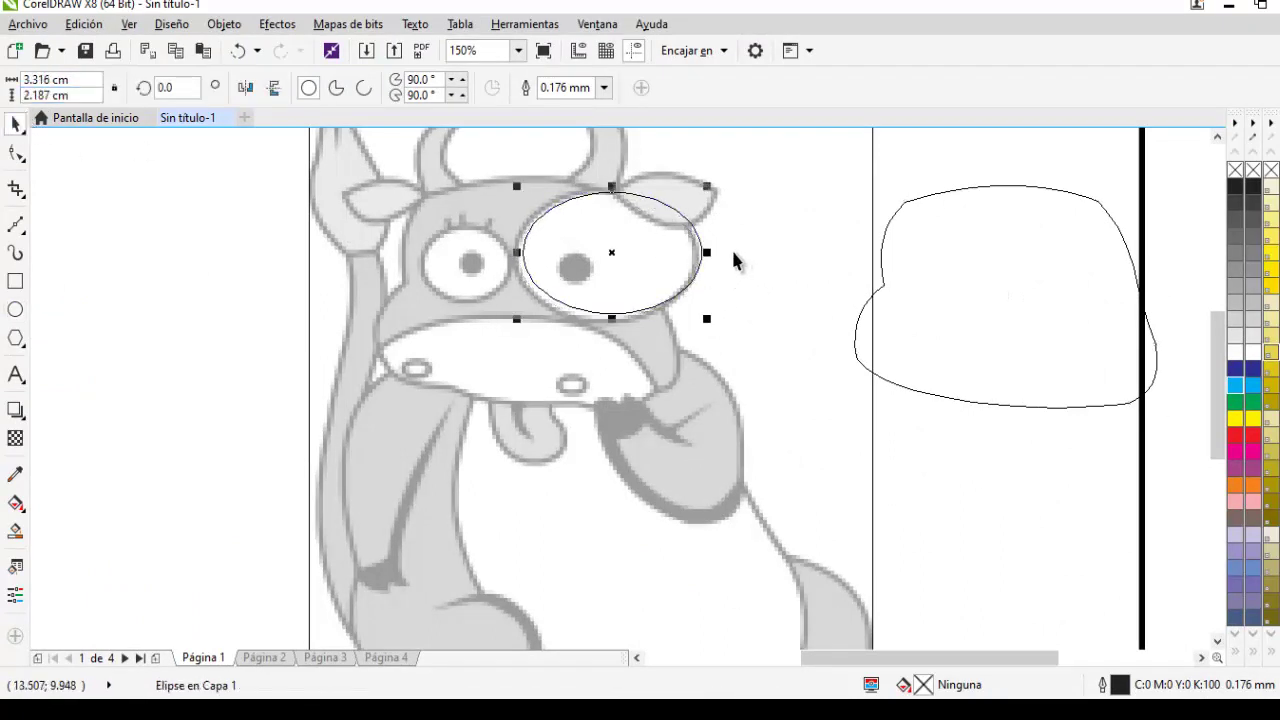
scroll(690, 261, up, 2)
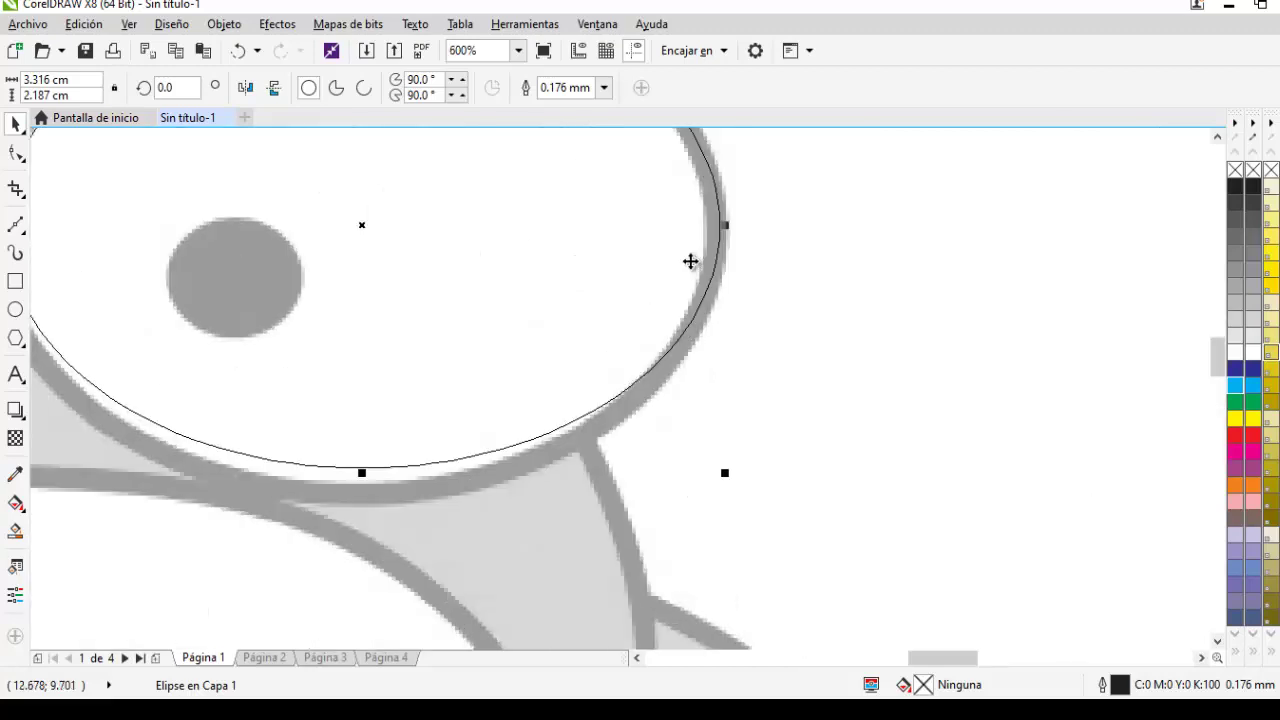
scroll(686, 254, down, 2)
drag(851, 656, 848, 657)
key(z)
drag(368, 149, 800, 396)
click(16, 123)
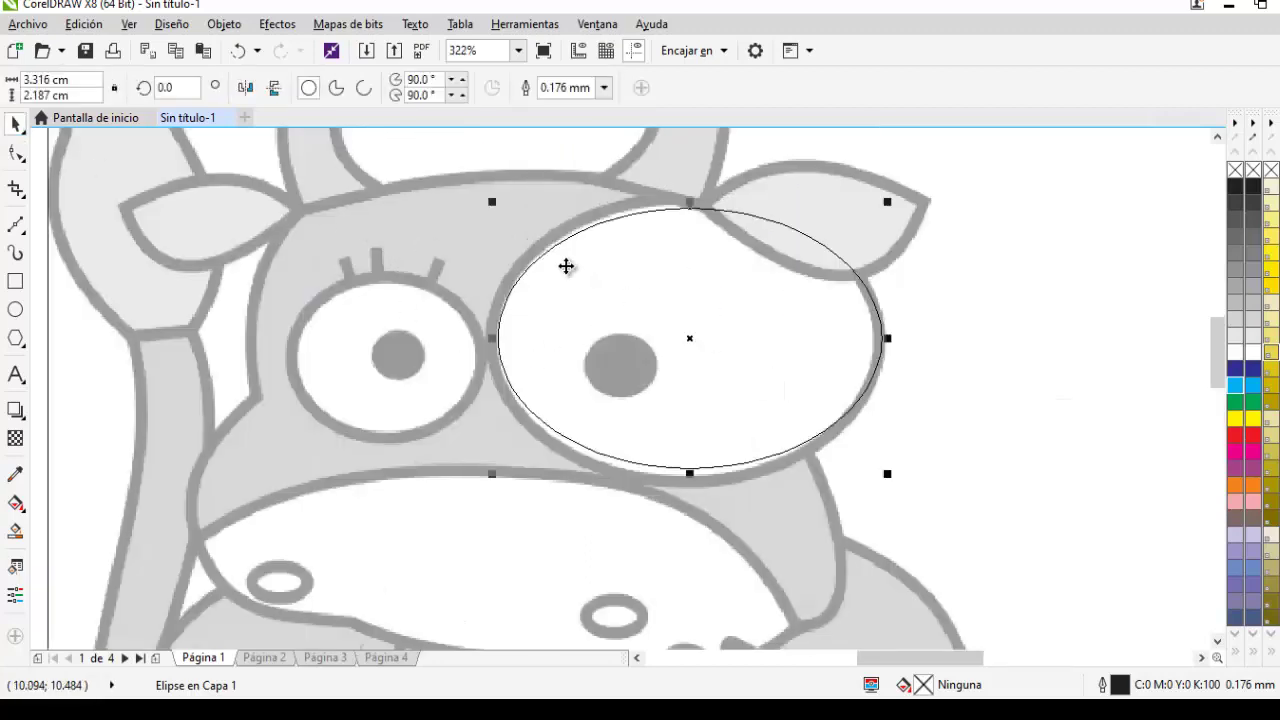
key(Left)
key(Left)
key(Left)
key(Left)
key(Left)
key(Left)
key(Left)
key(Left)
key(Left)
key(Left)
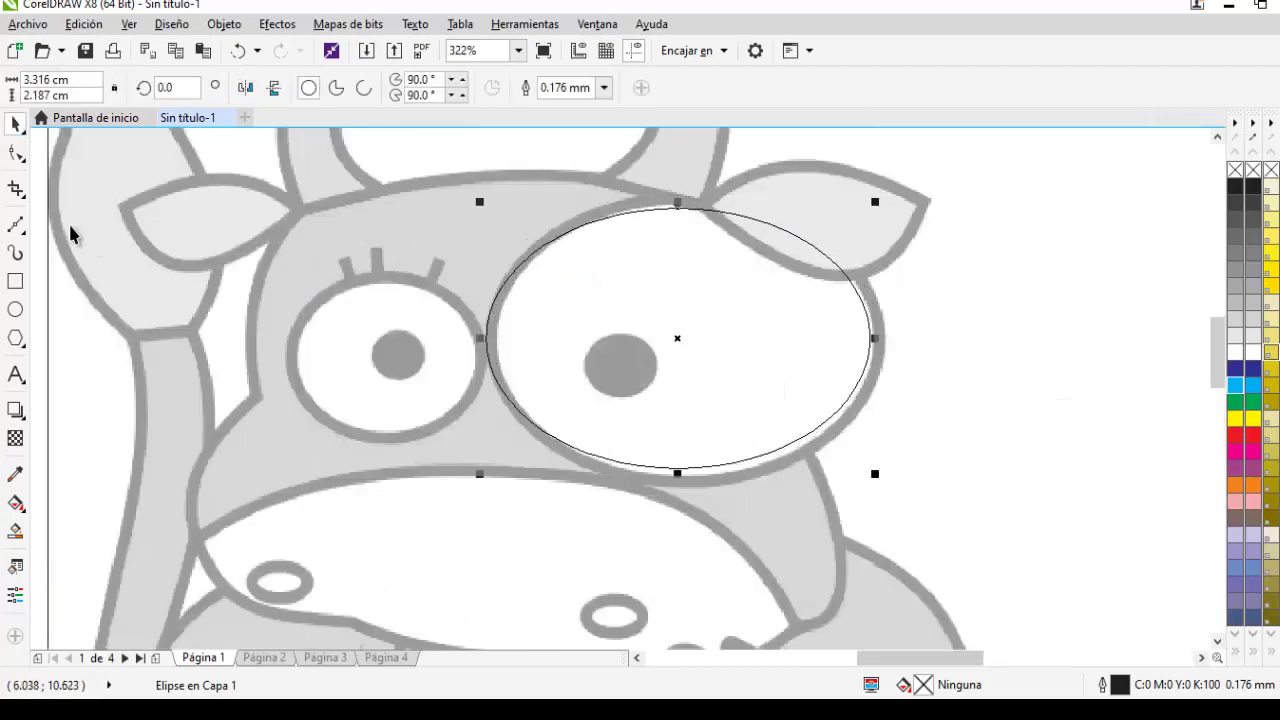
Draw an ellipse about 1.58 by 1.36 cm over the small eye, nudge it into place and widen it slightly to fit
drag(288, 273, 484, 447)
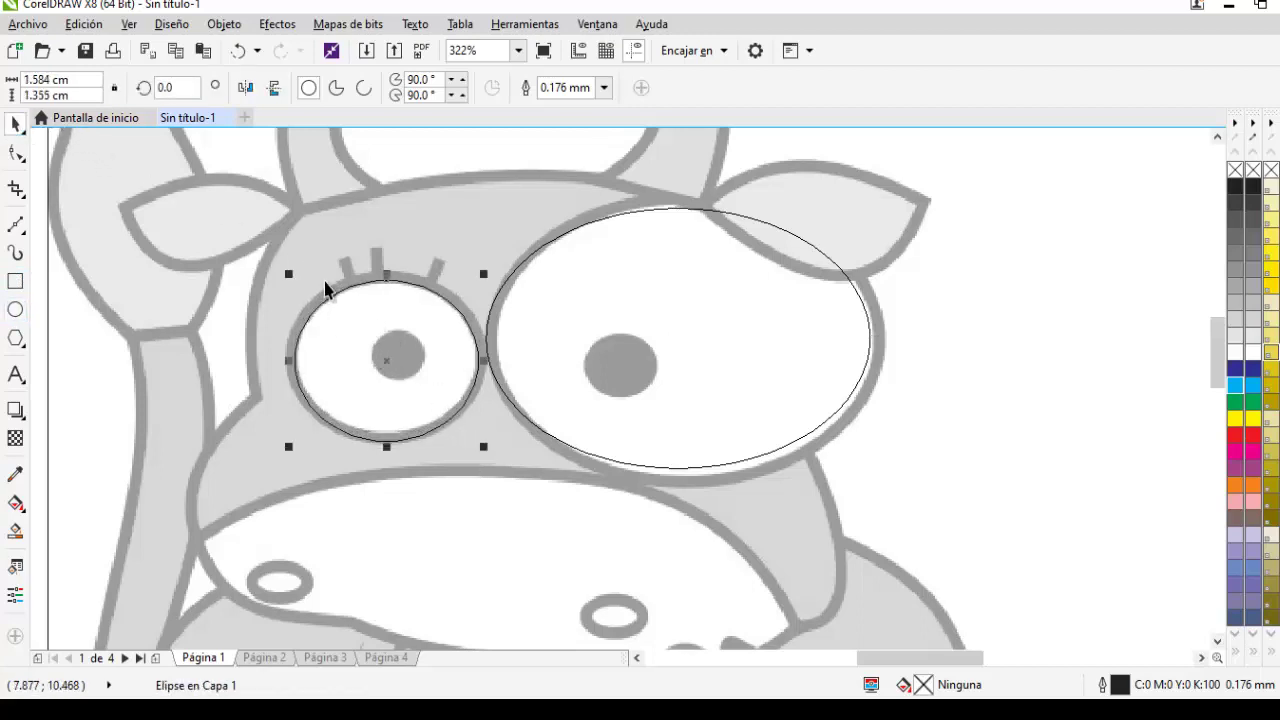
key(Left)
key(Left)
key(Left)
key(Left)
key(Left)
key(Up)
key(Right)
key(Right)
key(Right)
key(Right)
key(Right)
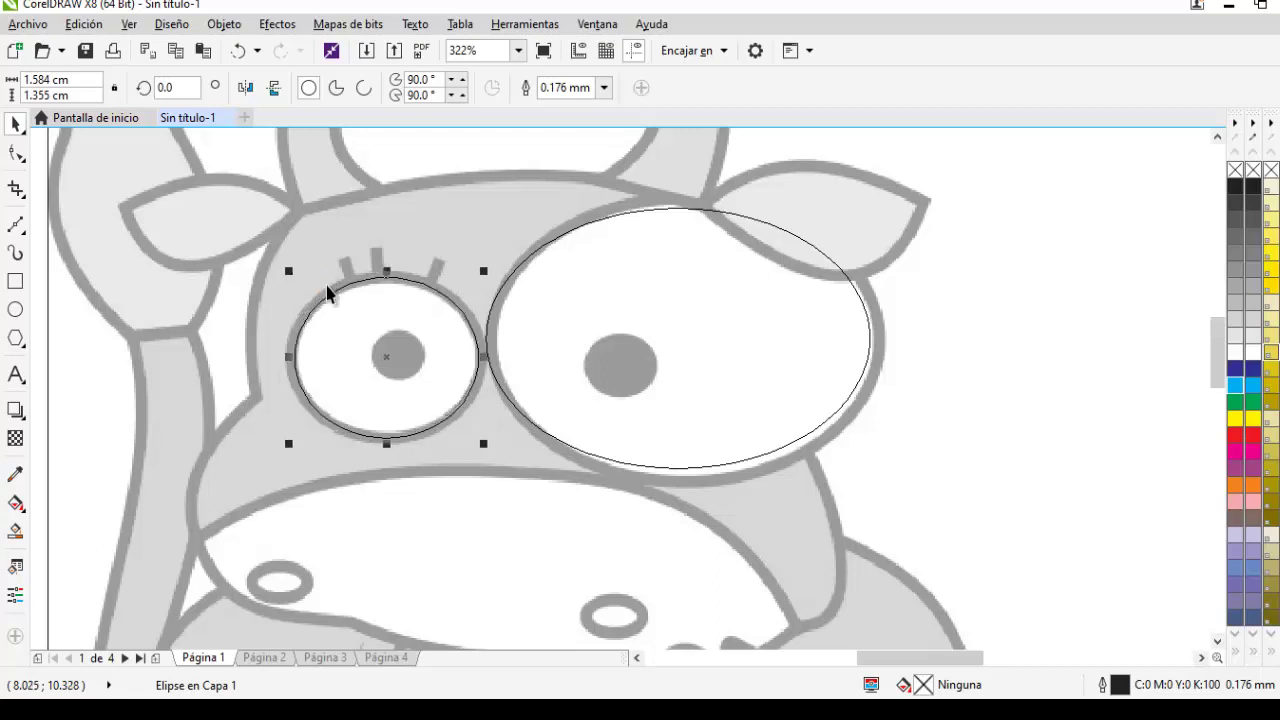
drag(294, 354, 283, 356)
Draw ellipses over both pupils, making the big eye's pupil about 0.59 by 0.51 cm
click(16, 310)
drag(374, 337, 620, 327)
key(space)
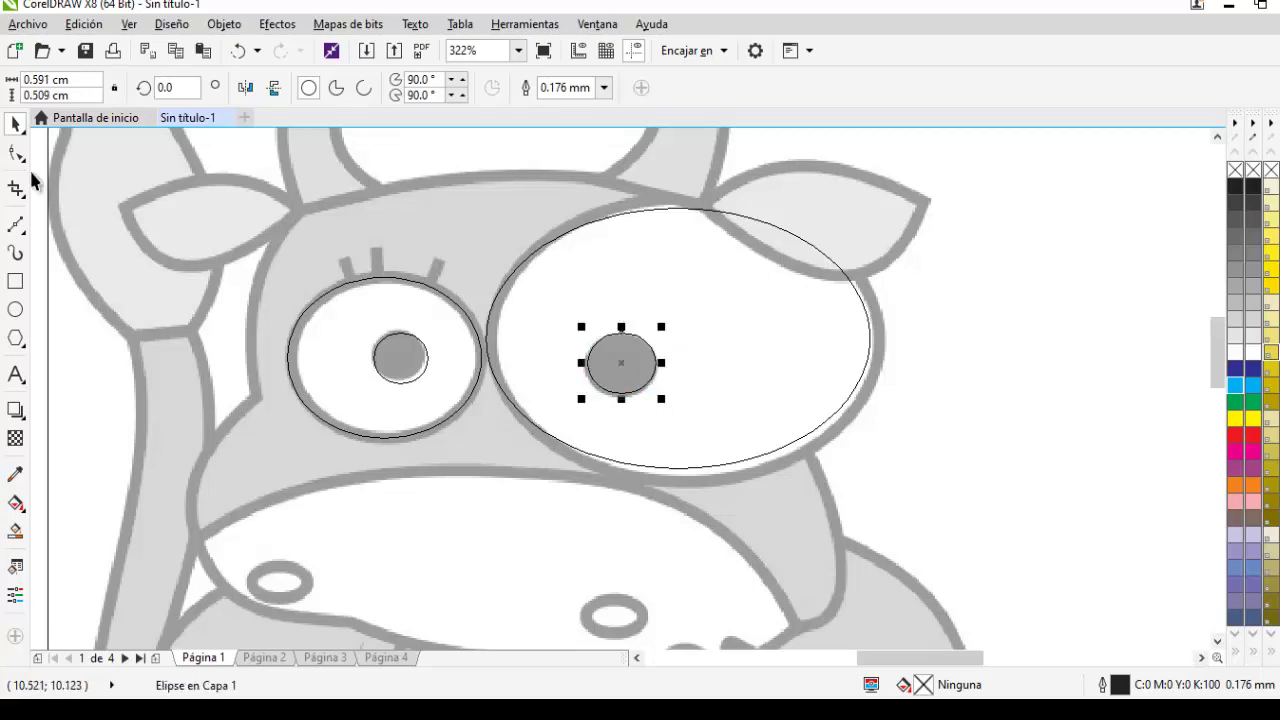
Trace the three eyelashes above the small eye with separate two-point lines
click(18, 234)
click(76, 249)
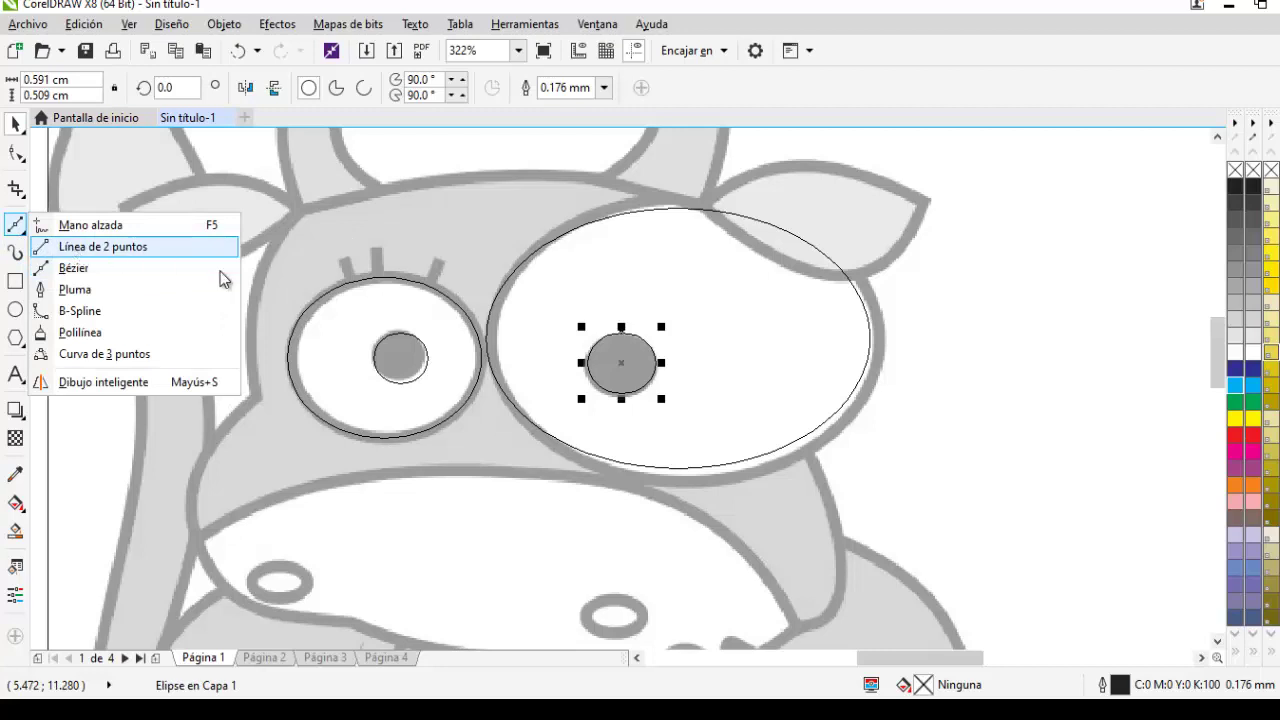
scroll(340, 262, up, 2)
mouse_move(368, 298)
mouse_down()
mouse_move(352, 257)
mouse_move(410, 251)
mouse_move(408, 297)
mouse_up()
drag(509, 312, 524, 271)
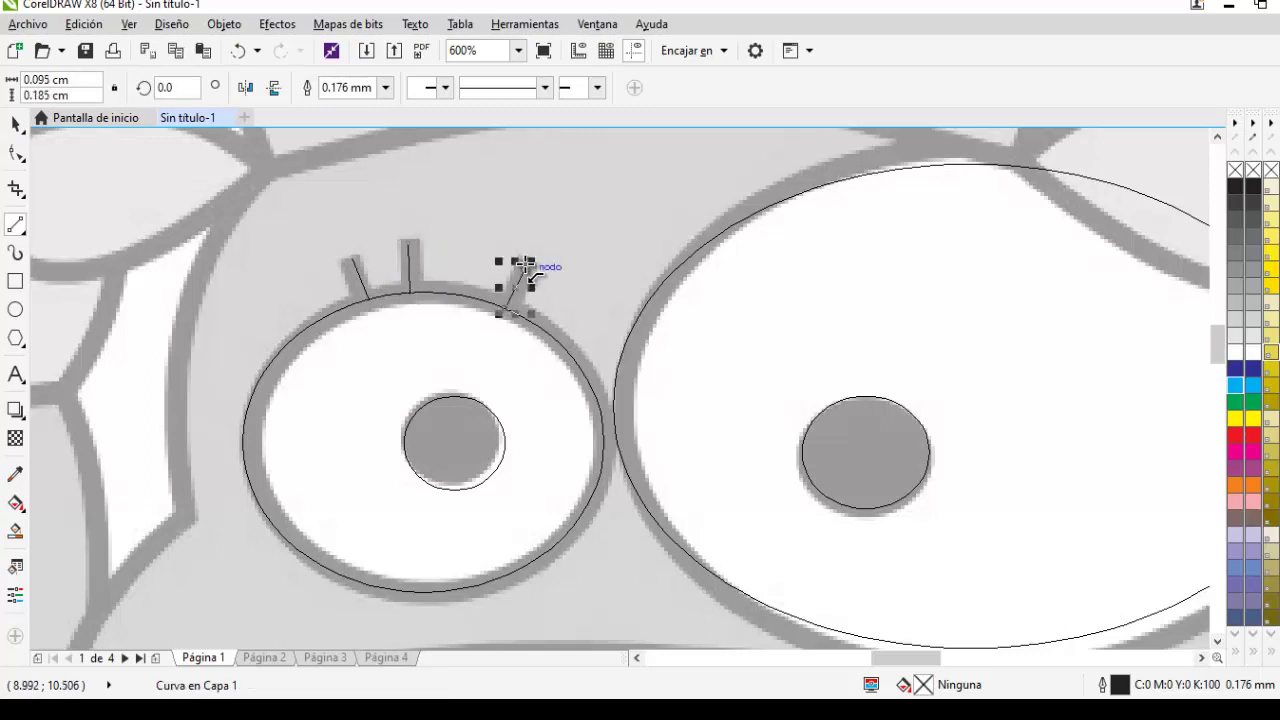
Group the eye ellipses, pupils and eyelashes and move the group onto the separate head outline
scroll(524, 271, down, 2)
click(15, 125)
drag(855, 205, 367, 404)
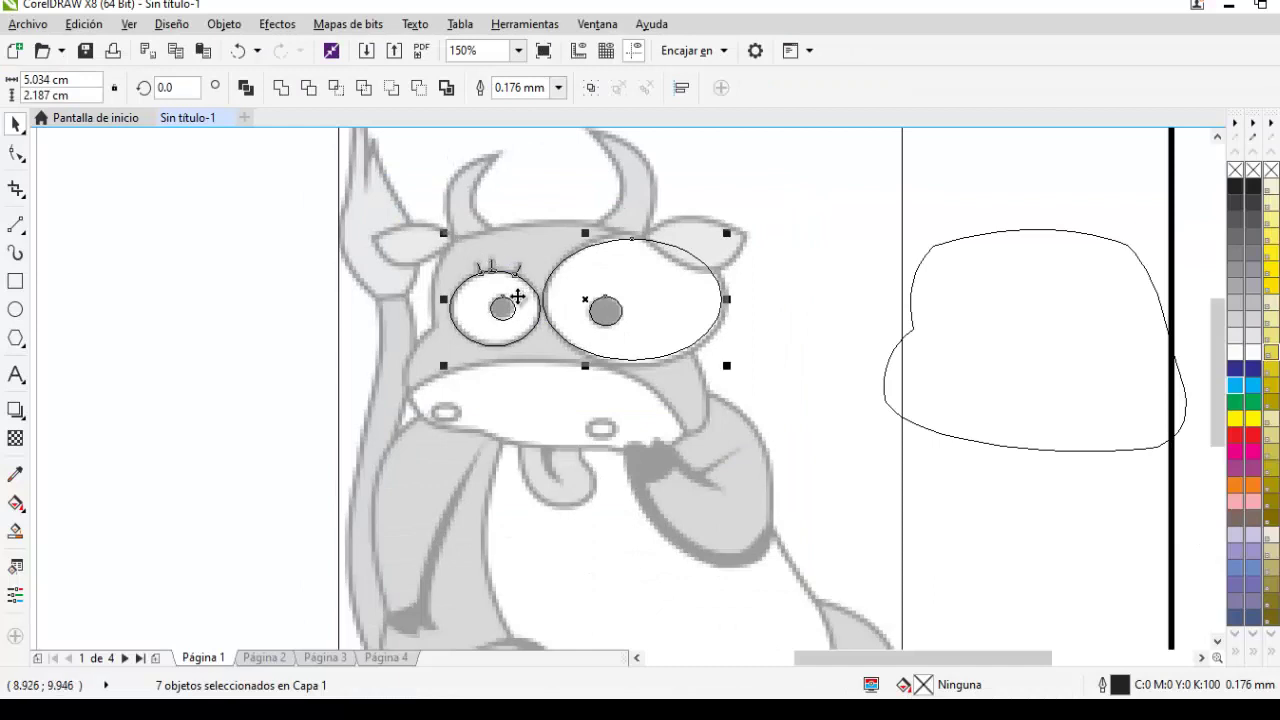
key(ctrl+g)
drag(554, 297, 1023, 349)
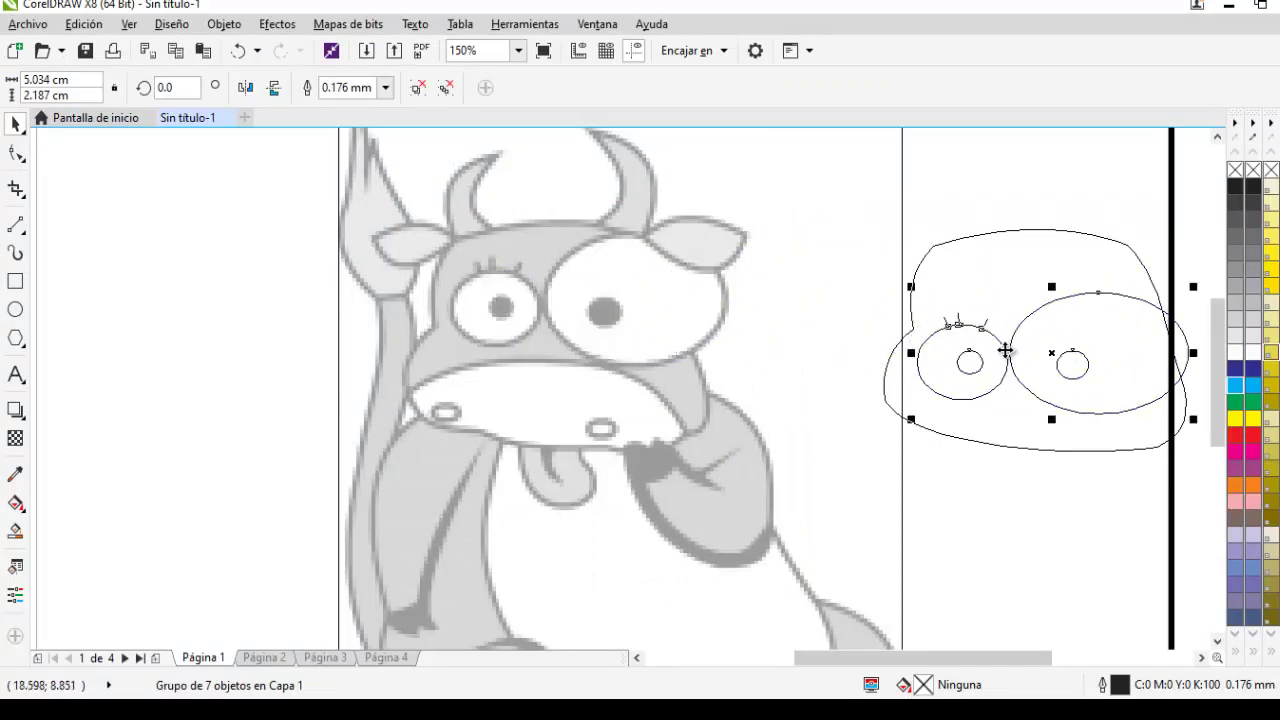
scroll(1040, 660, right, 1)
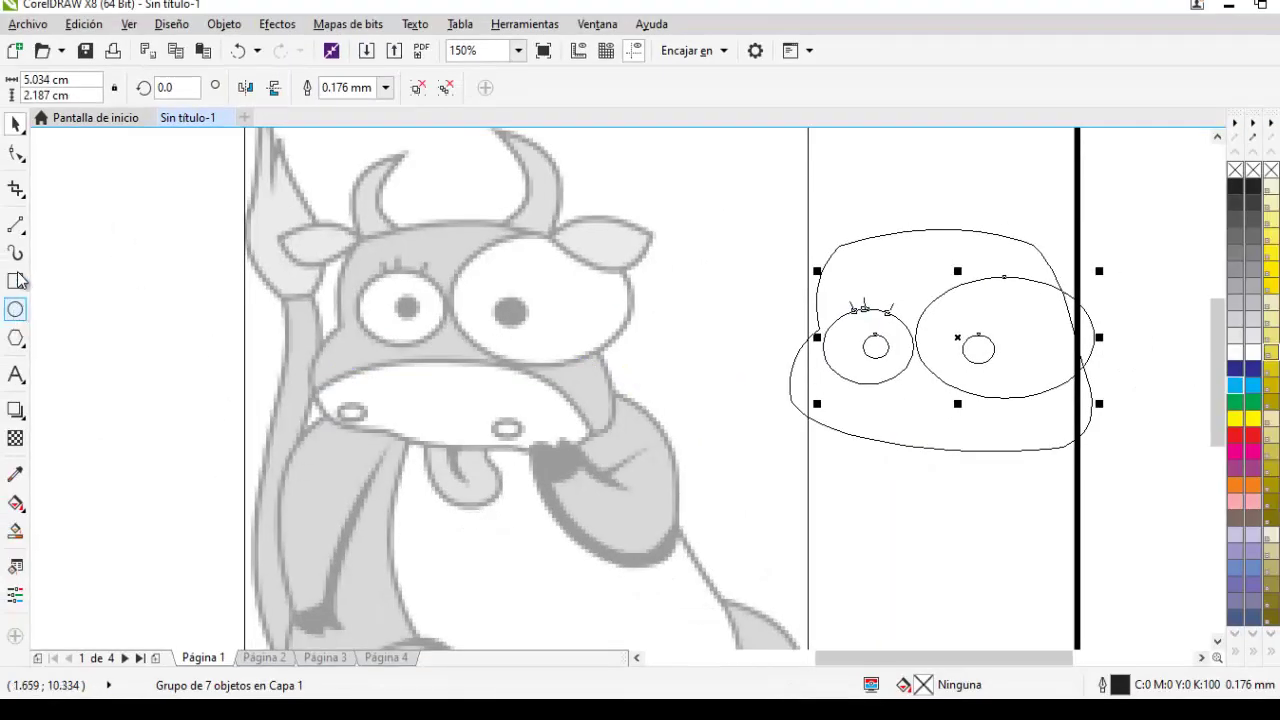
Begin a Bézier outline of the muzzle with straight segments from its outer corner over the top to the corner beside the hand
click(8, 229)
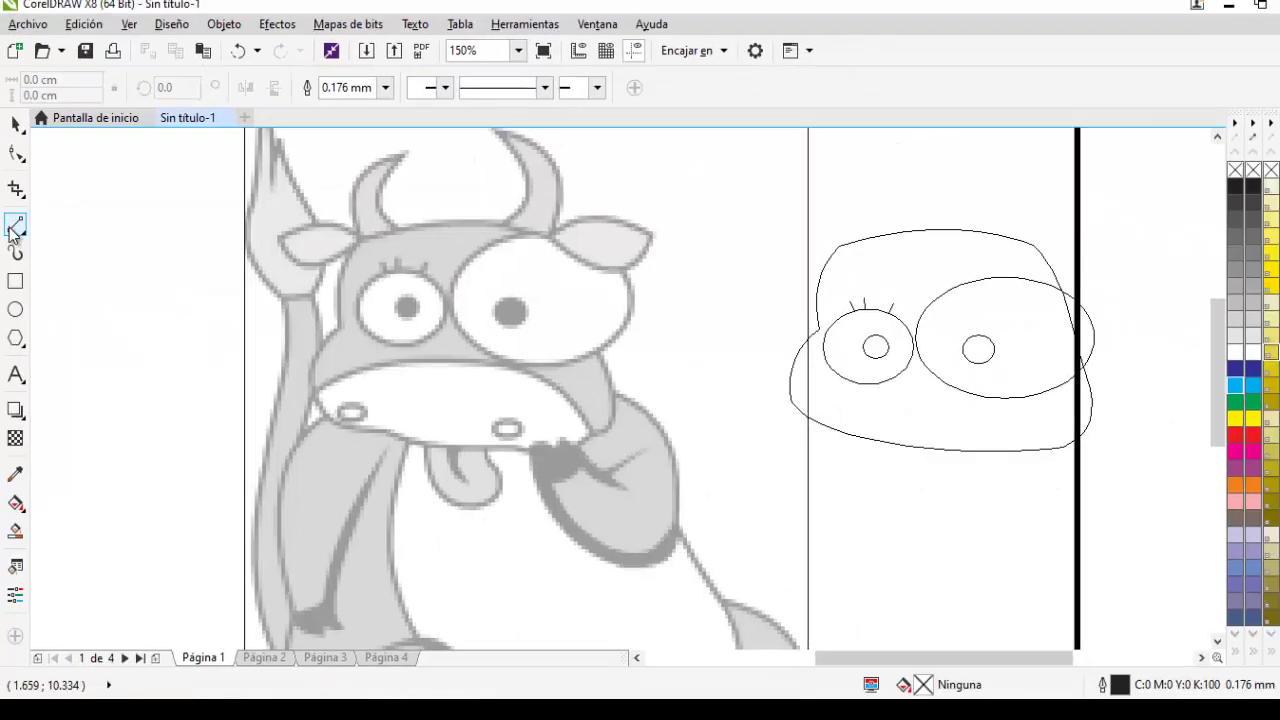
click(42, 243)
click(90, 273)
click(44, 243)
click(44, 243)
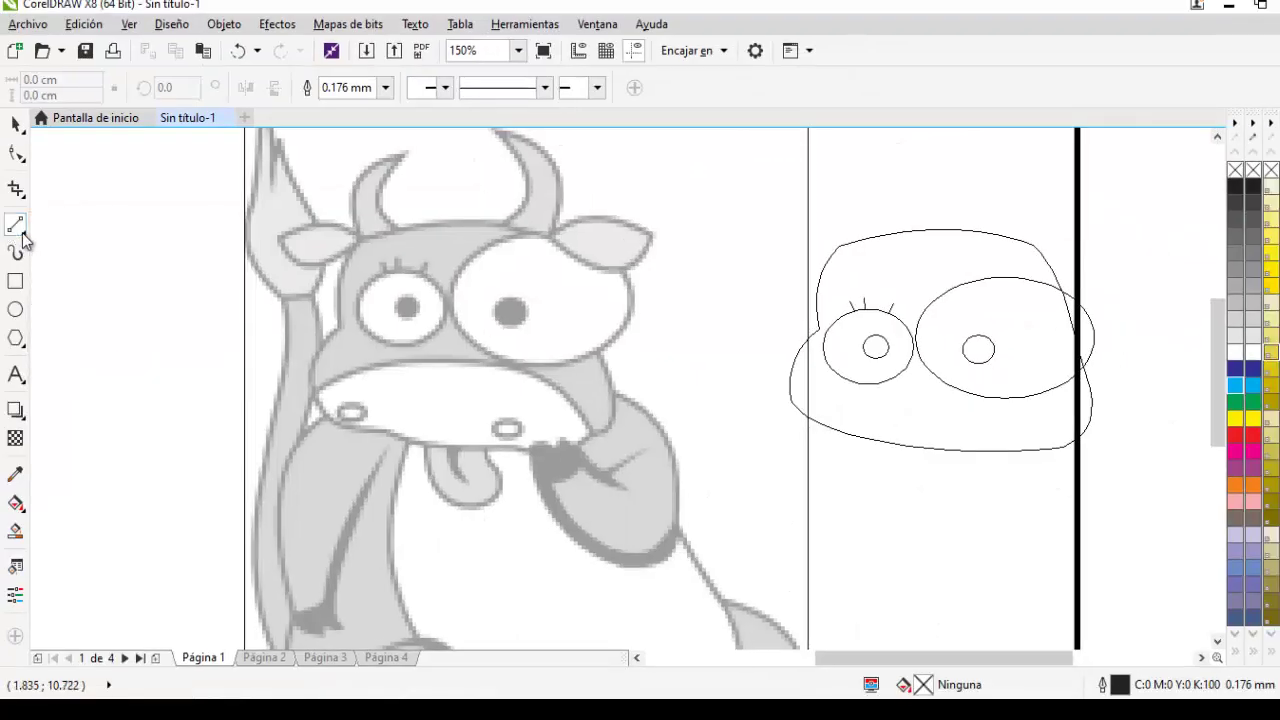
click(16, 229)
click(62, 268)
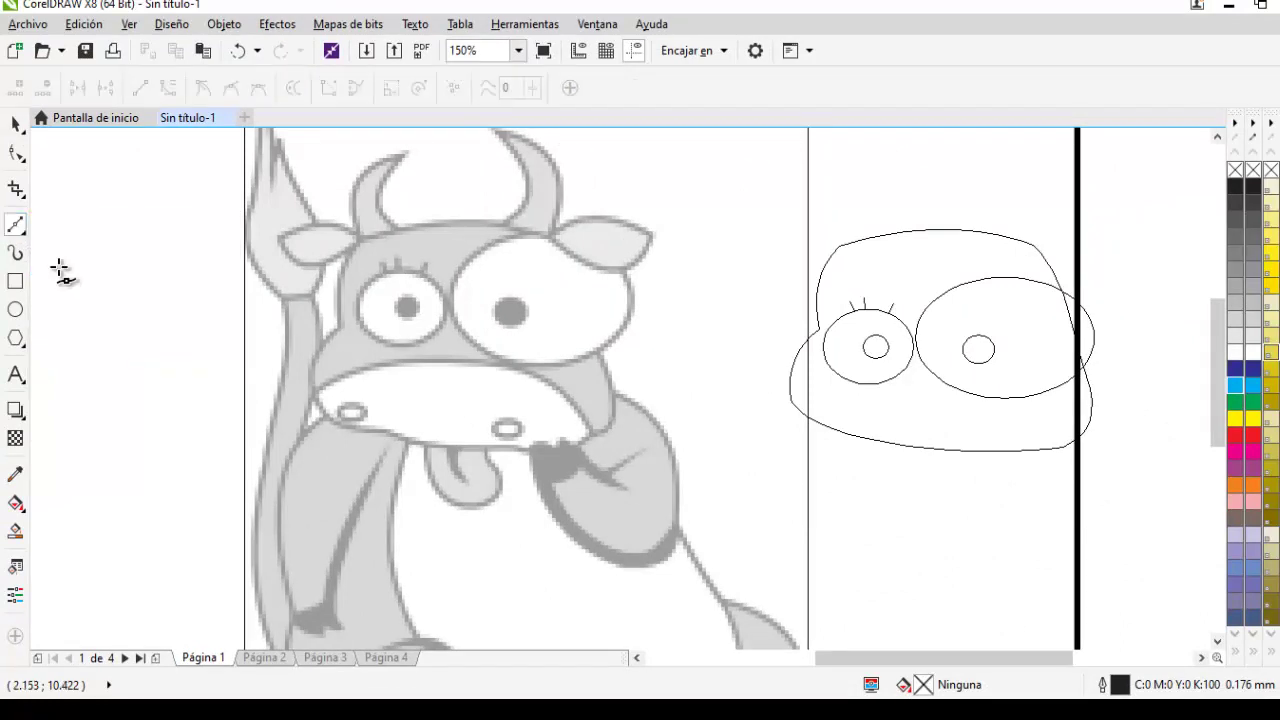
drag(278, 346, 574, 520)
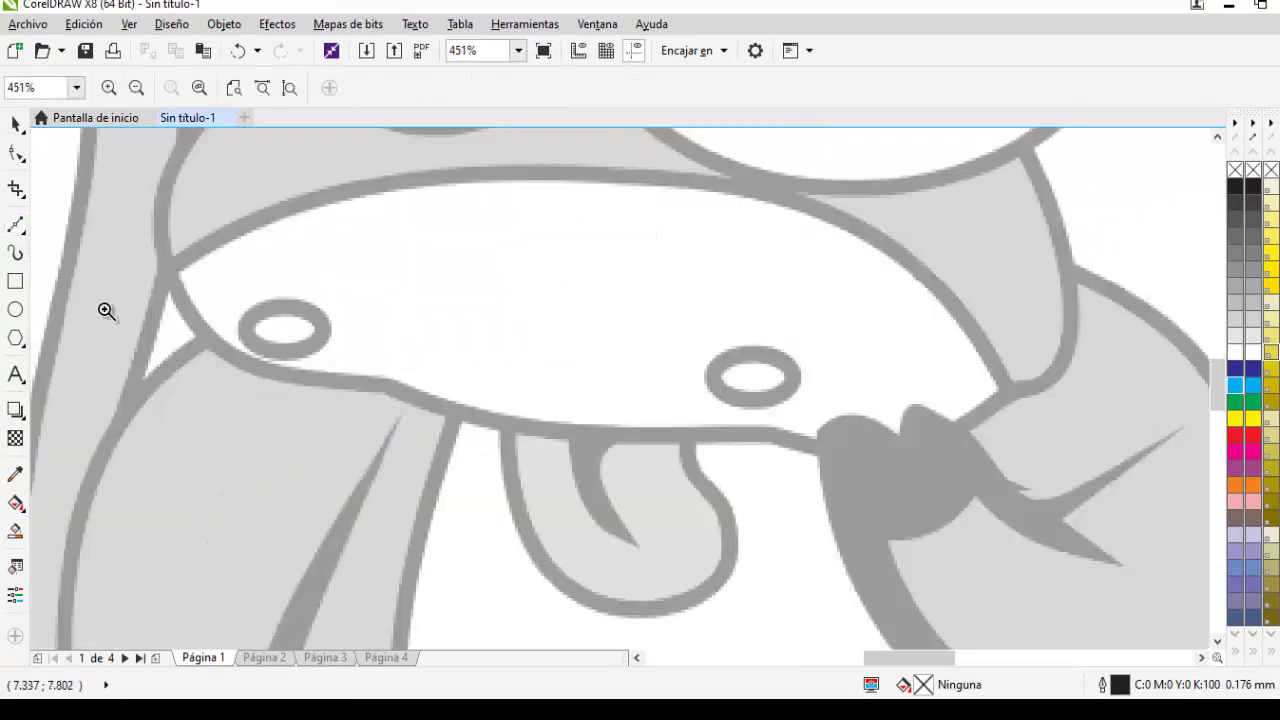
click(16, 226)
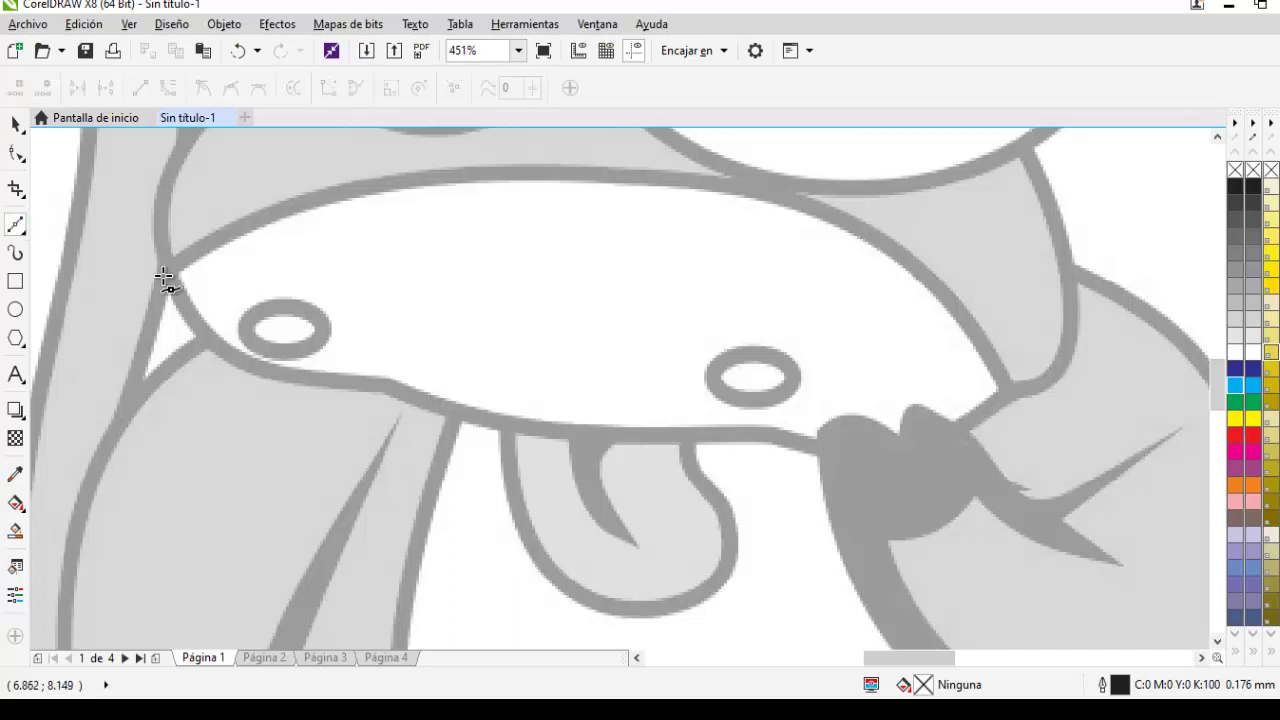
click(164, 270)
click(590, 165)
click(1003, 384)
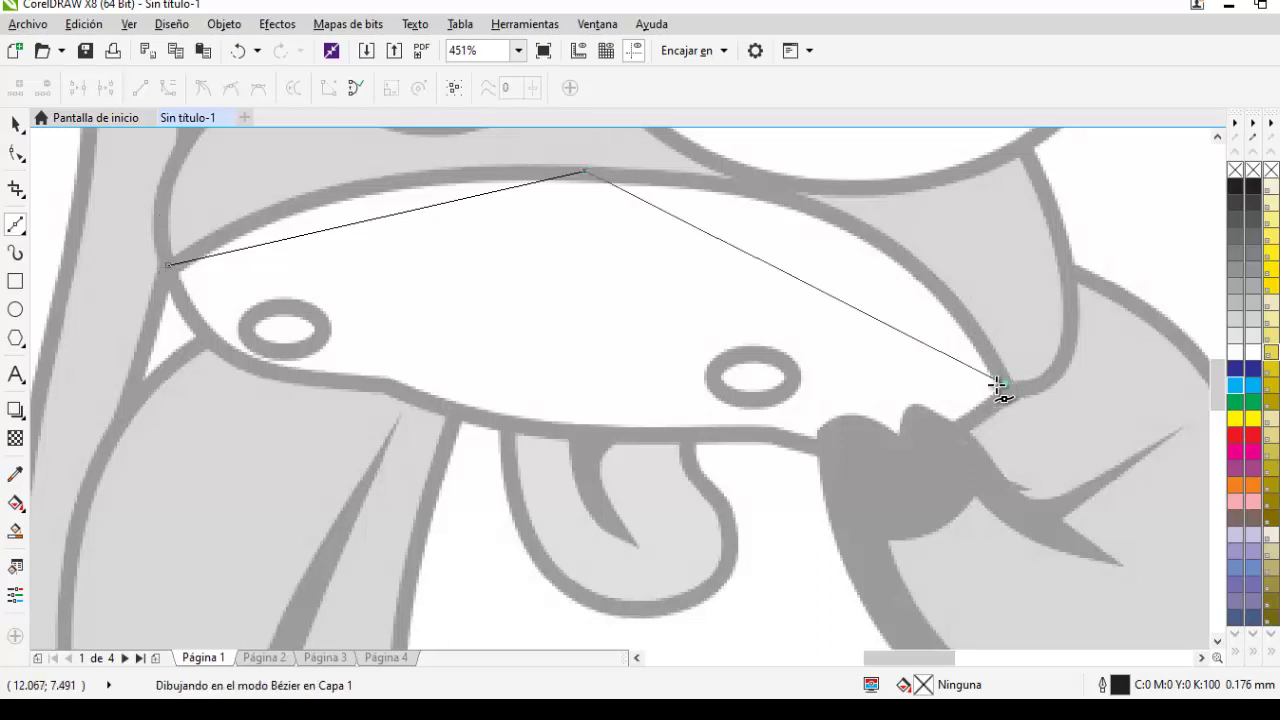
click(855, 456)
key(Return)
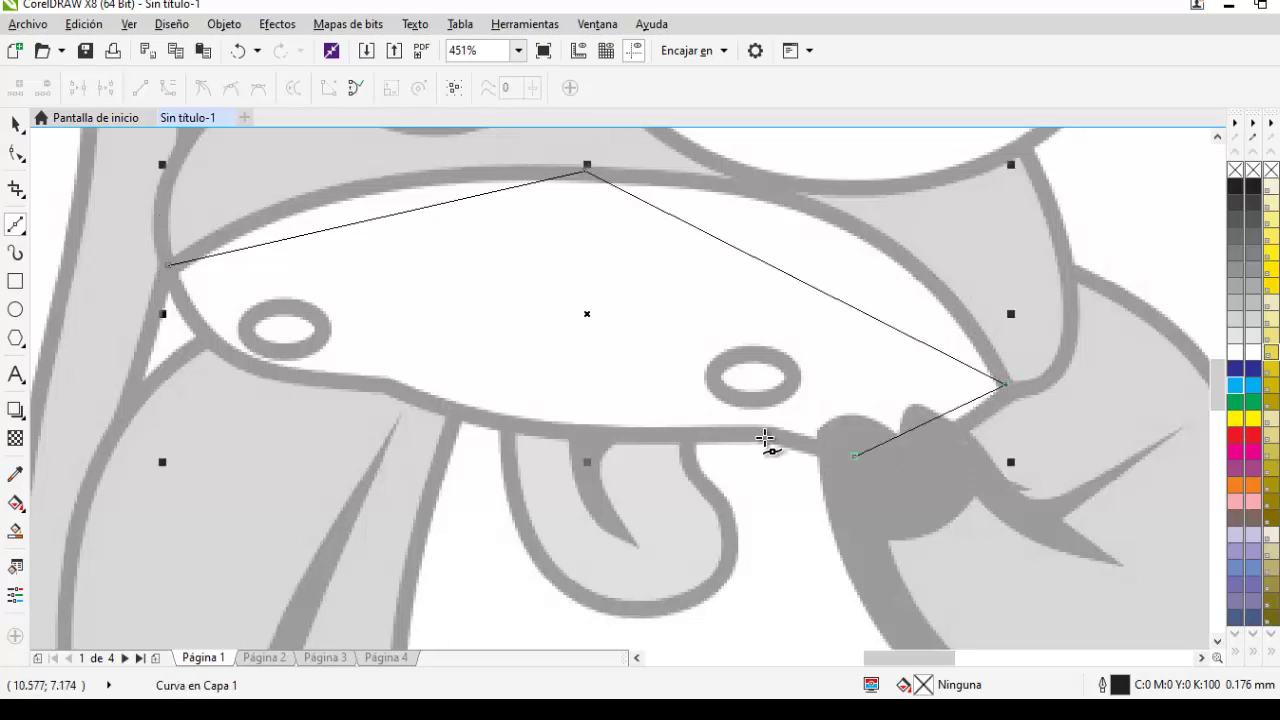
key(ctrl+z)
Continue the muzzle outline with straight segments along its lower edge and close it, about 5.17 by 1.56 cm
click(776, 428)
key(Return)
click(394, 384)
click(169, 265)
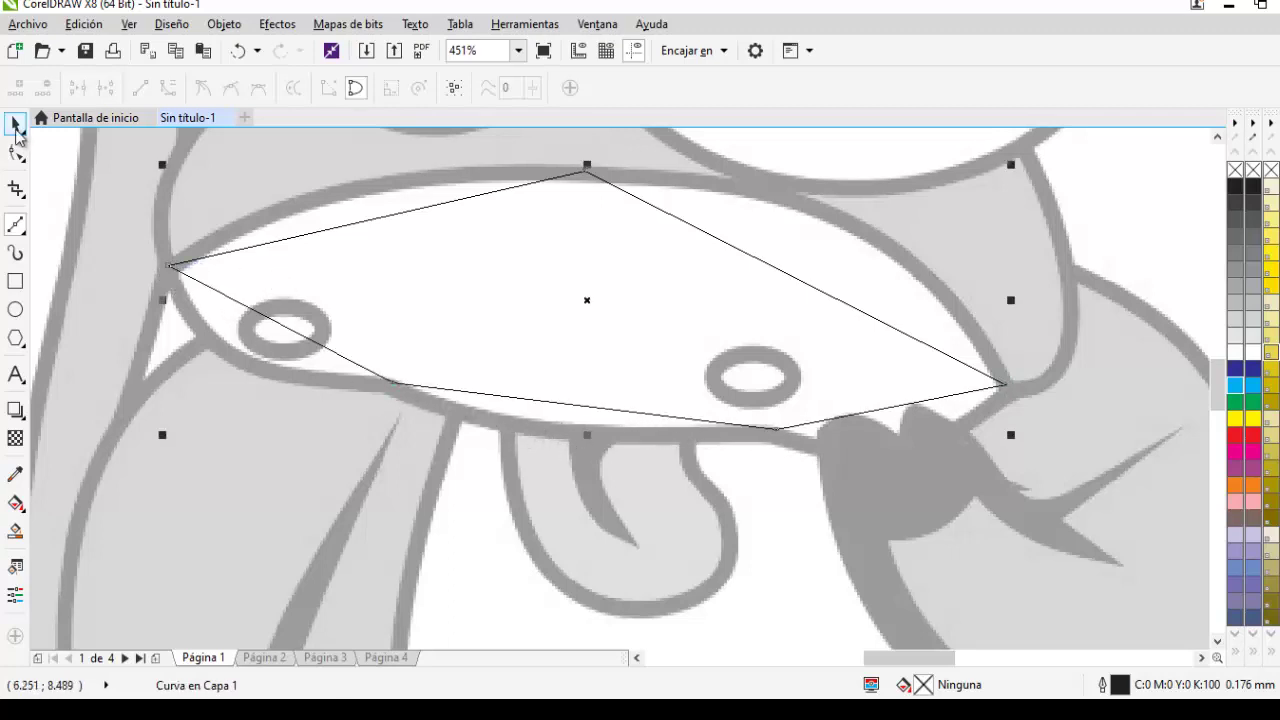
Bend the muzzle outline's lower segments into curves that follow the mouth line and the rounded outer corner
key(space)
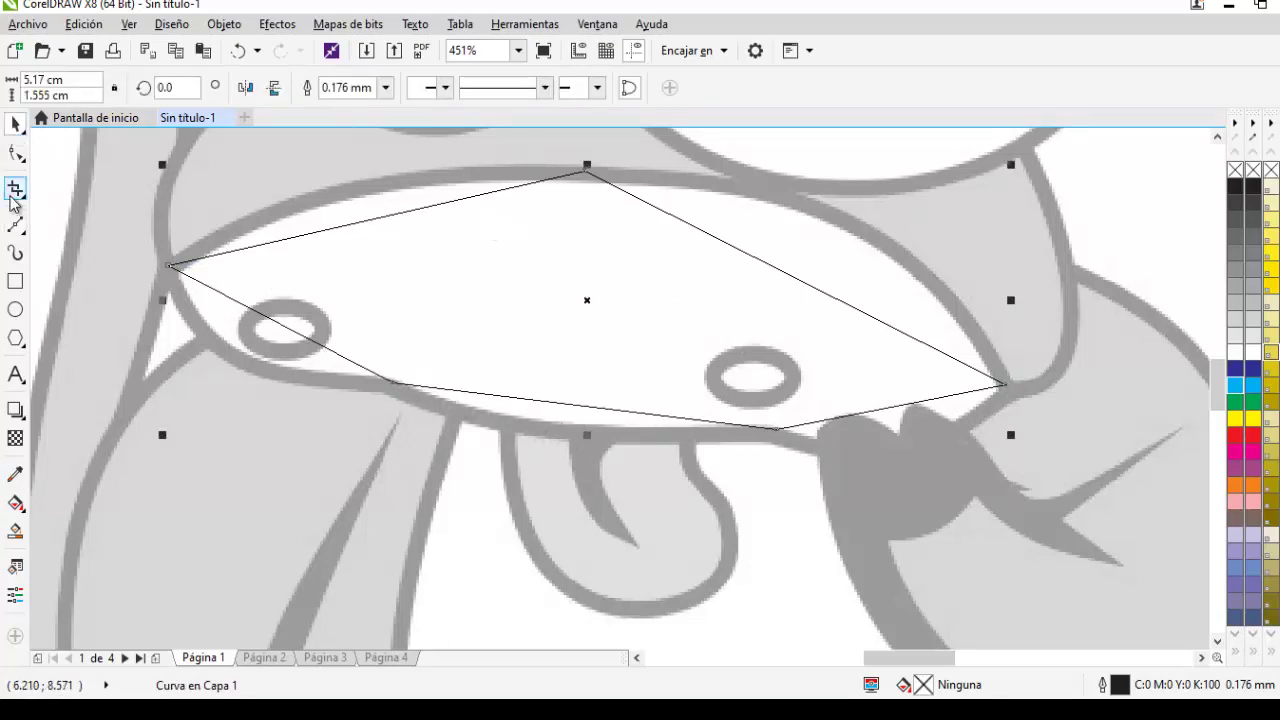
click(15, 157)
click(393, 383)
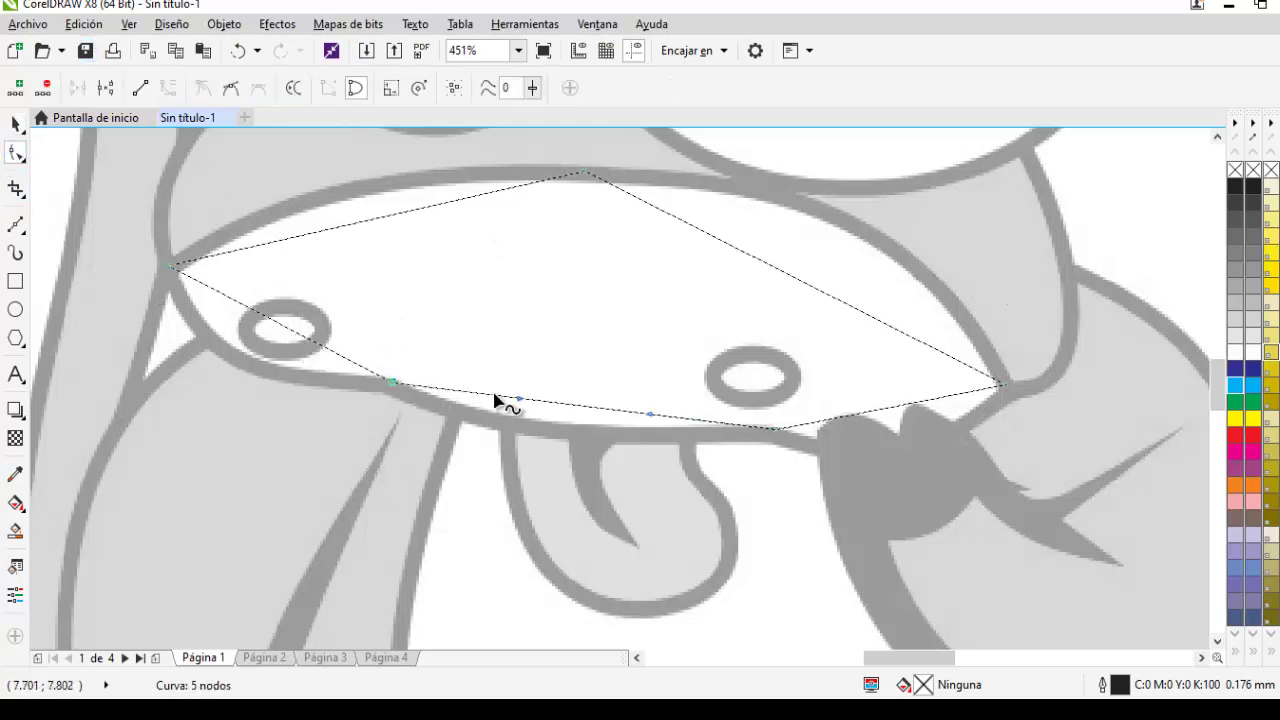
drag(546, 421, 551, 437)
click(253, 310)
drag(283, 334, 229, 357)
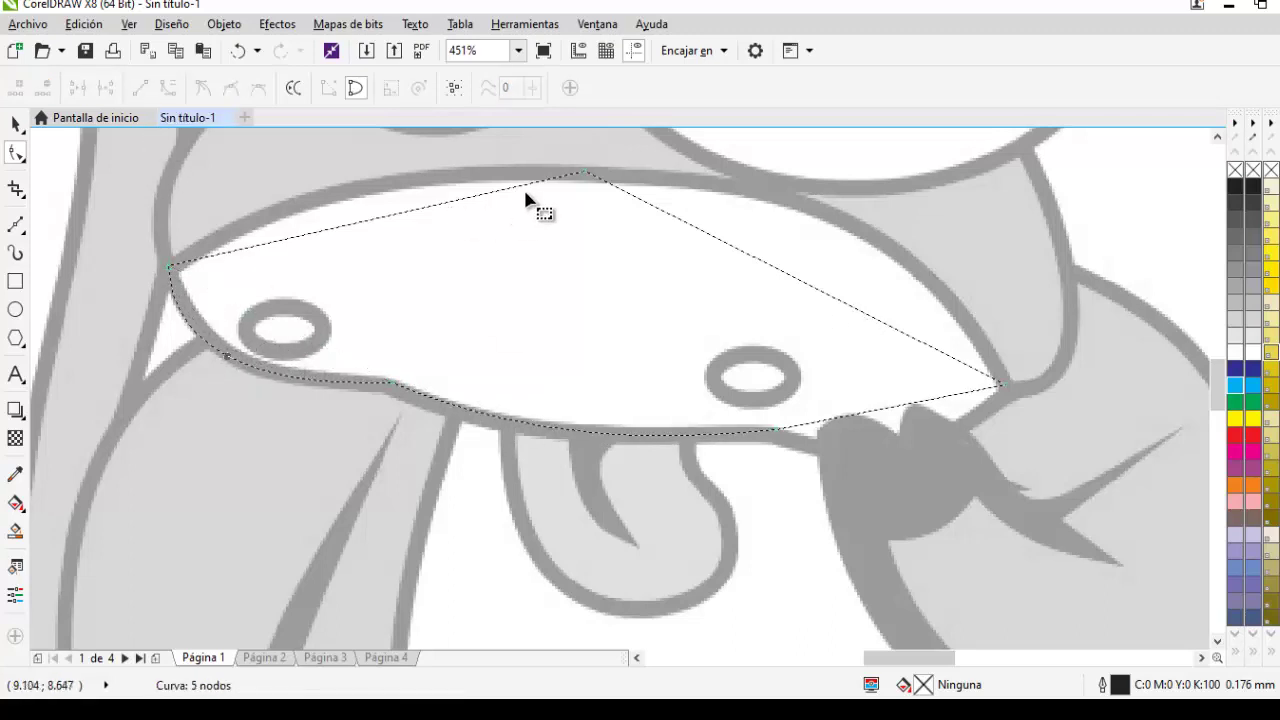
Convert the two upper segments of the muzzle outline to curves and bend them along the drawing's top edge
click(414, 211)
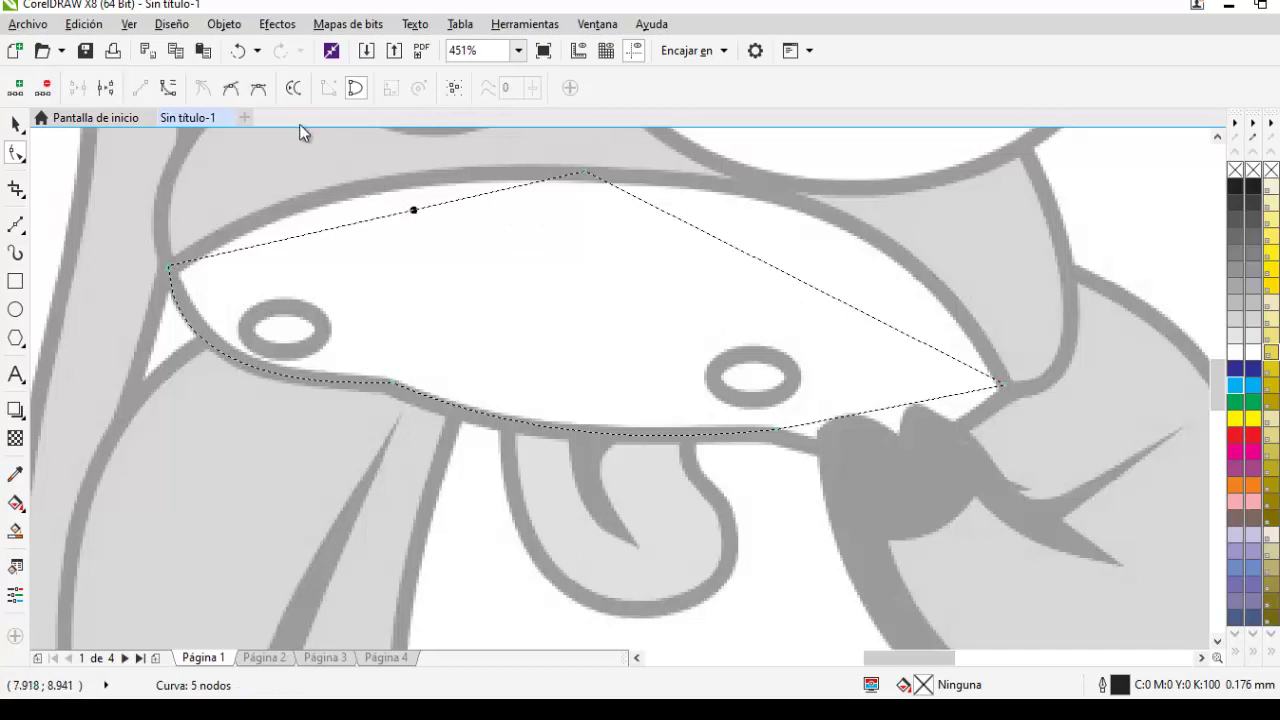
click(231, 92)
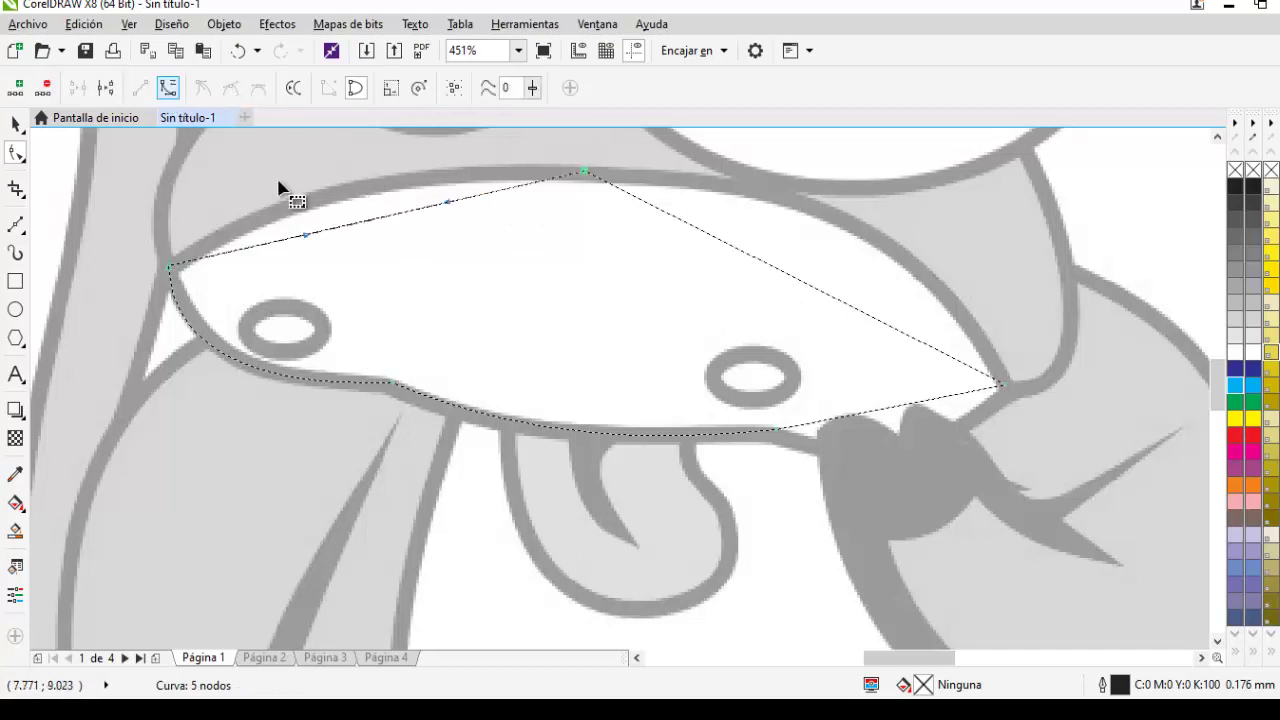
drag(350, 232, 342, 206)
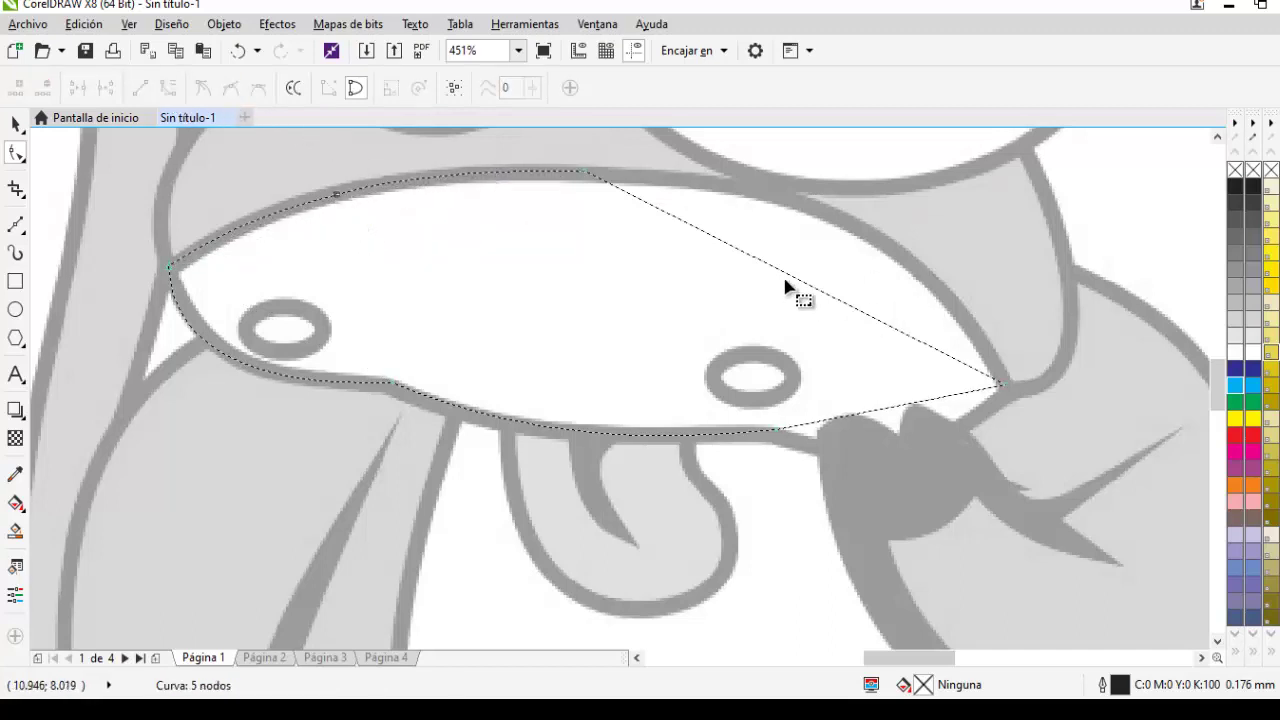
click(168, 88)
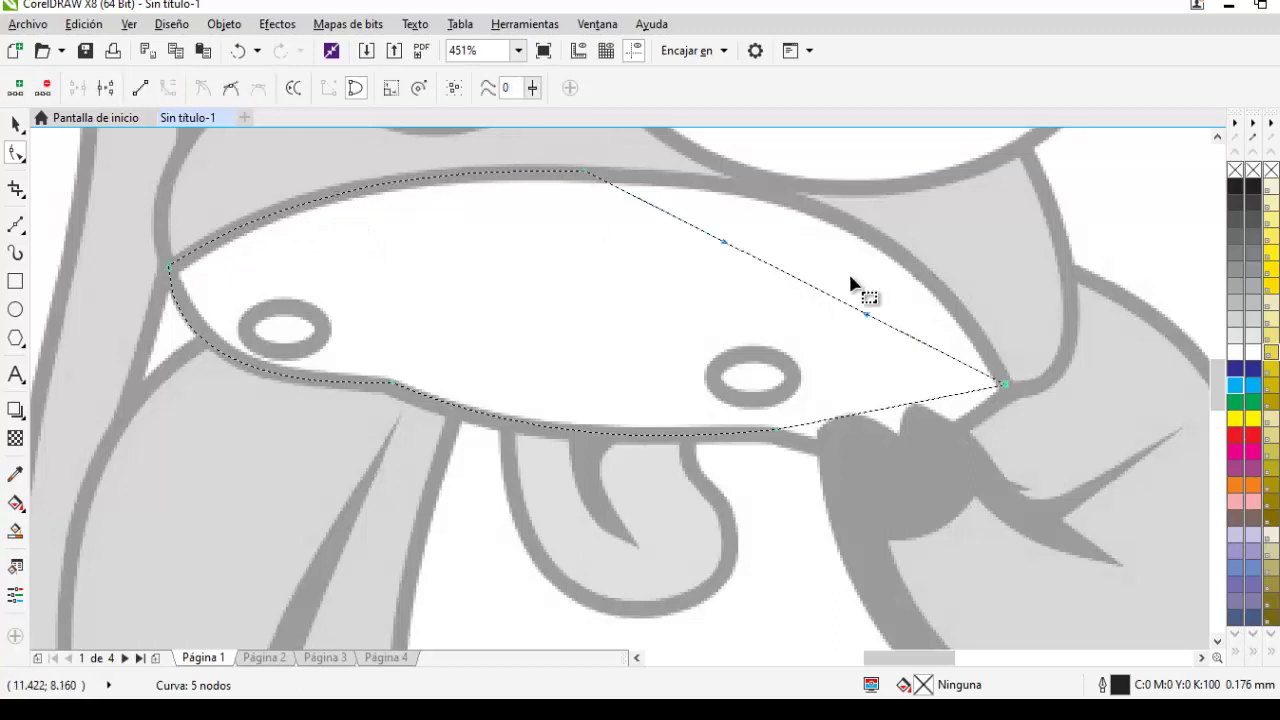
drag(788, 280, 857, 240)
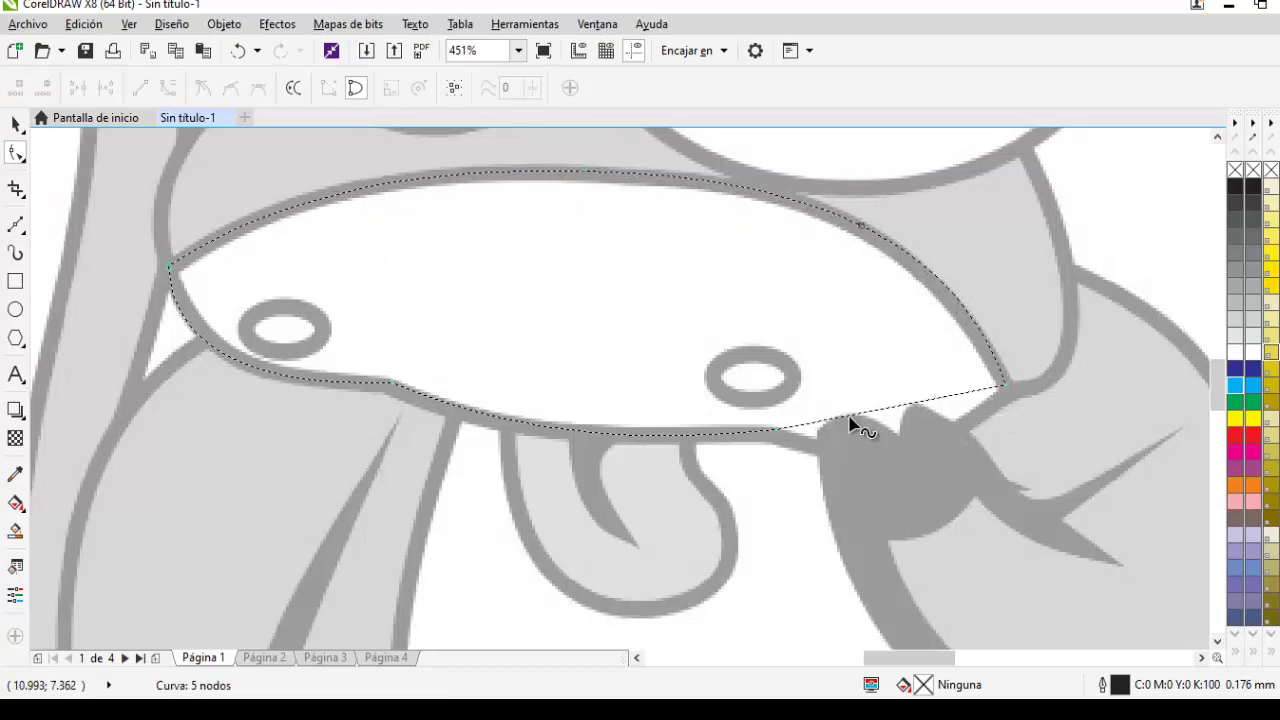
Convert the muzzle segment by the hand to a curve, add a node and pull it down over the fingers
click(866, 412)
click(168, 88)
click(896, 428)
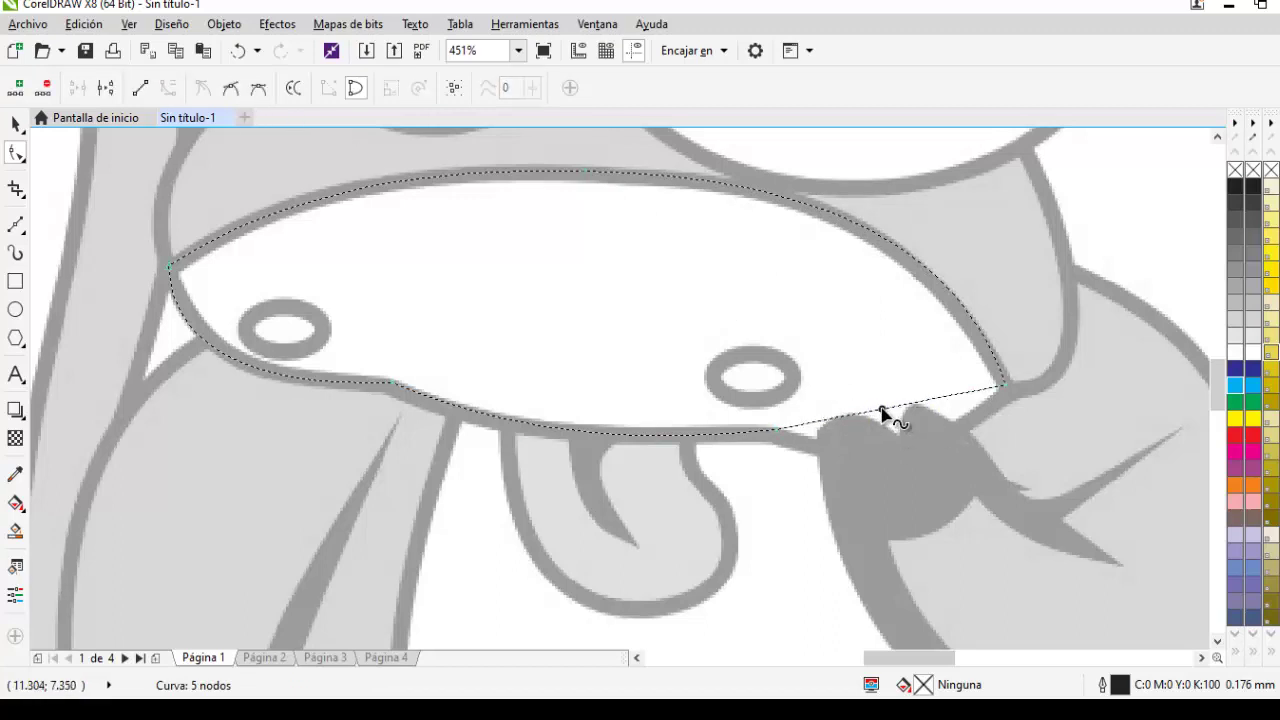
double_click(882, 411)
drag(890, 413, 860, 466)
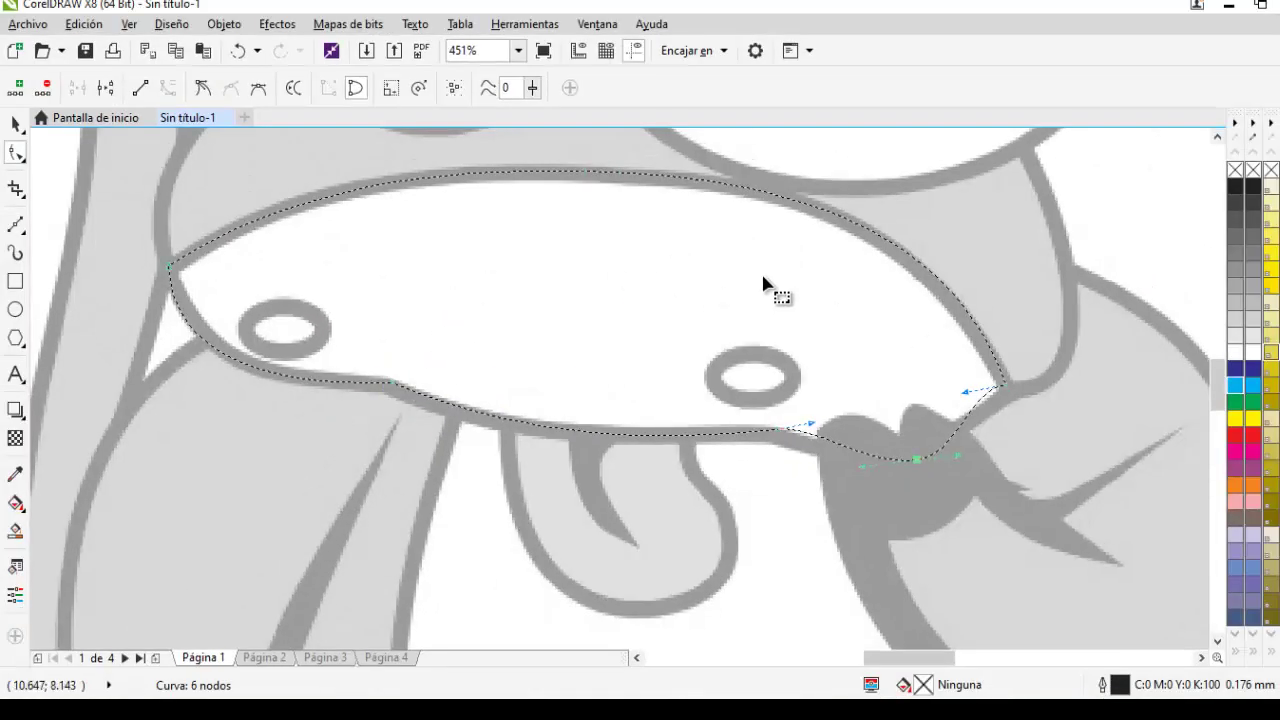
Try to move the muzzle outline away from the original drawing, and undo the move
click(15, 122)
scroll(466, 280, down, 5)
mouse_move(494, 290)
mouse_down()
mouse_move(897, 344)
mouse_move(907, 318)
mouse_move(611, 306)
mouse_up()
key(ctrl+z)
scroll(494, 311, up, 3)
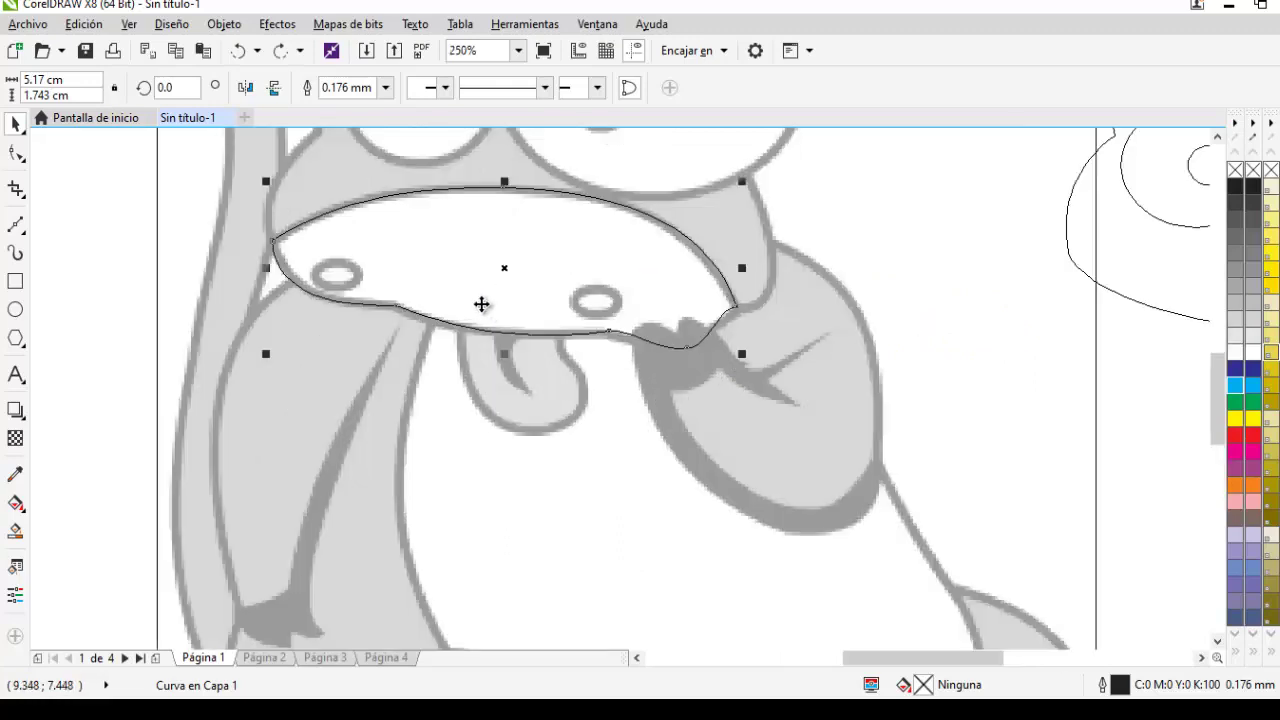
Draw an ellipse over each of the two nostrils on the muzzle
click(15, 309)
drag(308, 258, 366, 289)
drag(575, 293, 621, 320)
Group the muzzle outline with both nostrils and move the group onto the lower part of the separate head
drag(171, 171, 820, 466)
key(ctrl+g)
drag(610, 291, 1052, 400)
drag(955, 660, 980, 630)
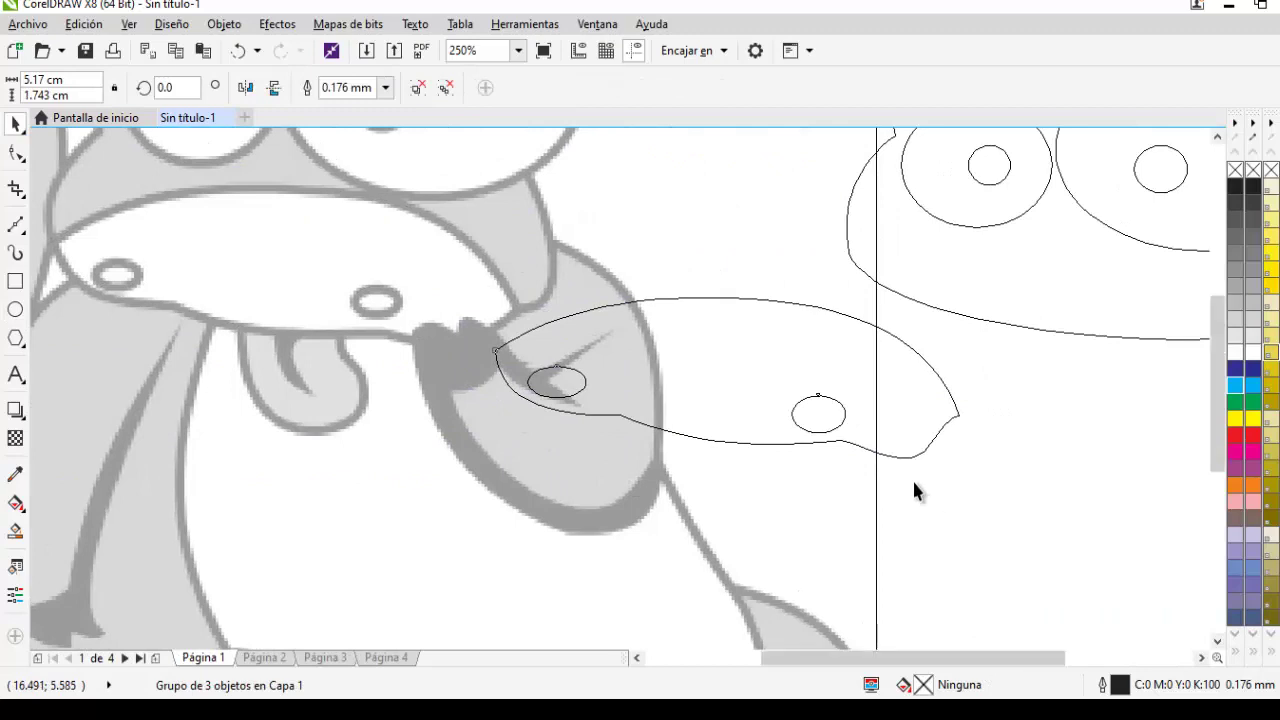
scroll(914, 491, down, 2)
drag(886, 437, 1086, 419)
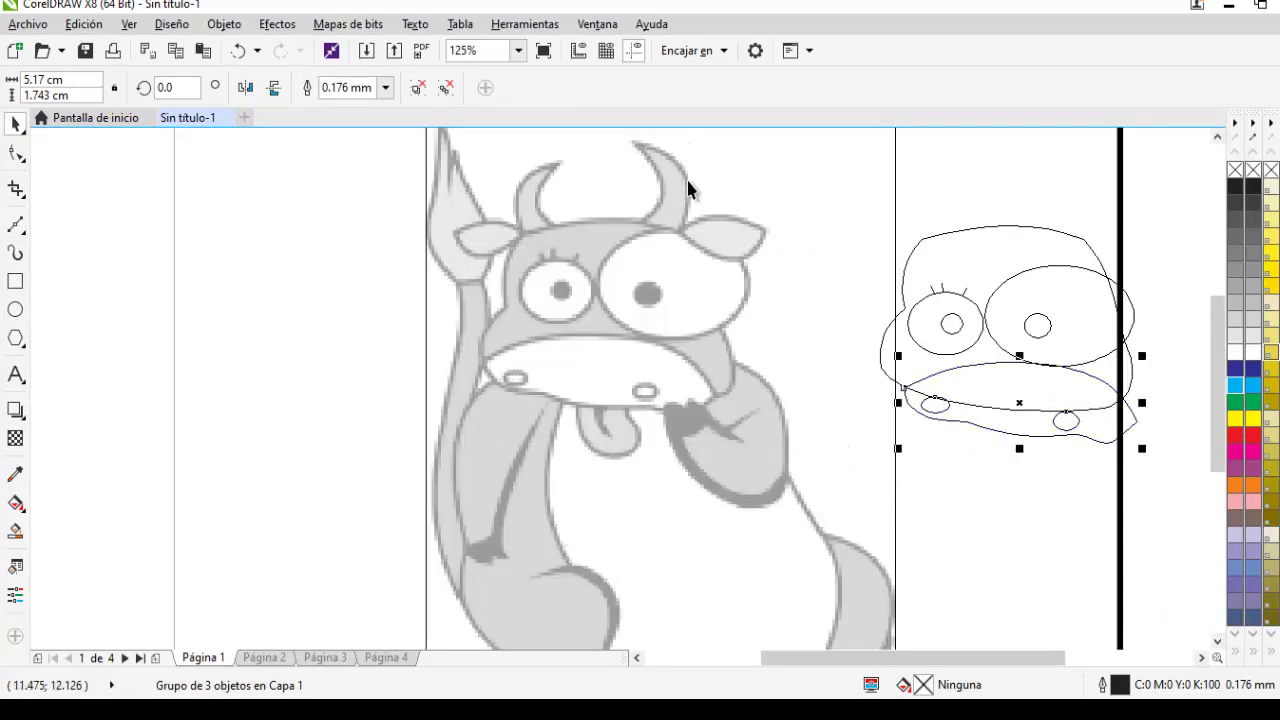
Outline the large horn above the big eye with a closed four-node Bézier shape of straight segments
scroll(675, 188, up, 2)
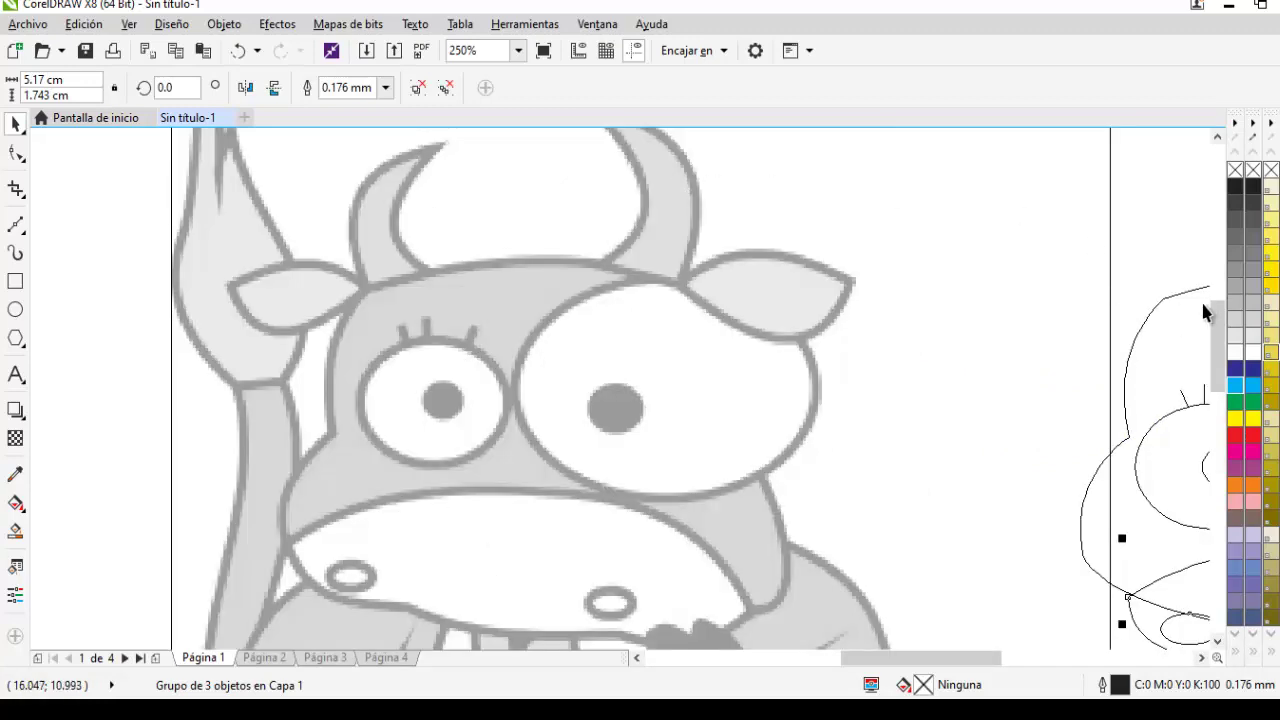
drag(1216, 316, 1217, 289)
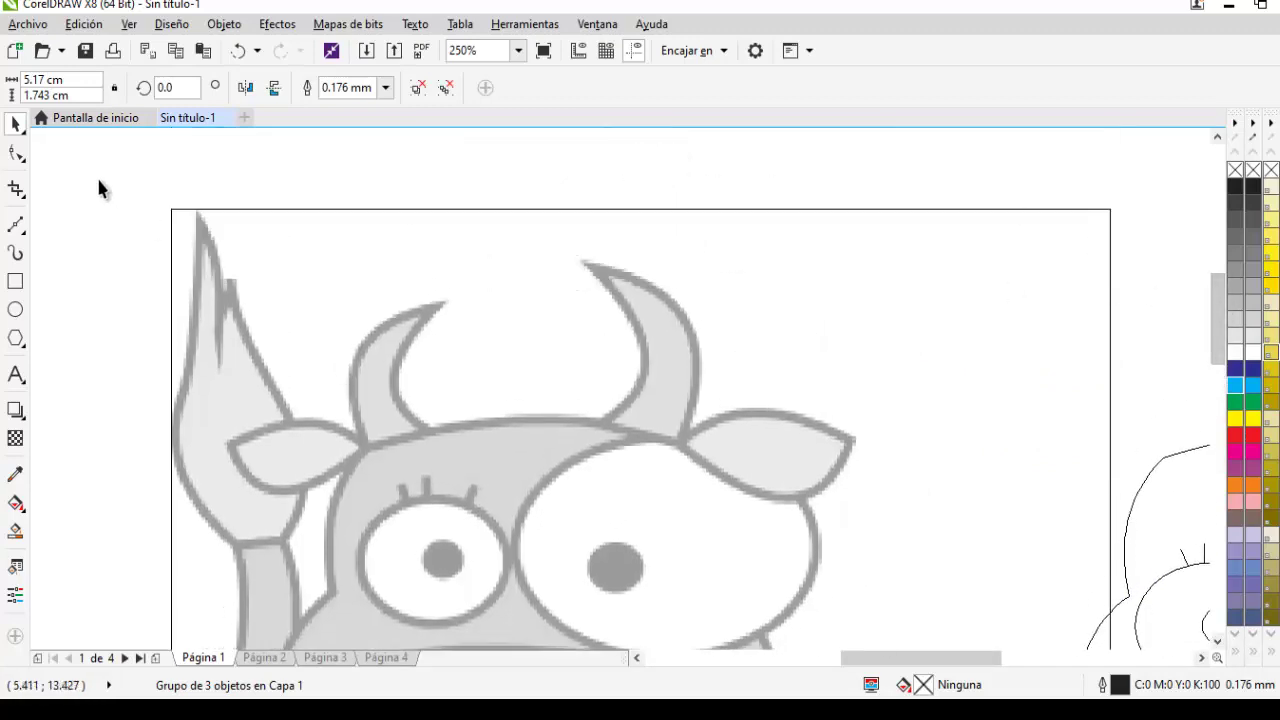
click(16, 225)
scroll(629, 409, up, 2)
click(578, 433)
scroll(593, 185, down, 2)
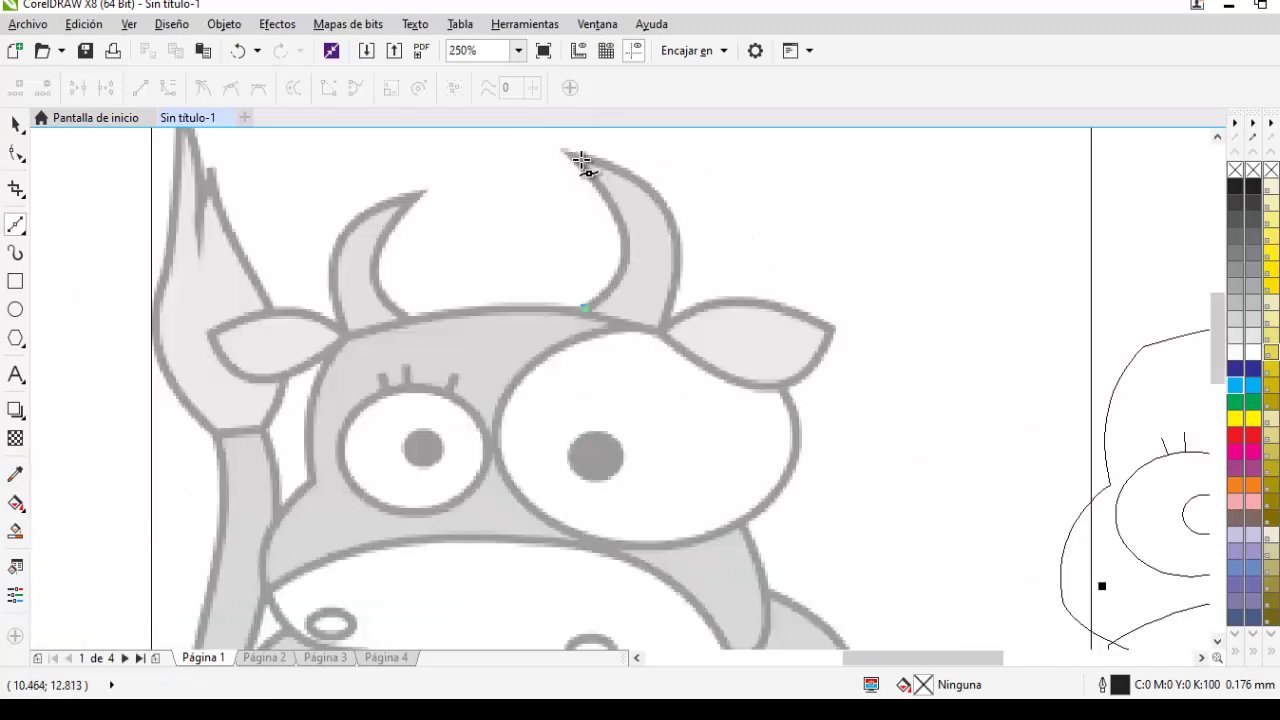
click(570, 150)
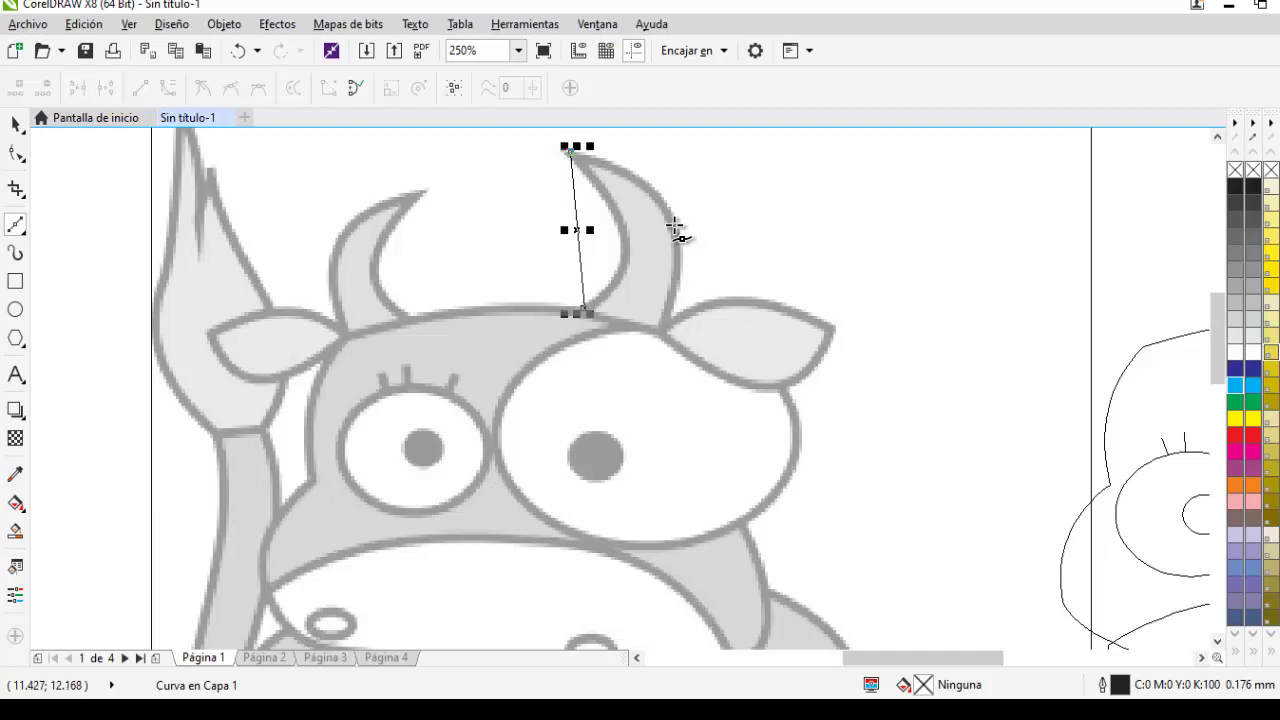
click(675, 223)
click(657, 327)
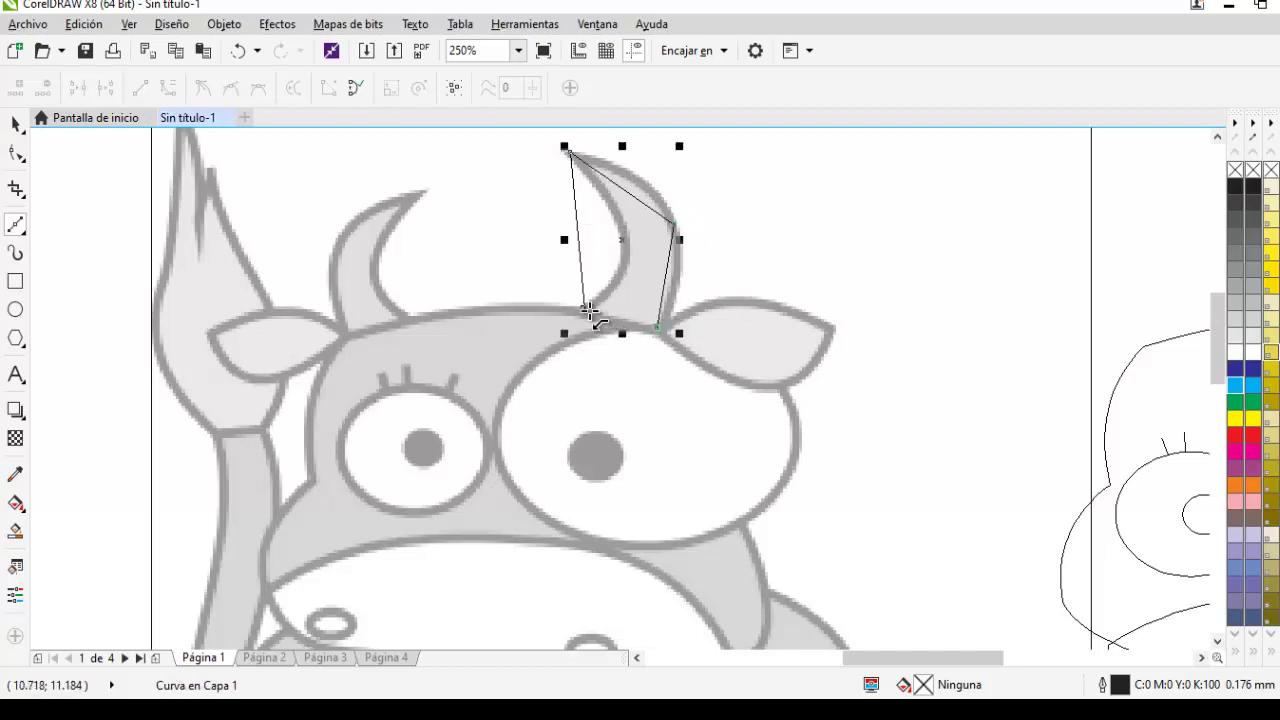
click(585, 308)
Bend the inner edge and both outer segments of the large horn's outline into curves that match the drawing
click(16, 153)
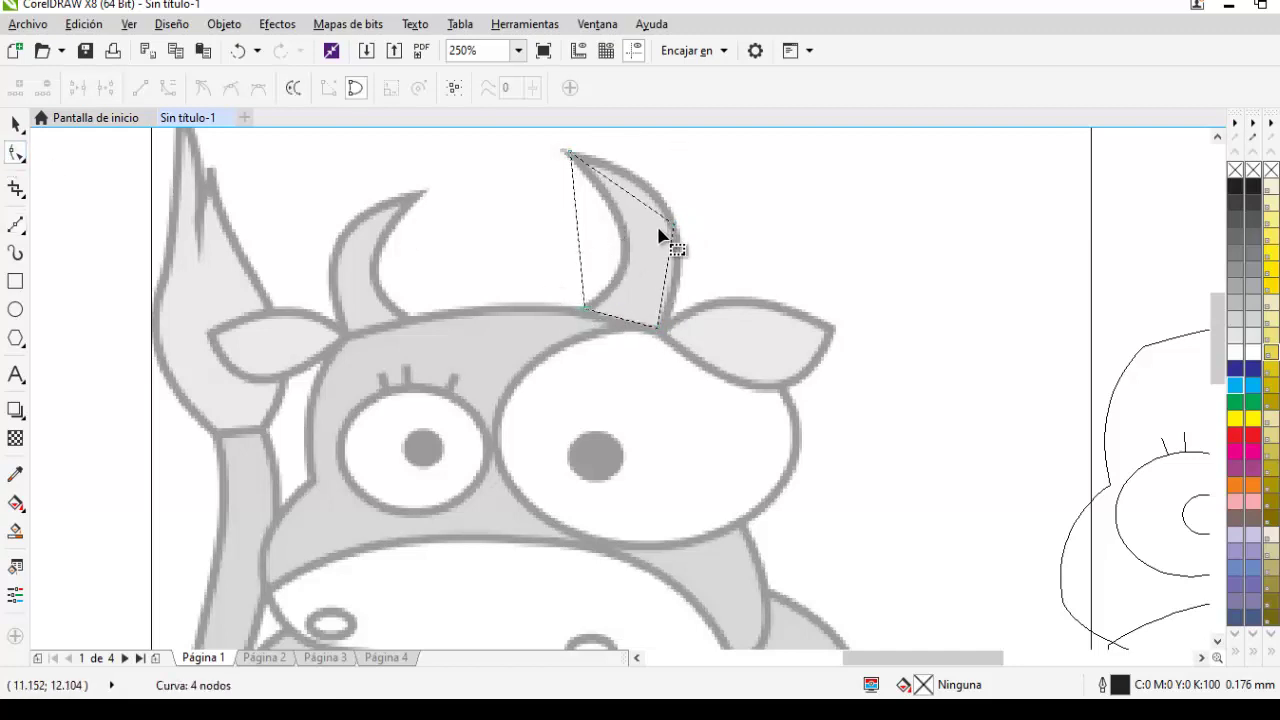
scroll(672, 215, up, 2)
mouse_move(1218, 319)
mouse_down()
mouse_move(1203, 294)
mouse_move(1205, 316)
mouse_up()
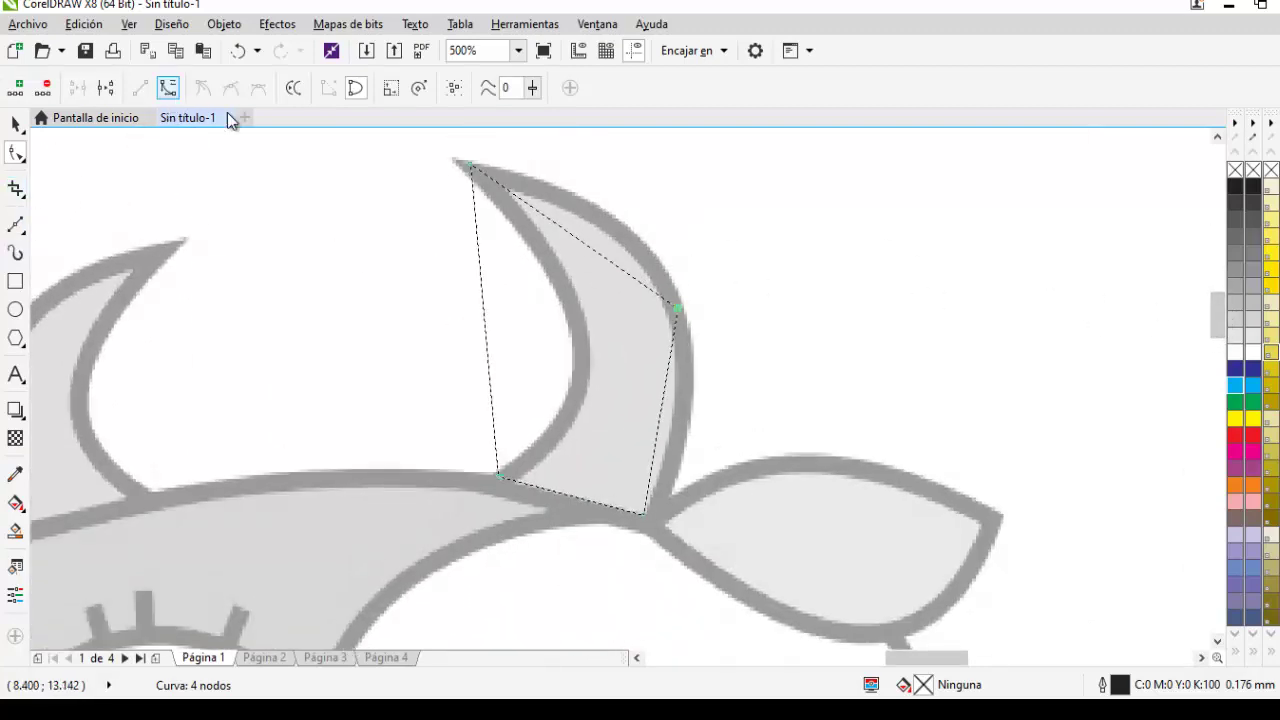
click(586, 243)
drag(586, 243, 615, 222)
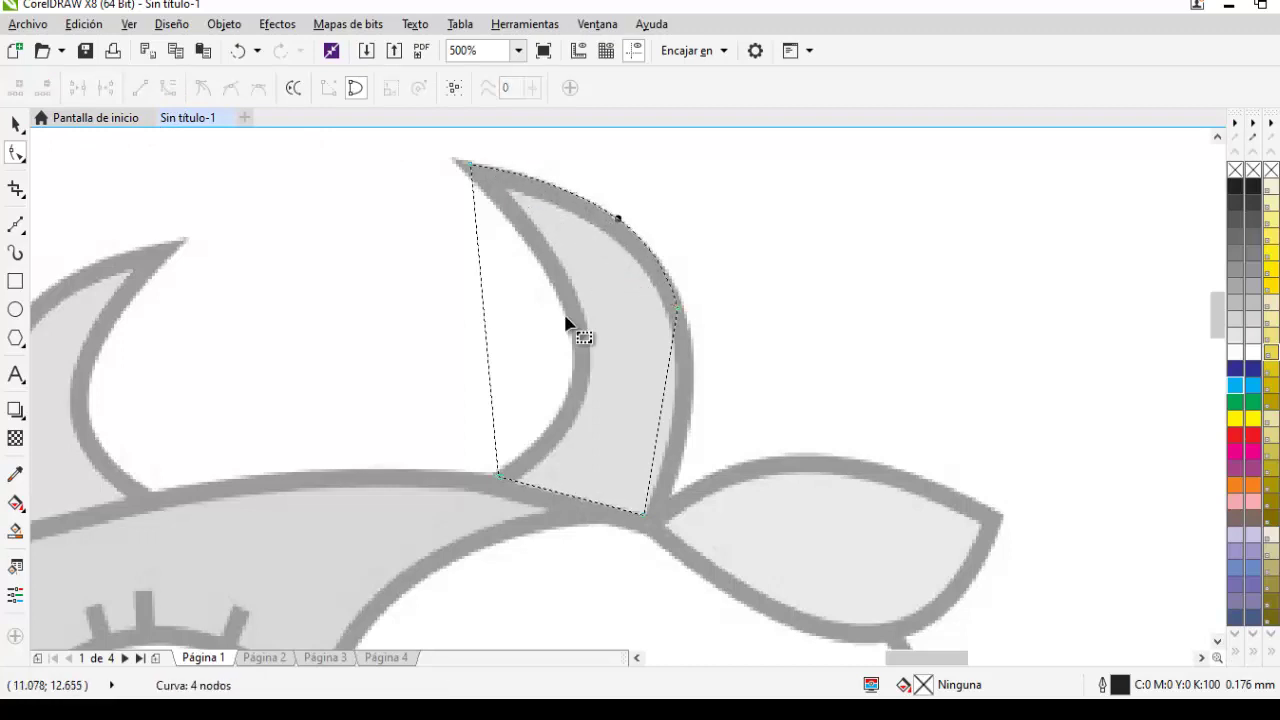
click(486, 337)
click(169, 88)
drag(490, 322, 578, 346)
click(662, 403)
click(168, 88)
drag(664, 413, 686, 431)
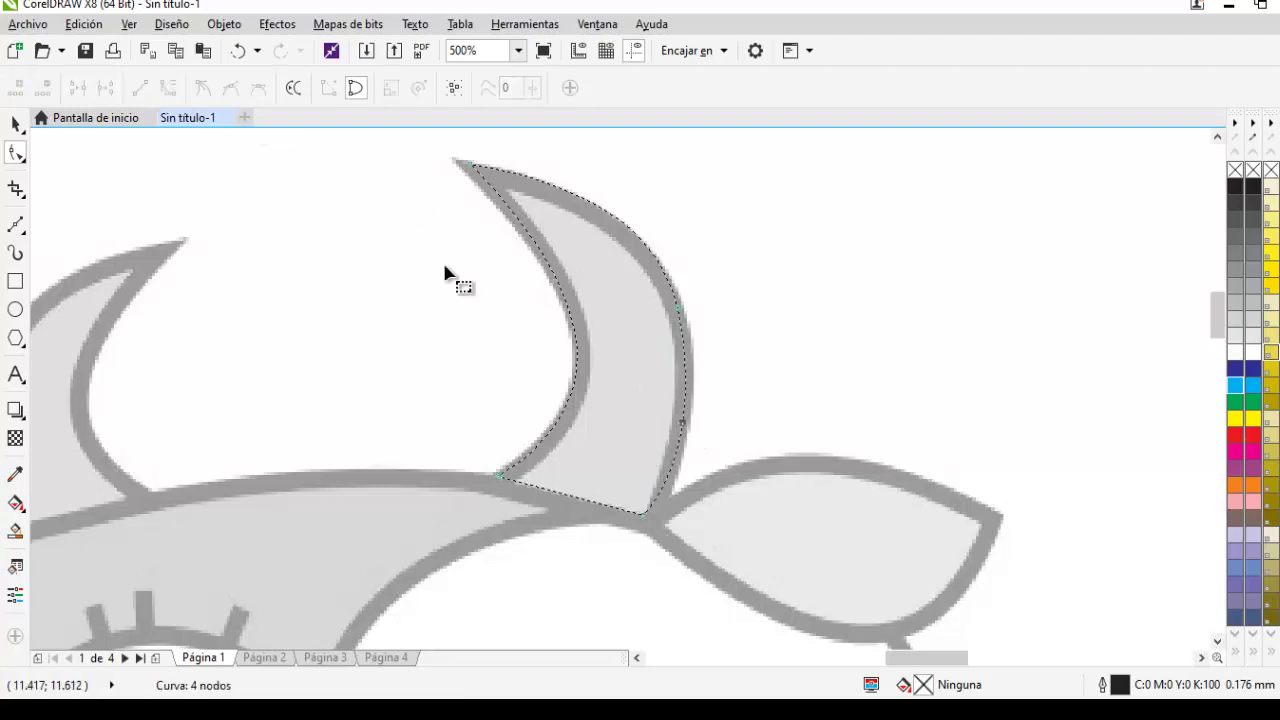
click(15, 122)
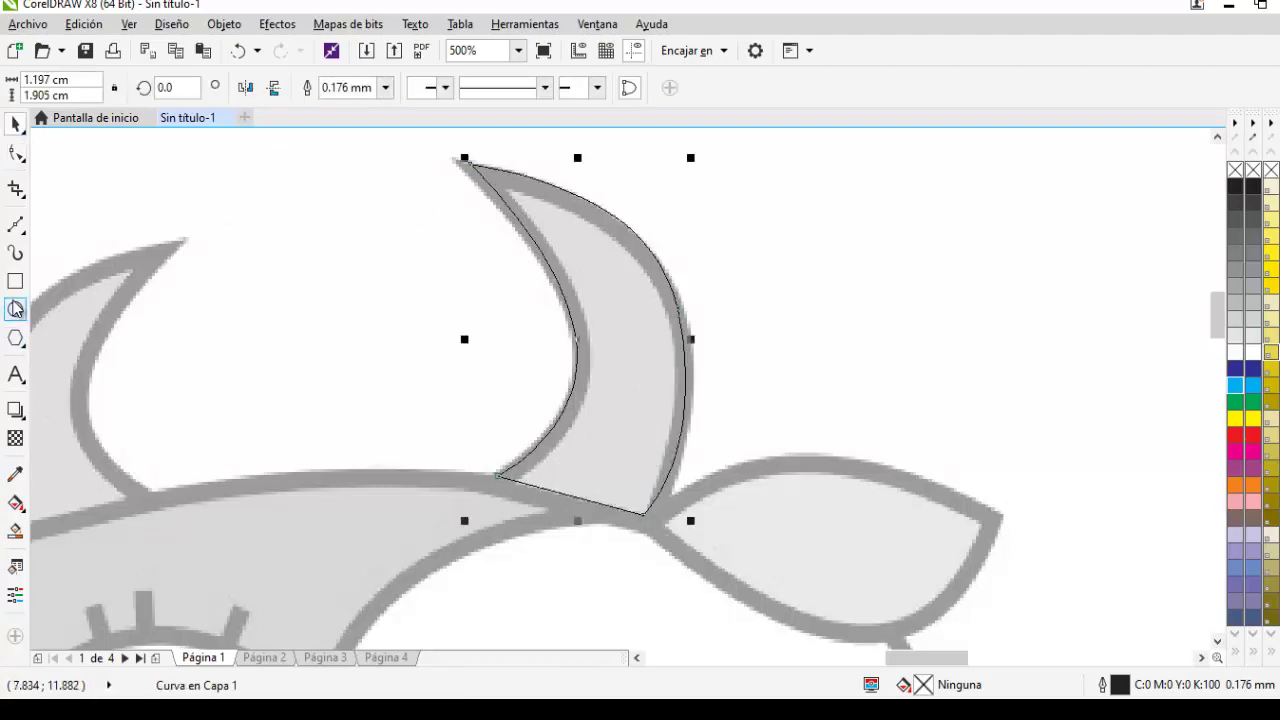
Outline the ear beside the big eye with a closed four-node Bézier shape of straight segments, starting at the horn's base
click(15, 224)
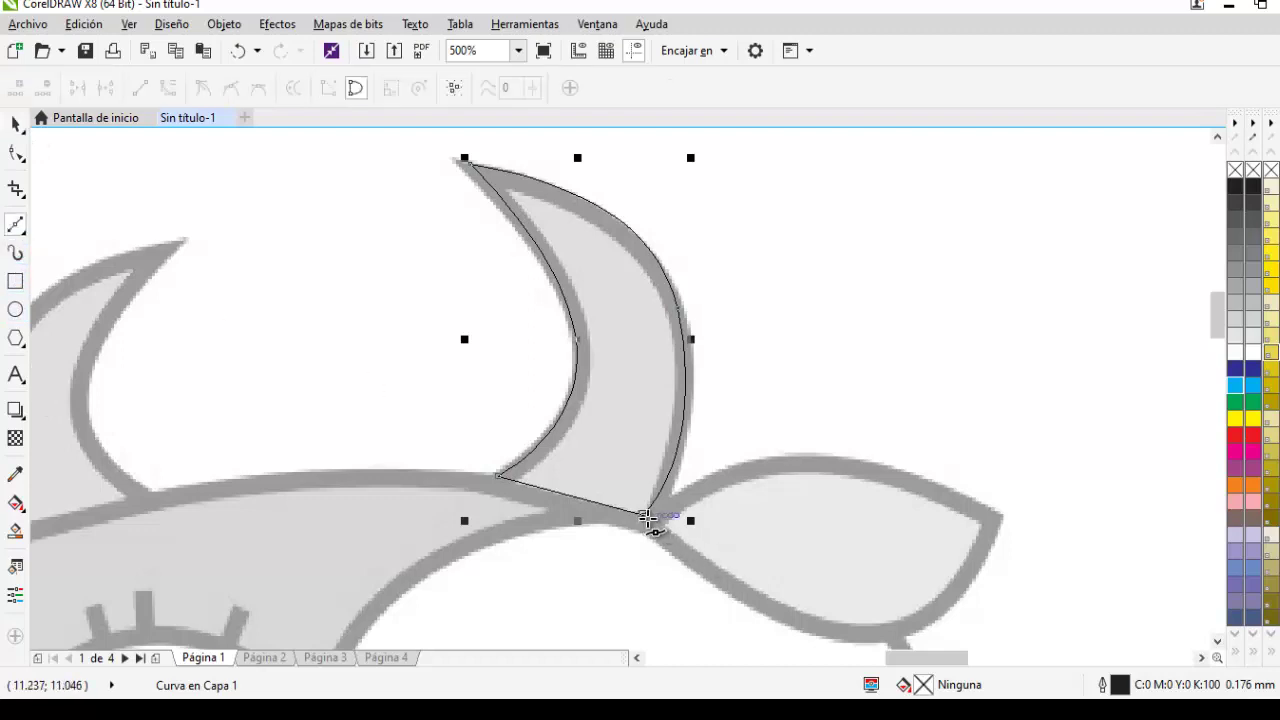
click(648, 517)
click(999, 515)
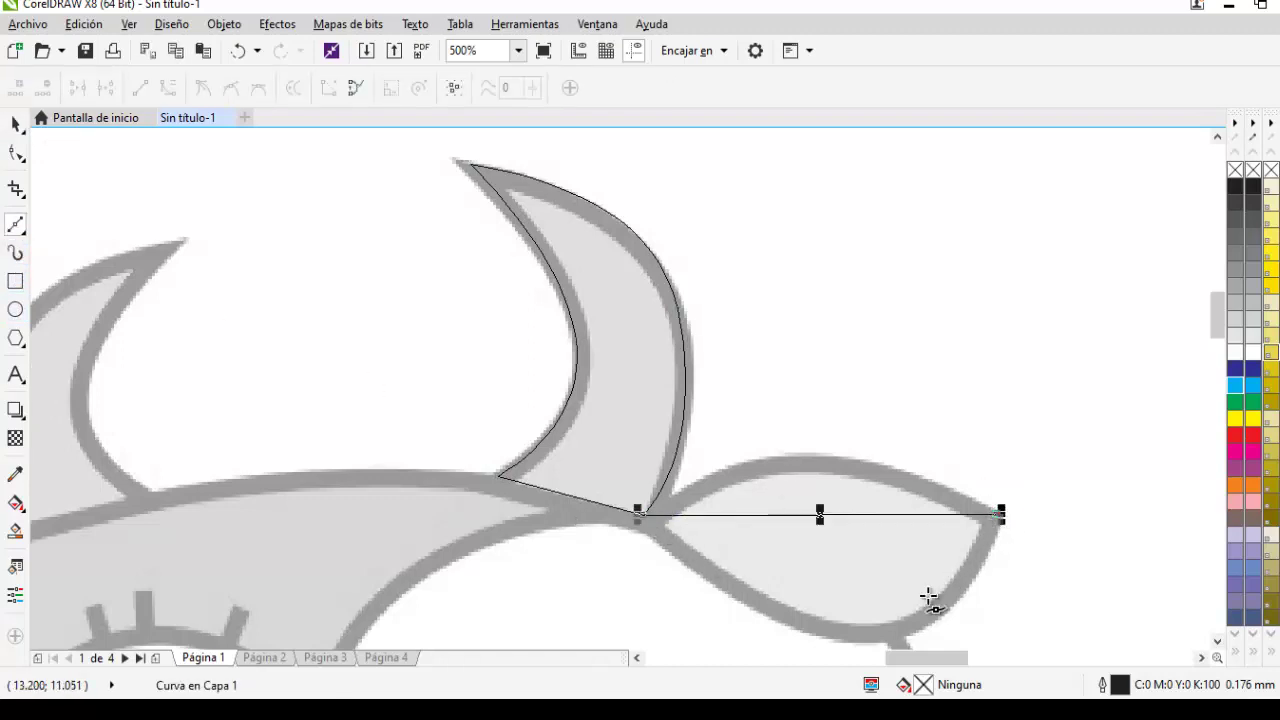
key(ctrl+z)
click(819, 461)
click(1001, 518)
click(878, 632)
click(648, 516)
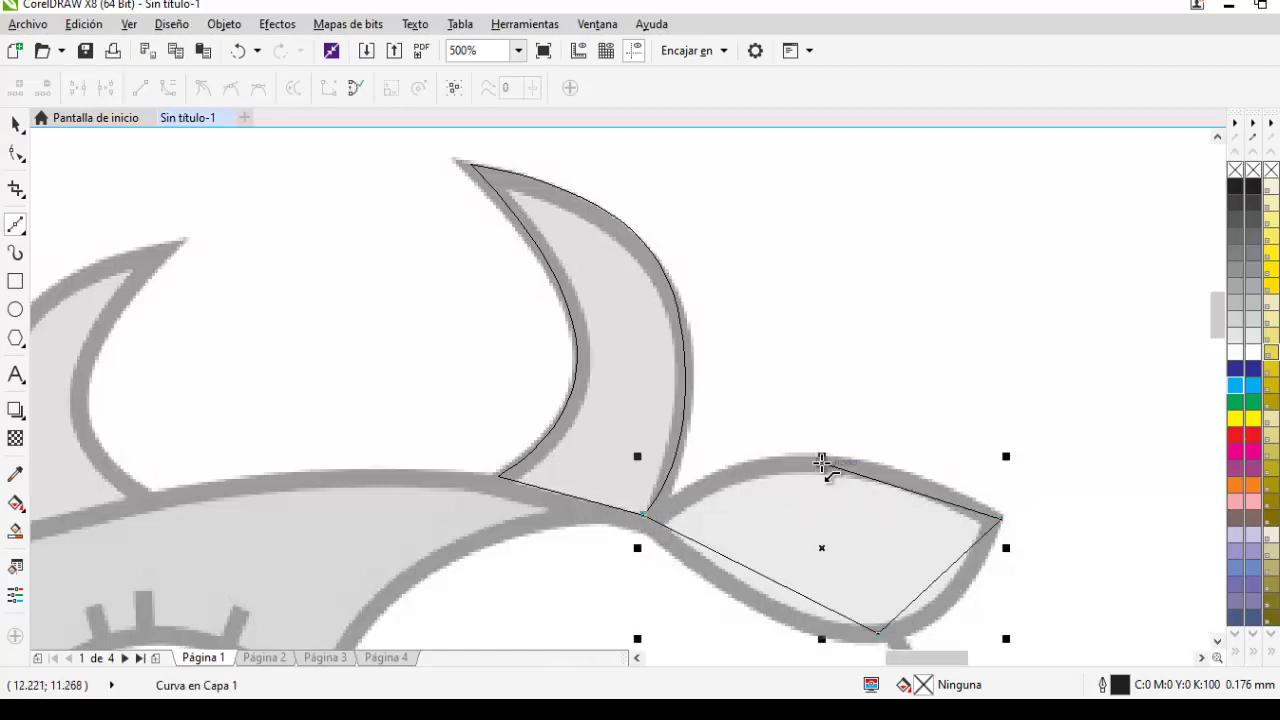
click(820, 460)
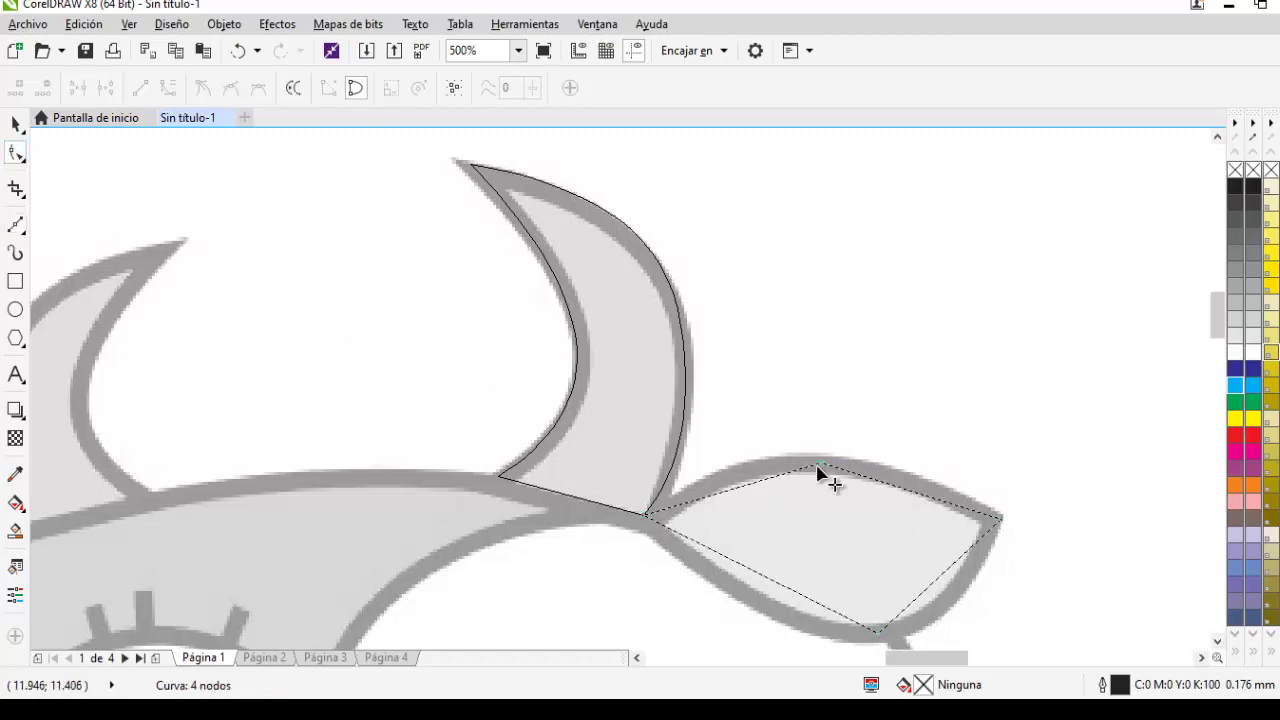
Bend both upper segments of the big-eye ear's outline into curves that follow the drawing
click(903, 490)
click(173, 93)
drag(889, 482, 899, 475)
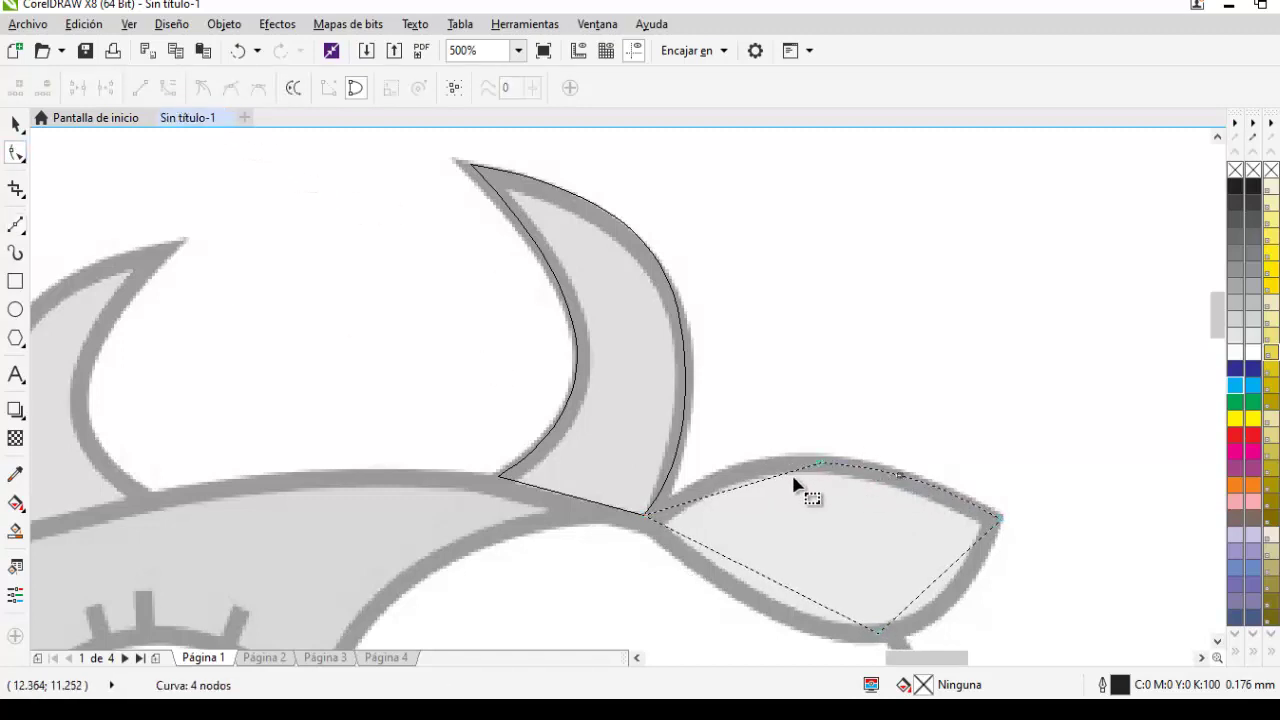
click(738, 488)
click(170, 88)
click(749, 490)
double_click(748, 485)
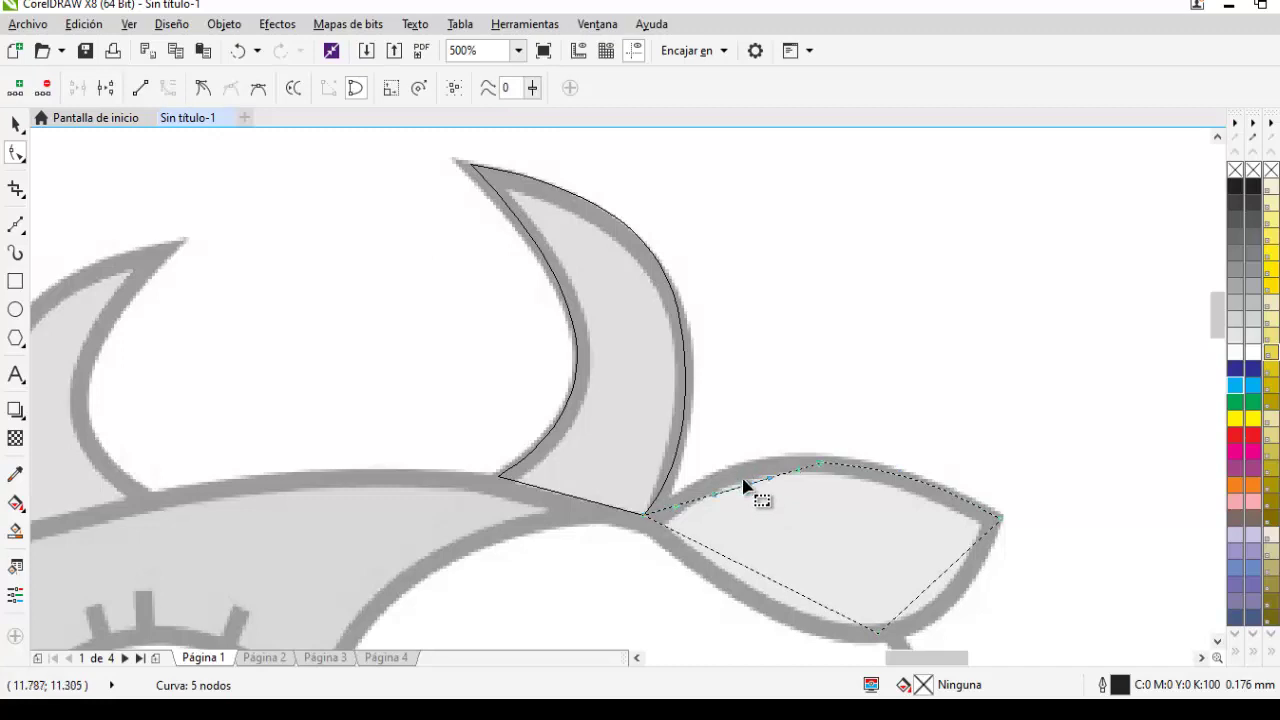
drag(745, 485, 750, 475)
scroll(920, 568, up, 1)
drag(678, 380, 680, 377)
key(Delete)
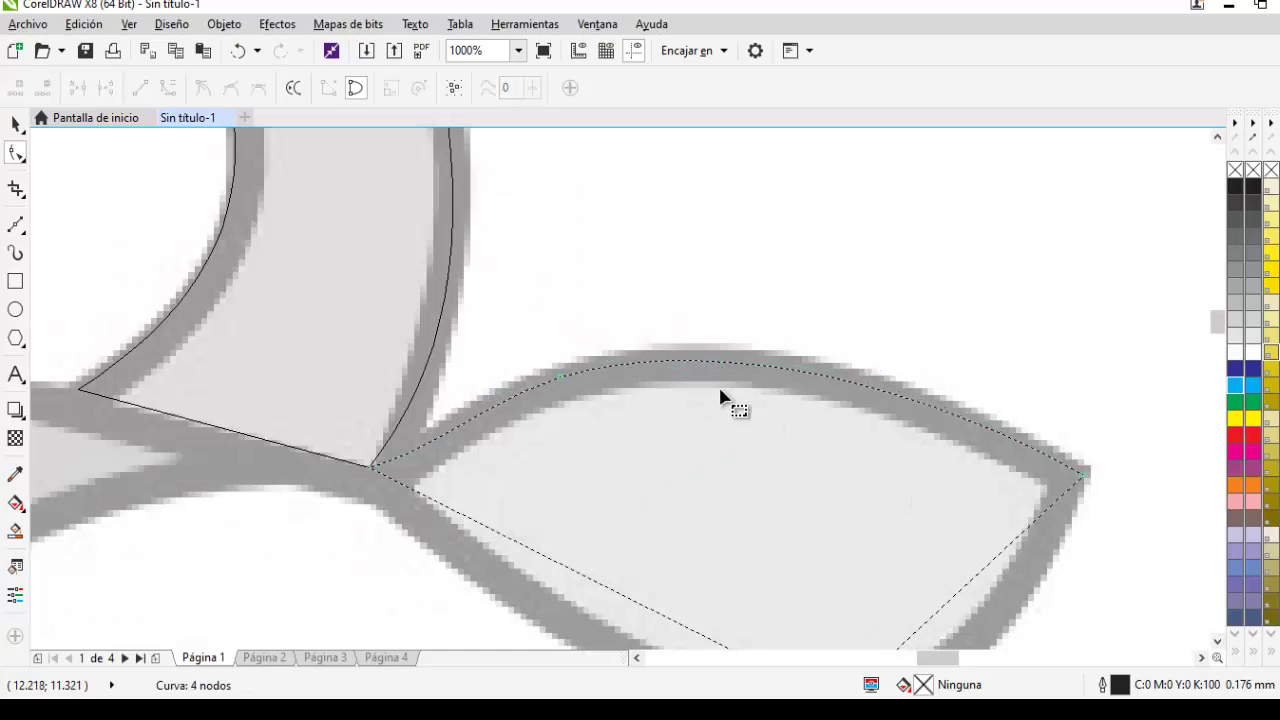
Bend both lower segments of the big-eye ear's outline into curves that match its rounded underside
scroll(1216, 330, down, 3)
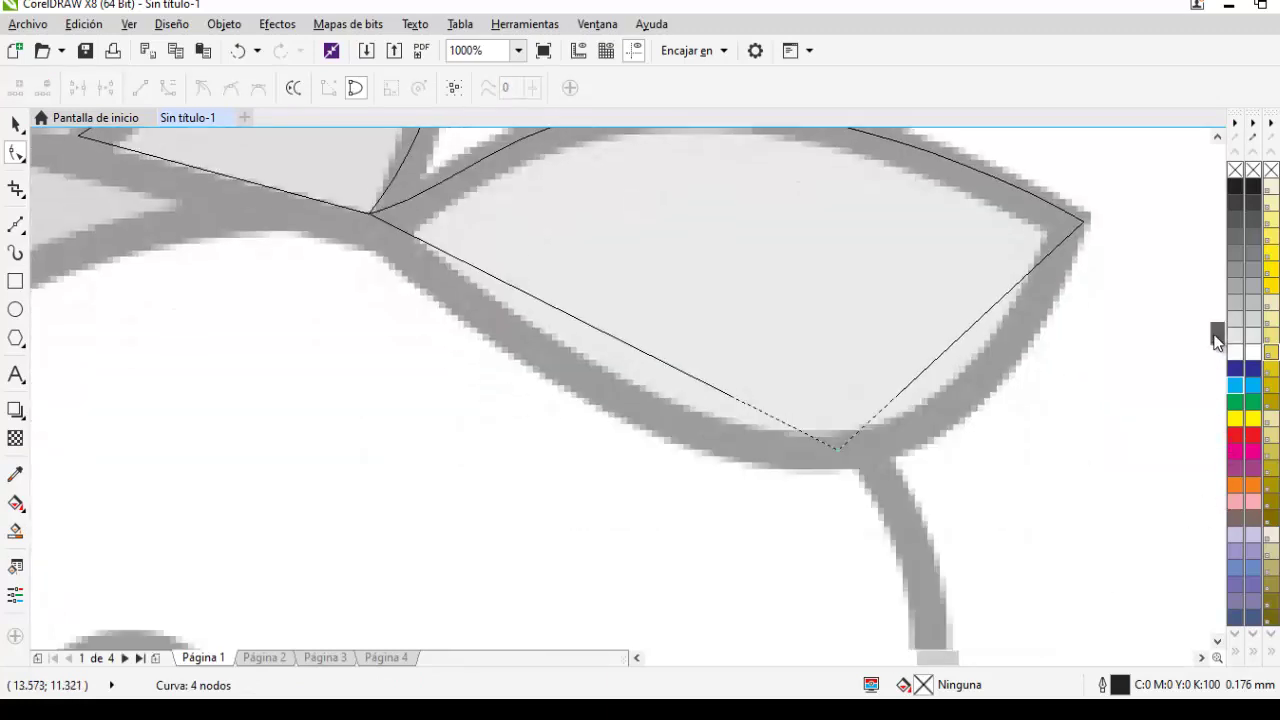
click(839, 451)
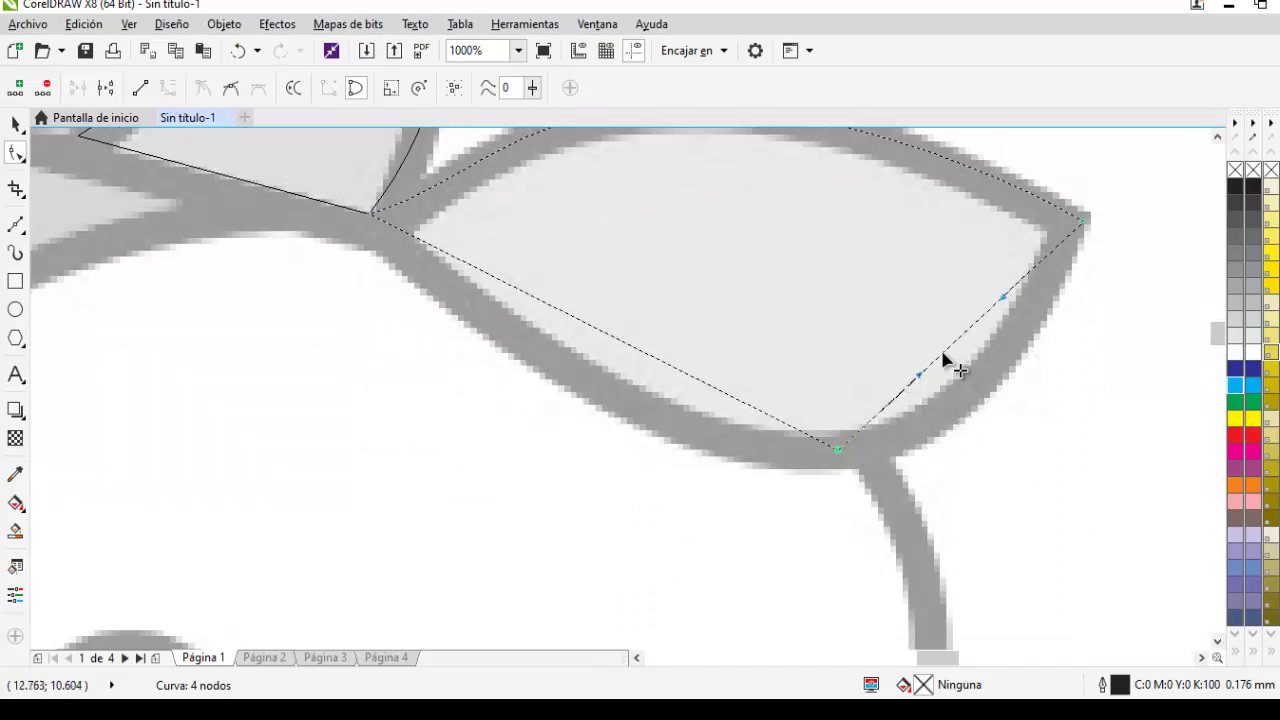
drag(952, 352, 971, 377)
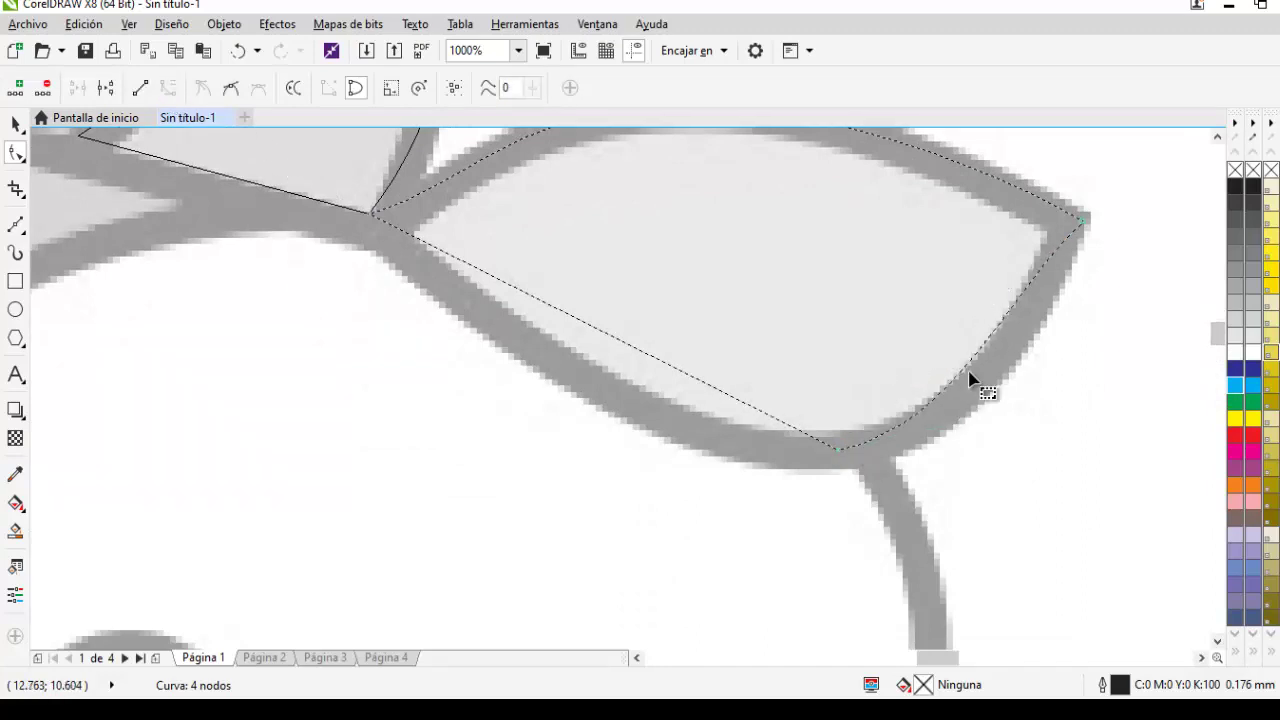
click(618, 339)
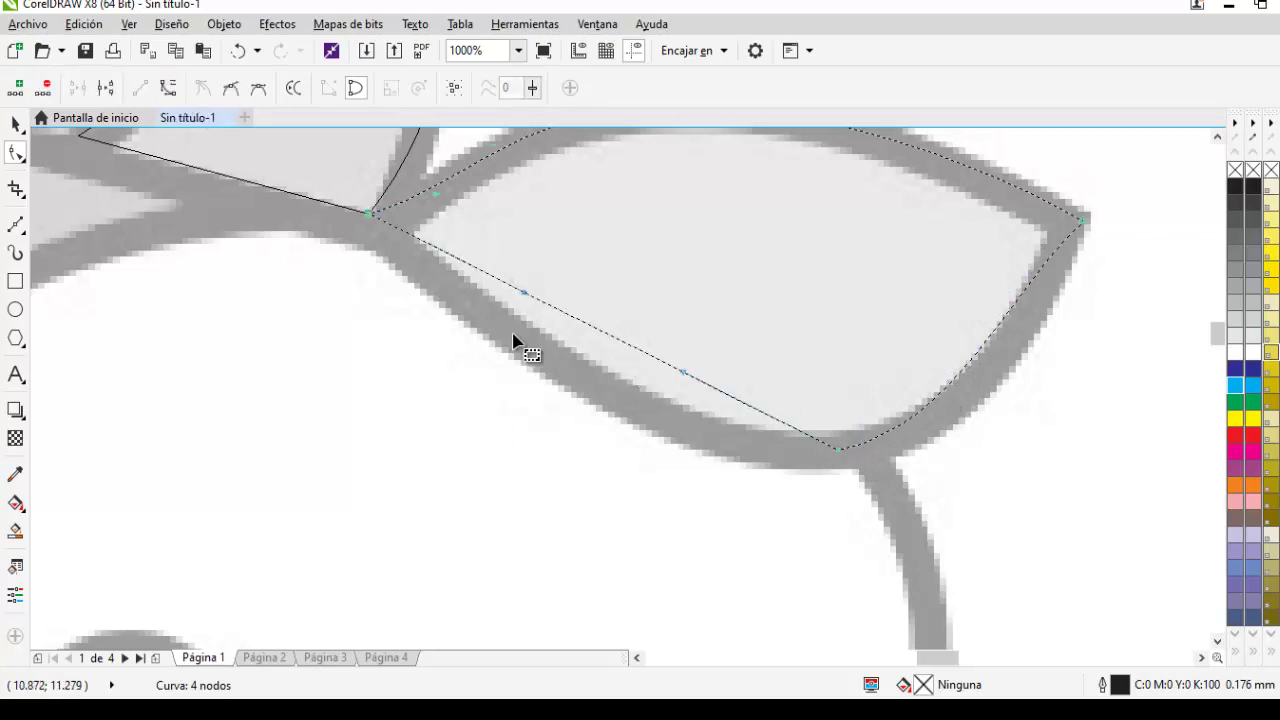
drag(602, 327, 582, 370)
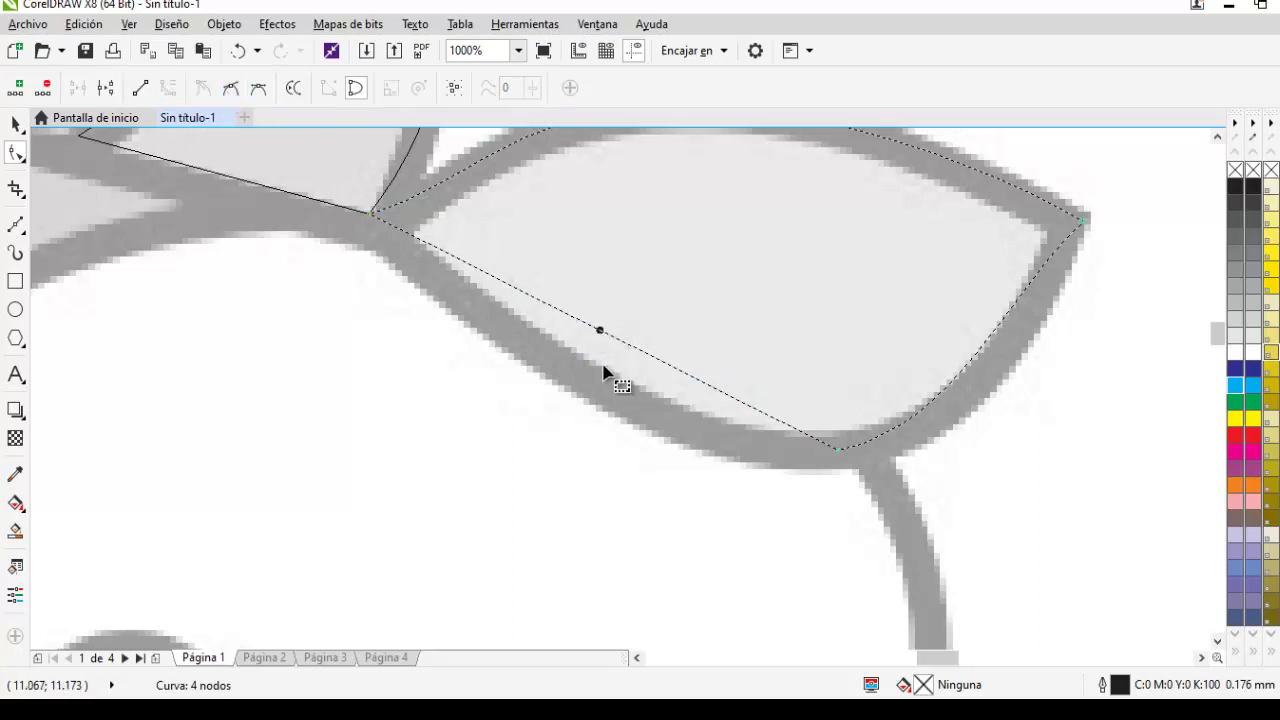
click(548, 322)
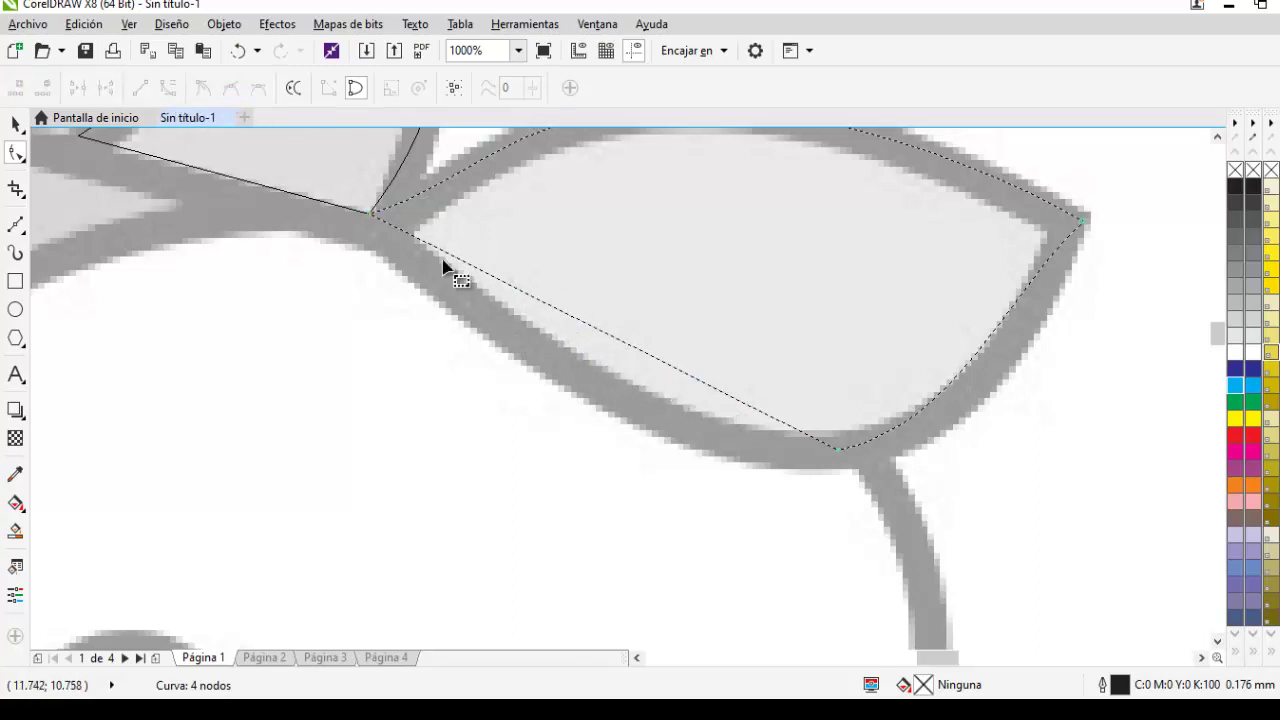
click(838, 452)
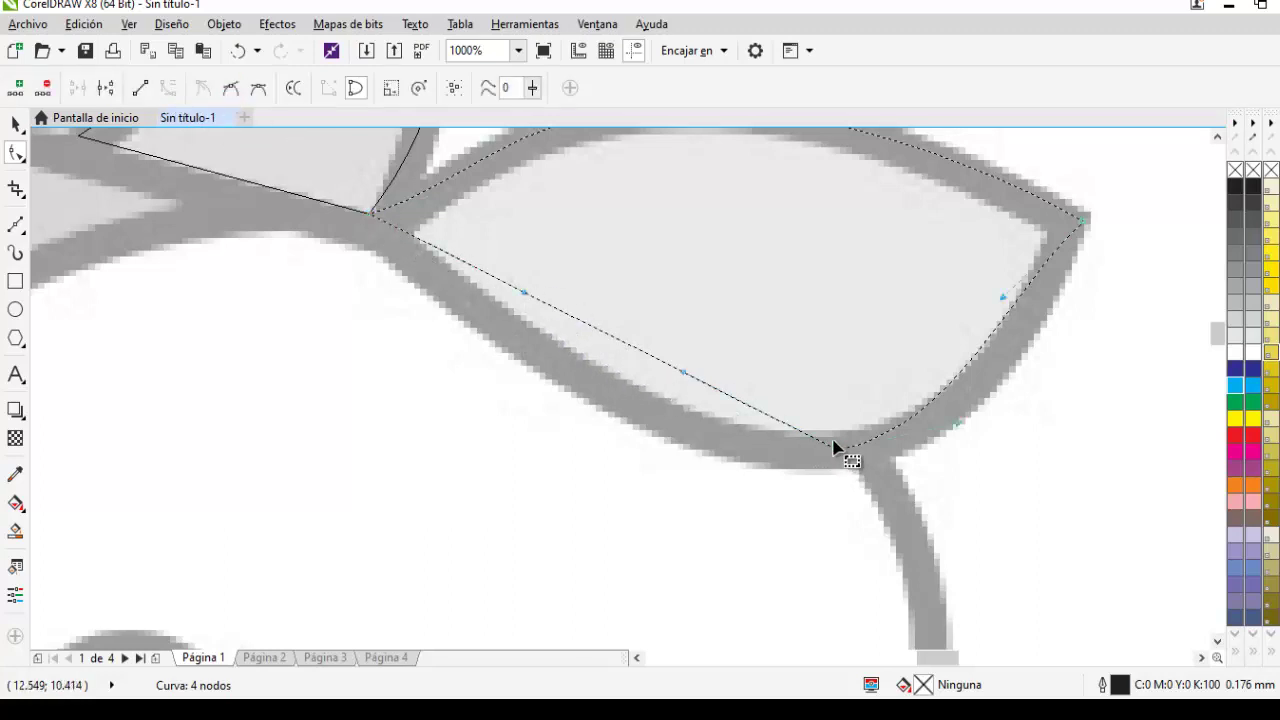
drag(592, 333, 572, 382)
Outline the small horn above the small eye with a closed four-node Bézier shape of straight segments
scroll(683, 356, down, 4)
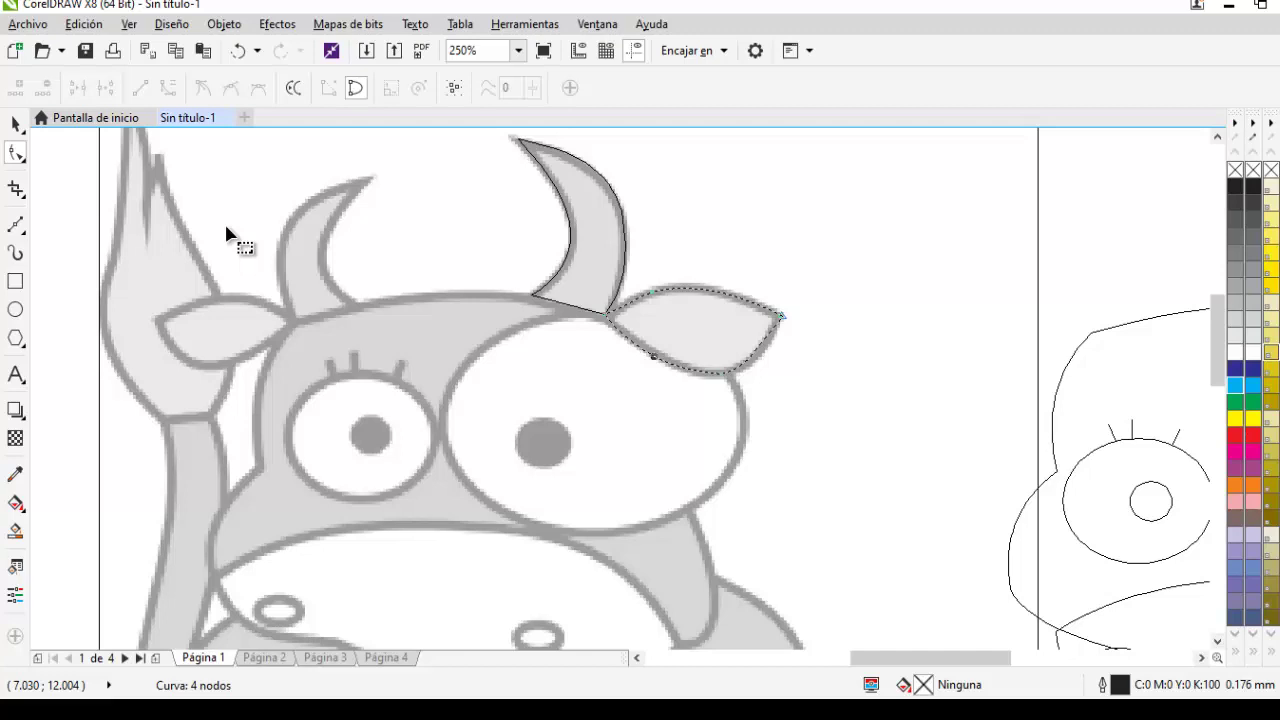
click(15, 224)
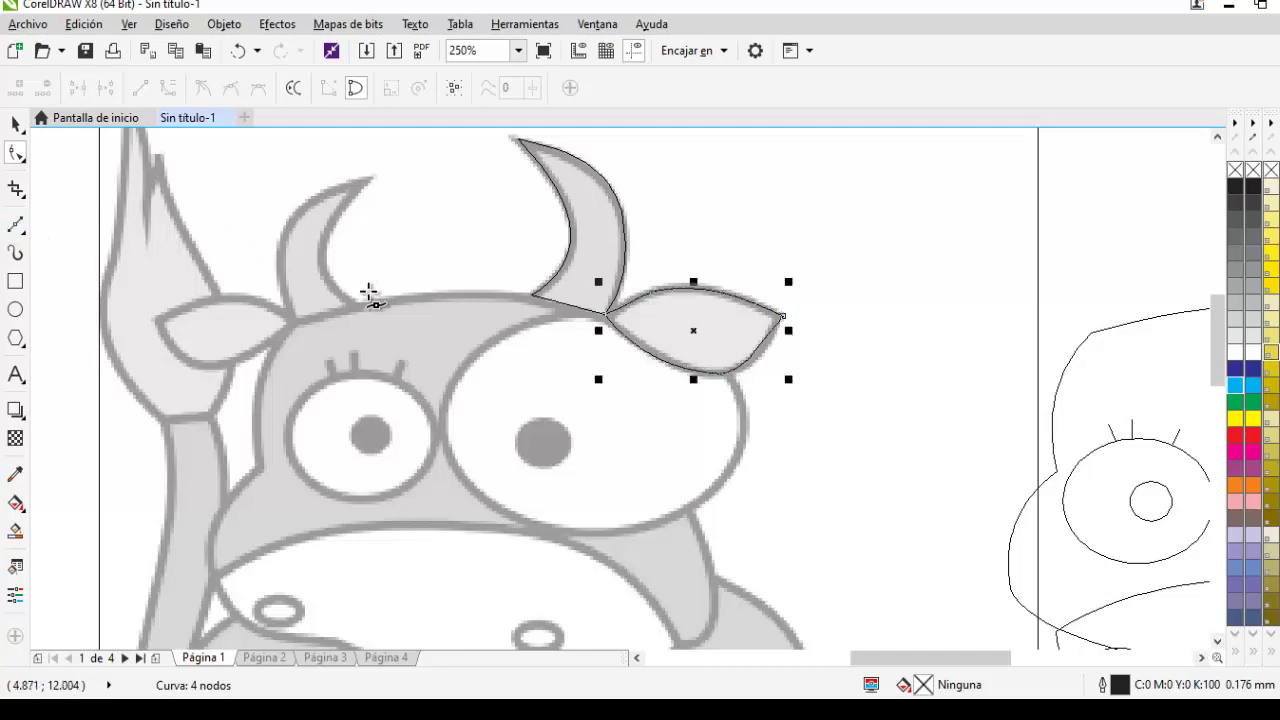
click(373, 178)
click(288, 233)
click(288, 311)
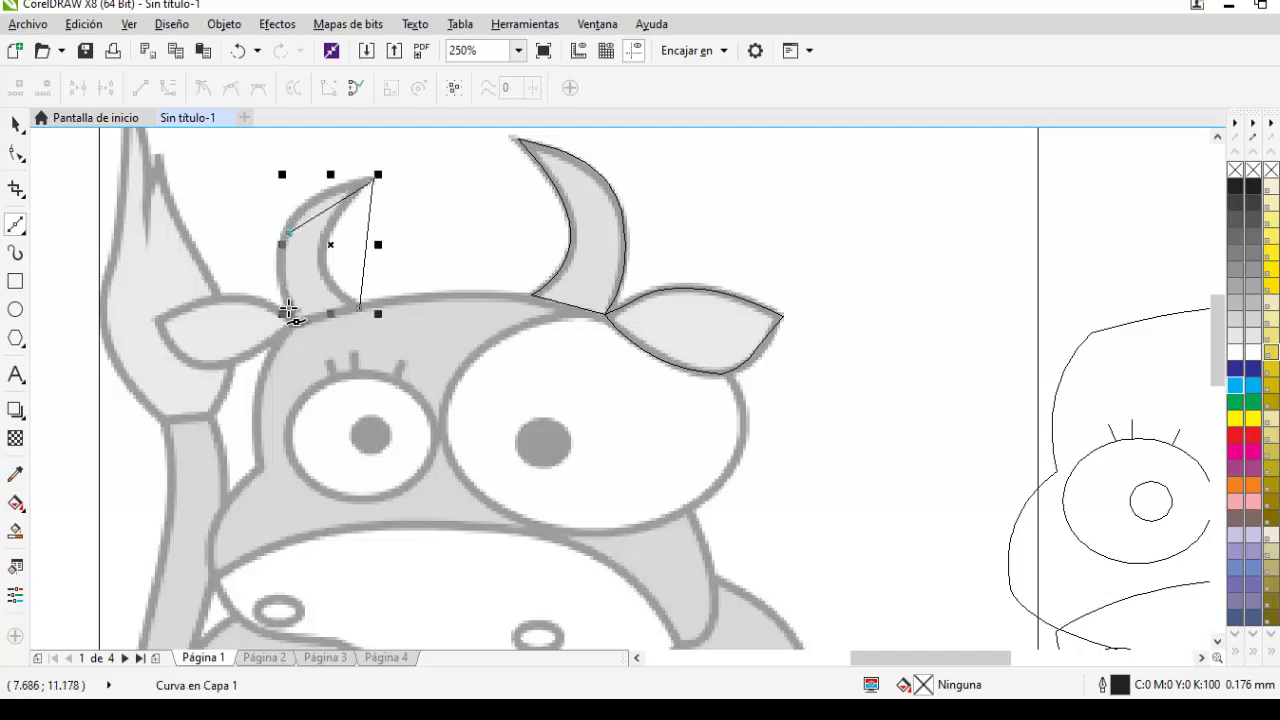
double_click(288, 314)
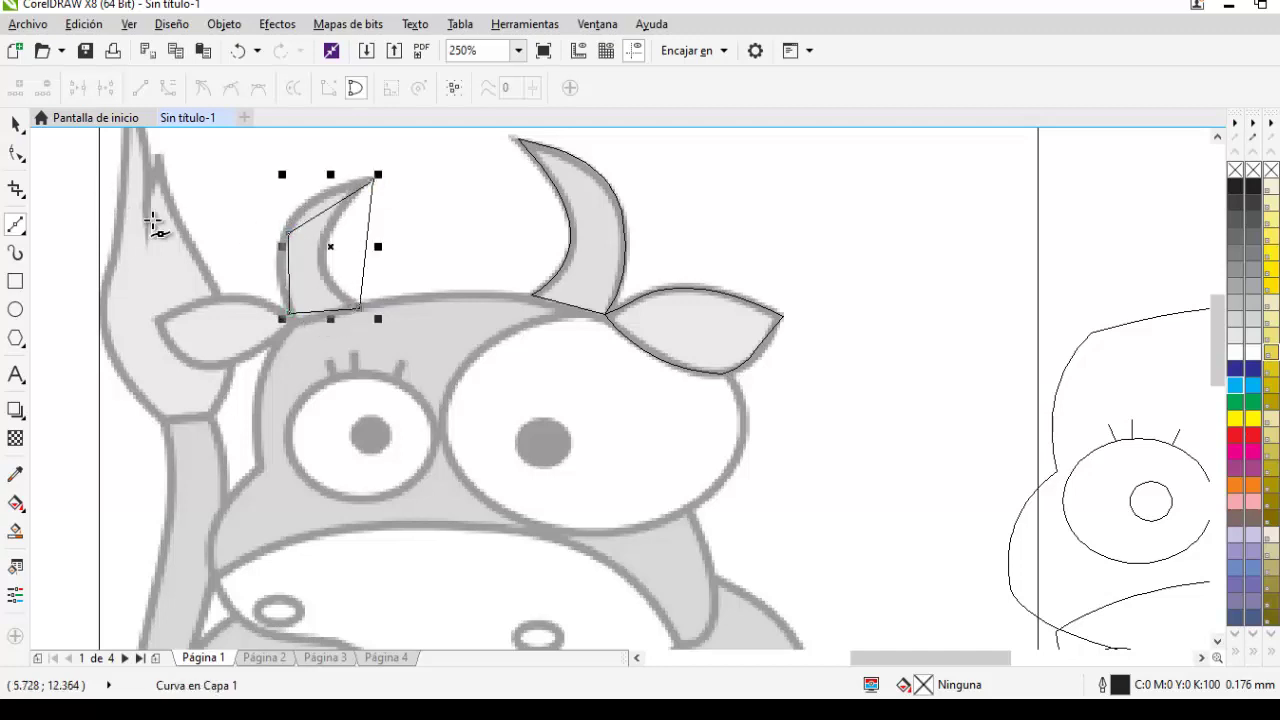
Convert the small horn's straight inner edge to a curve and bend it inward to follow the drawing
scroll(330, 245, up, 2)
drag(1215, 325, 1216, 311)
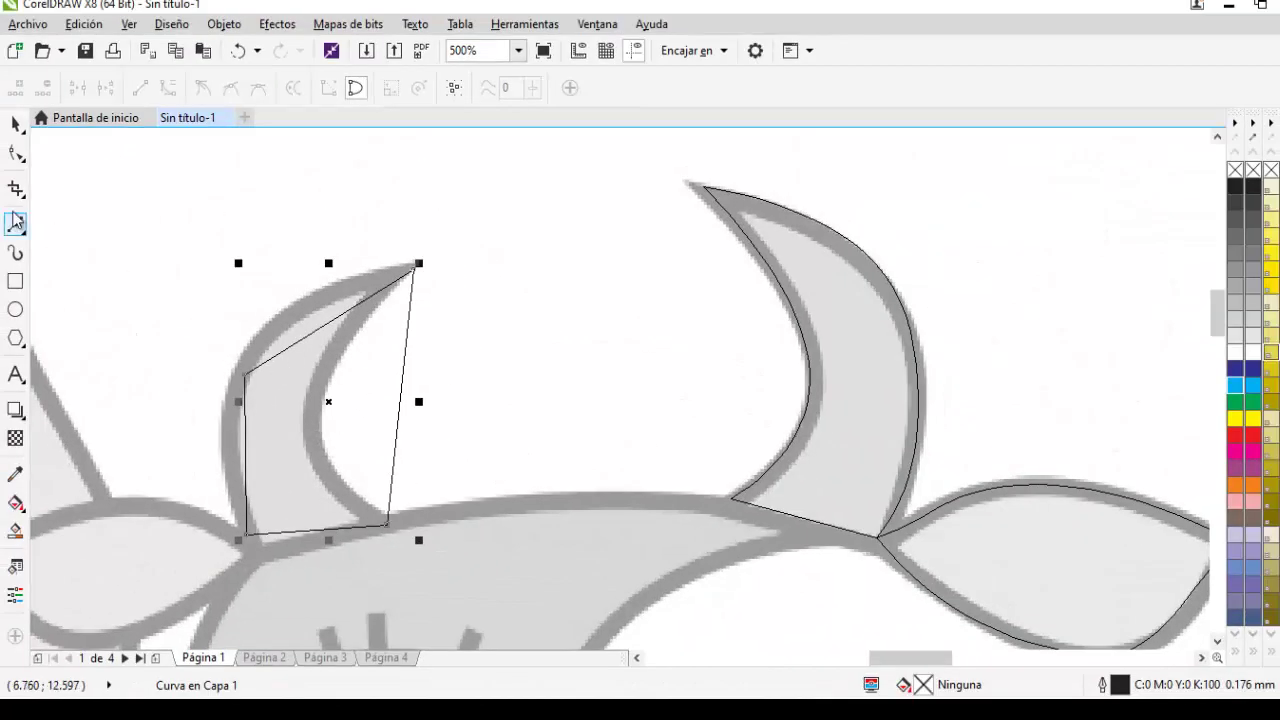
click(16, 153)
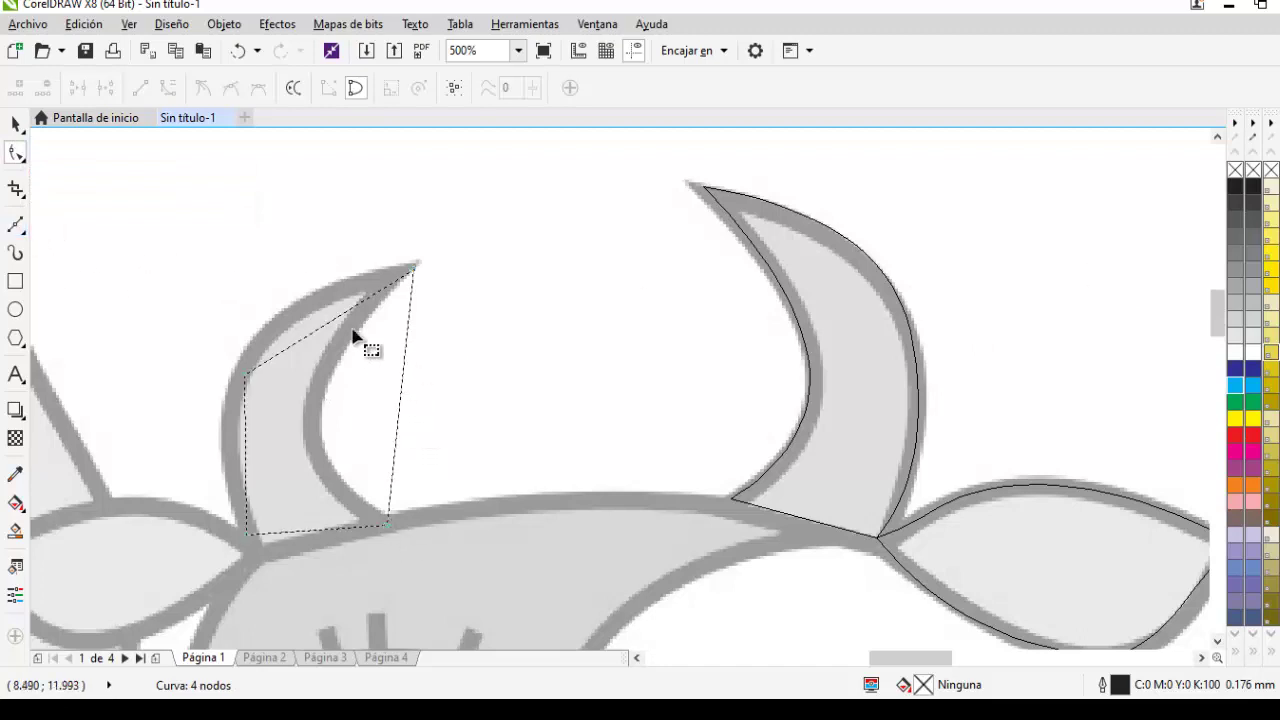
click(413, 268)
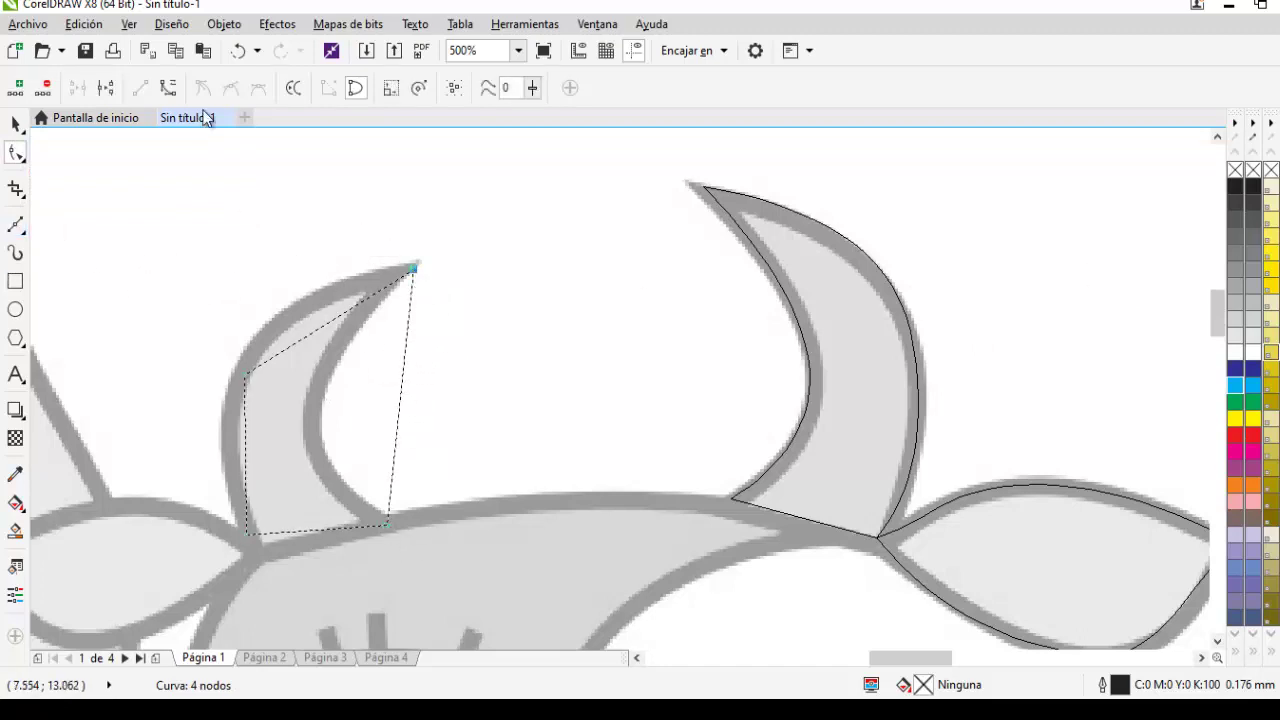
click(400, 377)
drag(403, 392, 322, 418)
Shift the small horn's outer middle node and base corner onto the drawing and bend both outer segments into matching curves
drag(243, 377, 235, 366)
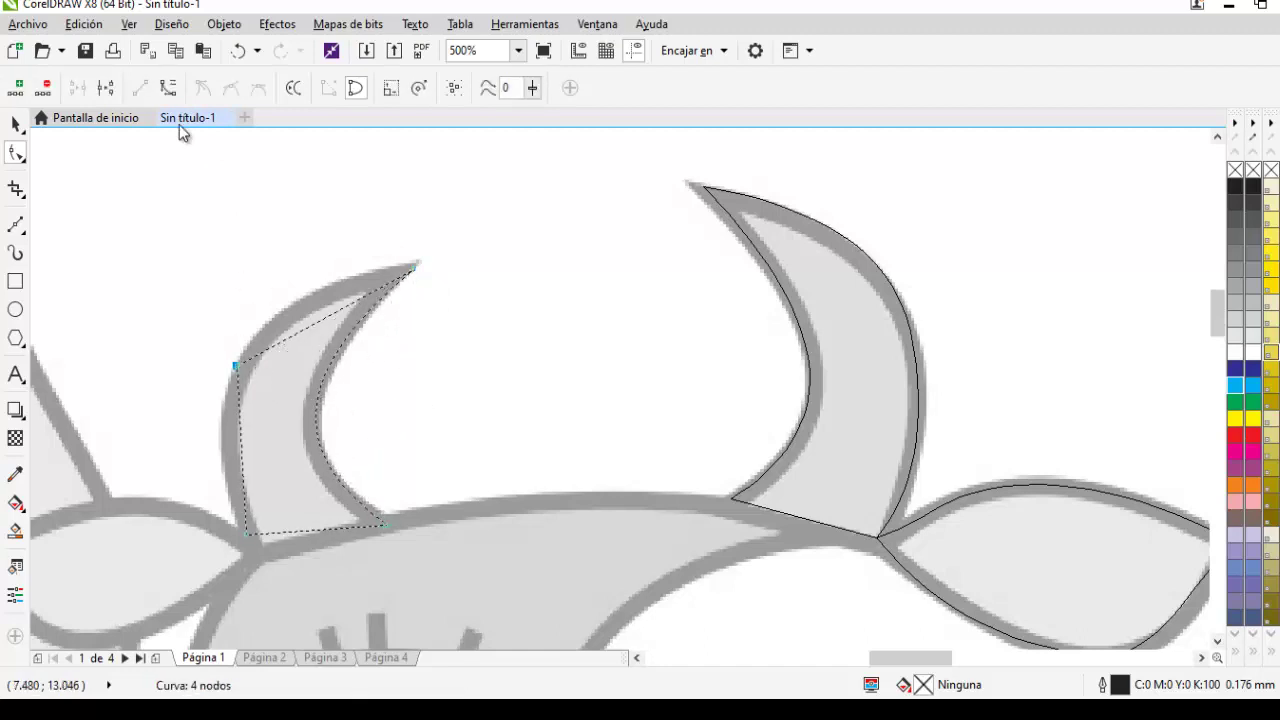
click(167, 90)
drag(306, 320, 296, 305)
click(248, 533)
click(167, 90)
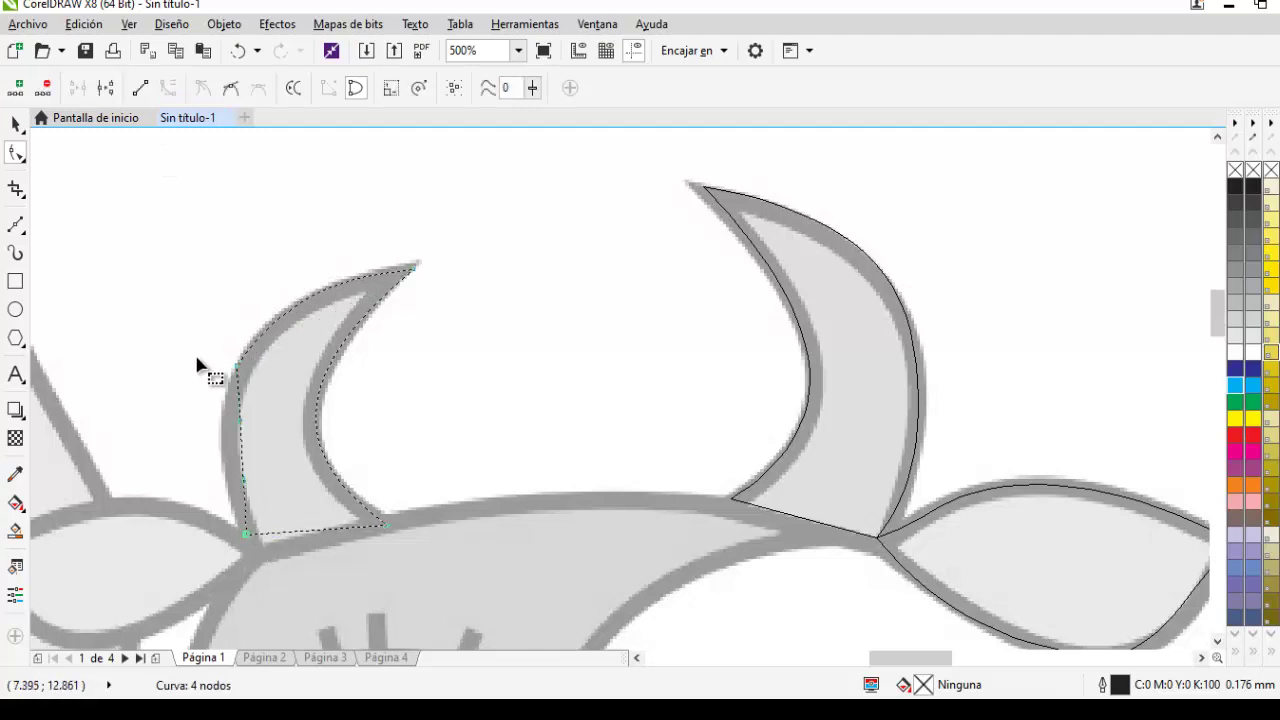
drag(243, 447, 228, 443)
double_click(248, 537)
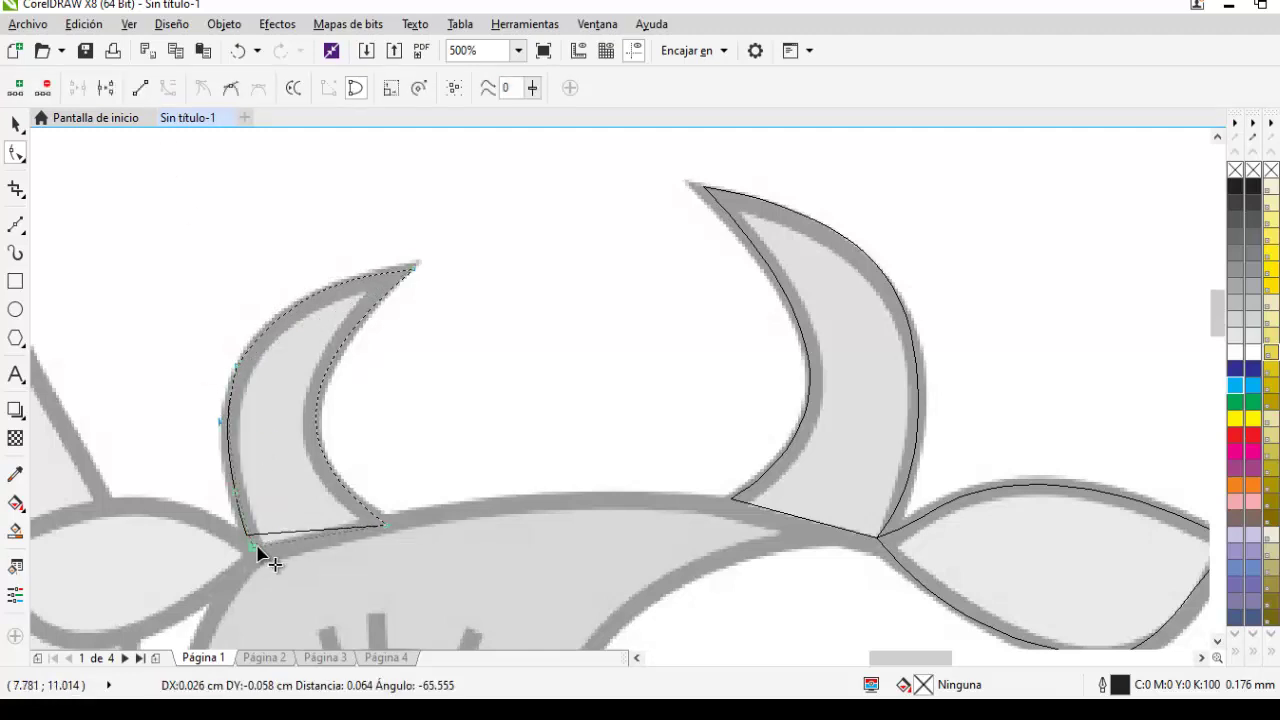
key(ctrl+z)
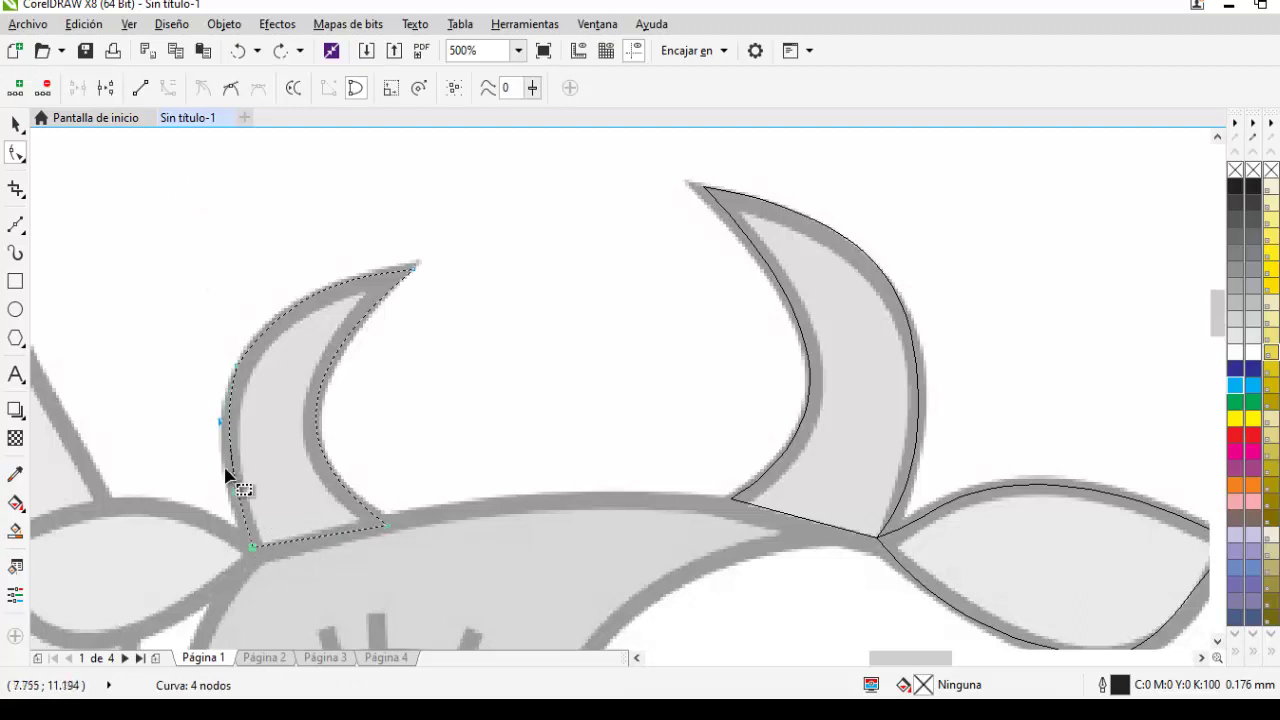
Outline the ear beside the small eye with a closed four-node Bézier shape of straight segments, starting at the small horn's base
scroll(229, 537, down, 2)
scroll(280, 514, up, 2)
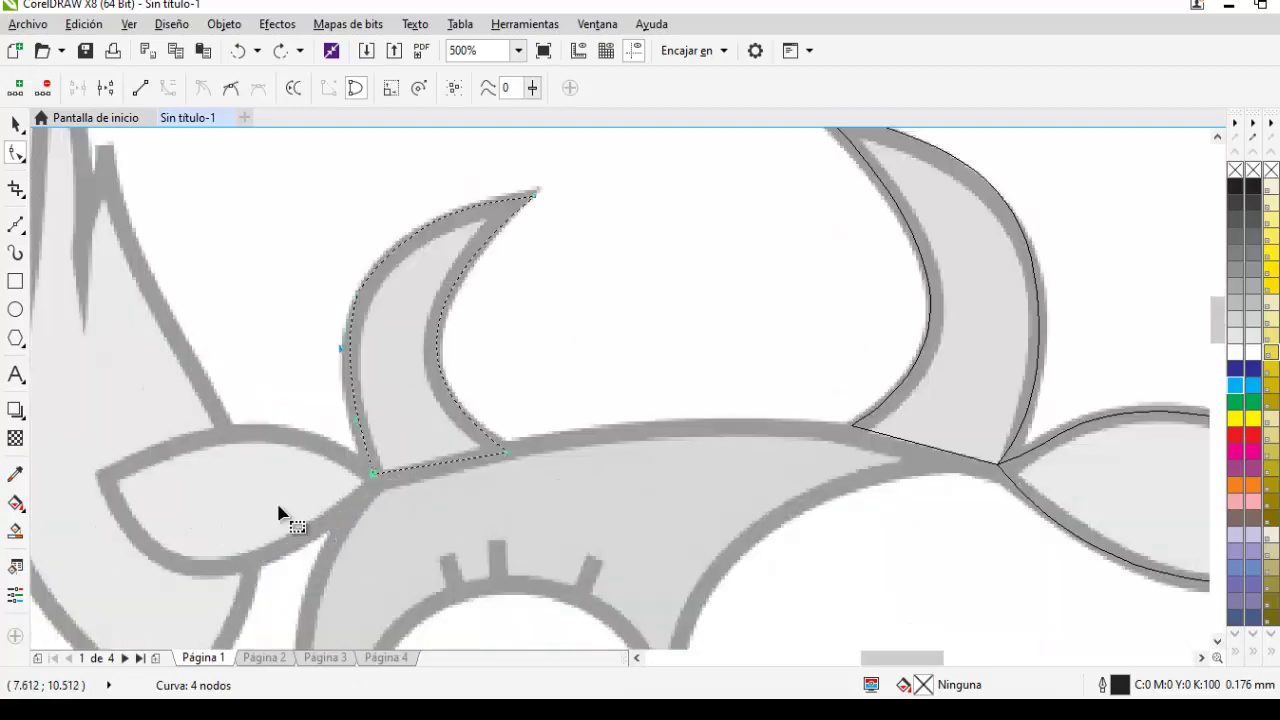
click(15, 224)
click(372, 472)
drag(118, 474, 93, 506)
key(ctrl+z)
click(247, 430)
click(100, 475)
click(228, 565)
click(372, 475)
click(252, 430)
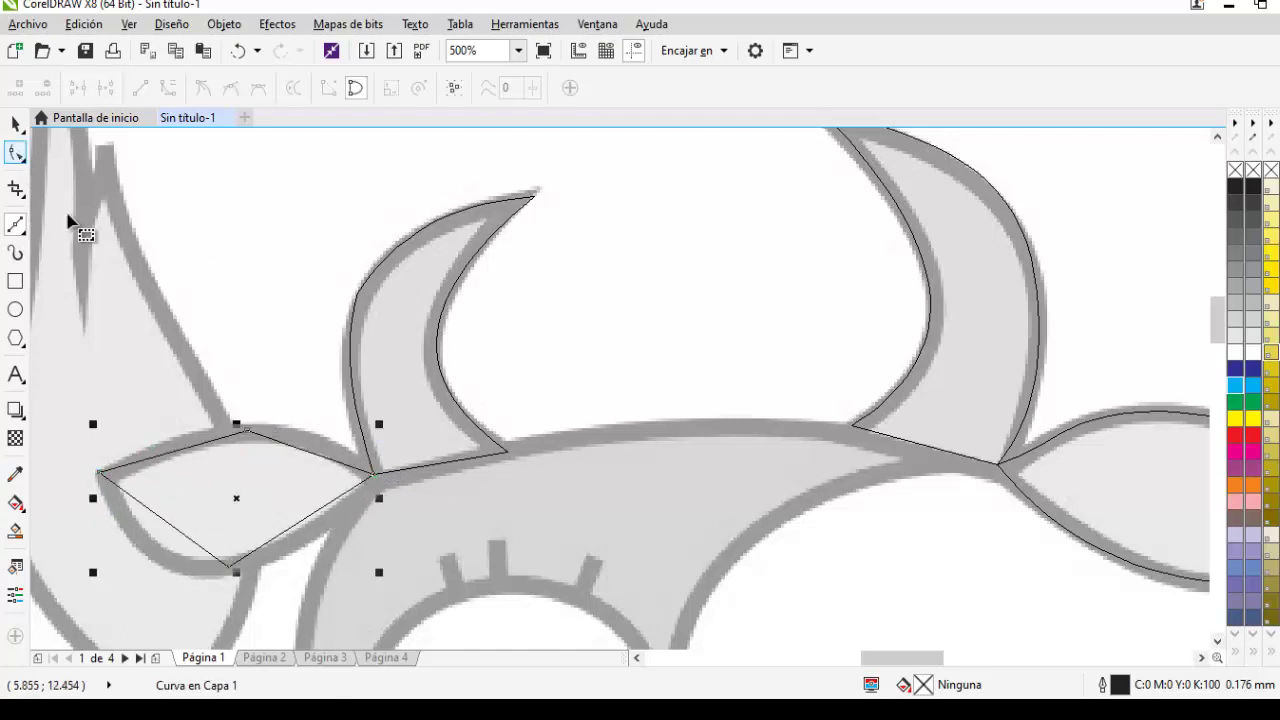
Convert both upper segments of the small-eye ear's outline to curves and bend them to follow the drawing
click(288, 443)
click(178, 95)
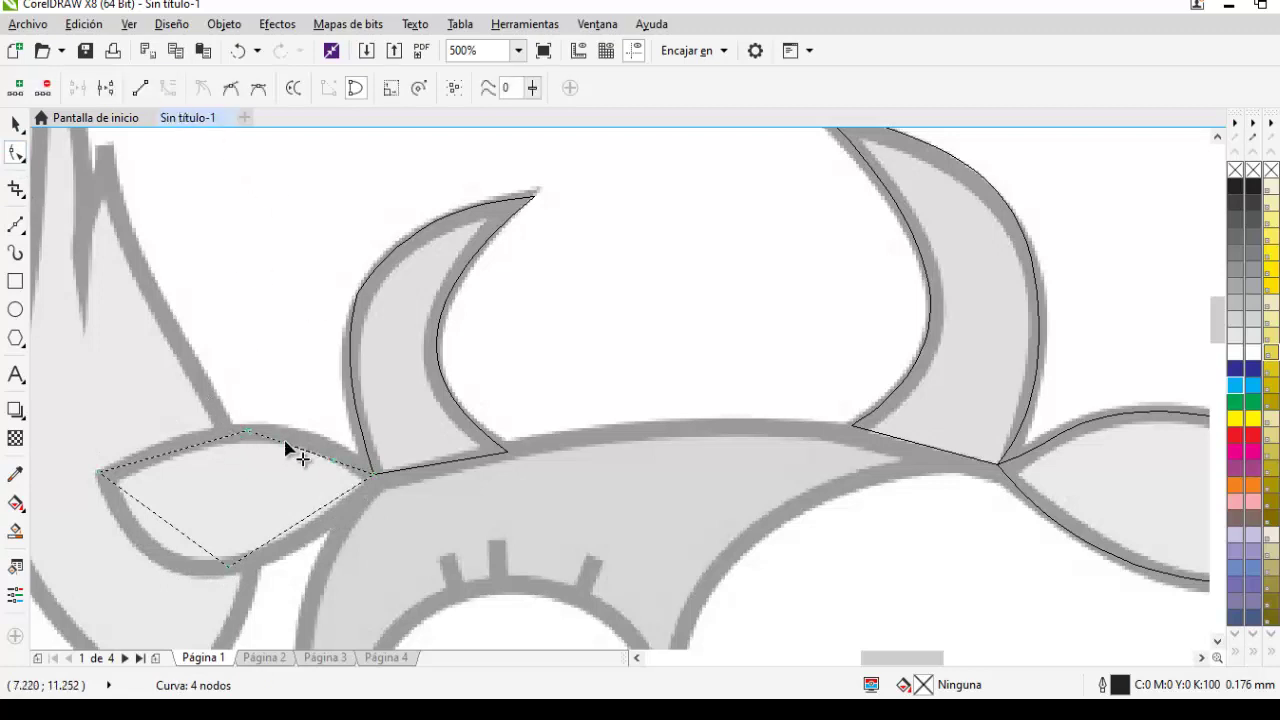
drag(306, 449, 308, 440)
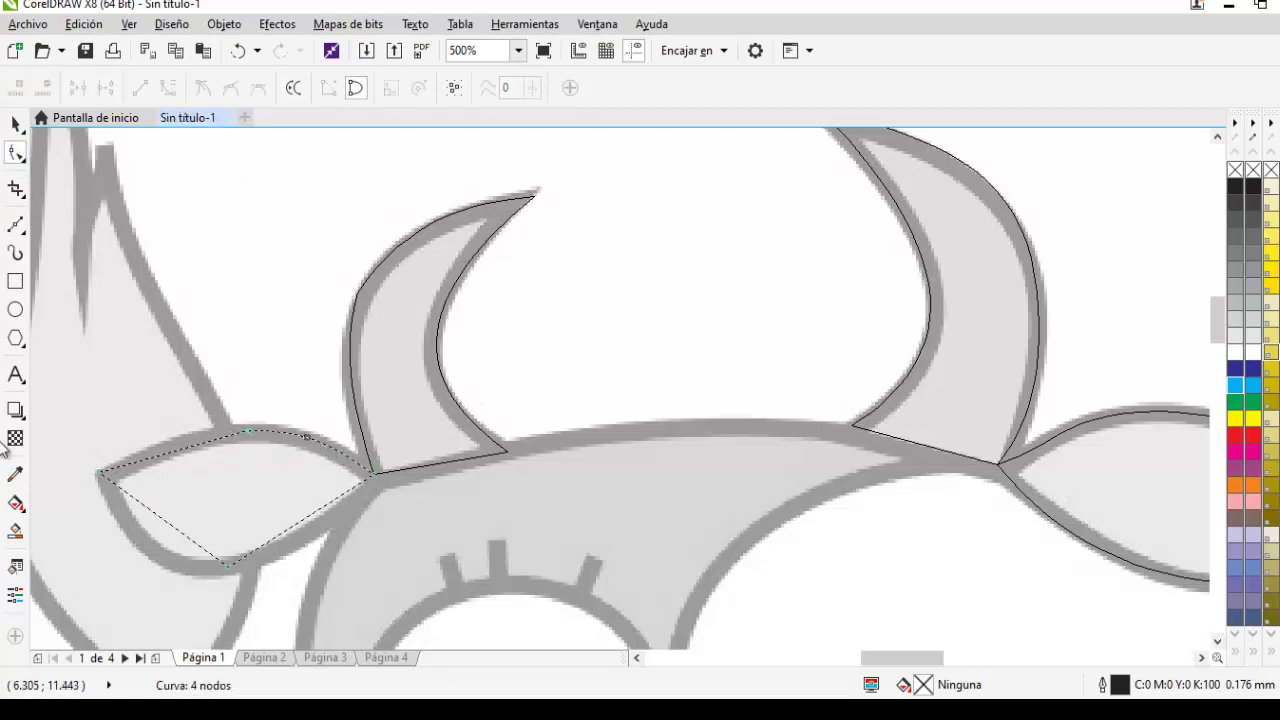
click(170, 458)
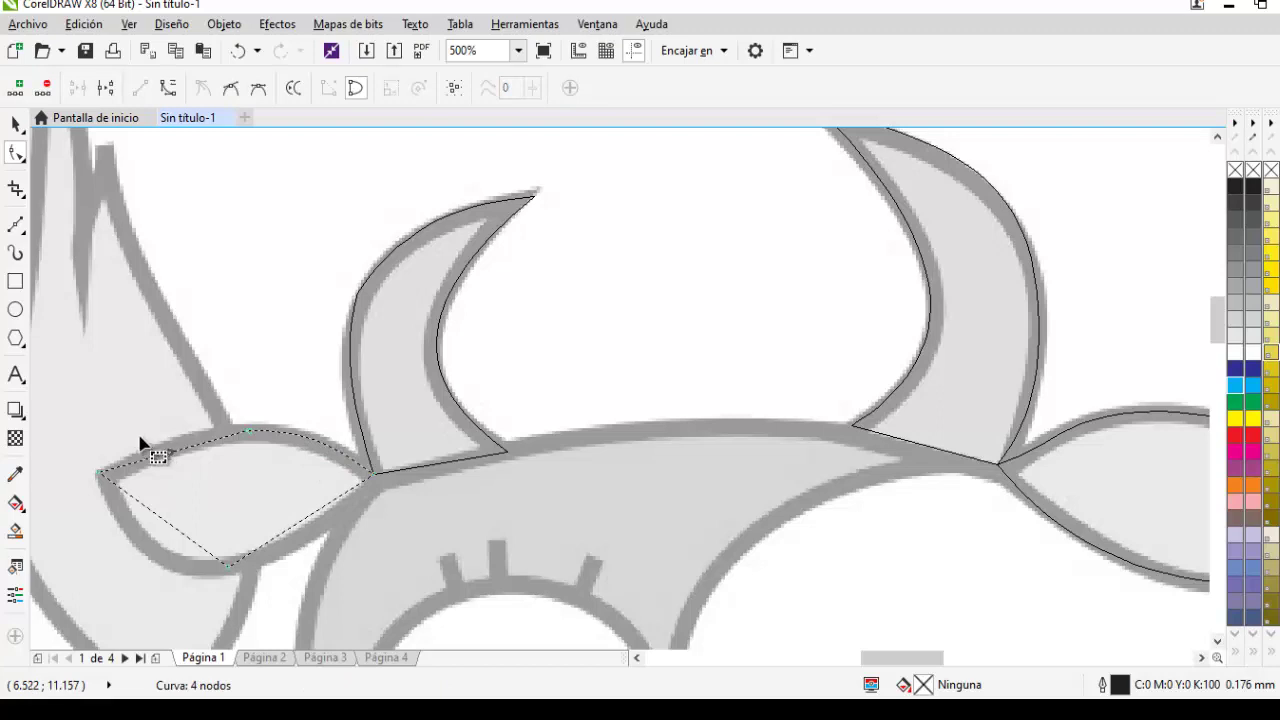
click(166, 93)
drag(200, 455, 194, 436)
Convert both lower segments of the small-eye ear's outline to curves and bend them along the ear's underside
click(168, 524)
click(160, 519)
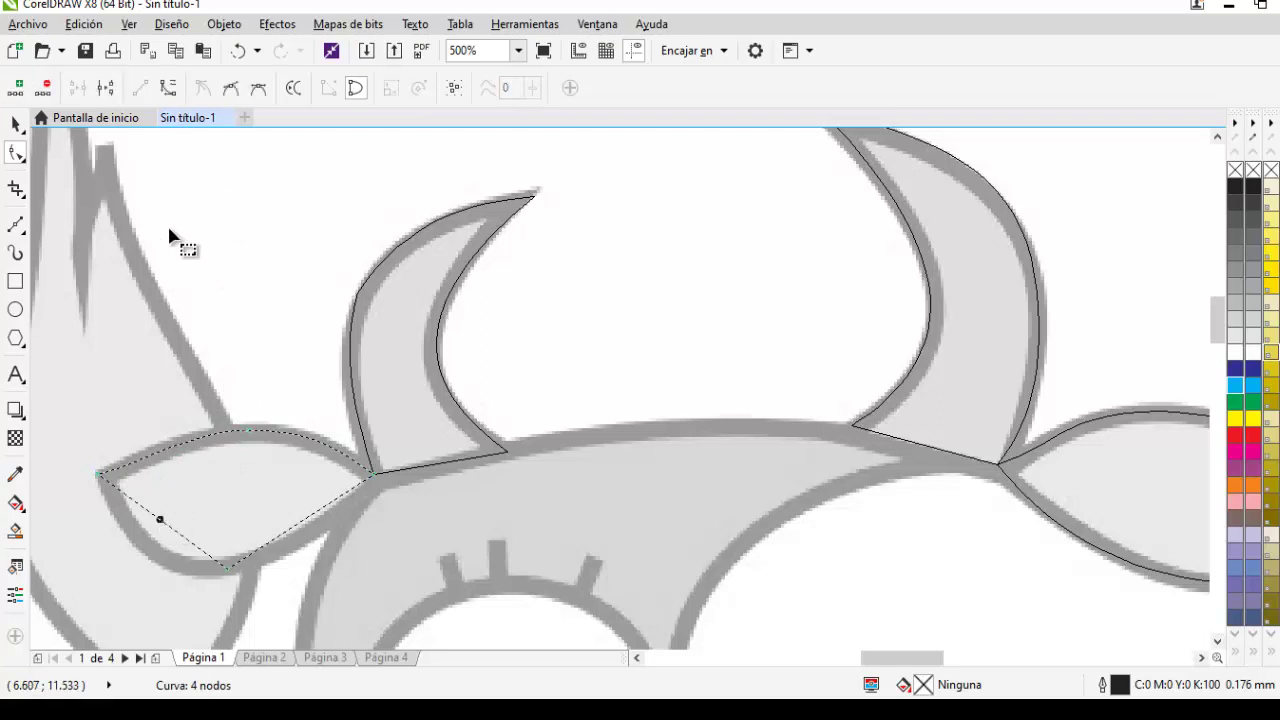
click(168, 88)
drag(171, 523, 144, 552)
click(295, 525)
click(168, 88)
drag(323, 517, 328, 528)
Group the outlines of both horns and the ear beside the big eye
key(space)
scroll(340, 528, down, 2)
scroll(371, 486, down, 1)
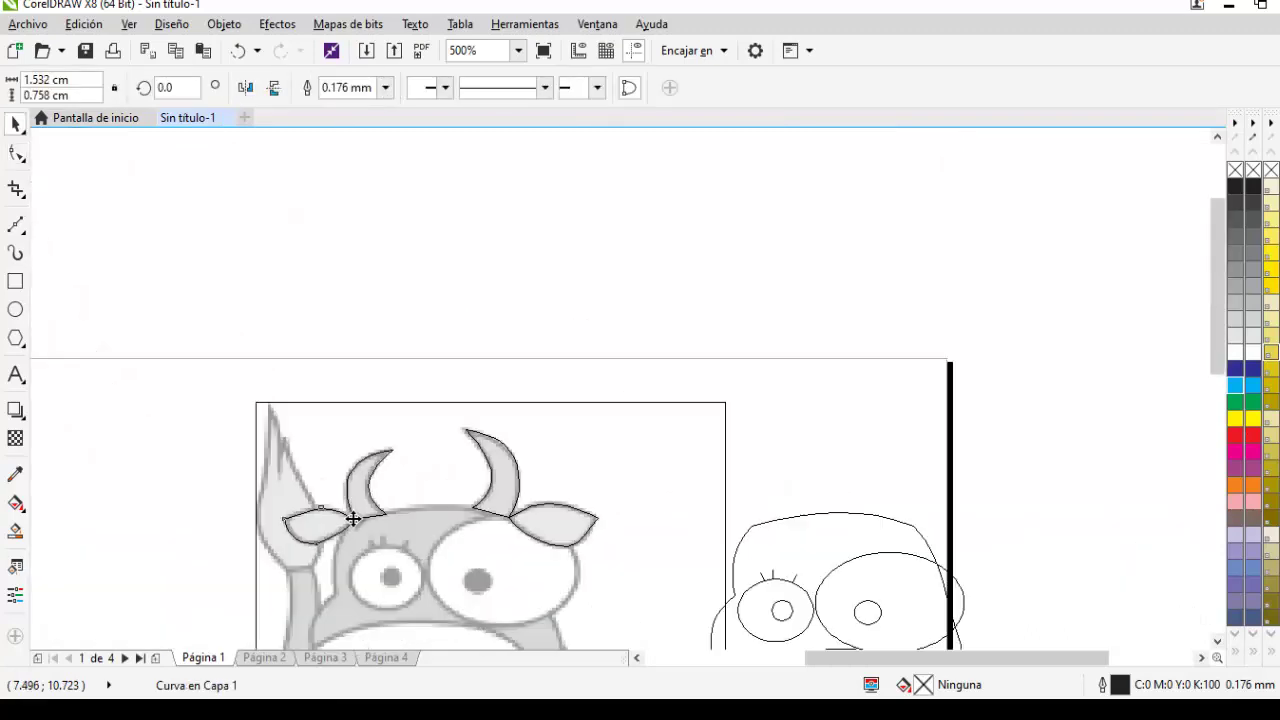
scroll(323, 476, up, 1)
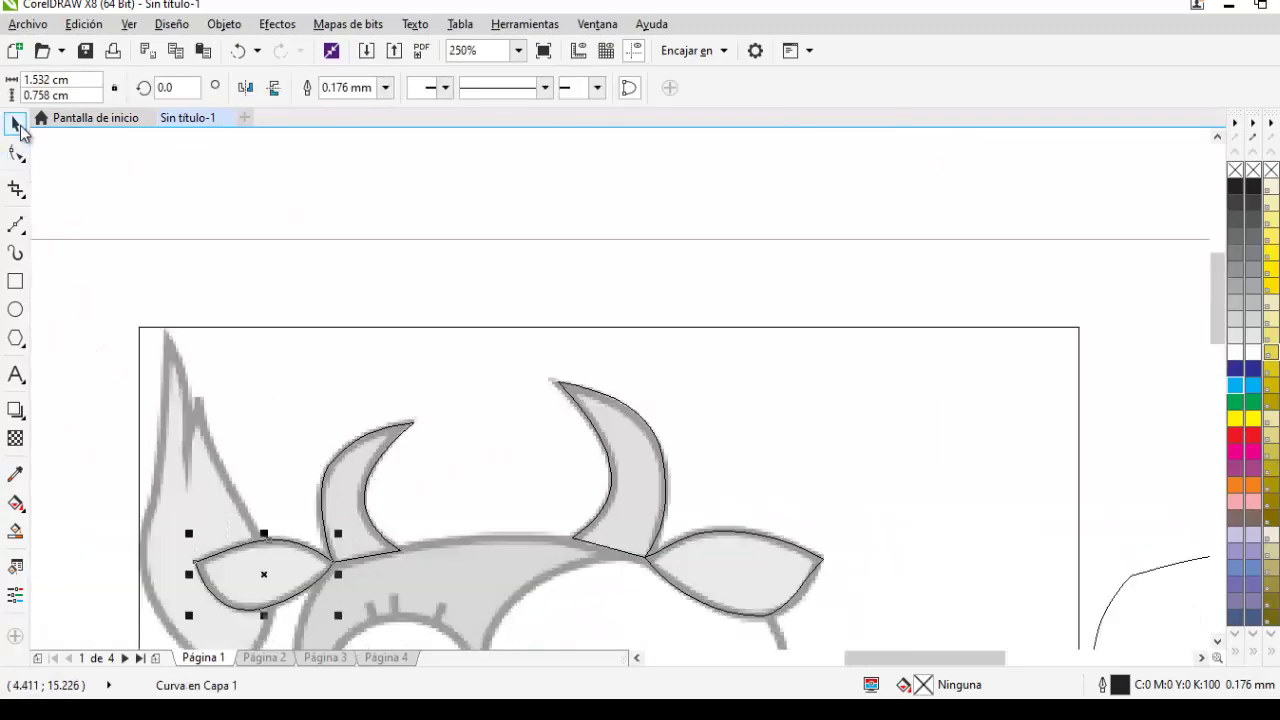
click(466, 432)
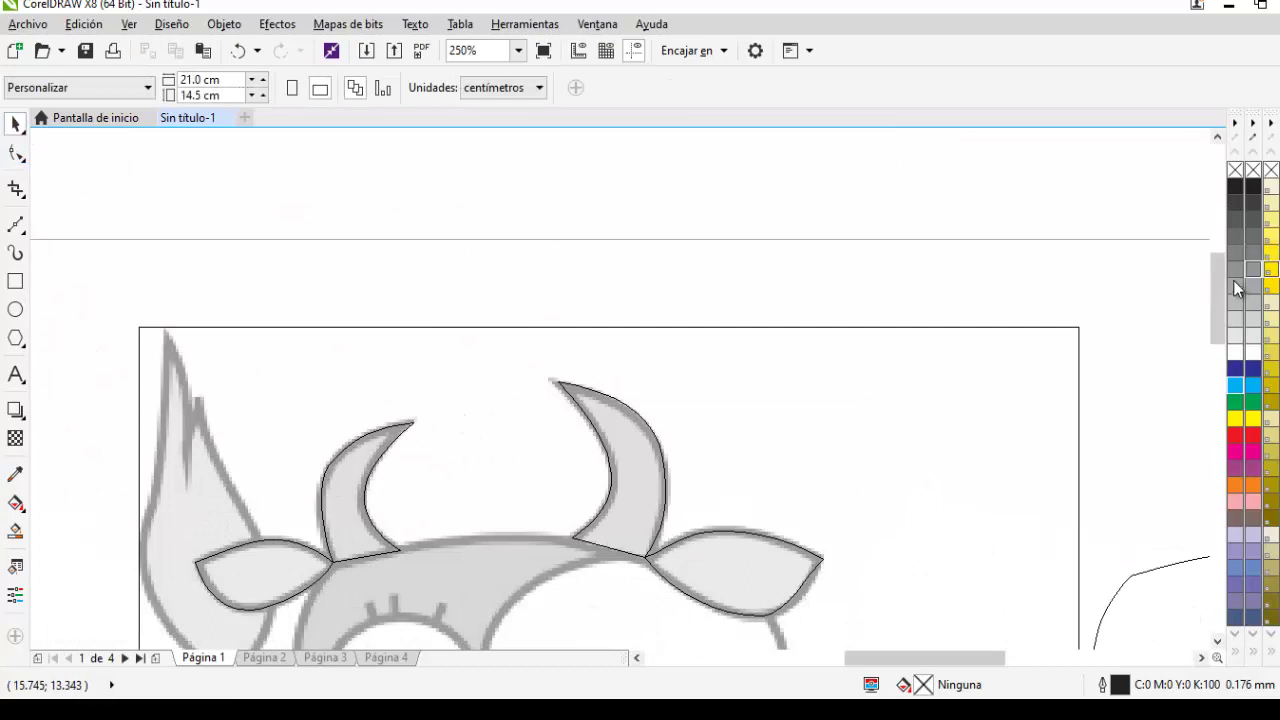
drag(1224, 281, 1220, 307)
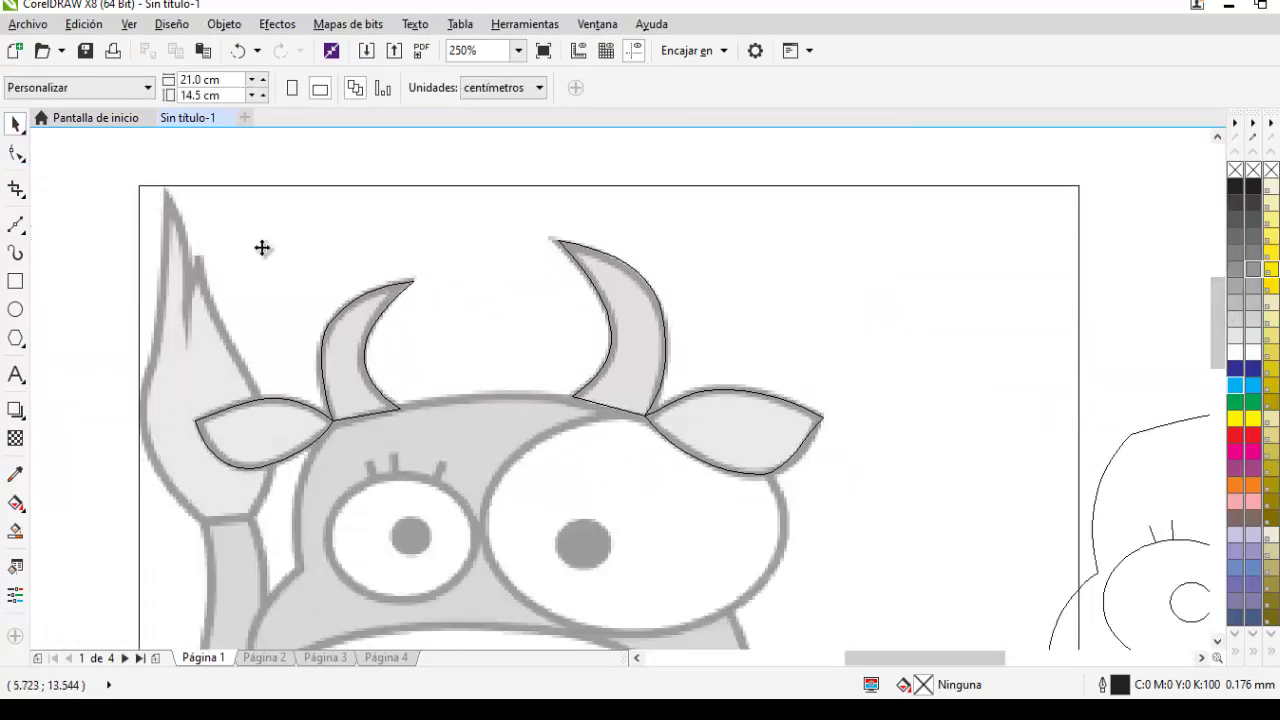
click(884, 467)
key(Escape)
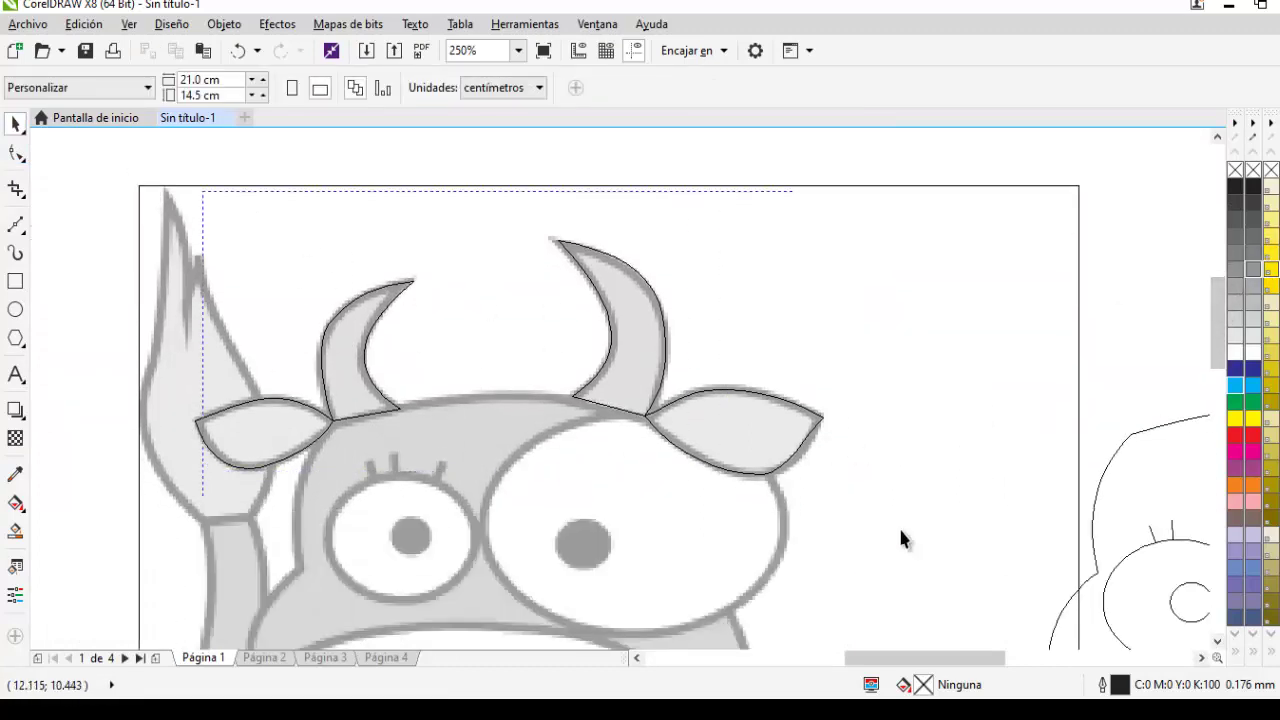
drag(853, 523, 950, 550)
key(ctrl+g)
Group the remaining ear with the grouped horns and ear, and move them all onto the top of the separate head
scroll(763, 466, down, 1)
scroll(763, 466, down, 2)
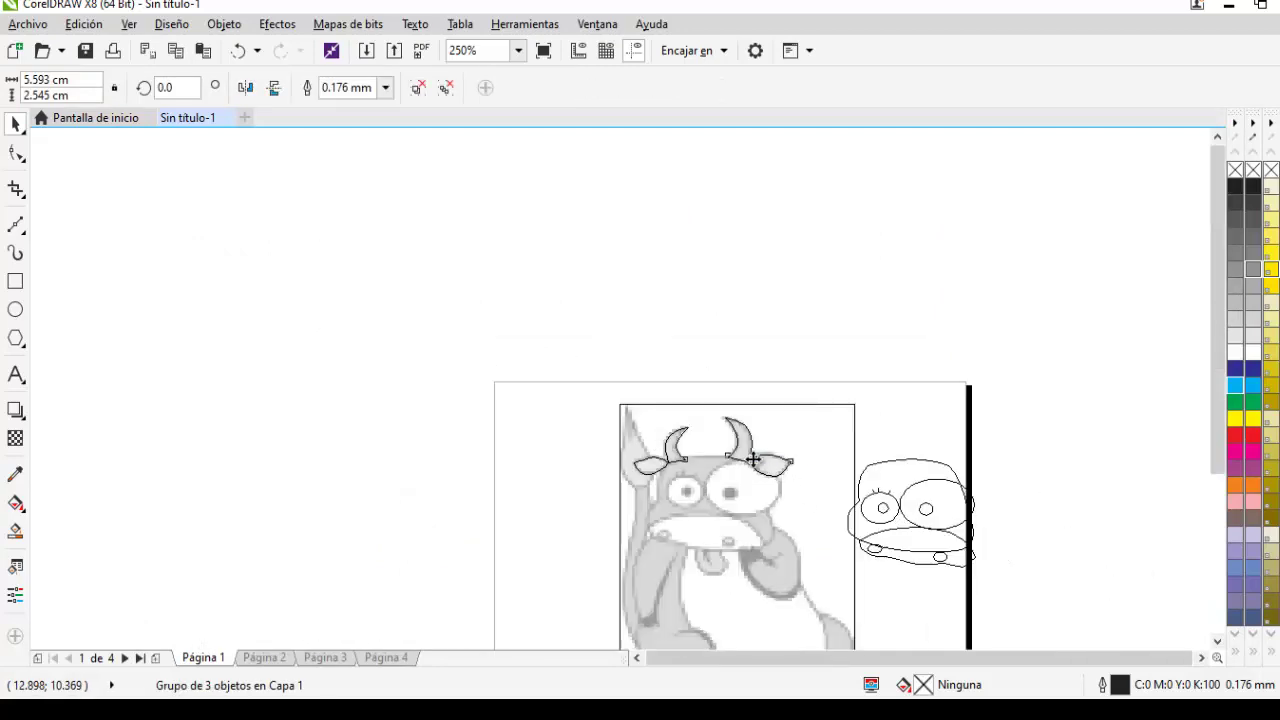
mouse_move(749, 457)
mouse_down()
mouse_move(965, 430)
mouse_move(945, 458)
mouse_move(744, 459)
mouse_up()
scroll(744, 459, up, 1)
drag(447, 360, 897, 573)
key(ctrl+g)
drag(729, 434, 1083, 455)
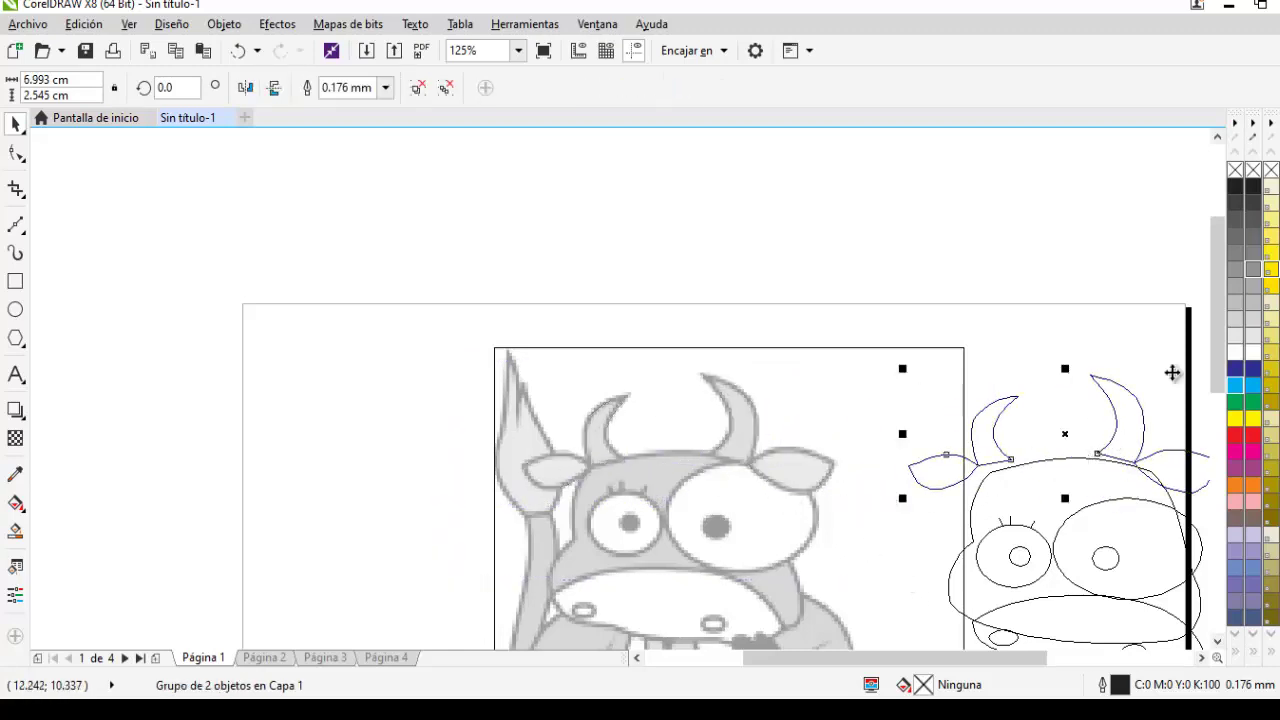
scroll(1218, 342, down, 3)
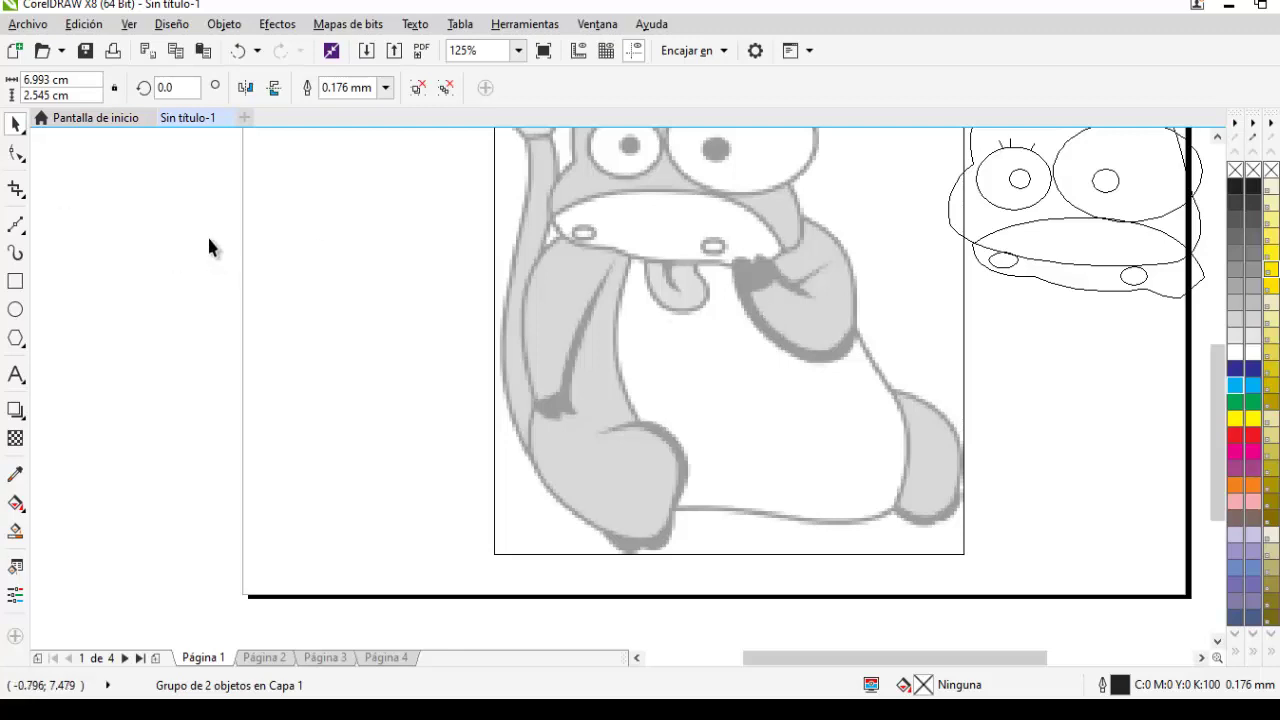
Trace a closed straight-segment Bézier outline around the bull's body, from the muzzle around the large foot, belly bottom and raised arm
click(24, 229)
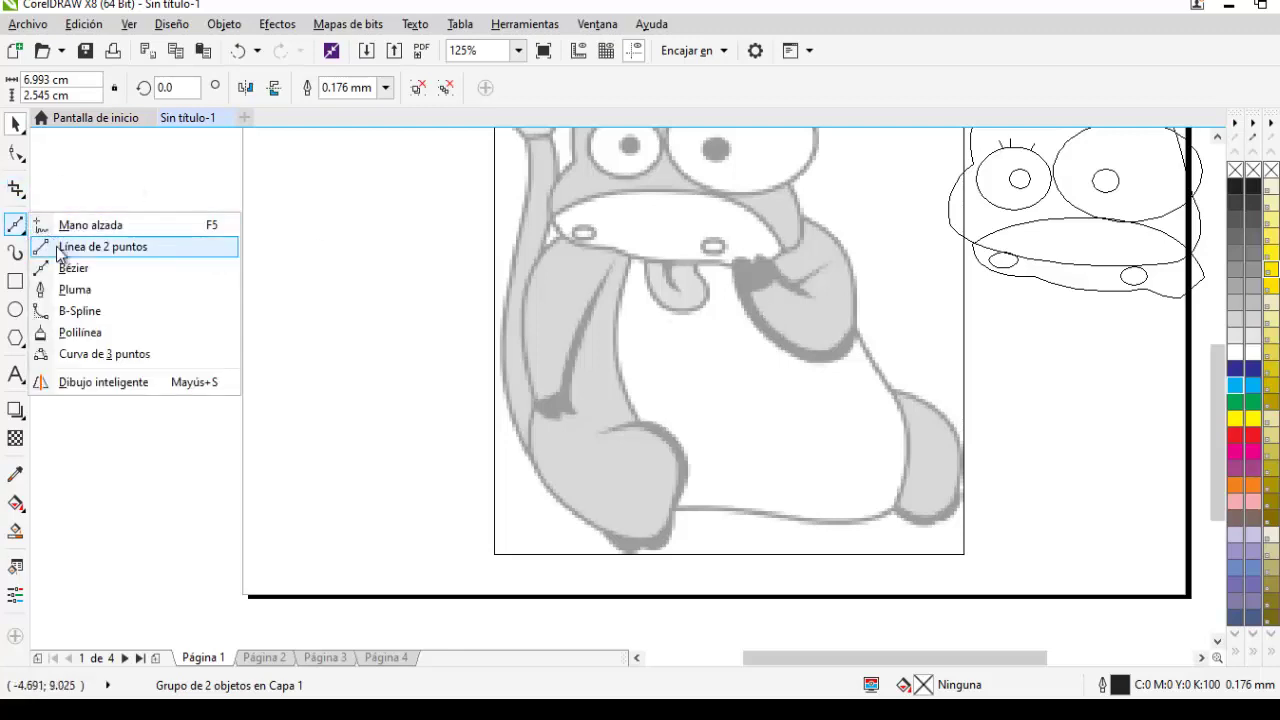
click(88, 267)
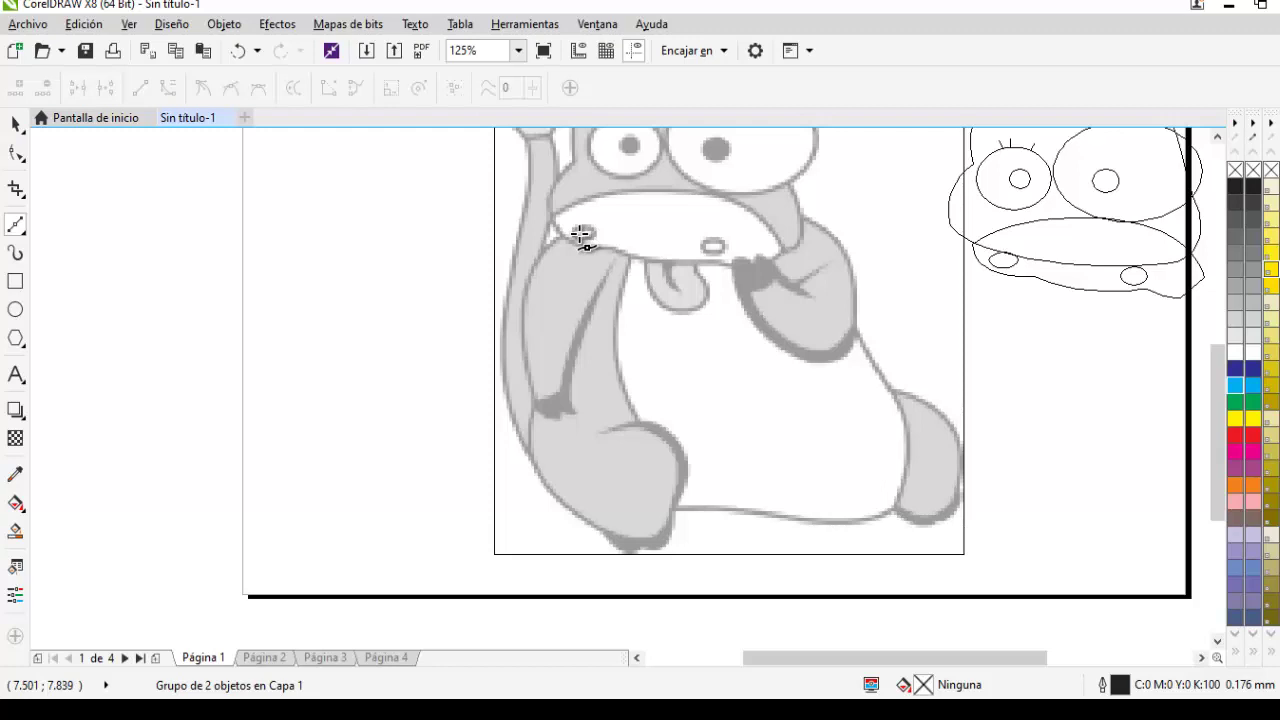
click(580, 233)
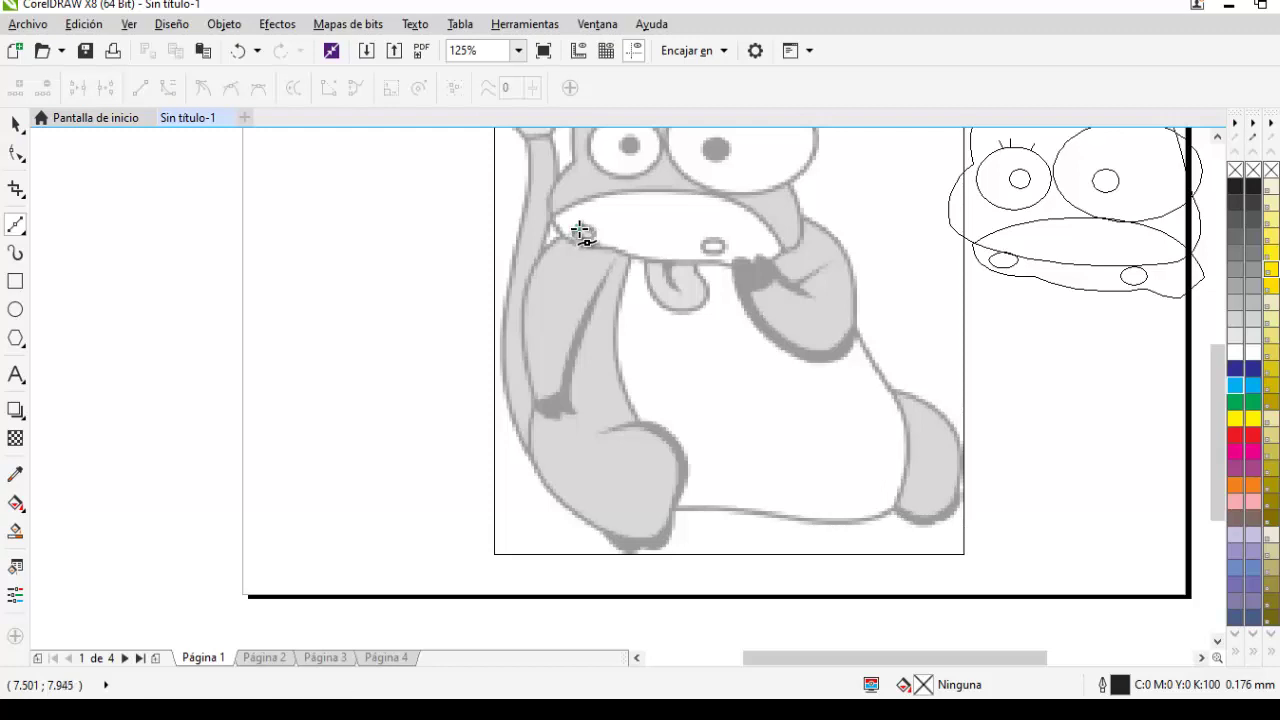
click(529, 403)
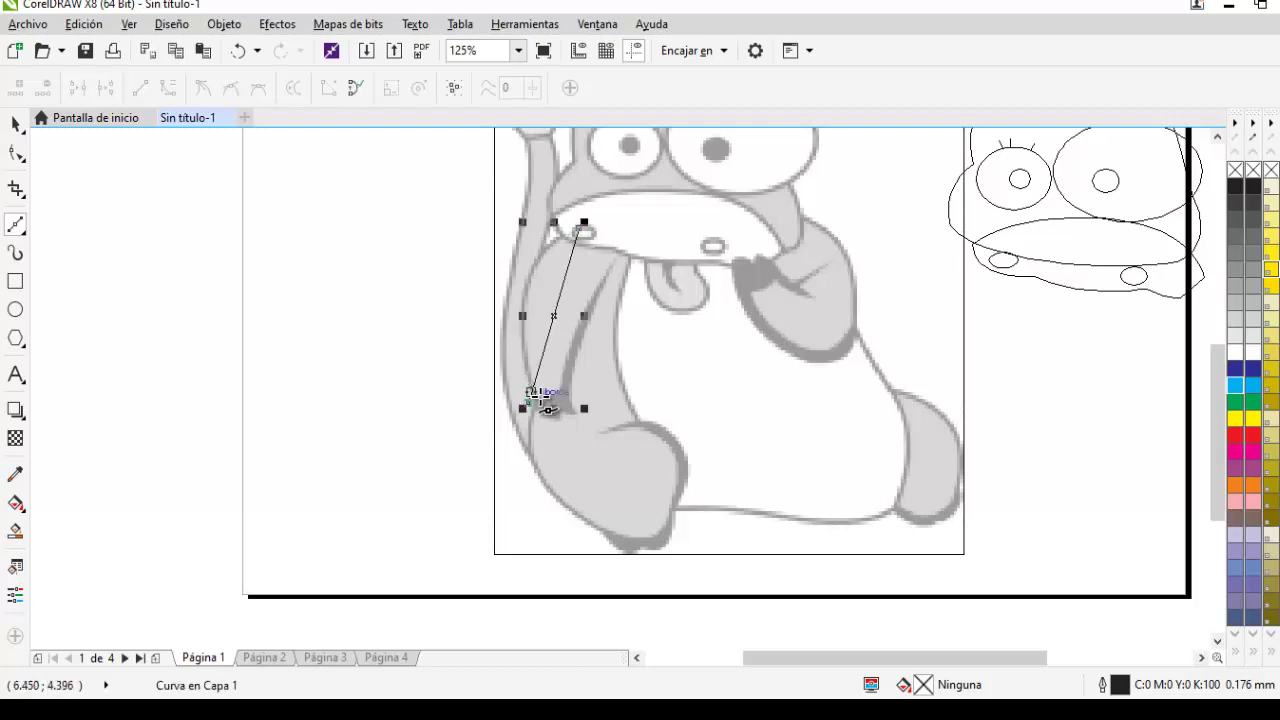
click(622, 541)
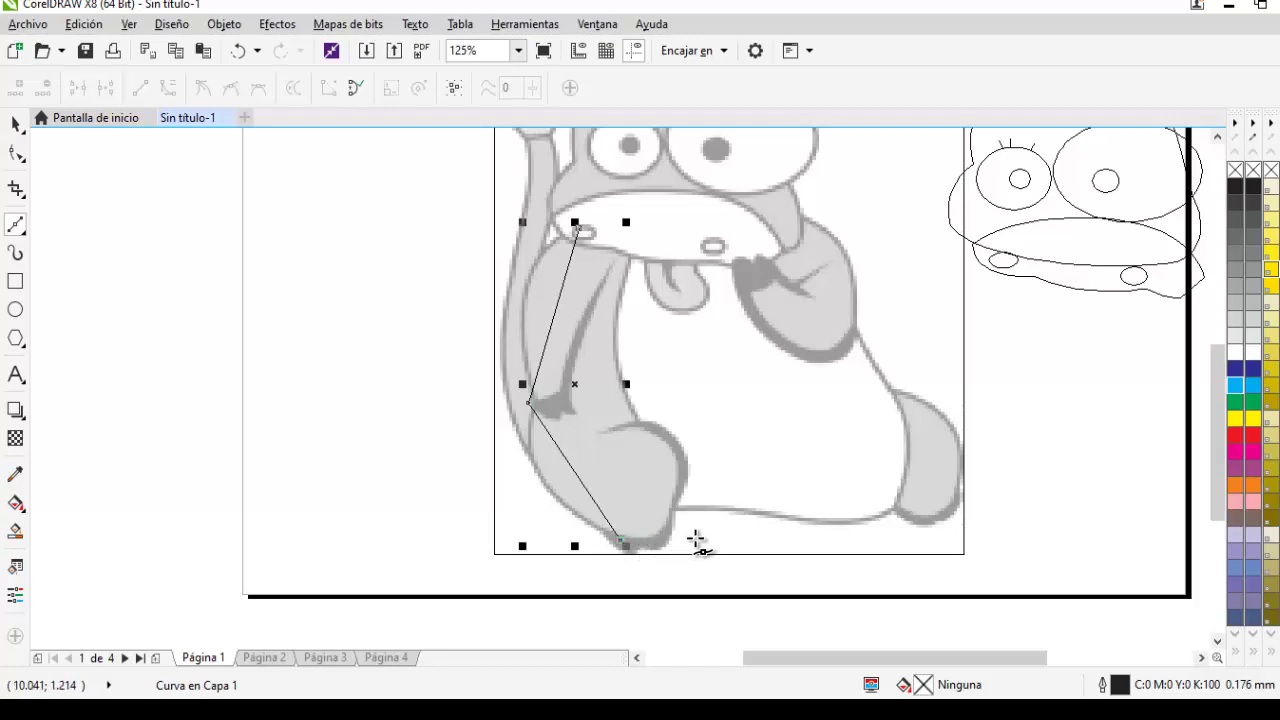
click(672, 503)
click(765, 512)
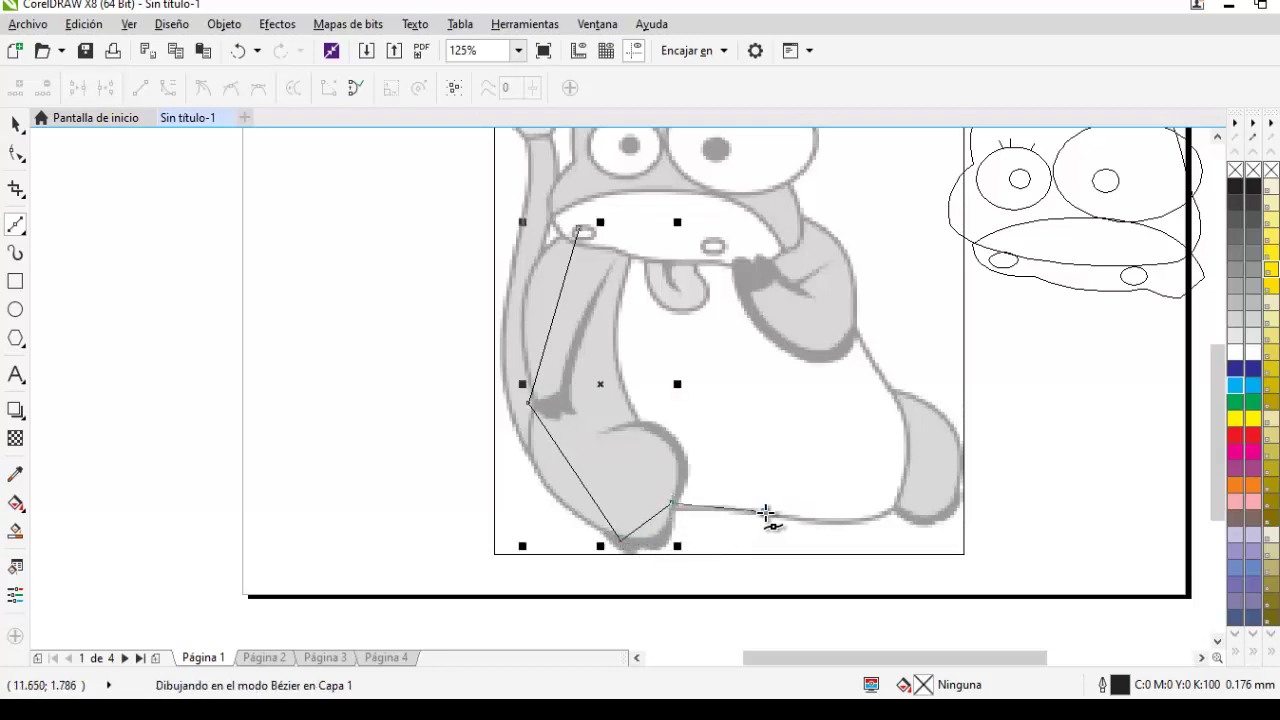
click(893, 513)
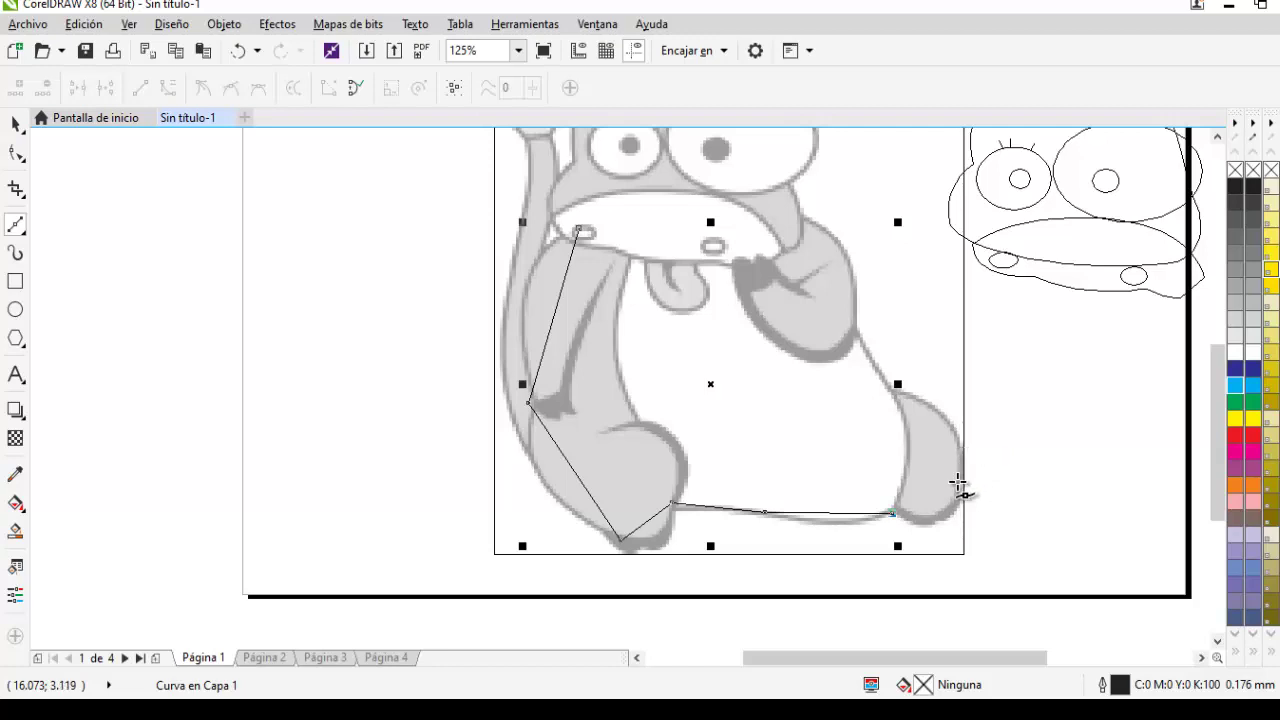
click(872, 354)
click(805, 230)
click(578, 228)
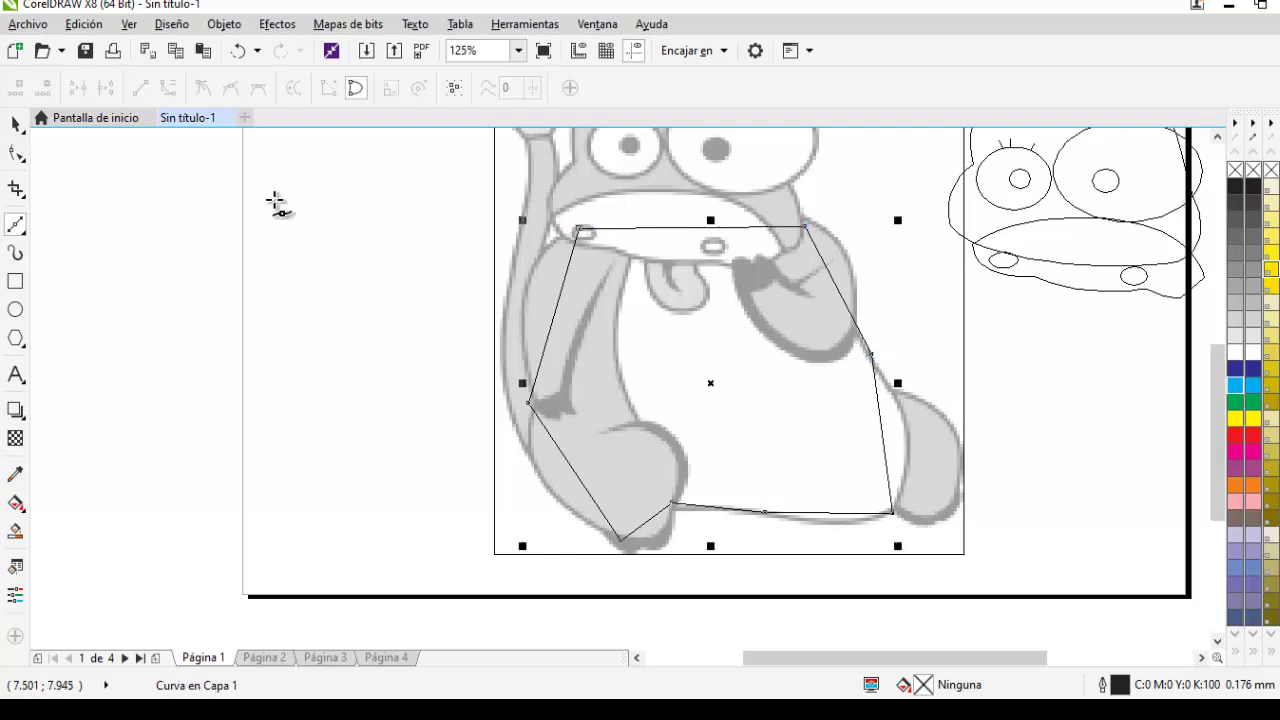
Convert the body outline's two segments on the small-eye side to curves and bend them along the back and the hanging arm
click(16, 150)
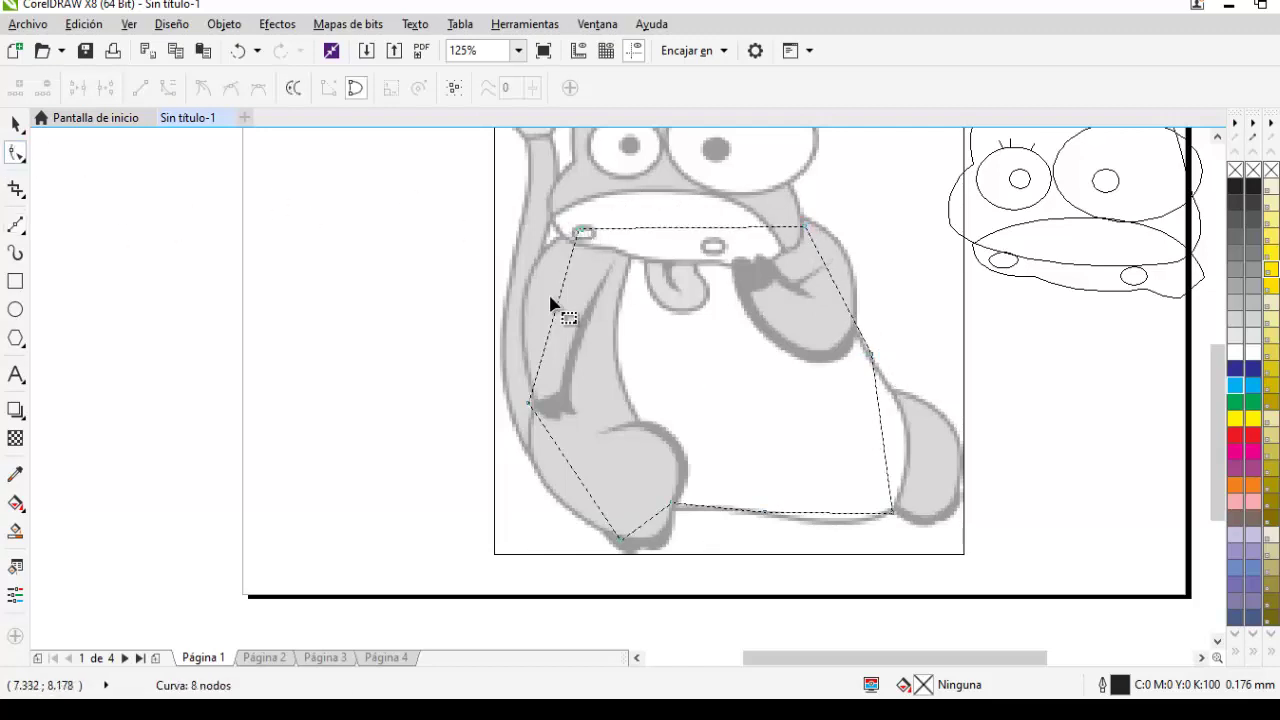
click(529, 403)
click(555, 312)
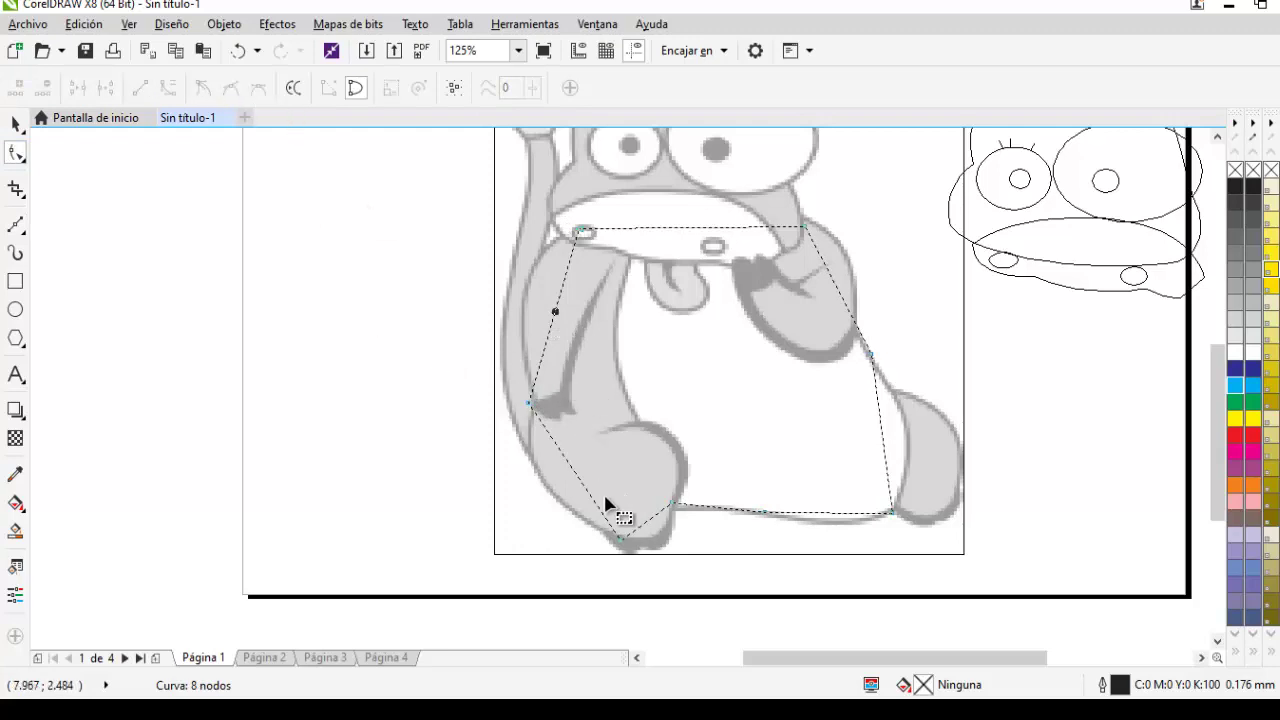
click(621, 541)
click(569, 463)
click(168, 88)
drag(548, 433, 604, 502)
click(555, 312)
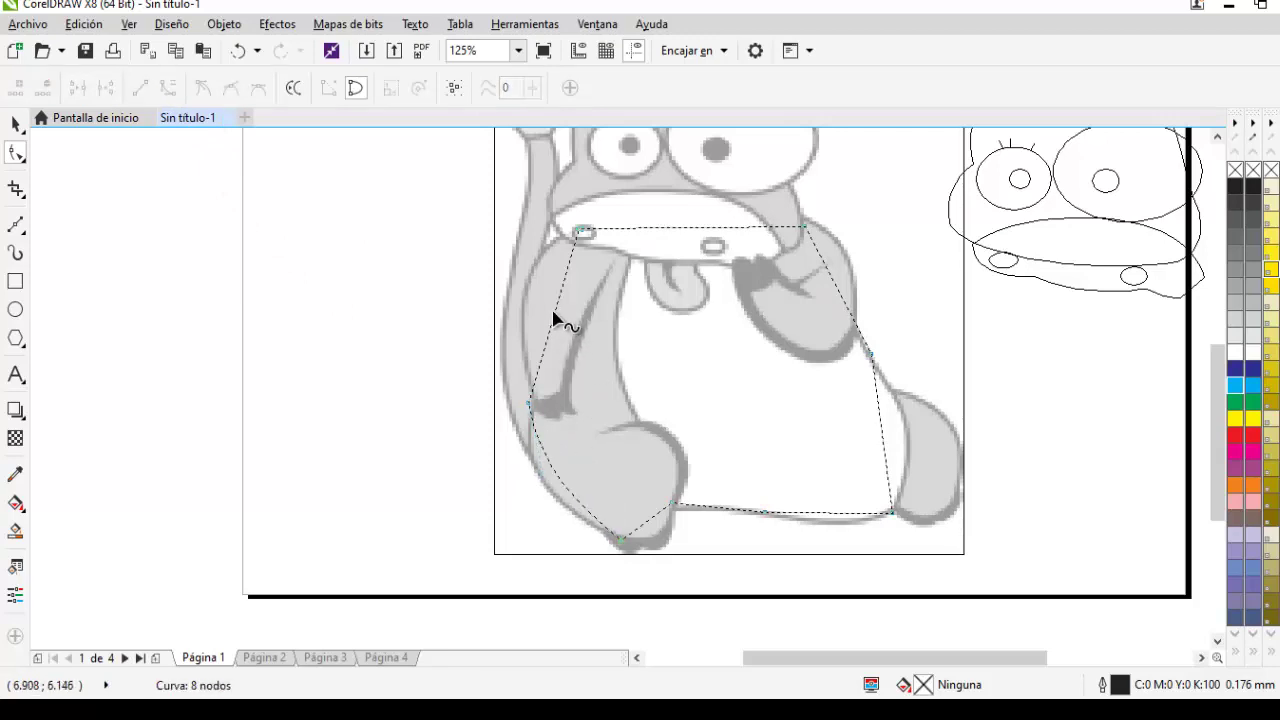
click(168, 88)
drag(555, 316, 531, 289)
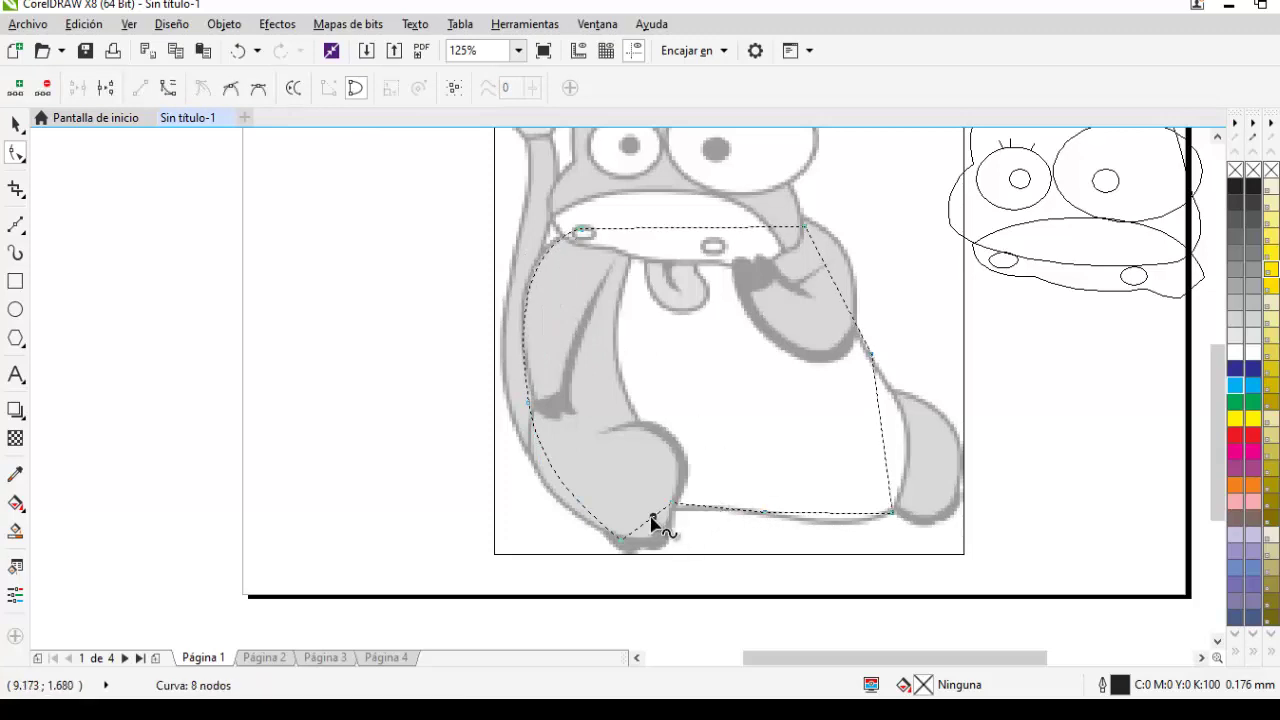
Curve the body outline's segment under the large foot, then add a node on the bottom edge and bend it along the belly's underside
scroll(665, 553, up, 2)
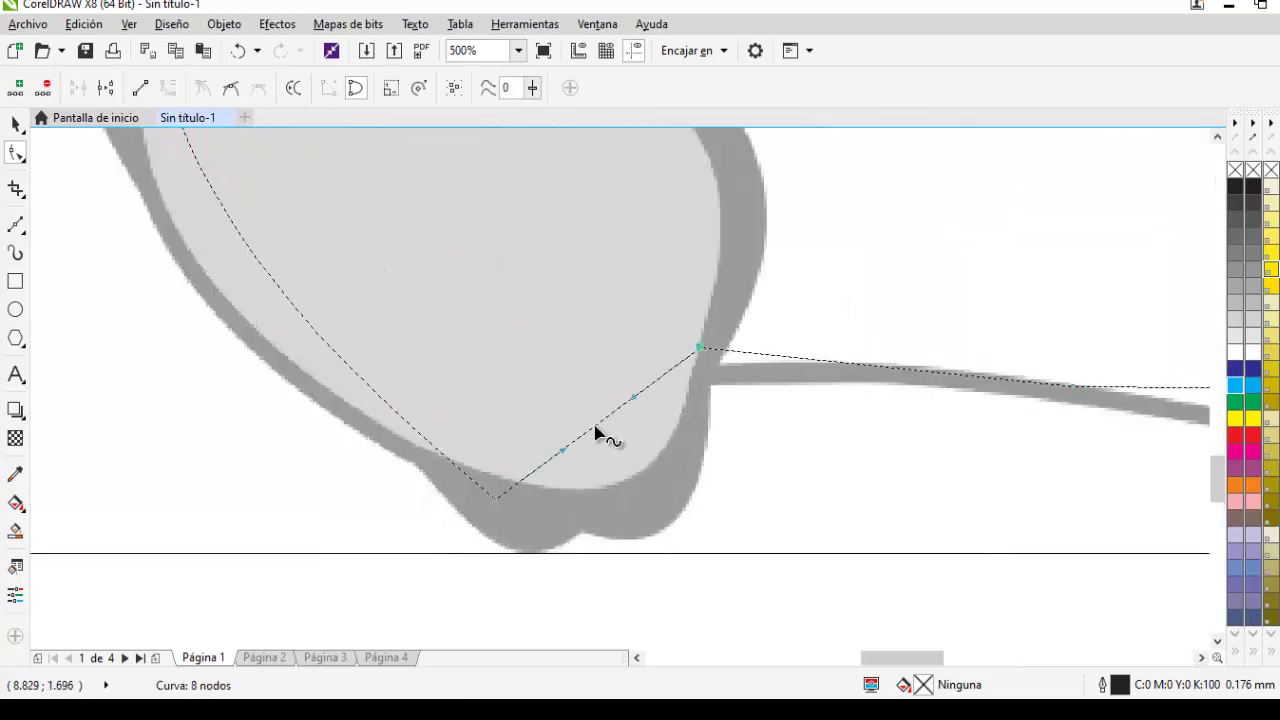
drag(600, 430, 649, 466)
scroll(740, 436, down, 1)
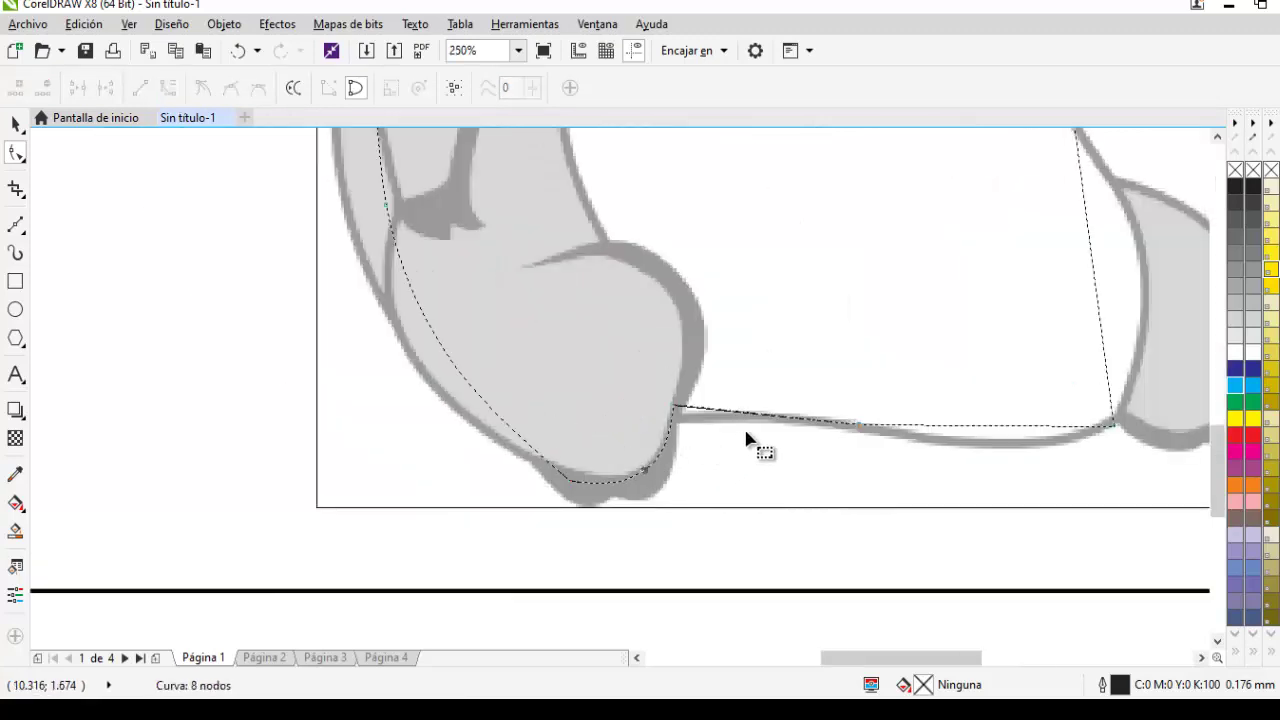
double_click(897, 426)
click(966, 424)
drag(991, 424, 1003, 450)
Convert the body outline's two segments on the big-eye side to curves and bend them along the hip and the raised arm
click(1089, 241)
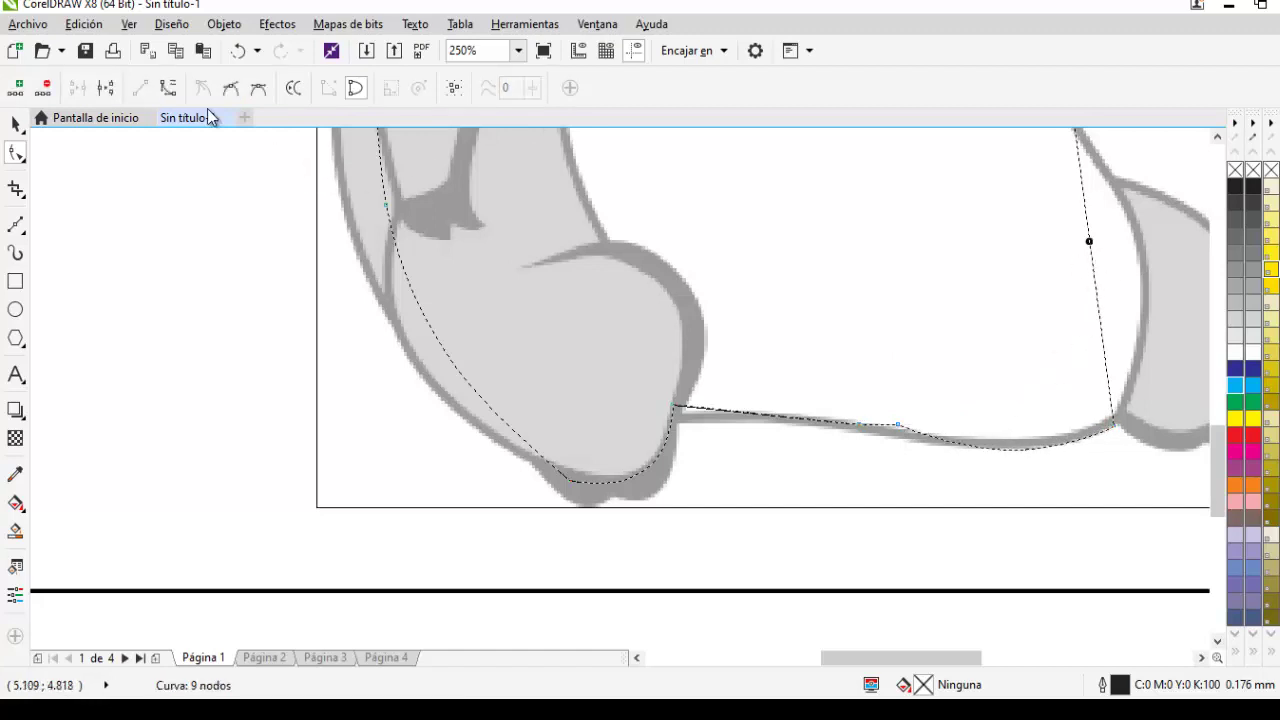
click(167, 88)
drag(1100, 251, 1143, 257)
scroll(1021, 350, down, 2)
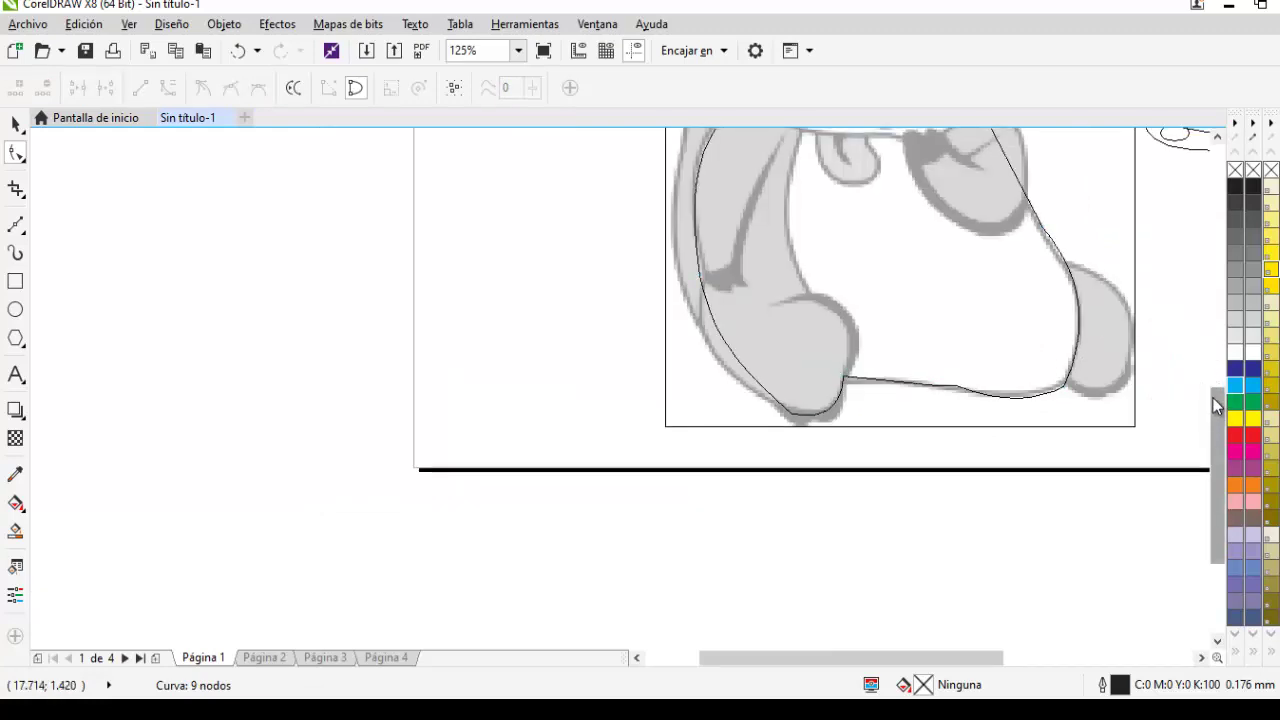
drag(1214, 408, 1200, 334)
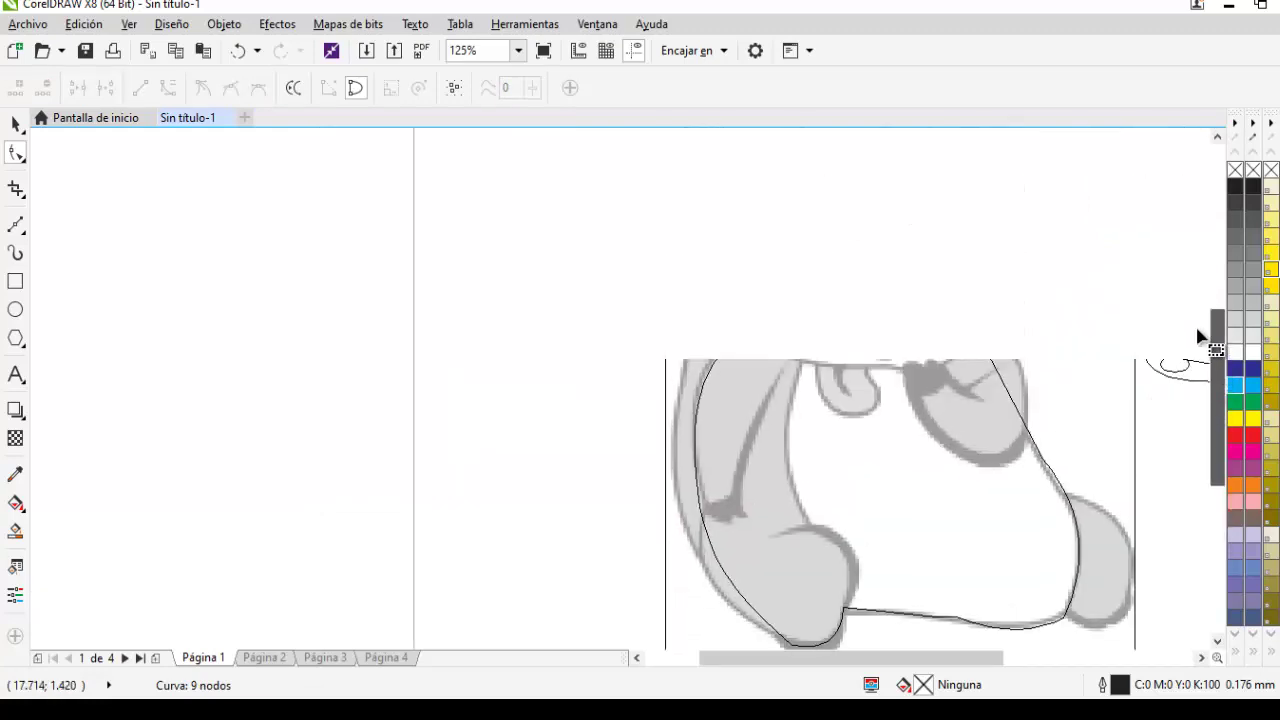
click(1002, 377)
click(1012, 397)
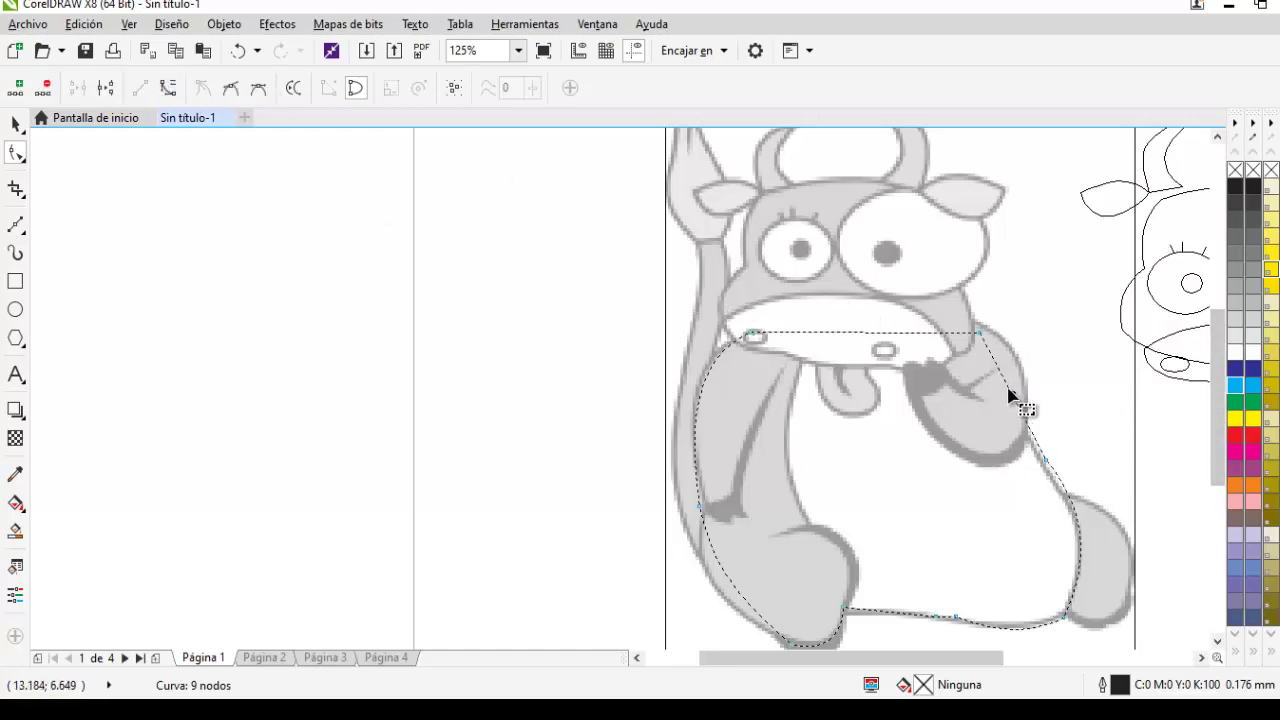
click(165, 89)
drag(1011, 390, 1032, 442)
Move the finished body outline off the drawing to the empty area on its left and deselect it
click(15, 123)
drag(752, 338, 231, 250)
click(626, 355)
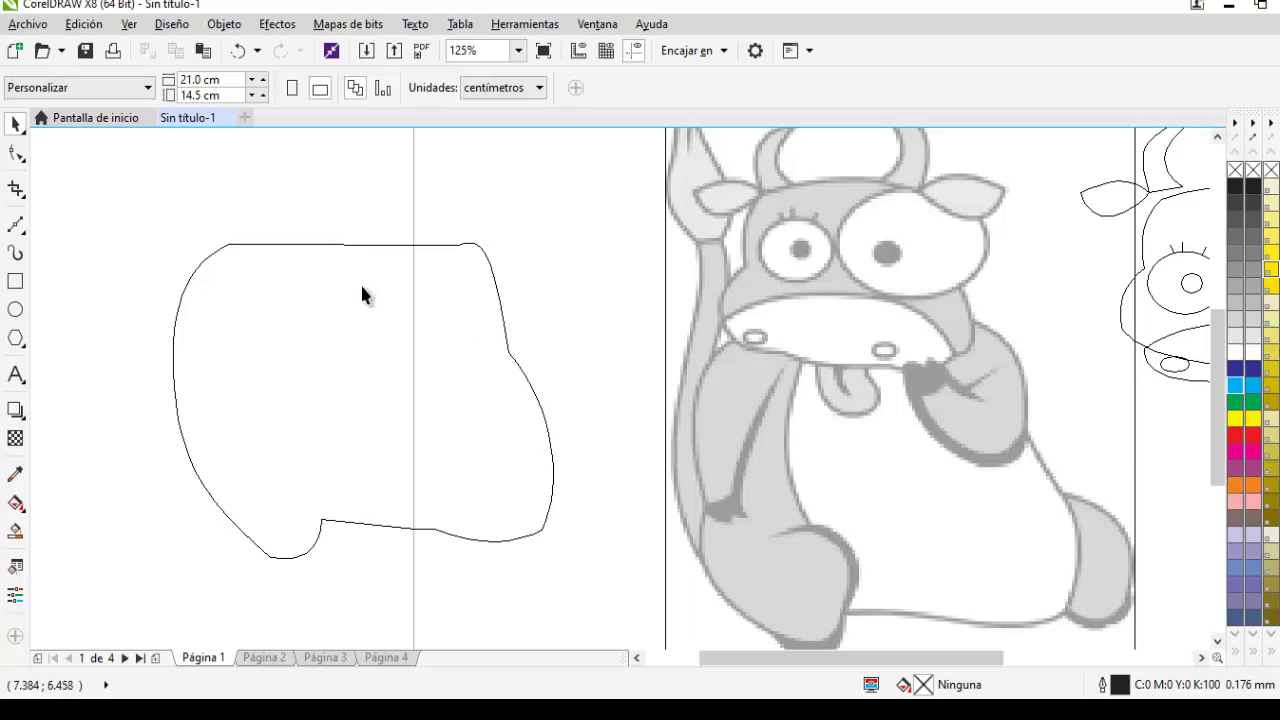
Trace a closed straight-segment Bézier outline around the bull's white belly, from the muzzle down to the feet and back
click(10, 228)
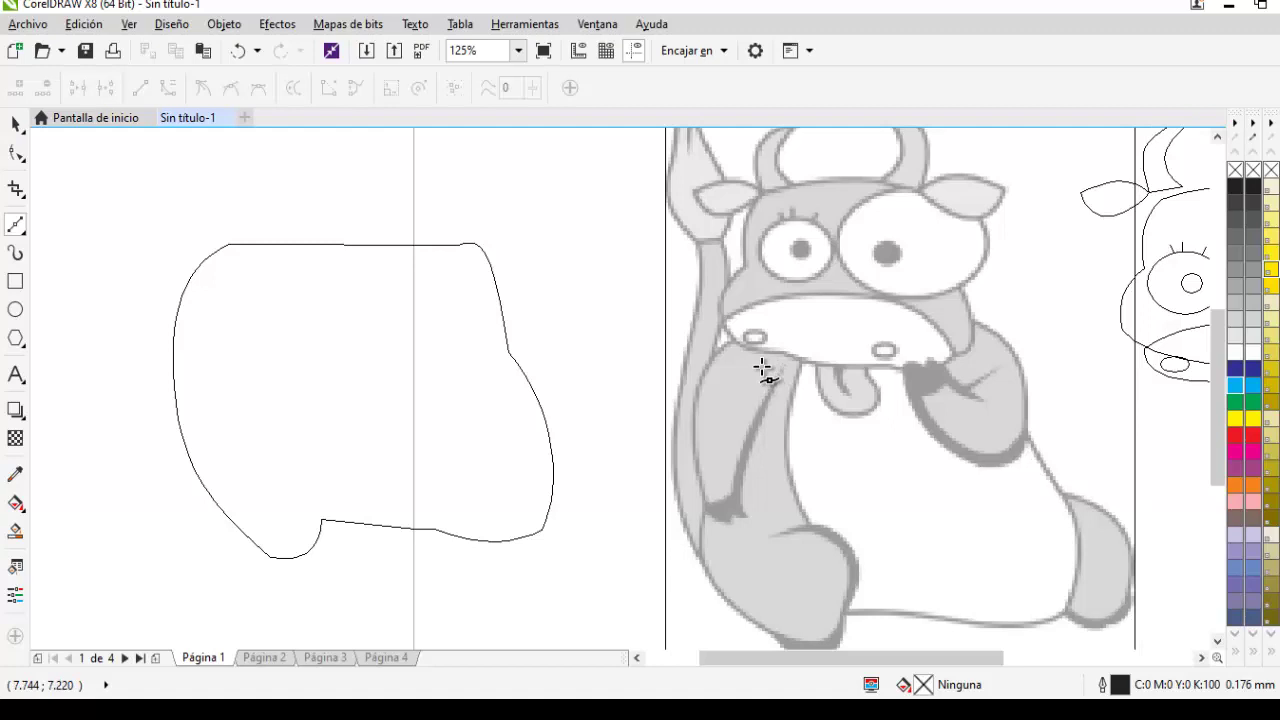
click(800, 350)
click(817, 525)
key(space)
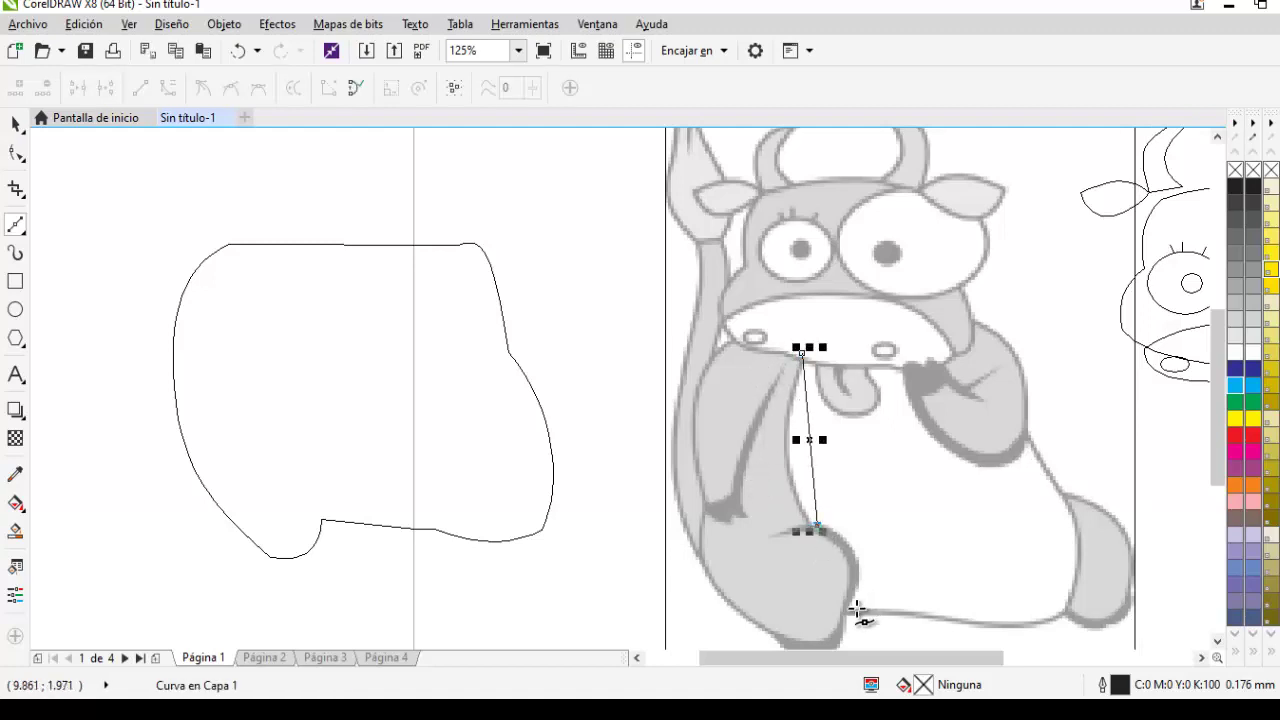
click(857, 608)
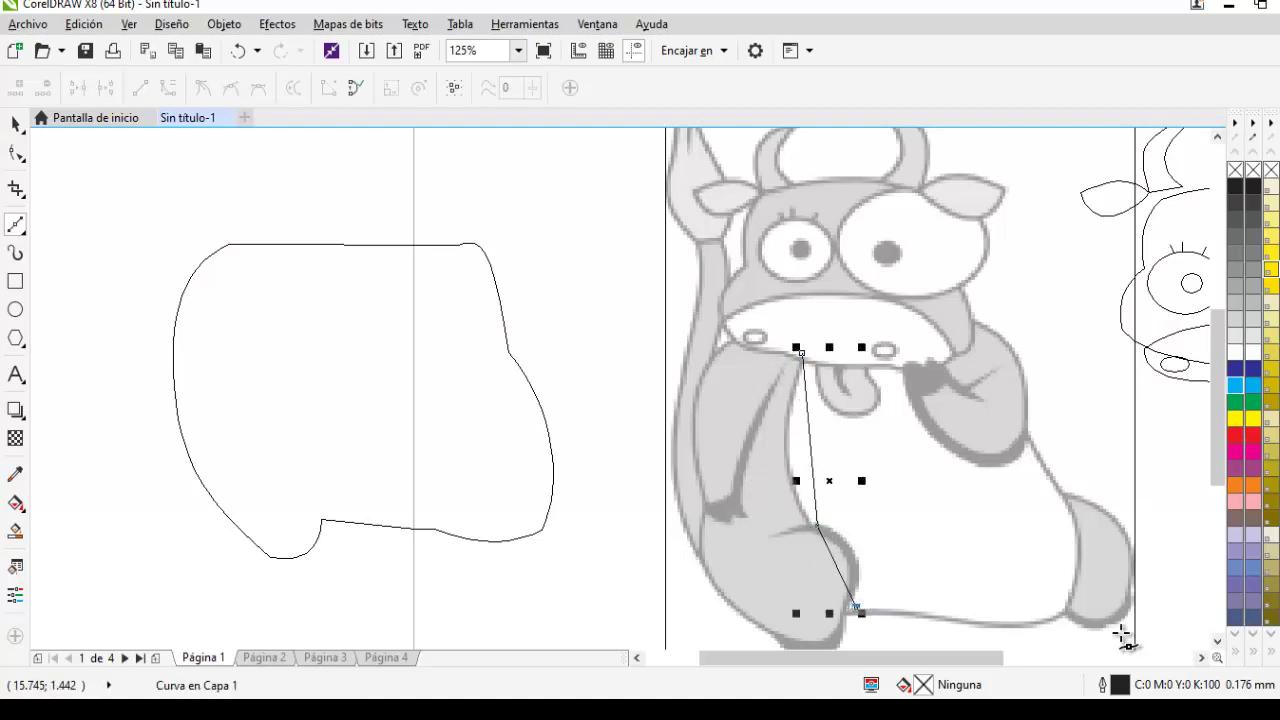
click(1068, 614)
click(1041, 458)
click(968, 350)
click(802, 352)
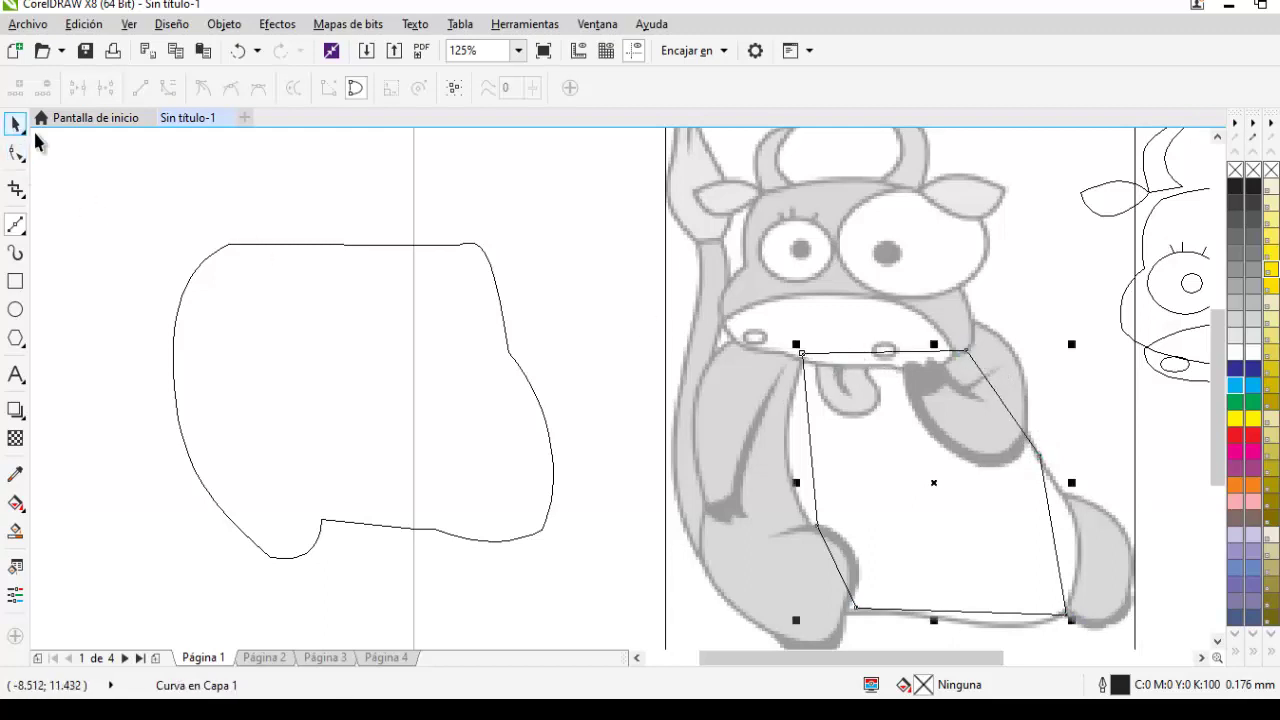
Bend the belly outline's edge beside the hanging arm to follow the drawing and shift the node at the large foot's base left
click(15, 152)
click(809, 444)
click(170, 90)
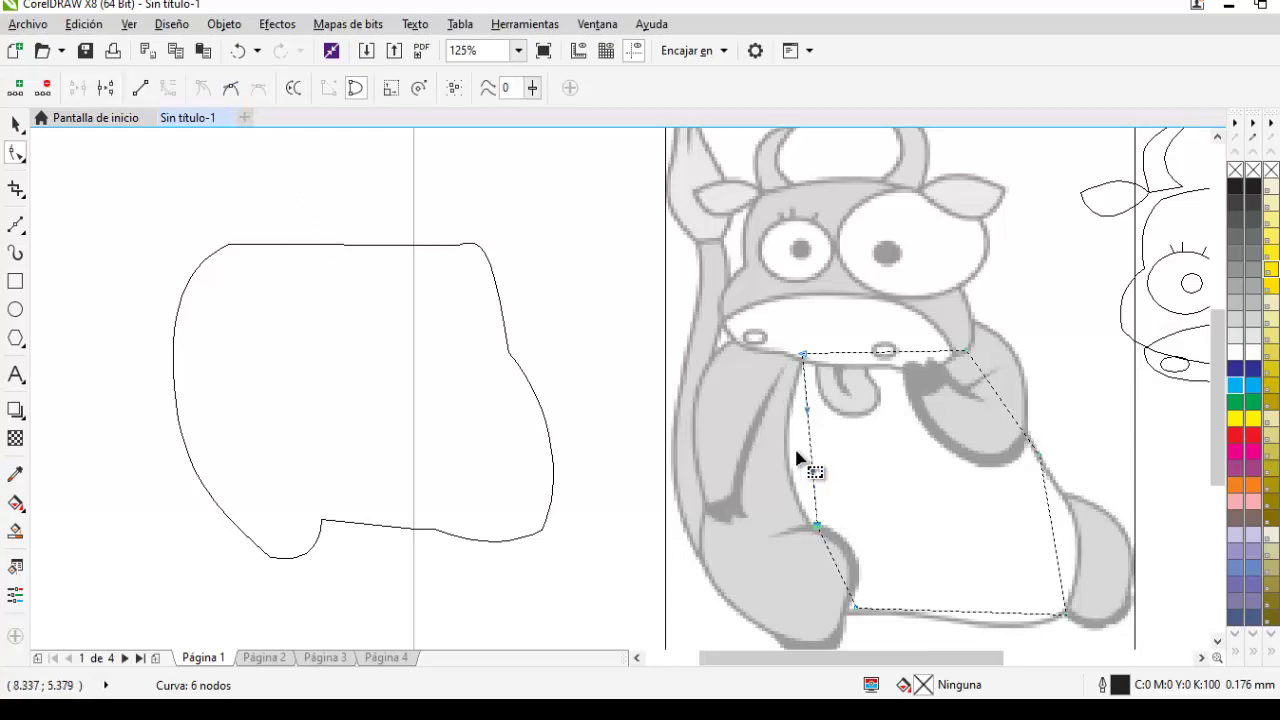
drag(808, 451, 786, 451)
click(854, 607)
key(Left)
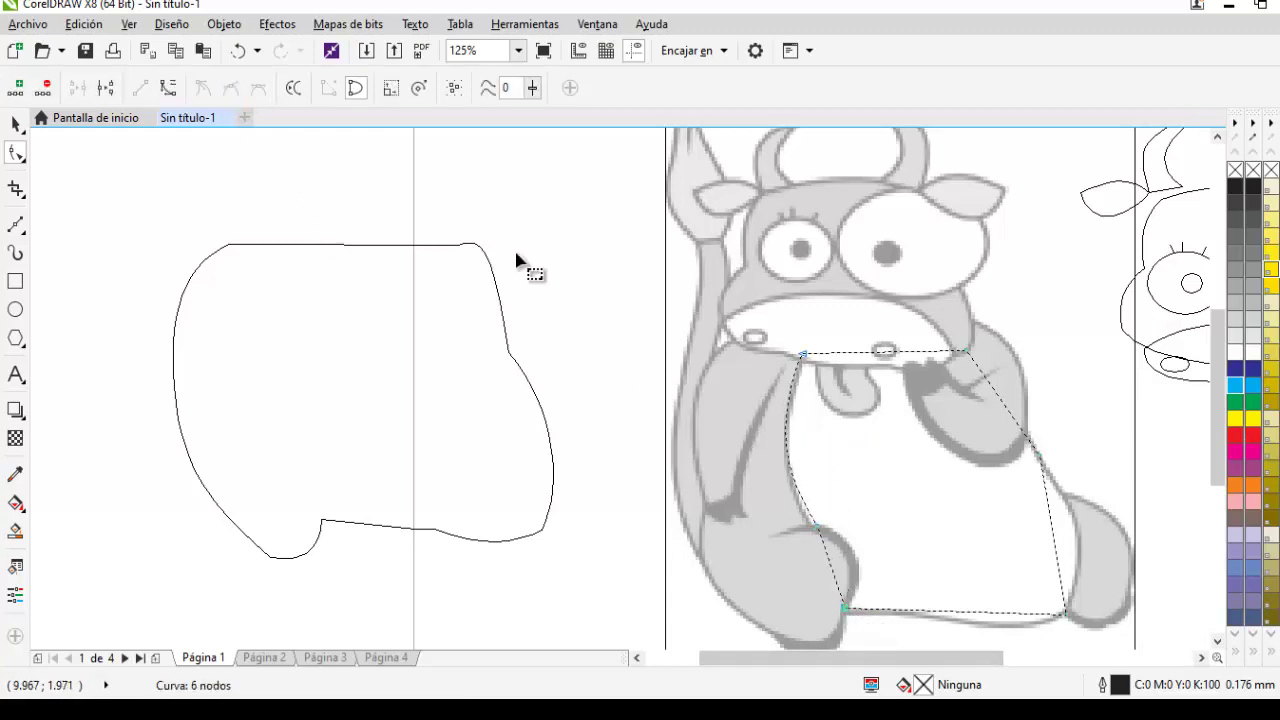
key(space)
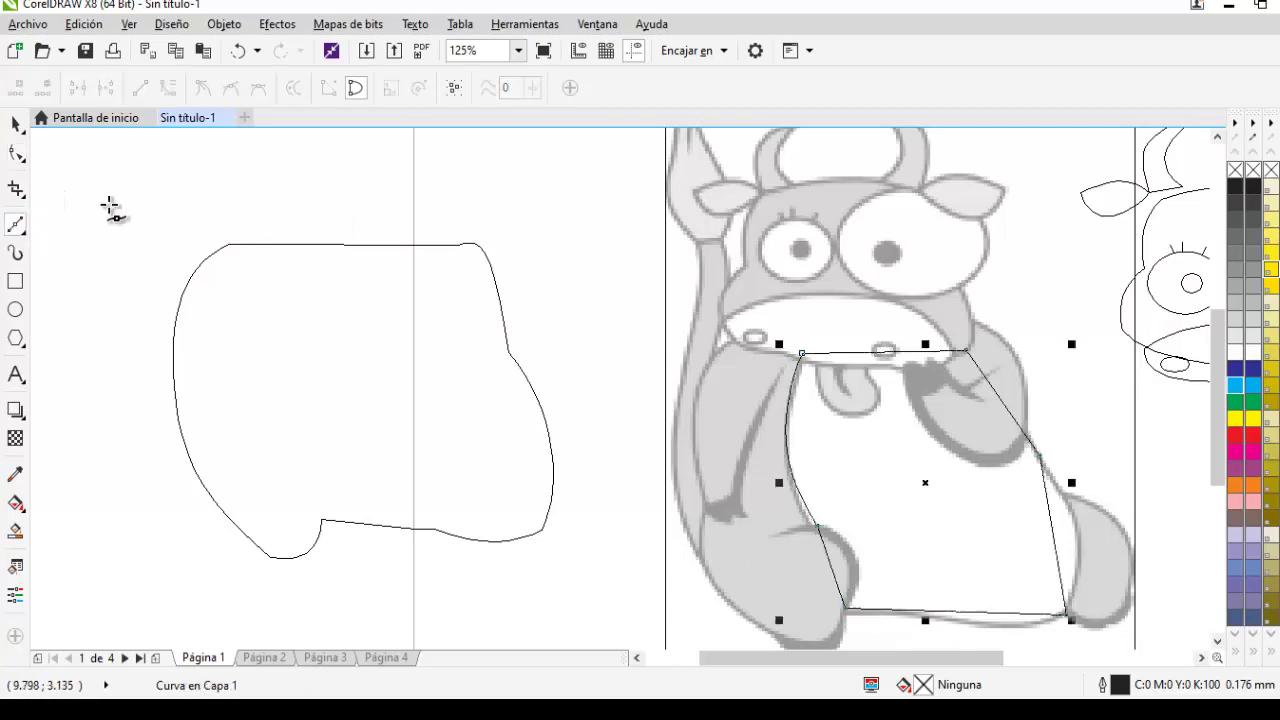
Convert the belly outline's segment beside the large foot to a curve and bend it around the foot's rounded top
click(22, 157)
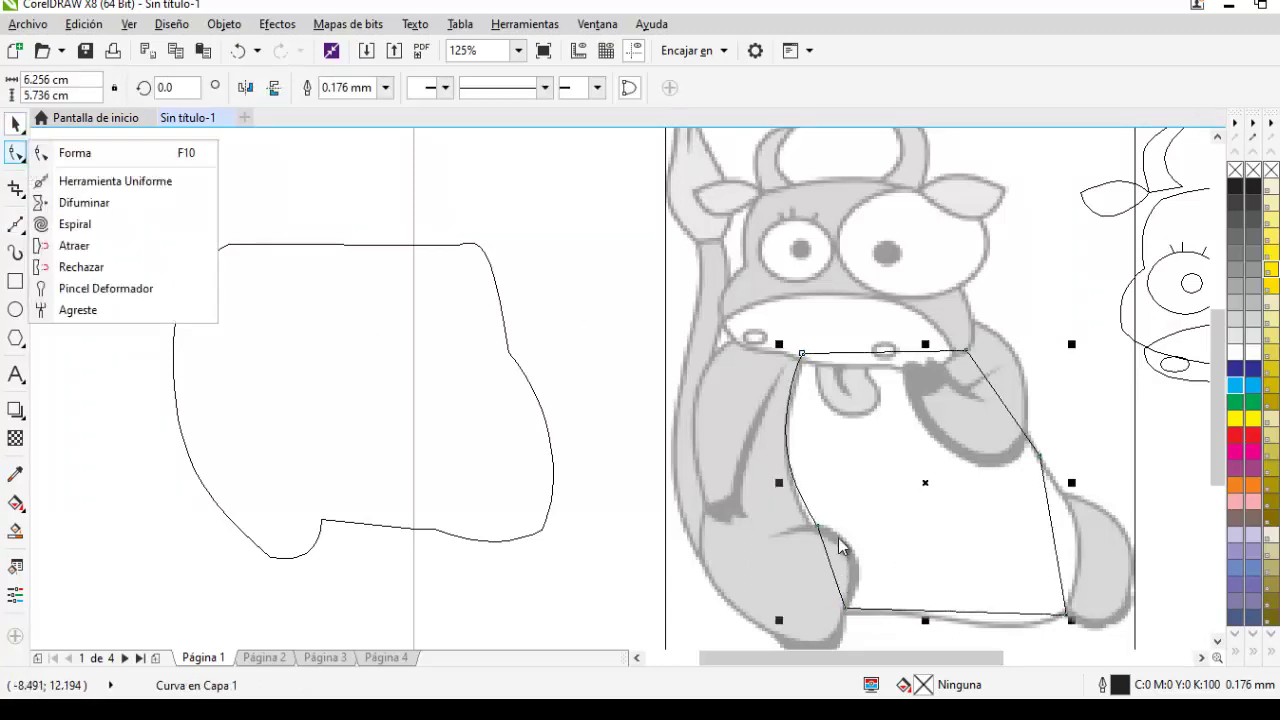
click(60, 156)
scroll(879, 533, up, 2)
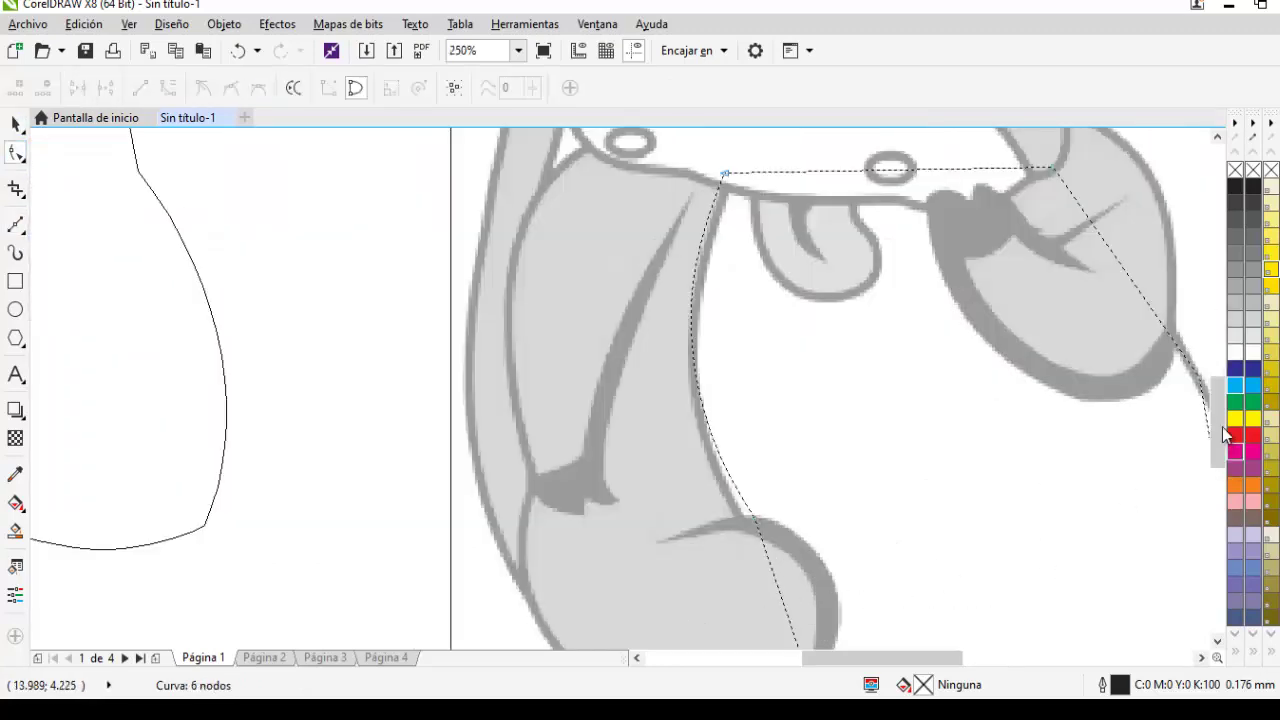
drag(1215, 424, 1220, 463)
click(785, 378)
click(172, 90)
drag(819, 343, 821, 345)
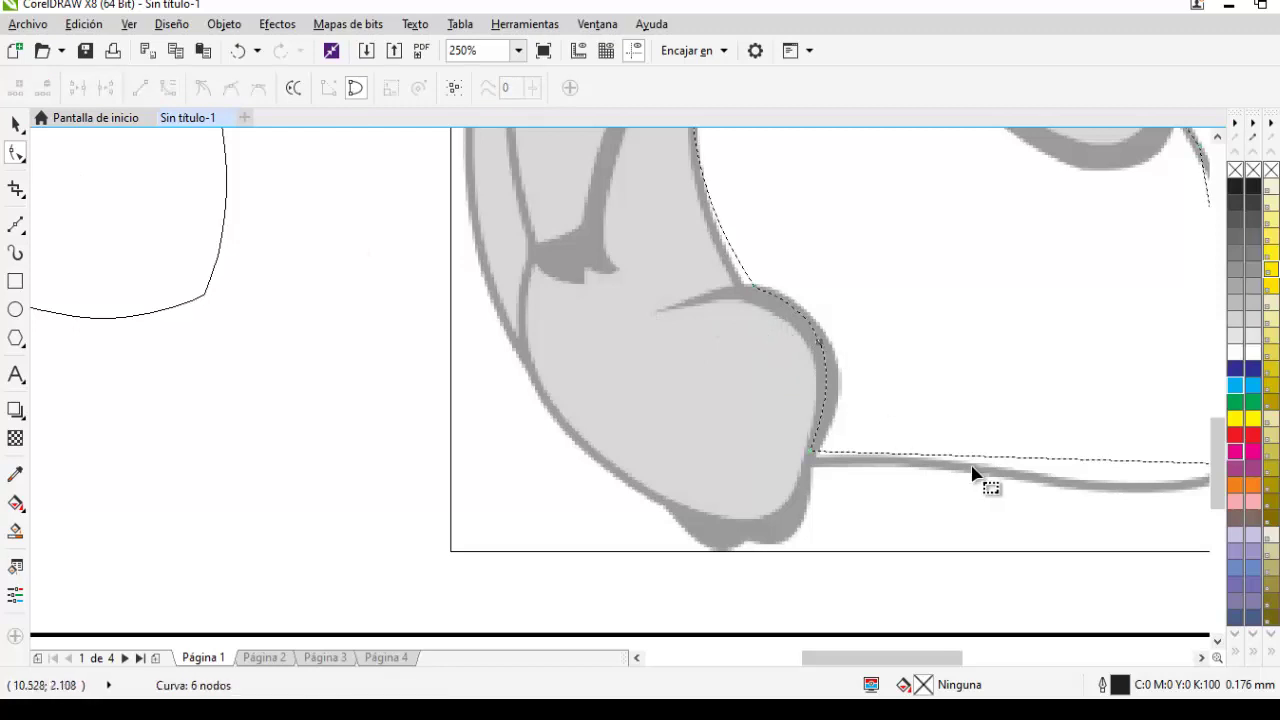
Add a node on the belly outline's bottom edge and curve that edge along the drawing's wavy underside
scroll(962, 469, down, 1)
drag(953, 658, 1031, 658)
scroll(735, 490, up, 2)
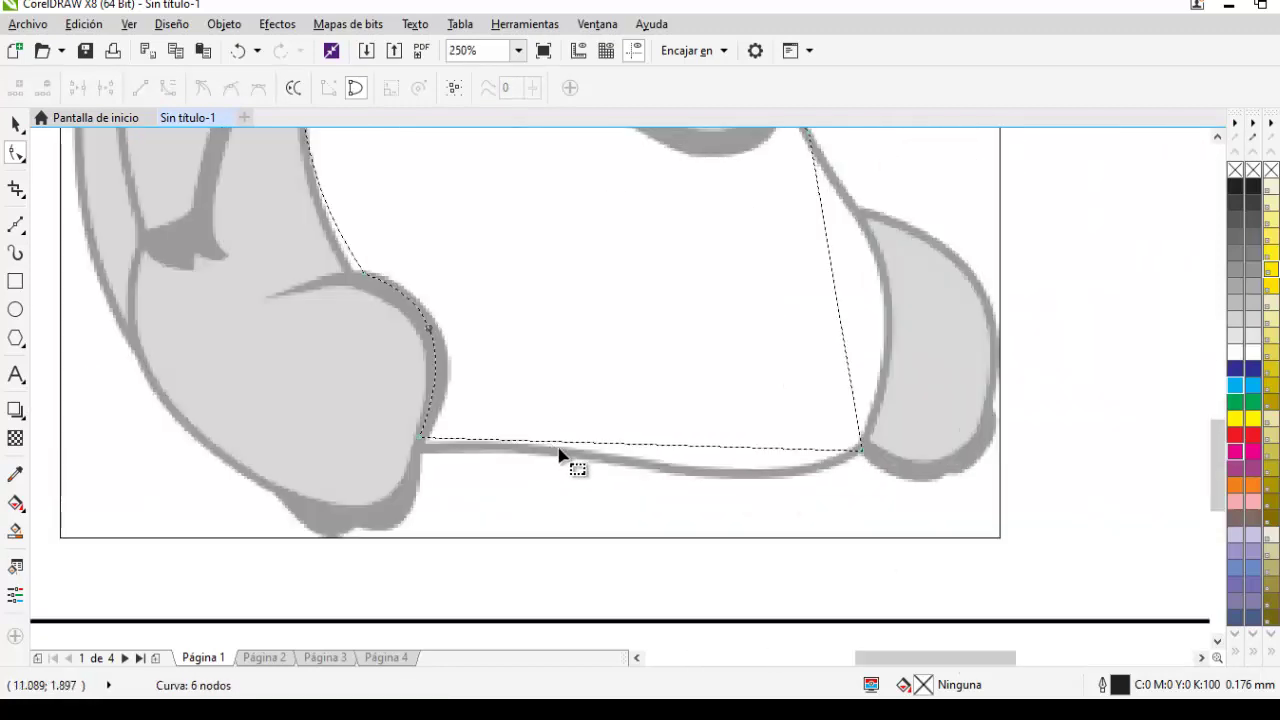
double_click(611, 446)
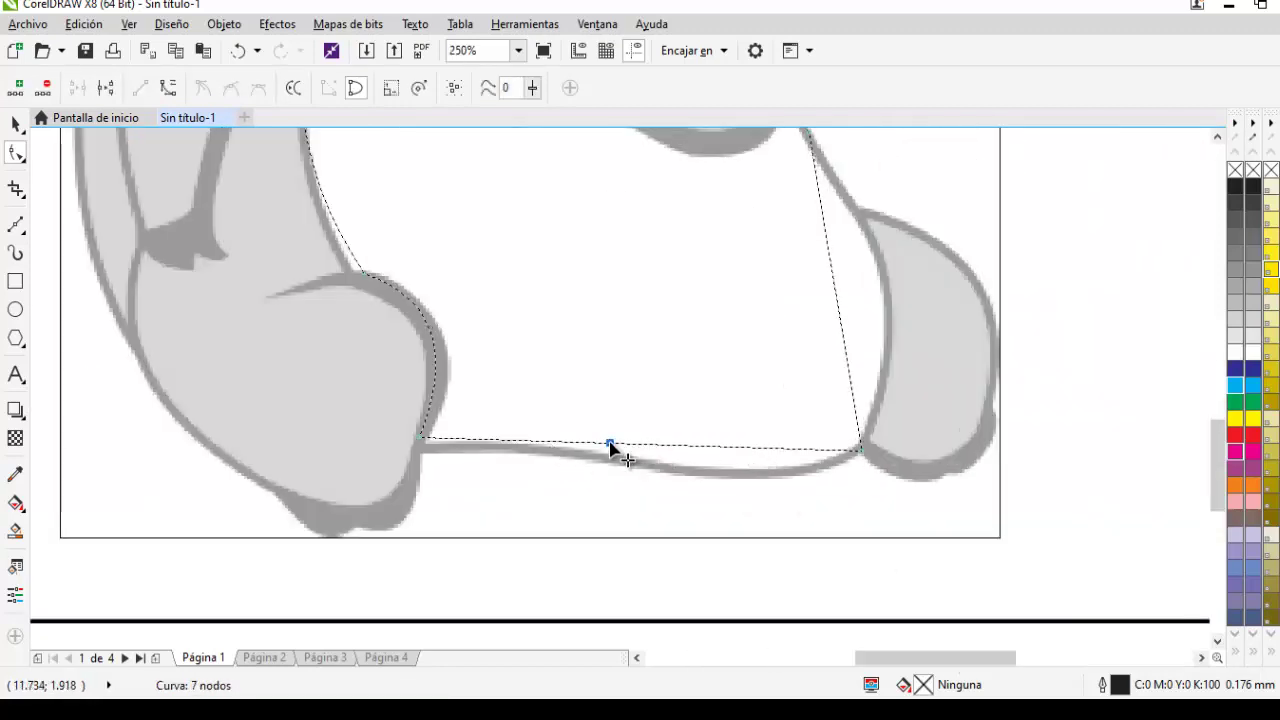
drag(607, 449, 770, 476)
click(165, 90)
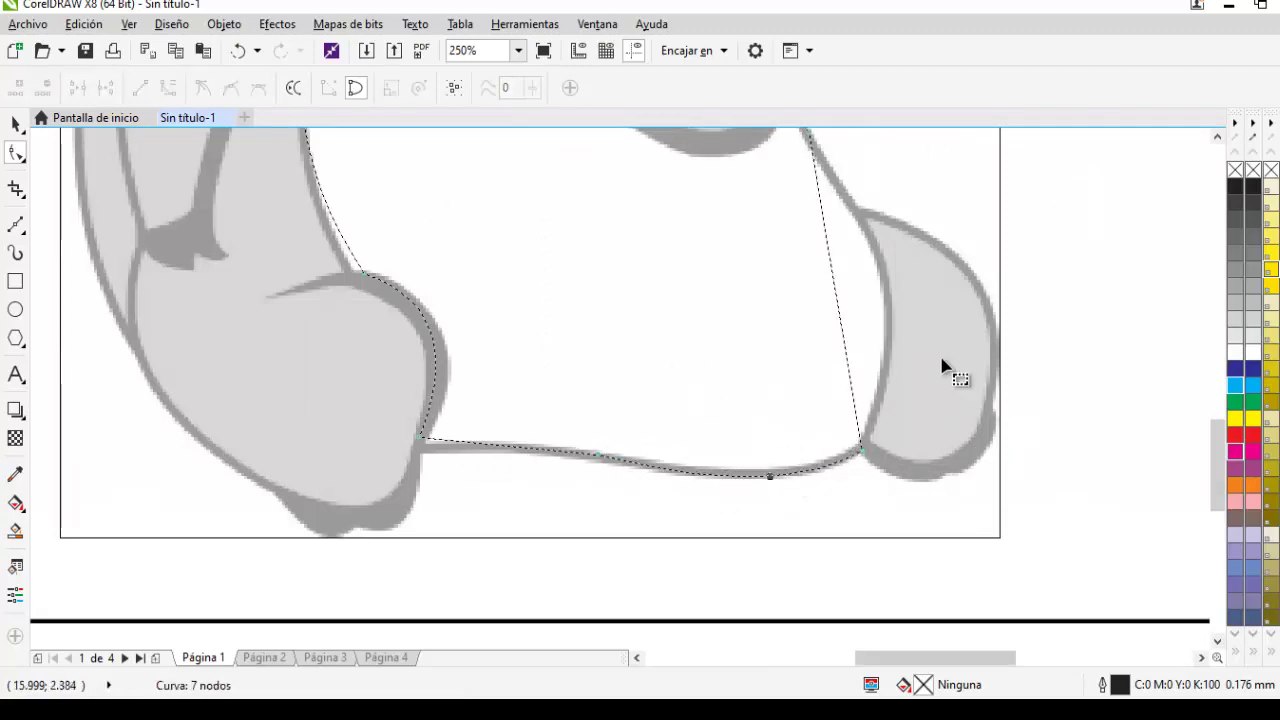
Convert the belly outline's edge beside the small rear foot to a curve and bend it along the foot's inner line
click(833, 278)
click(168, 90)
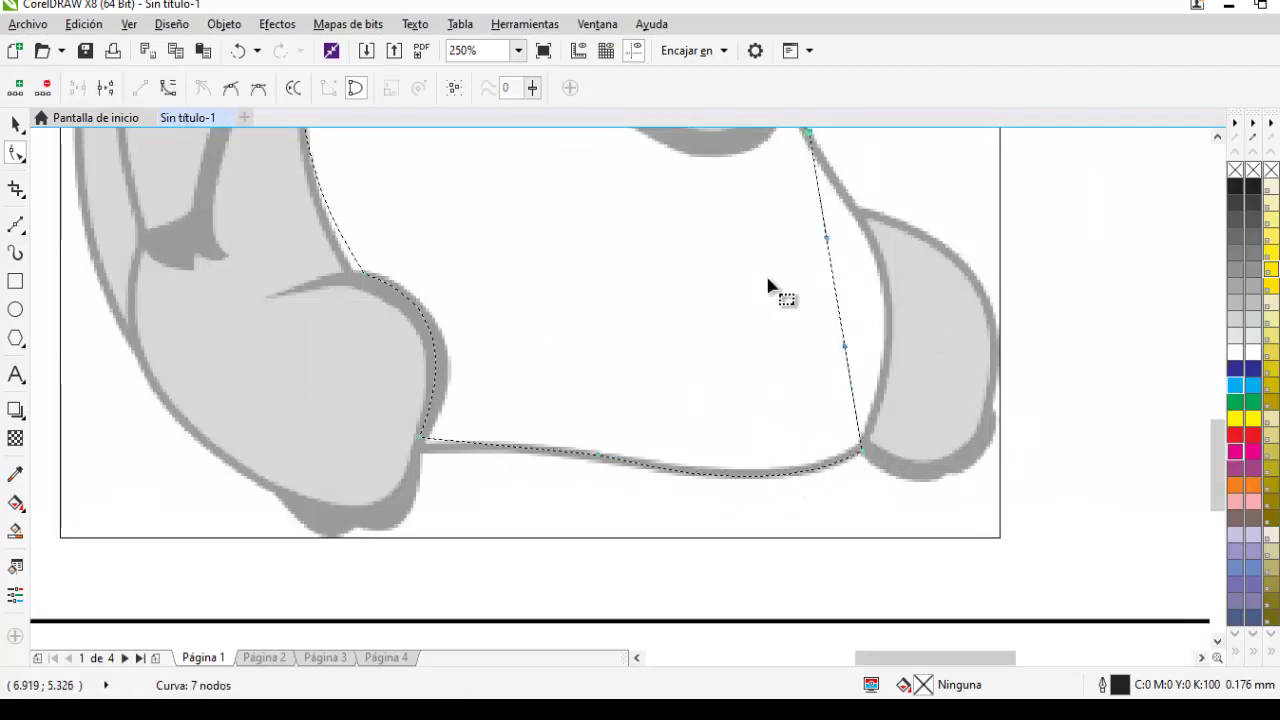
drag(834, 286, 885, 290)
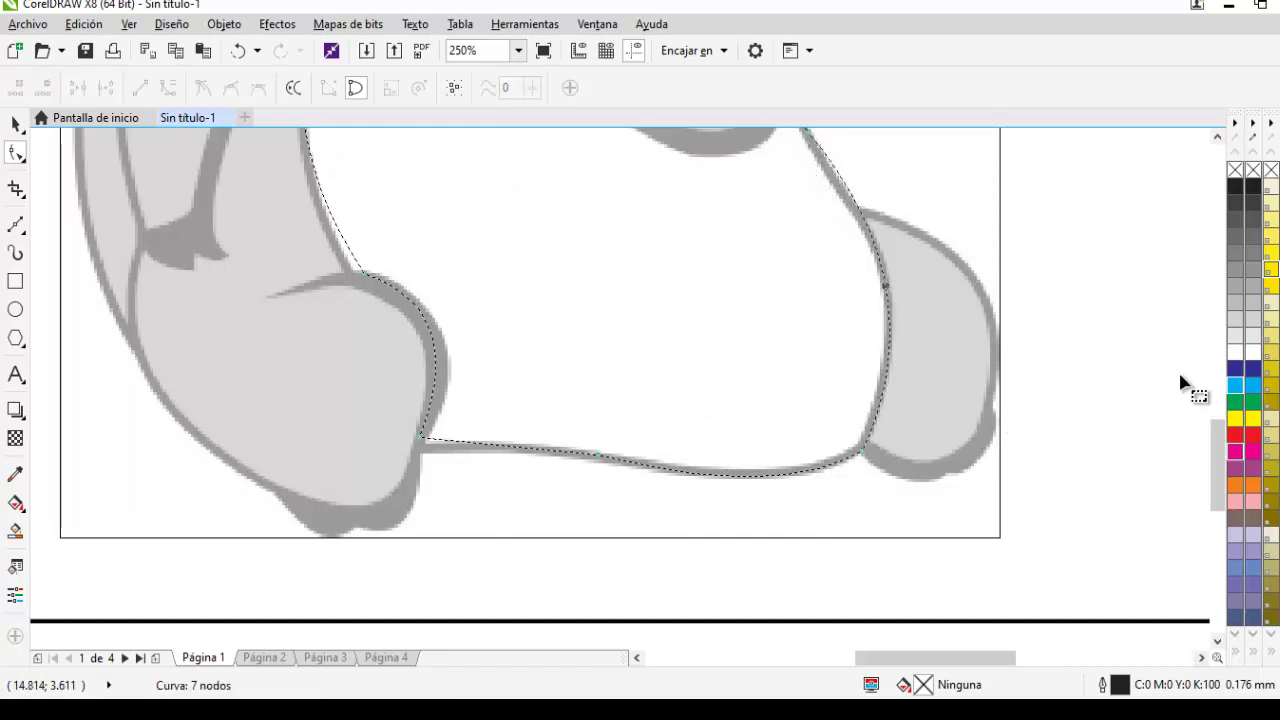
scroll(1134, 414, up, 5)
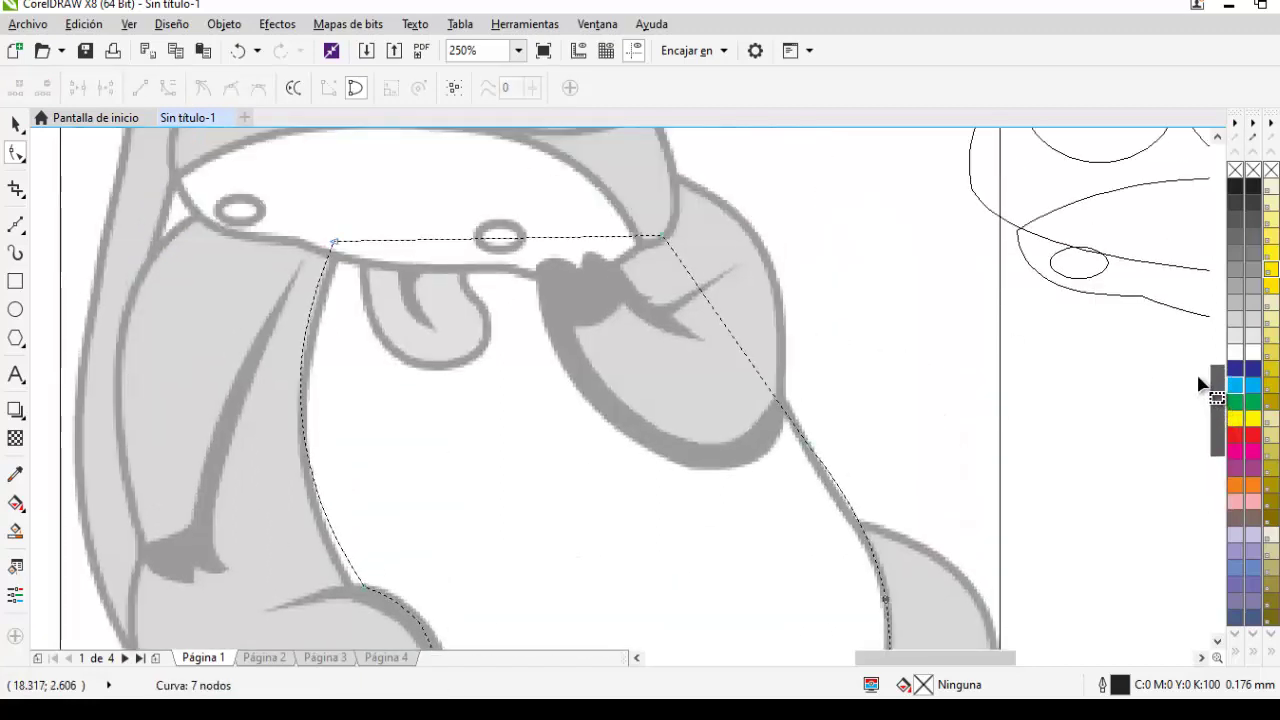
Move the belly outline off the reference drawing and place it inside the traced body outline
scroll(865, 383, down, 5)
click(16, 123)
drag(697, 395, 434, 349)
click(497, 449)
scroll(497, 441, up, 3)
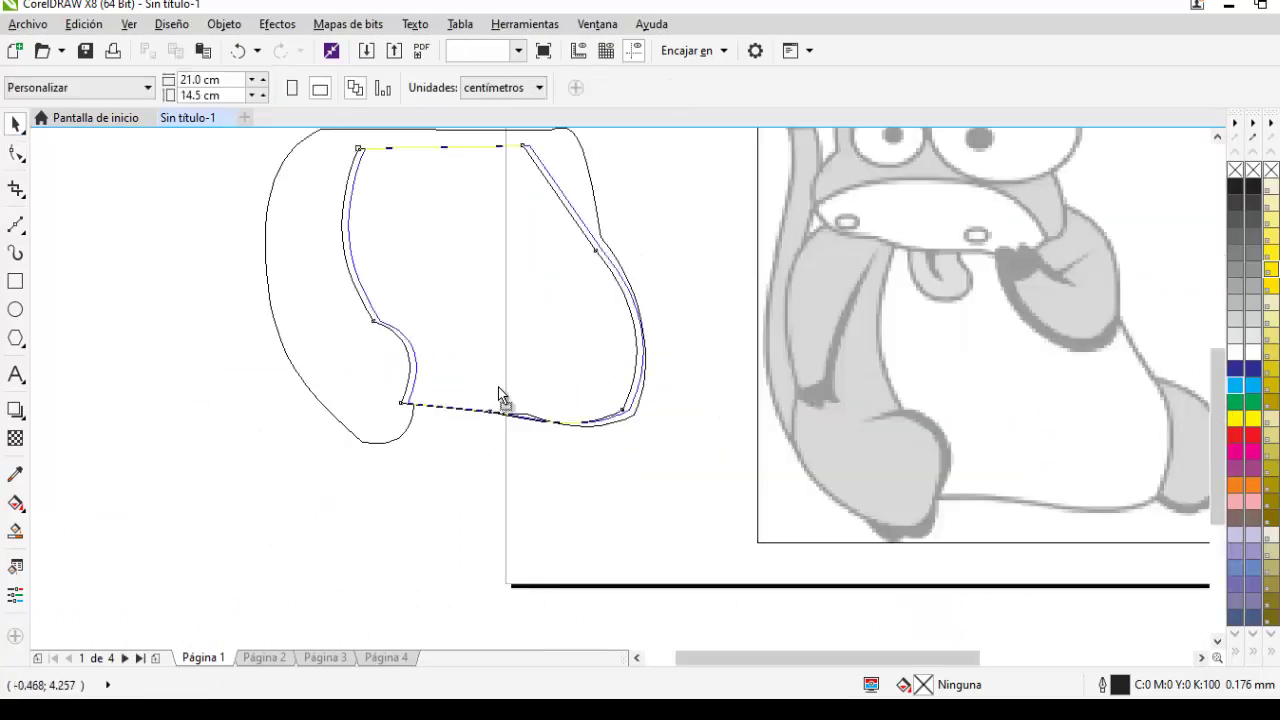
click(495, 402)
click(578, 460)
scroll(659, 352, down, 2)
scroll(659, 352, up, 2)
Draw a closed straight-sided Bézier outline around the hanging arm's long crease and the dark hand shading beneath it
click(12, 222)
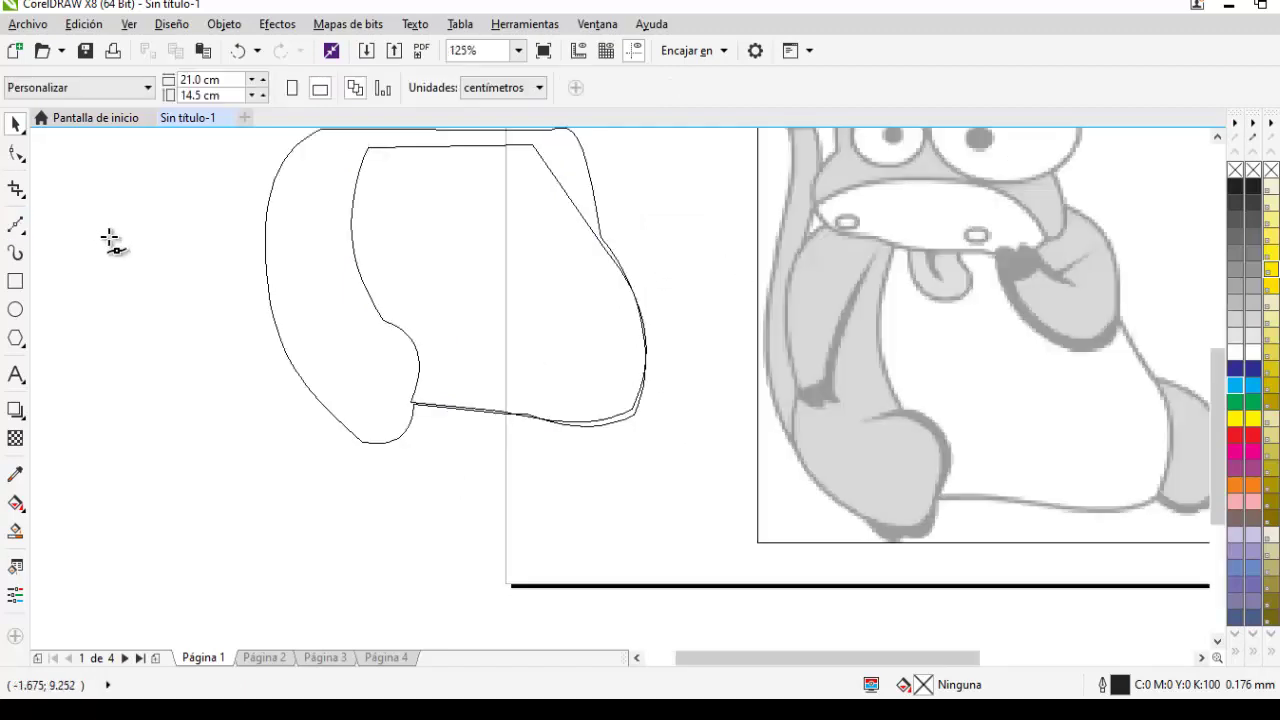
scroll(888, 253, up, 2)
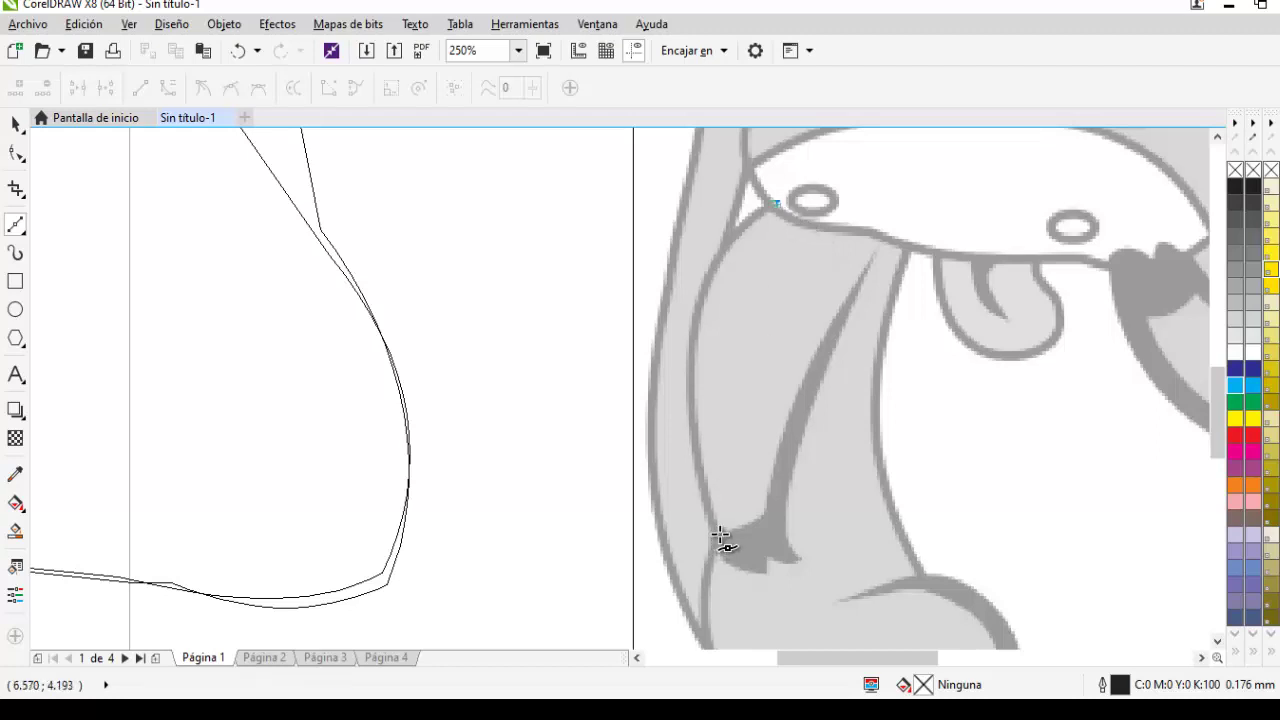
drag(721, 537, 764, 515)
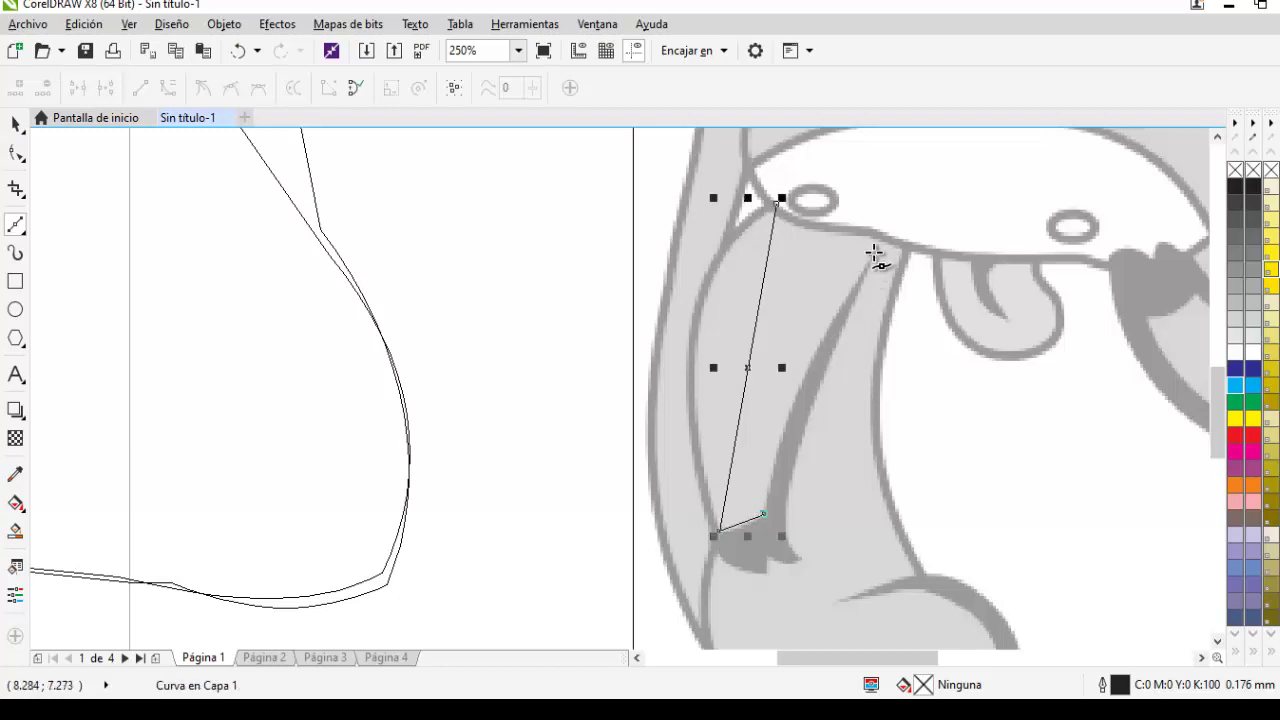
key(ctrl+z)
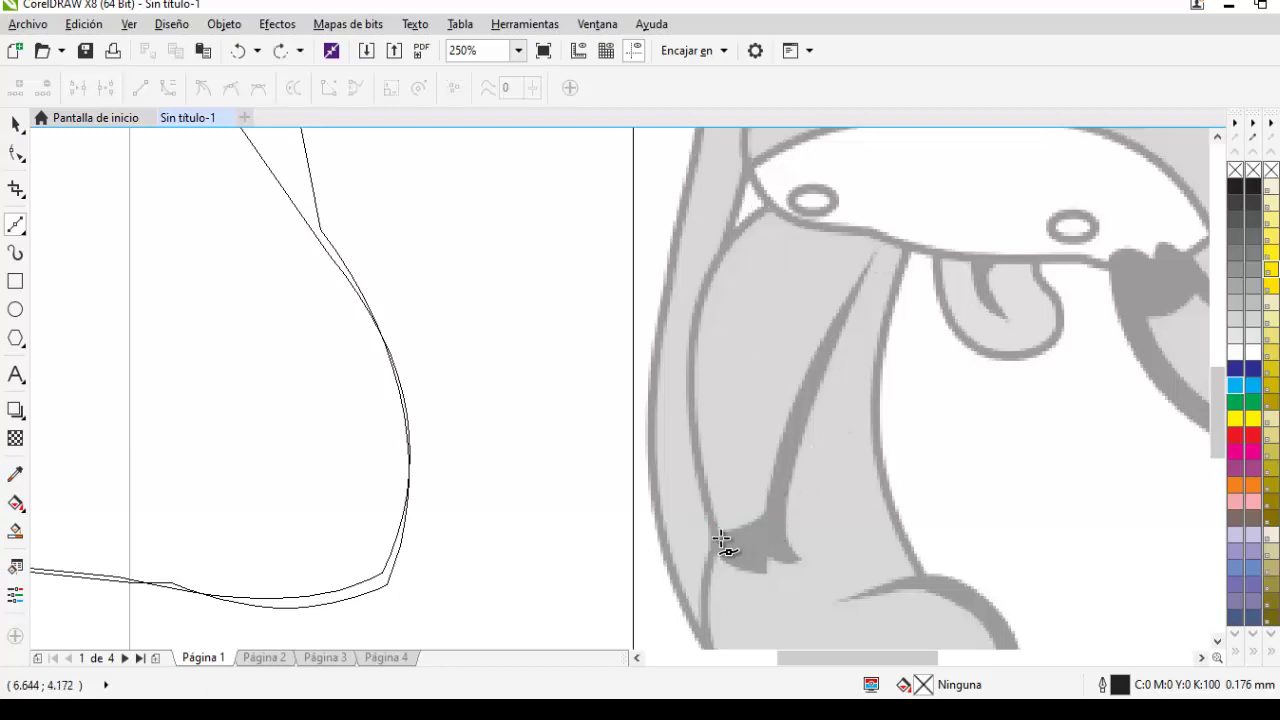
click(716, 538)
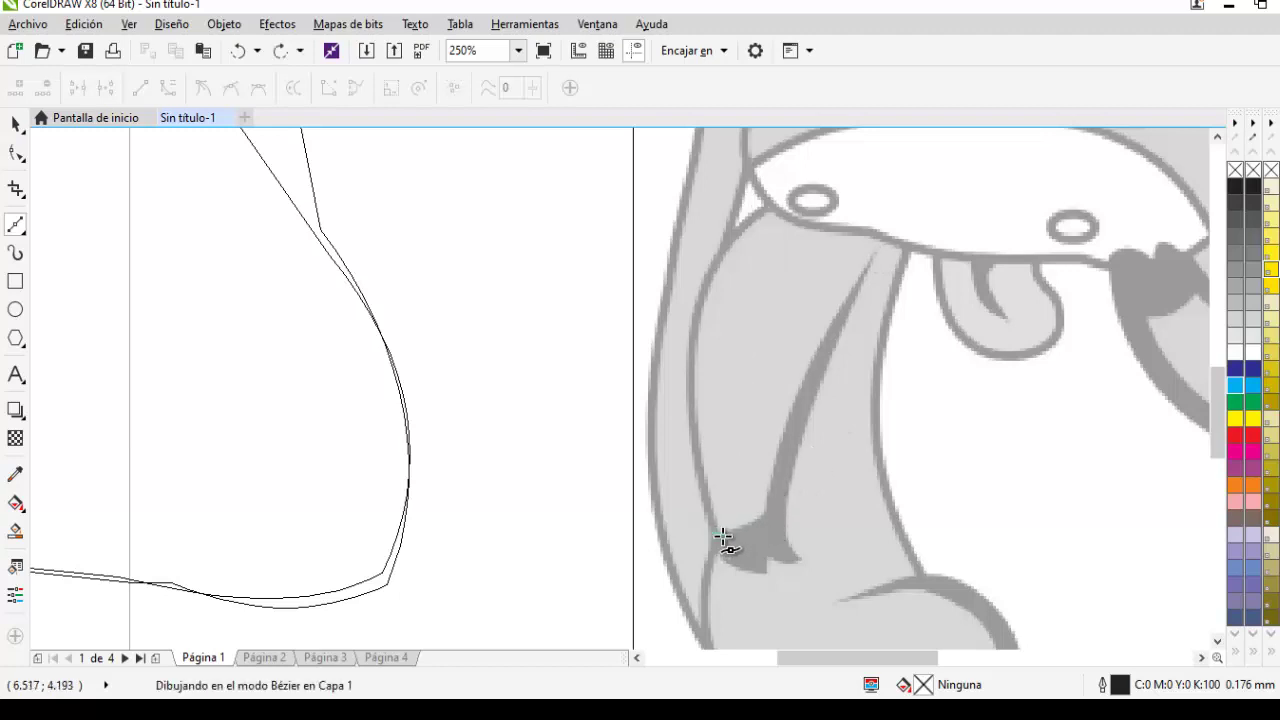
click(764, 516)
click(871, 250)
click(783, 518)
click(801, 555)
click(770, 574)
click(716, 537)
Convert the crease outline's long left edge to a curve and bend it along the arm crease
scroll(775, 574, up, 1)
scroll(1216, 431, down, 4)
scroll(919, 657, right, 3)
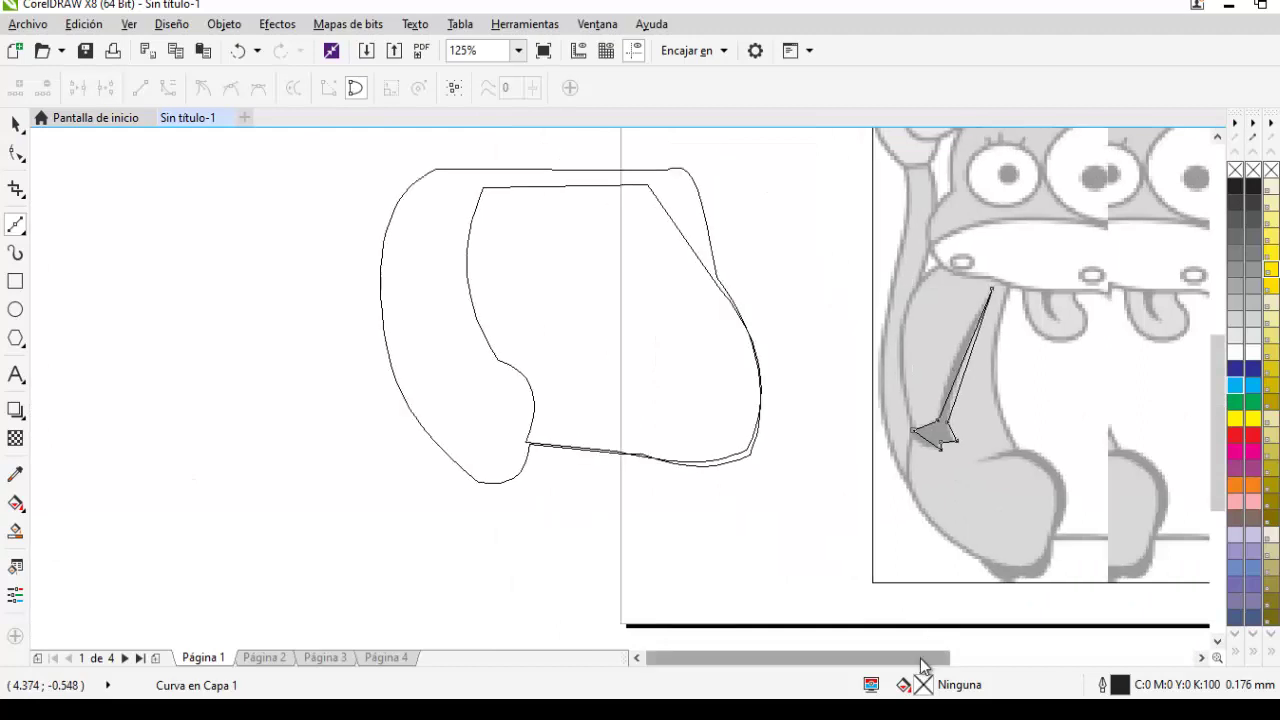
scroll(757, 340, up, 2)
click(10, 150)
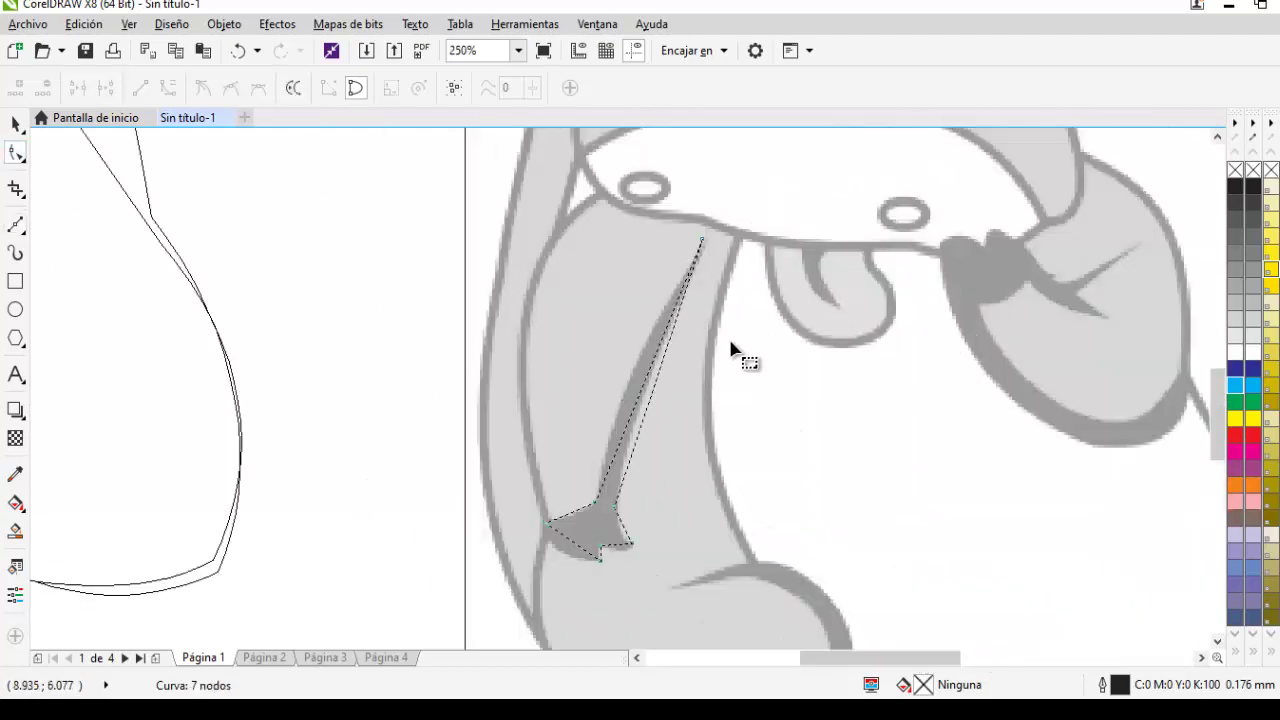
scroll(663, 394, up, 2)
click(613, 419)
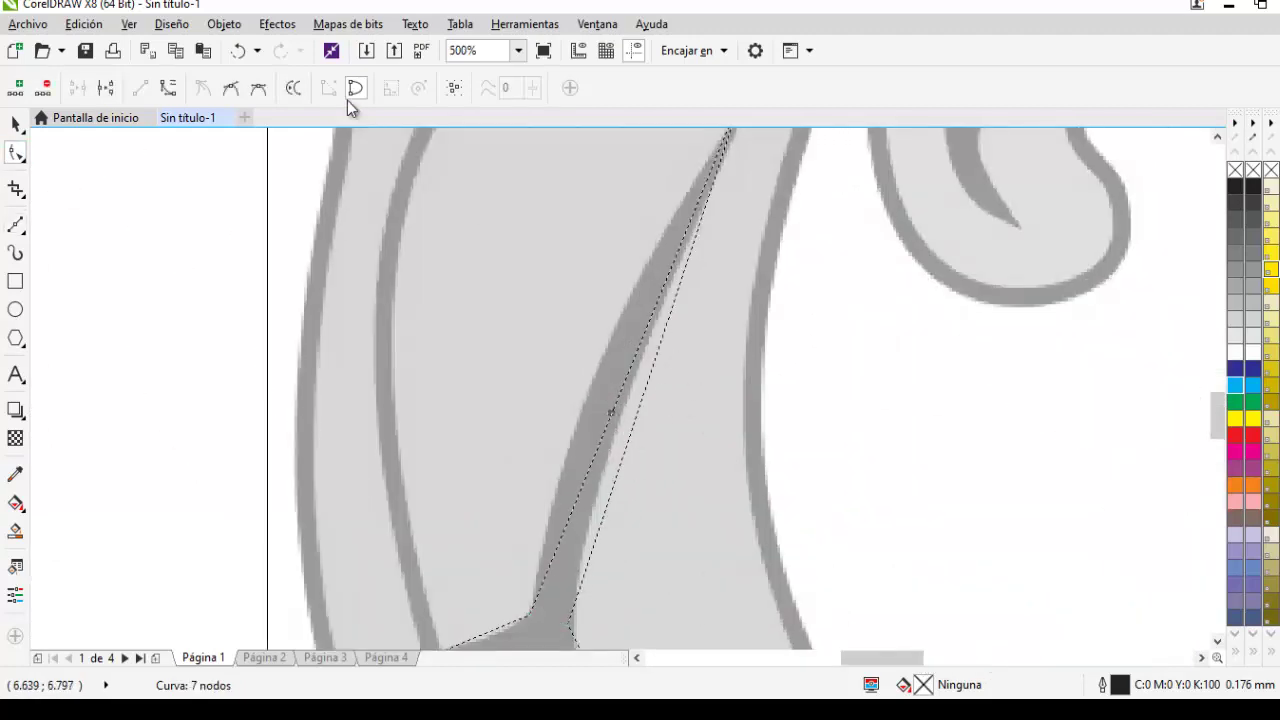
click(184, 90)
drag(629, 394, 602, 360)
Convert the crease outline's long right edge to a curve and bend it to the drawn crease
scroll(1080, 335, down, 2)
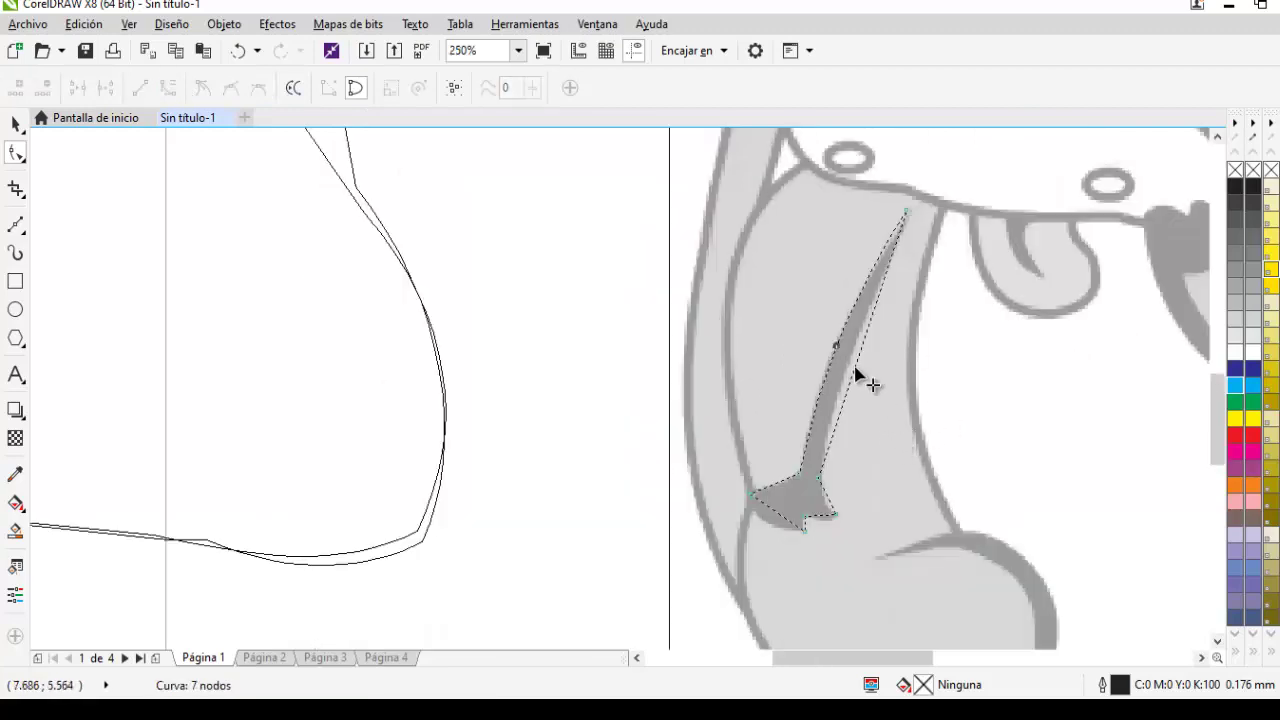
click(168, 88)
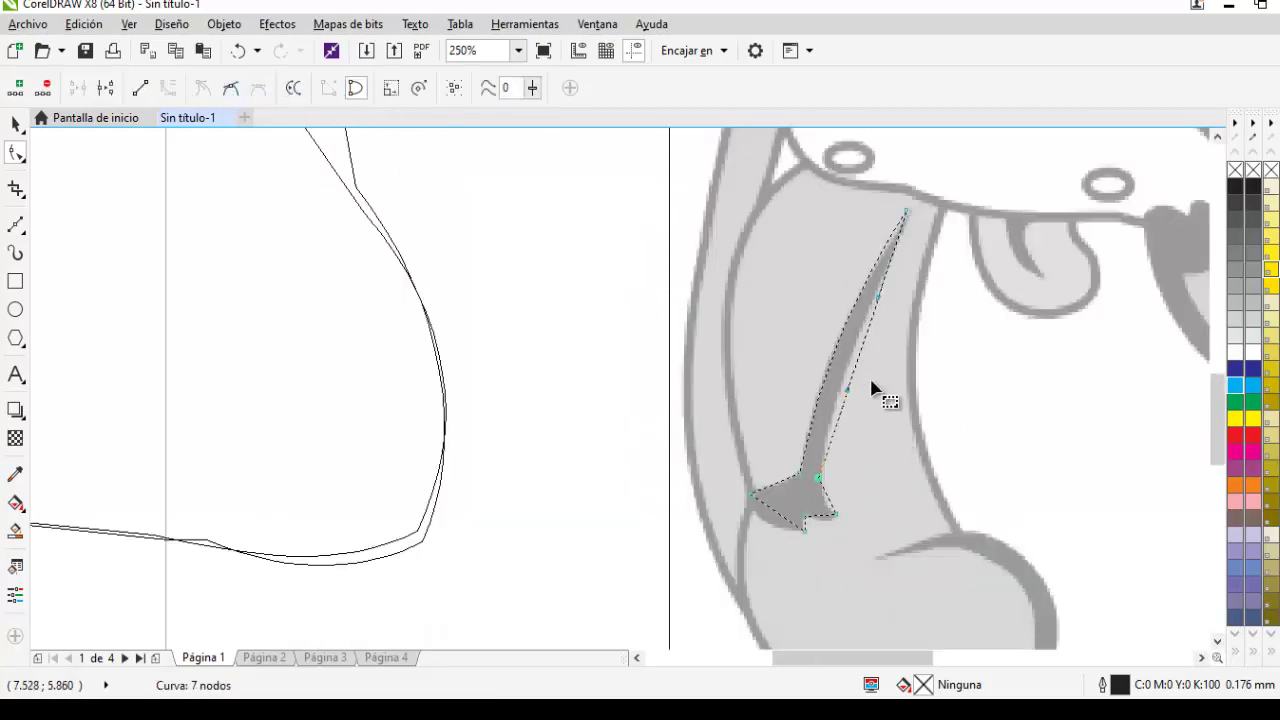
scroll(871, 386, up, 2)
drag(830, 368, 813, 365)
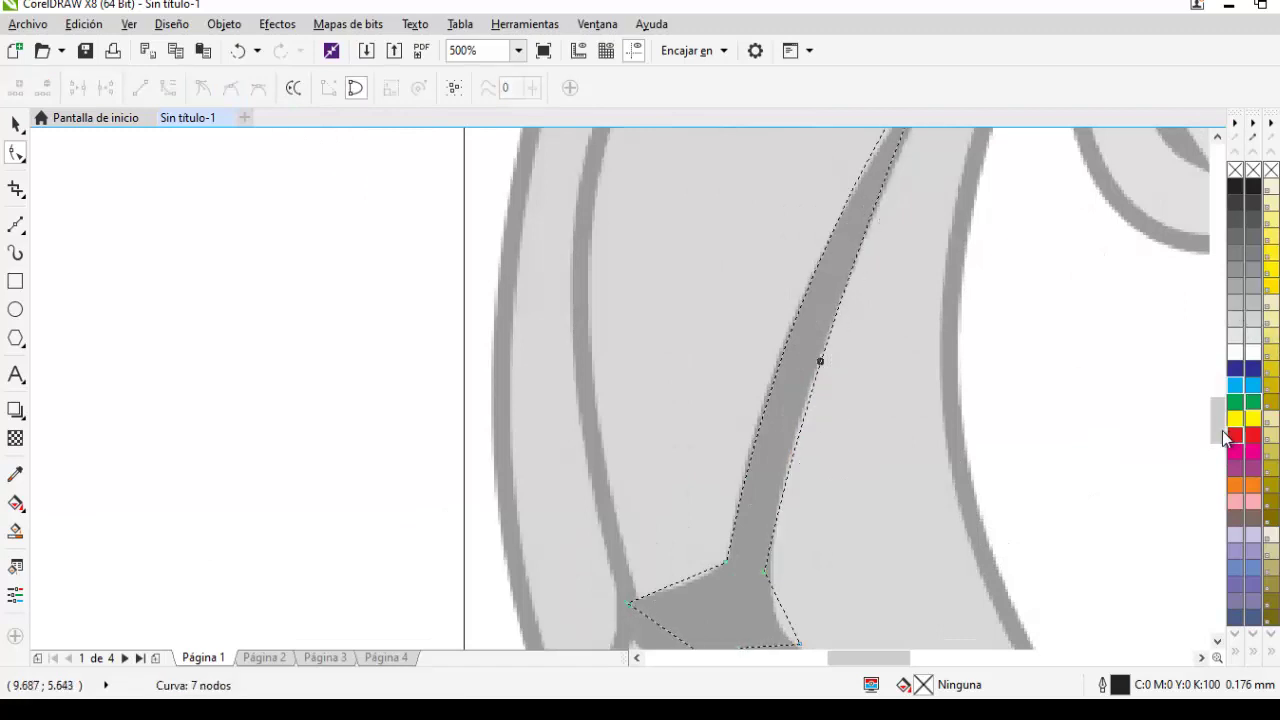
Adjust the node at the hand shading's right tip and curve the edge above it inward along the shading
drag(1222, 431, 1214, 452)
drag(793, 407, 800, 421)
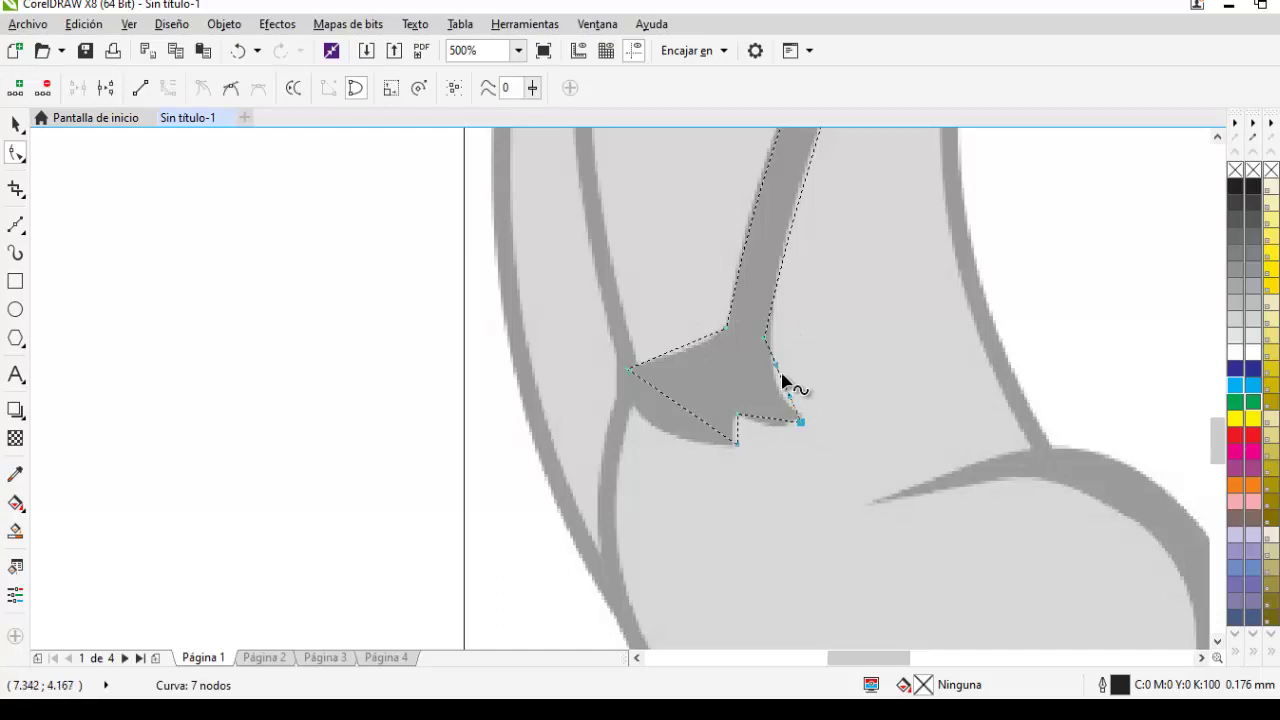
scroll(805, 436, up, 1)
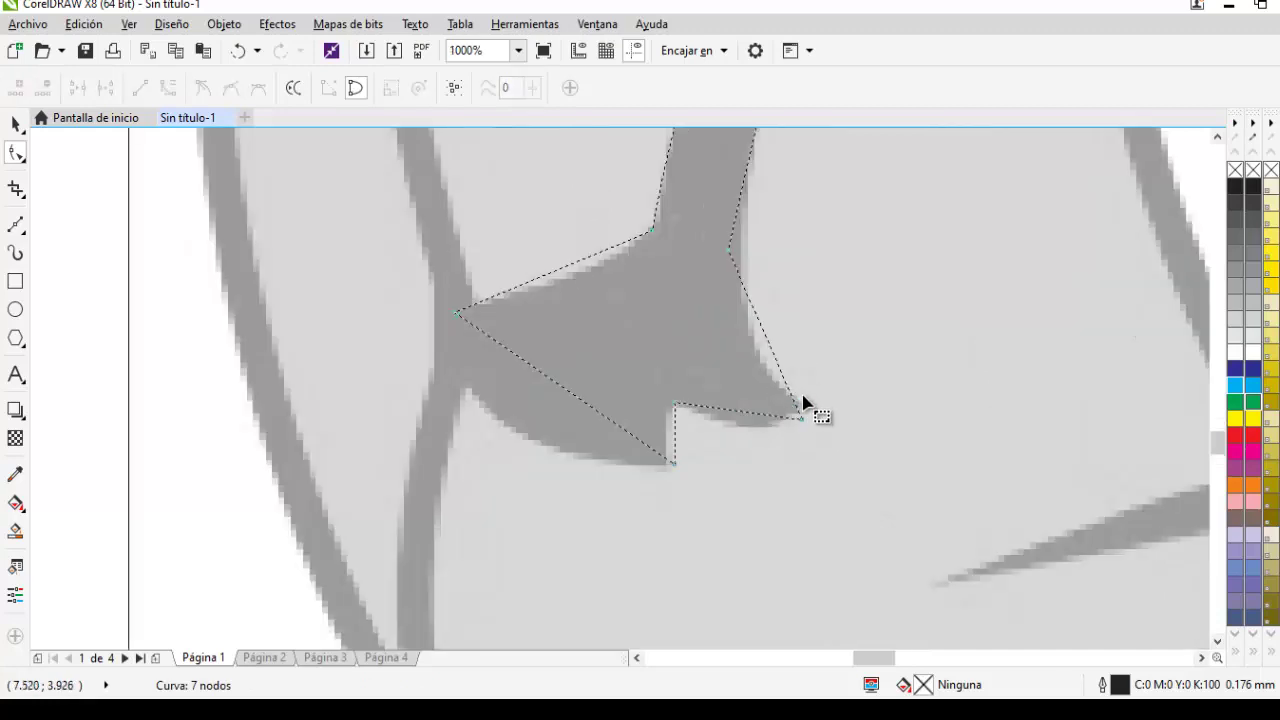
drag(800, 418, 797, 406)
drag(768, 342, 741, 341)
Curve the edge beneath the hand shading's right tip and fit the adjoining notch to the drawing
drag(672, 403, 738, 437)
mouse_move(674, 465)
mouse_down()
mouse_move(632, 467)
mouse_move(663, 457)
mouse_move(658, 468)
mouse_move(664, 422)
mouse_move(671, 442)
mouse_up()
click(168, 89)
Convert the hand shading outline's lower-left edge to a curve, bulge it along the shading, and bend the upper edge inward
click(561, 397)
click(170, 92)
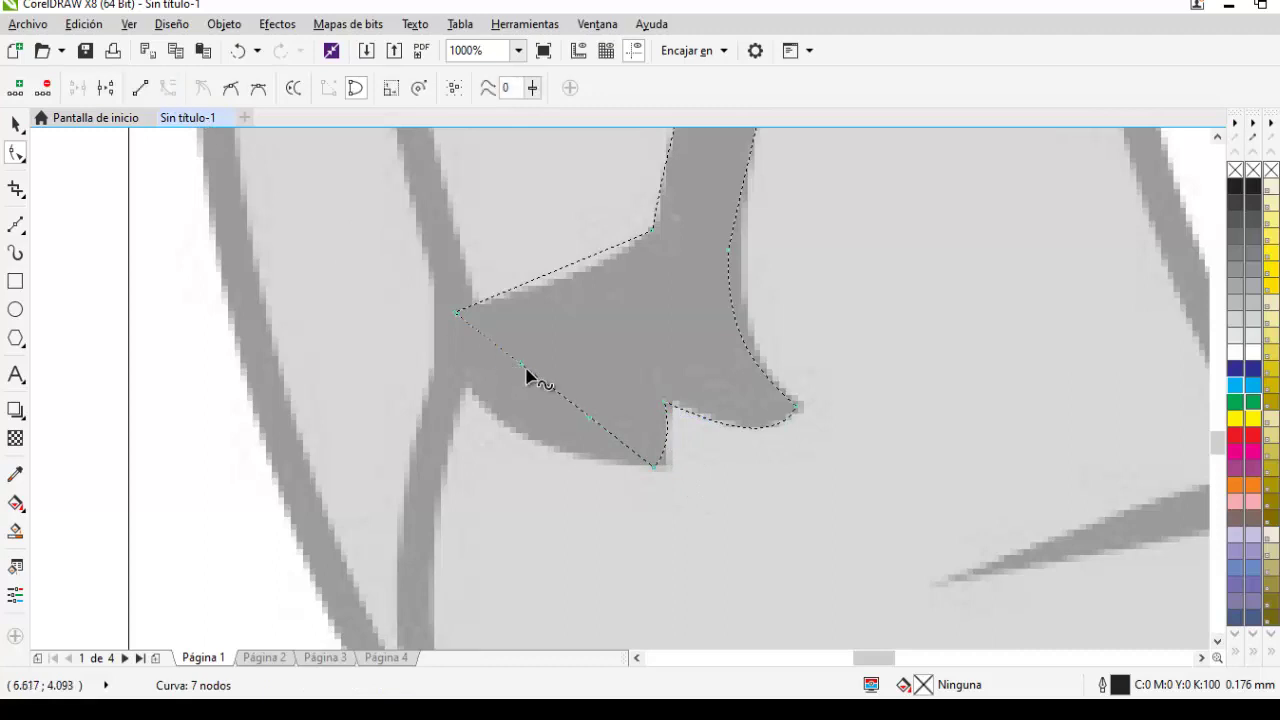
drag(551, 391, 512, 433)
click(586, 263)
drag(586, 263, 580, 264)
Move the finished crease and hand shading outline onto the arm area of the traced body
scroll(662, 250, down, 2)
drag(1216, 456, 1201, 384)
click(15, 124)
scroll(376, 280, down, 2)
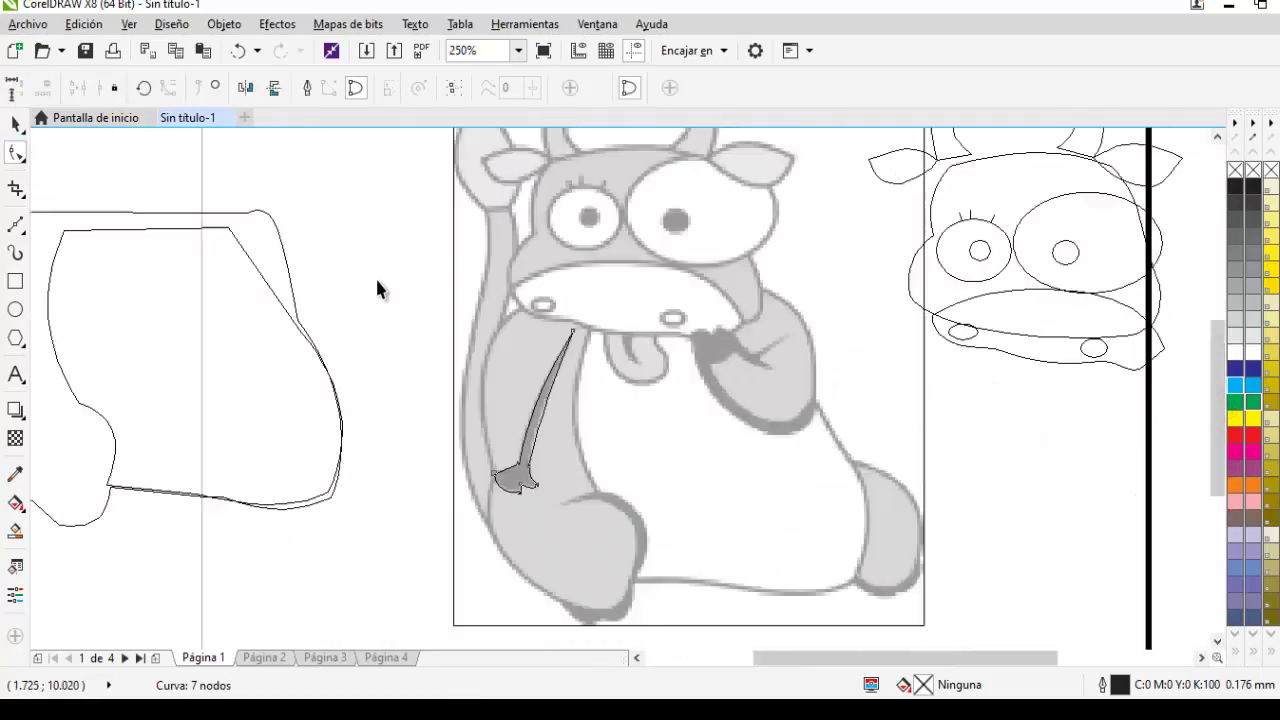
drag(455, 384, 196, 341)
scroll(195, 340, up, 1)
key(Escape)
Draw a closed straight-sided Bézier outline around the small rear foot
drag(841, 660, 917, 660)
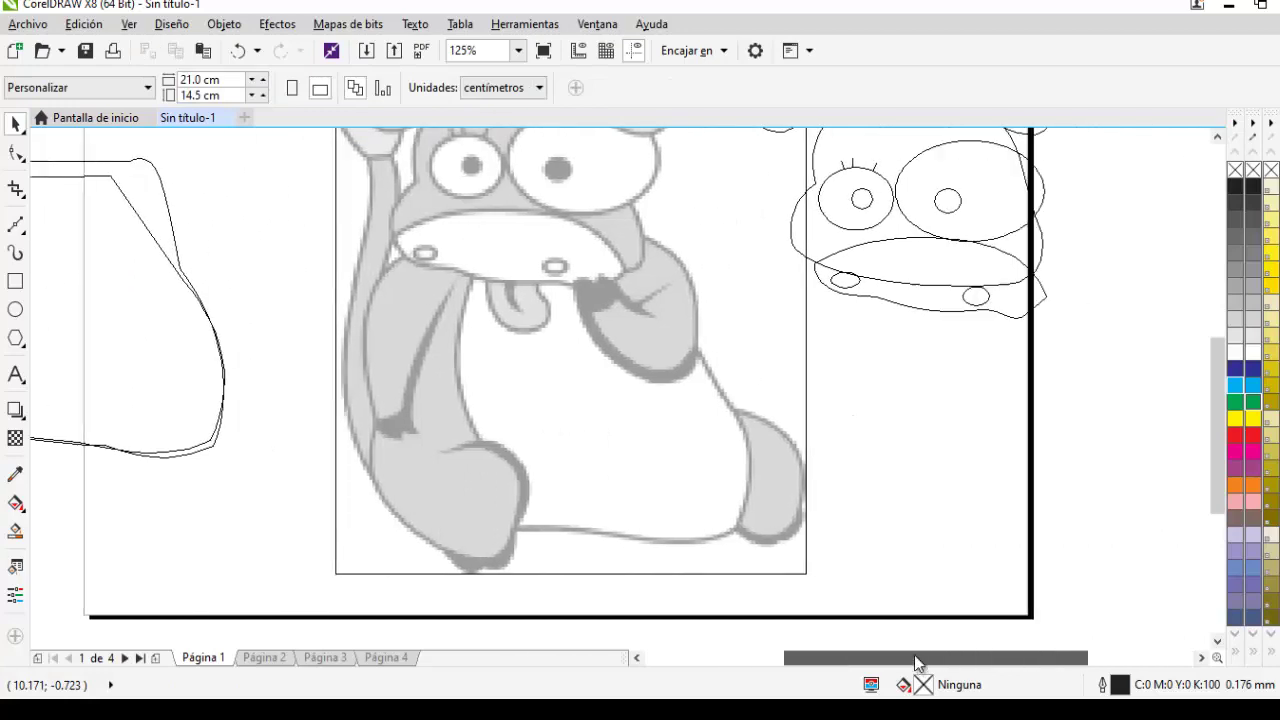
key(F5)
drag(727, 404, 801, 441)
click(781, 539)
click(719, 531)
click(722, 401)
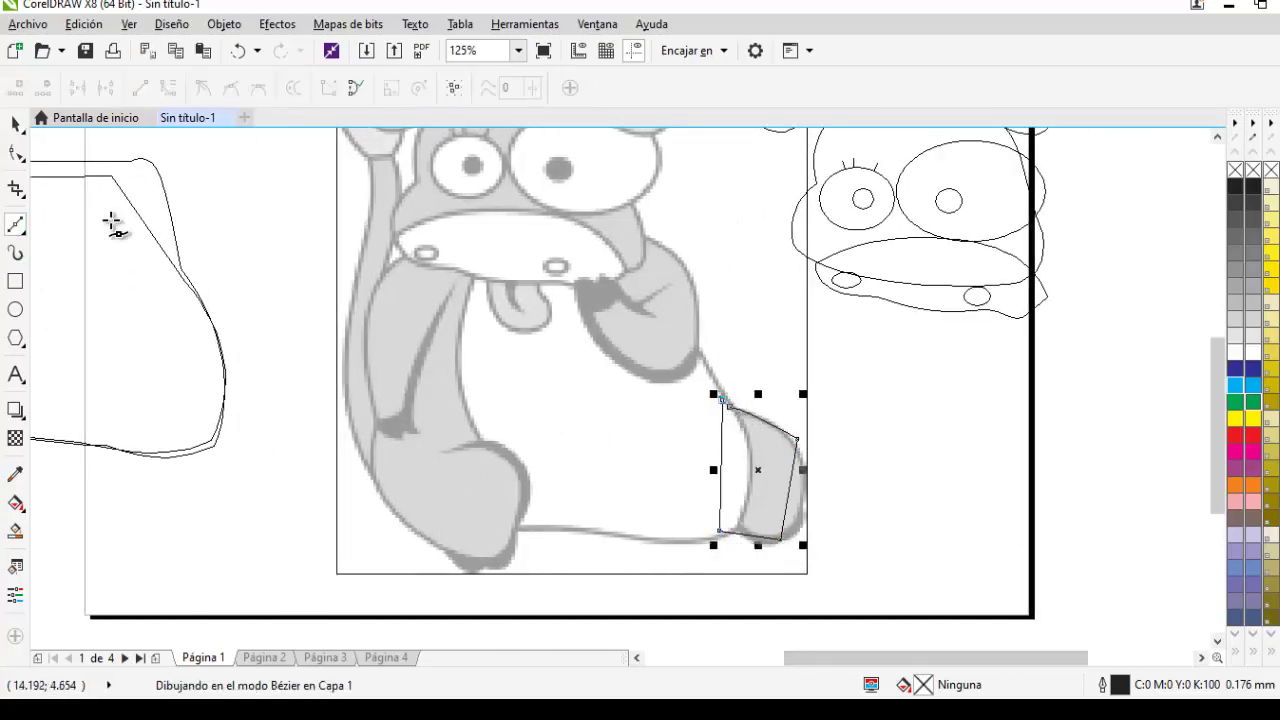
Add a node to the rear foot outline and shift its nodes onto the foot's outer and lower edges
click(16, 153)
scroll(861, 510, up, 1)
drag(798, 443, 805, 475)
drag(706, 583, 744, 543)
double_click(660, 550)
drag(664, 561, 706, 591)
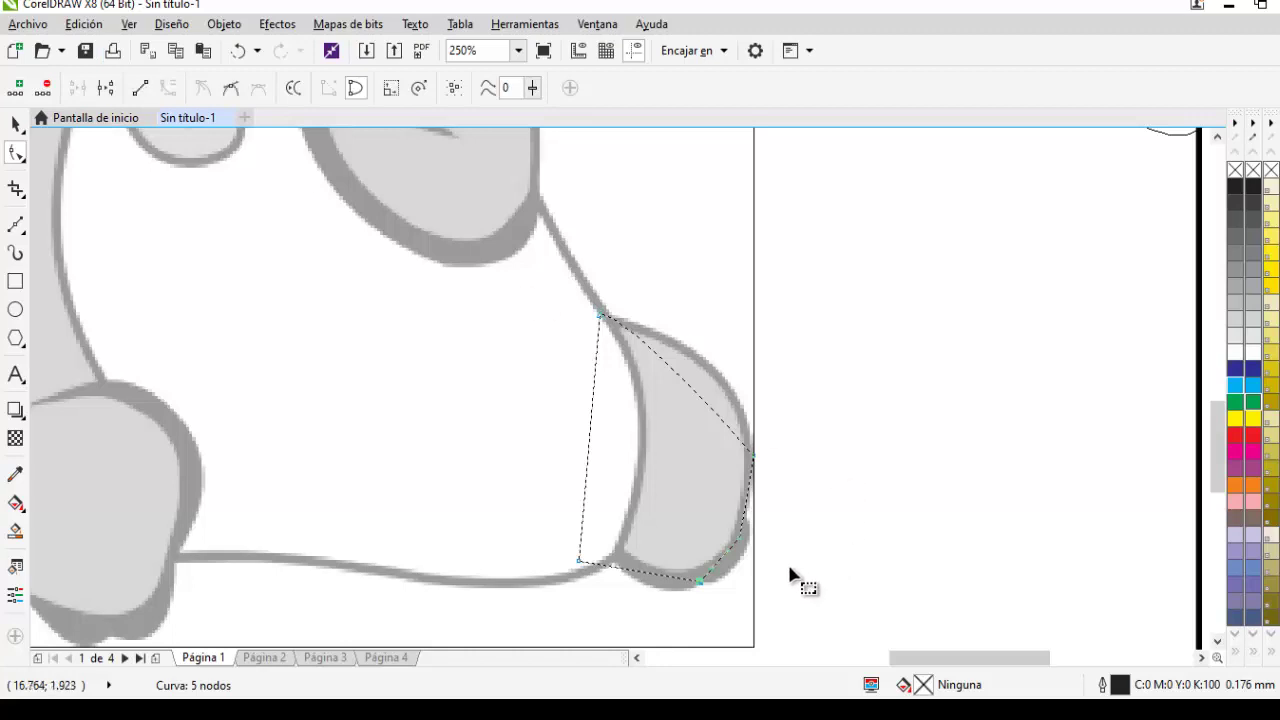
Fit the rear foot outline's lower corner, then curve its upper outer edge around the foot
scroll(765, 563, up, 2)
drag(692, 549, 717, 574)
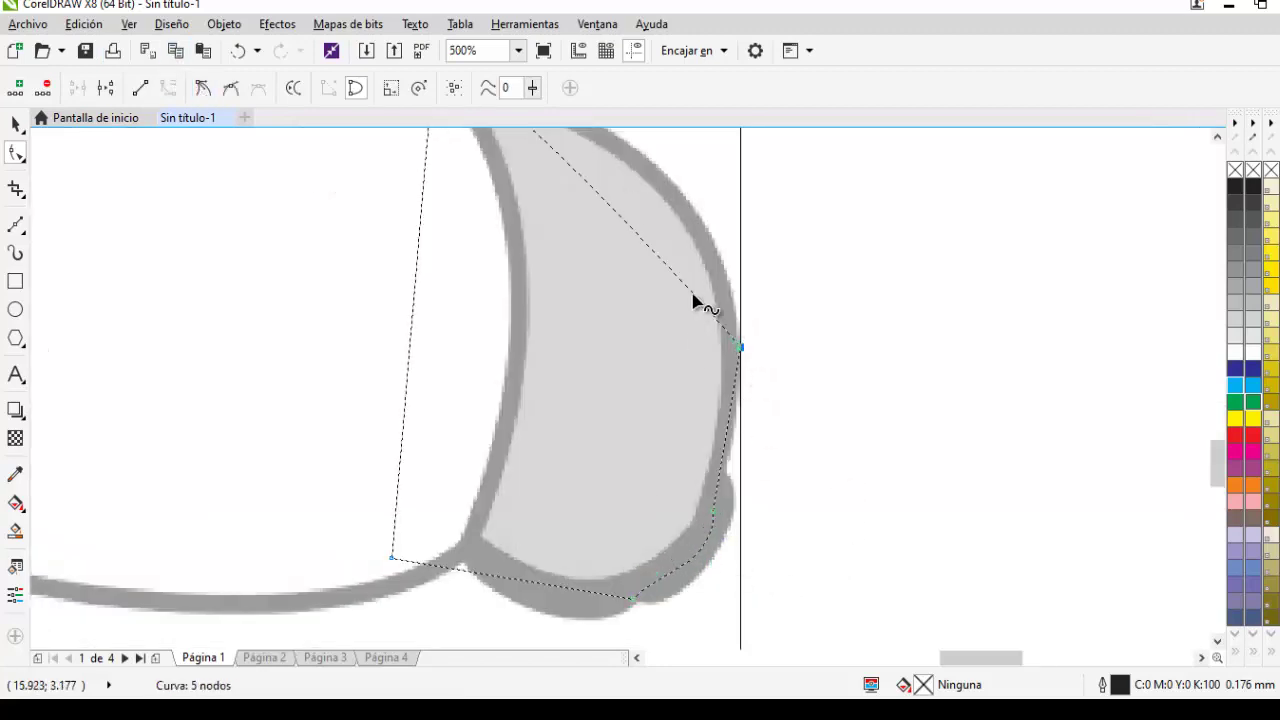
click(615, 210)
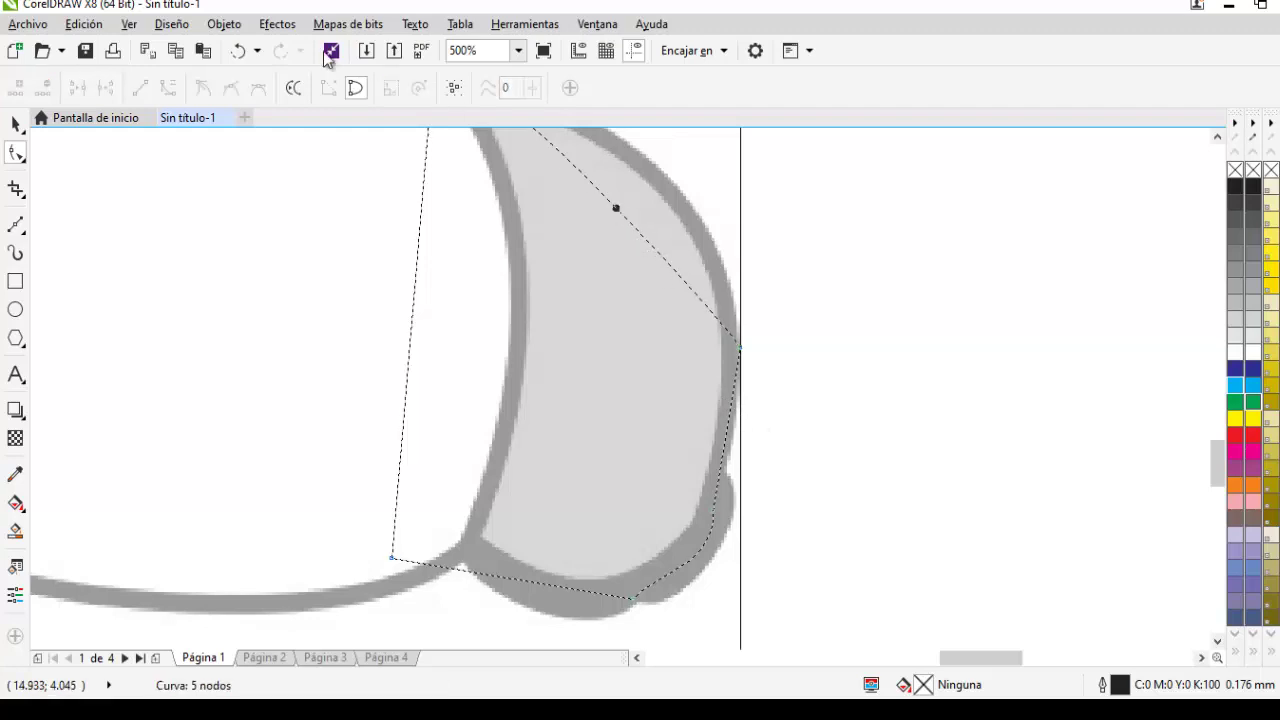
drag(640, 208, 666, 192)
Move the rear foot outline's inner lower and top nodes onto the corners where the foot meets the belly
scroll(640, 200, down, 1)
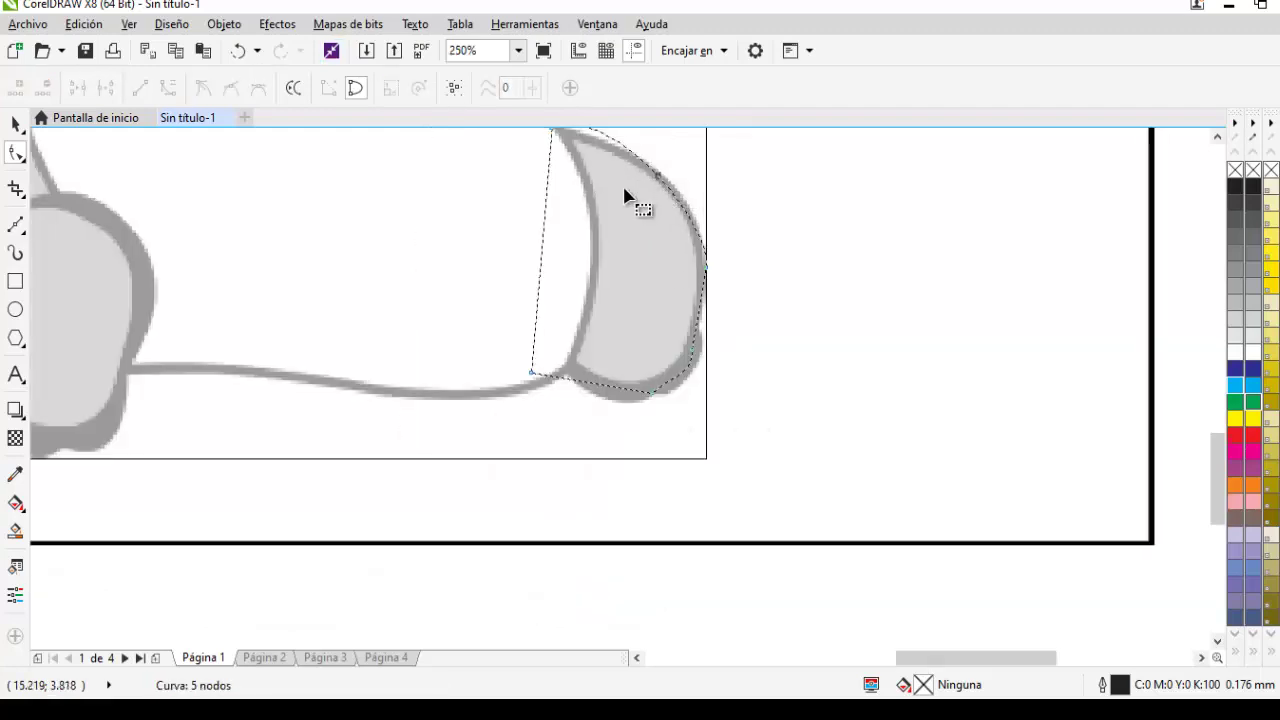
drag(540, 378, 571, 380)
click(557, 238)
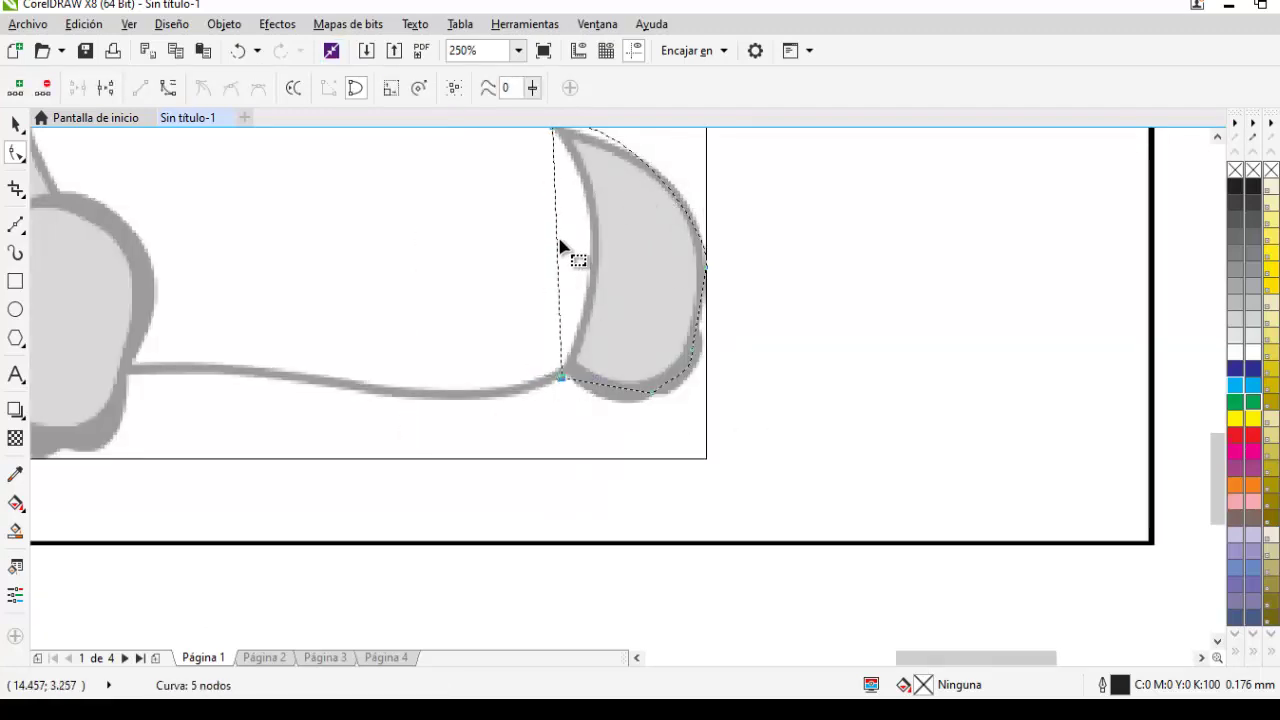
click(16, 123)
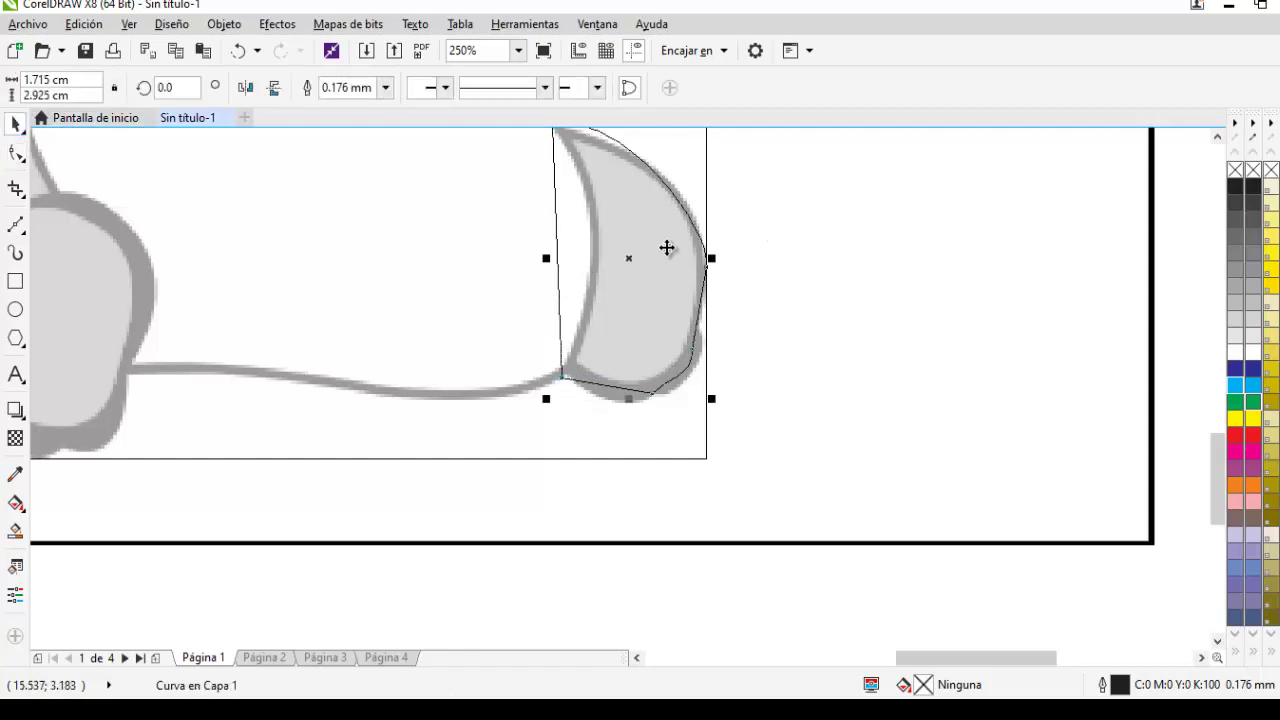
drag(1218, 450, 1214, 407)
scroll(741, 422, up, 1)
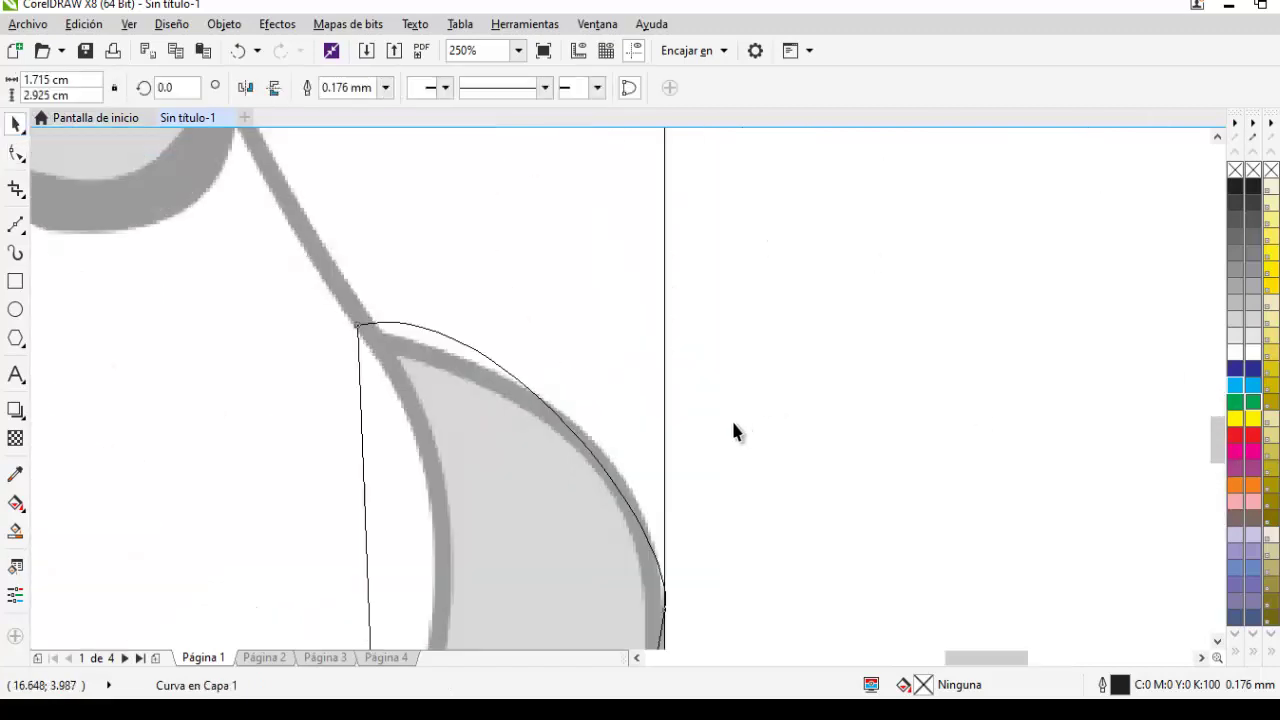
click(16, 153)
click(366, 327)
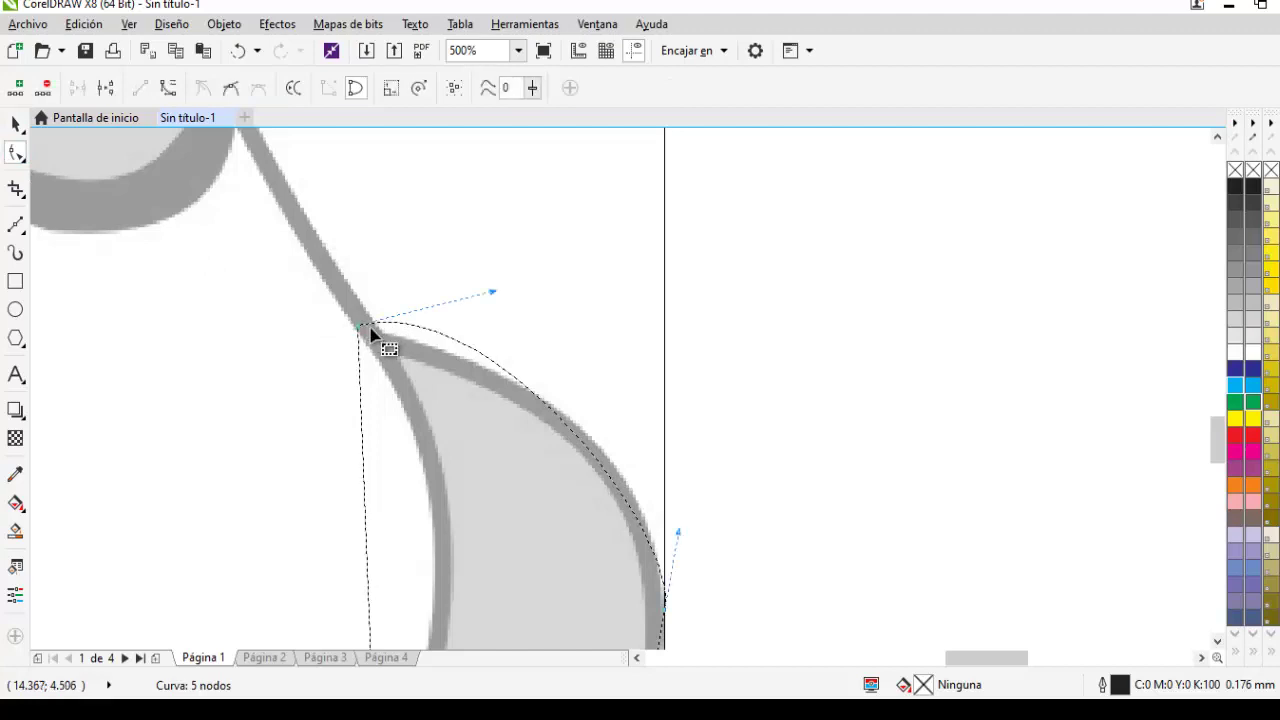
drag(370, 335, 434, 343)
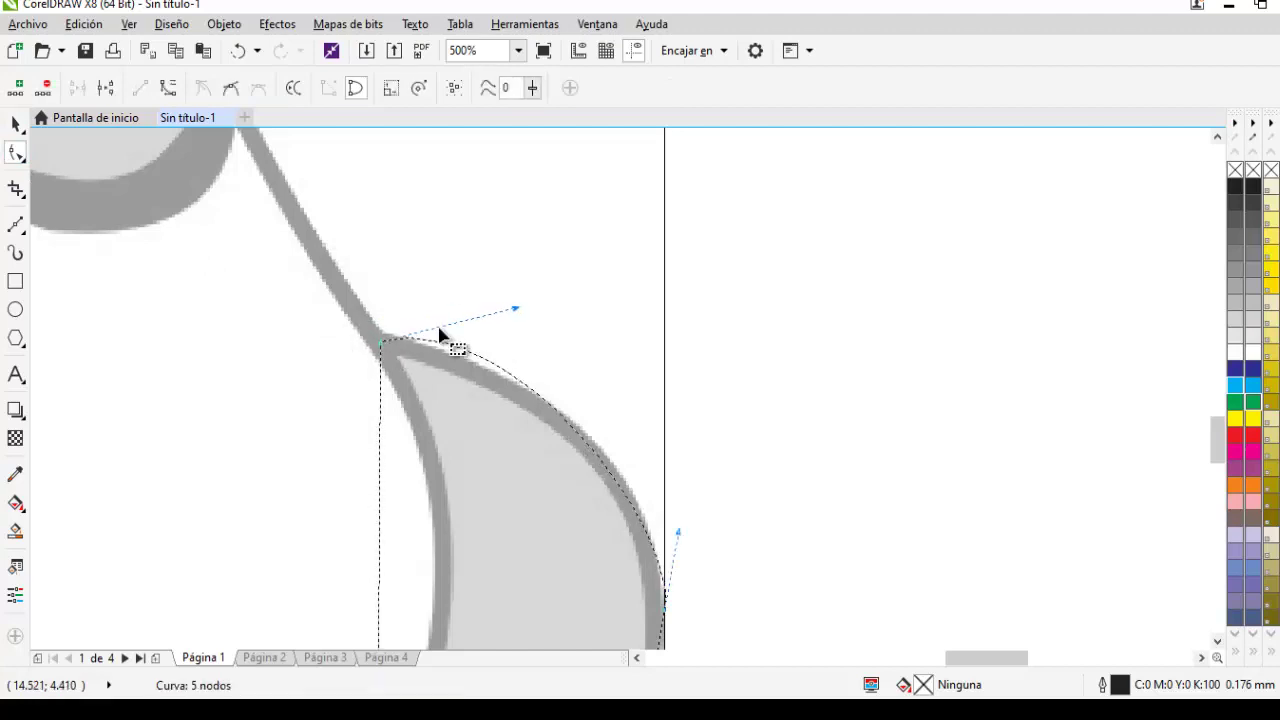
Move the finished rear foot outline off the reference drawing
scroll(242, 358, down, 3)
click(16, 123)
drag(905, 657, 768, 657)
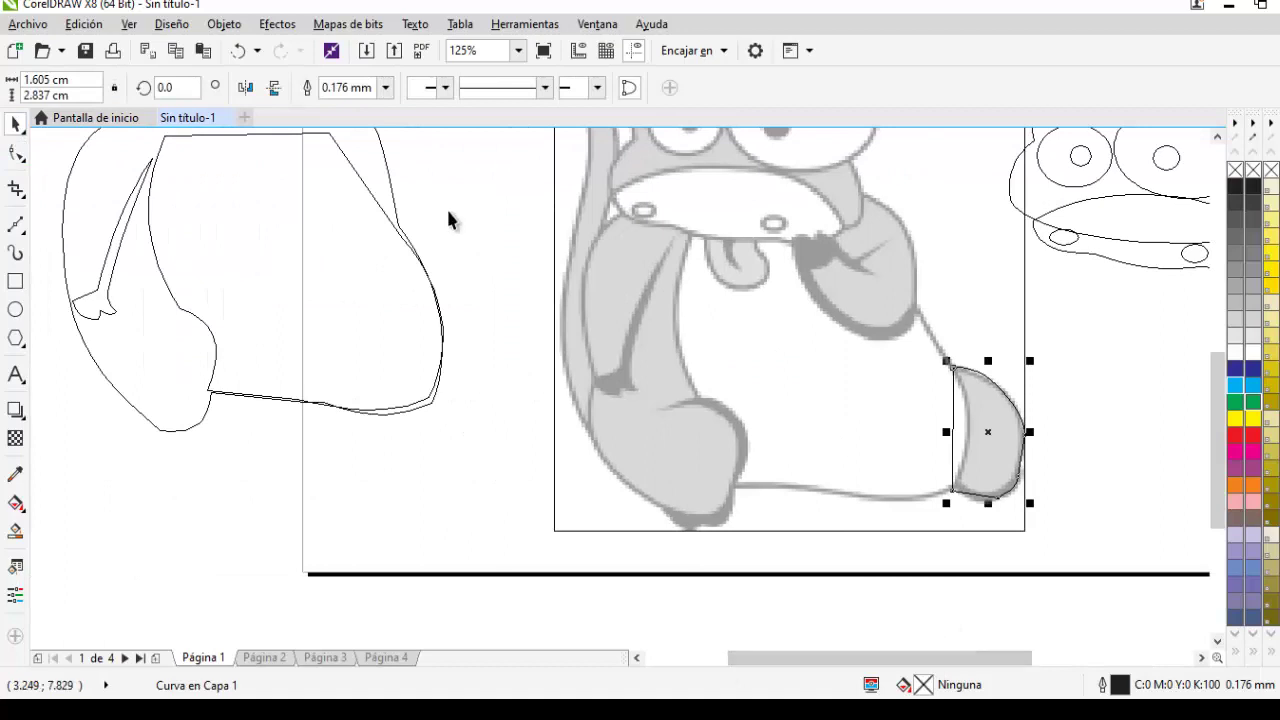
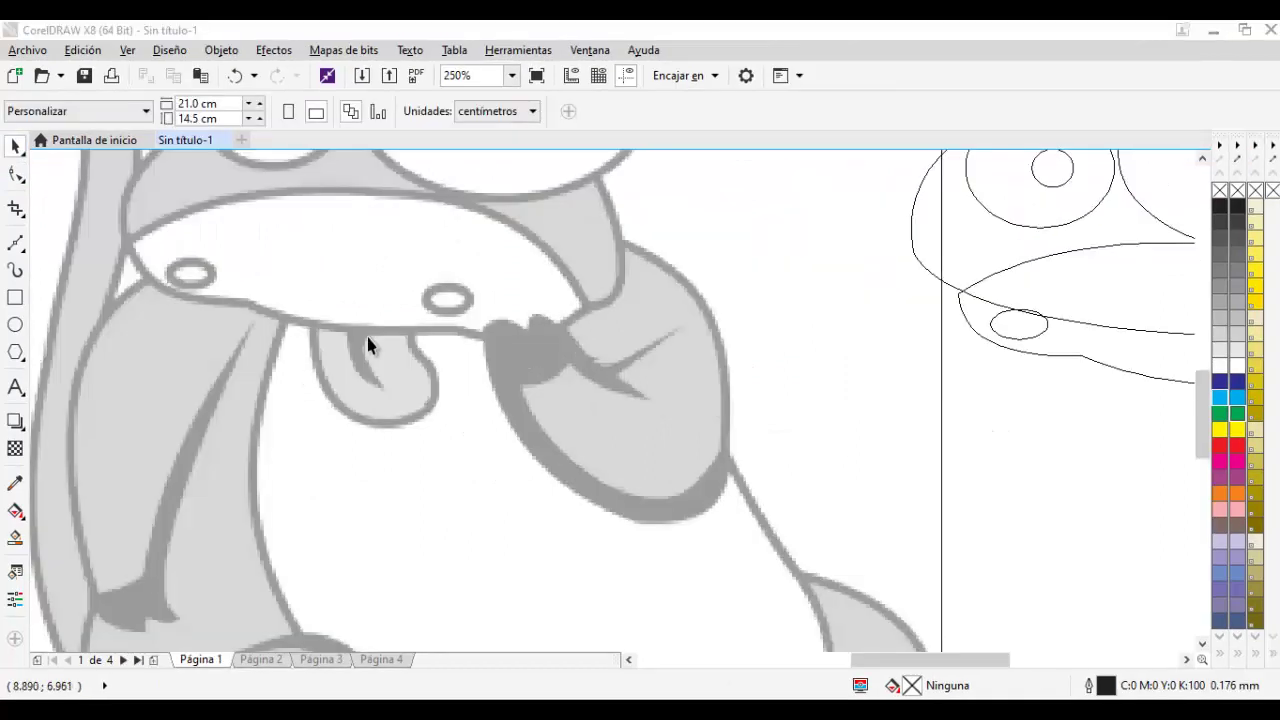
Draw a closed five-node Bézier outline around the tongue, extending its upper edge into the muzzle
click(12, 246)
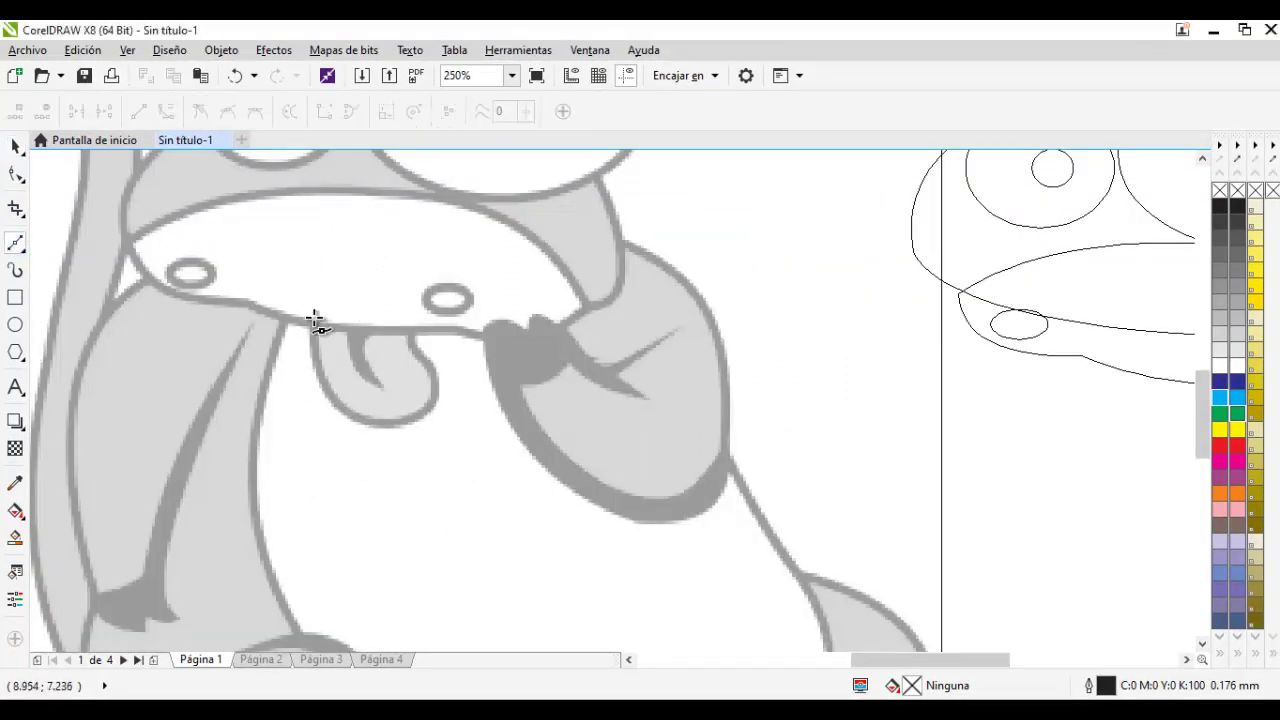
click(355, 420)
click(442, 398)
click(411, 343)
click(409, 283)
click(313, 307)
Convert the tongue outline's bottom edge to a curve and bend it around the tongue's rounded tip
click(15, 178)
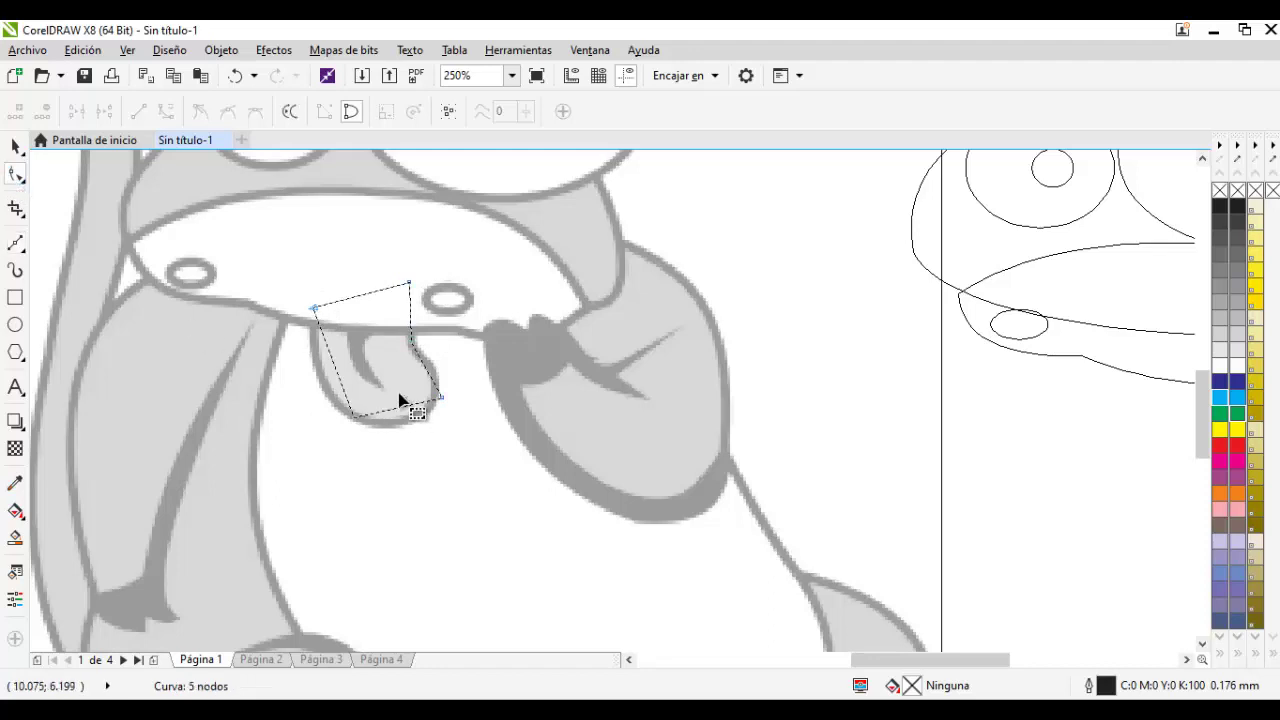
scroll(395, 392, up, 2)
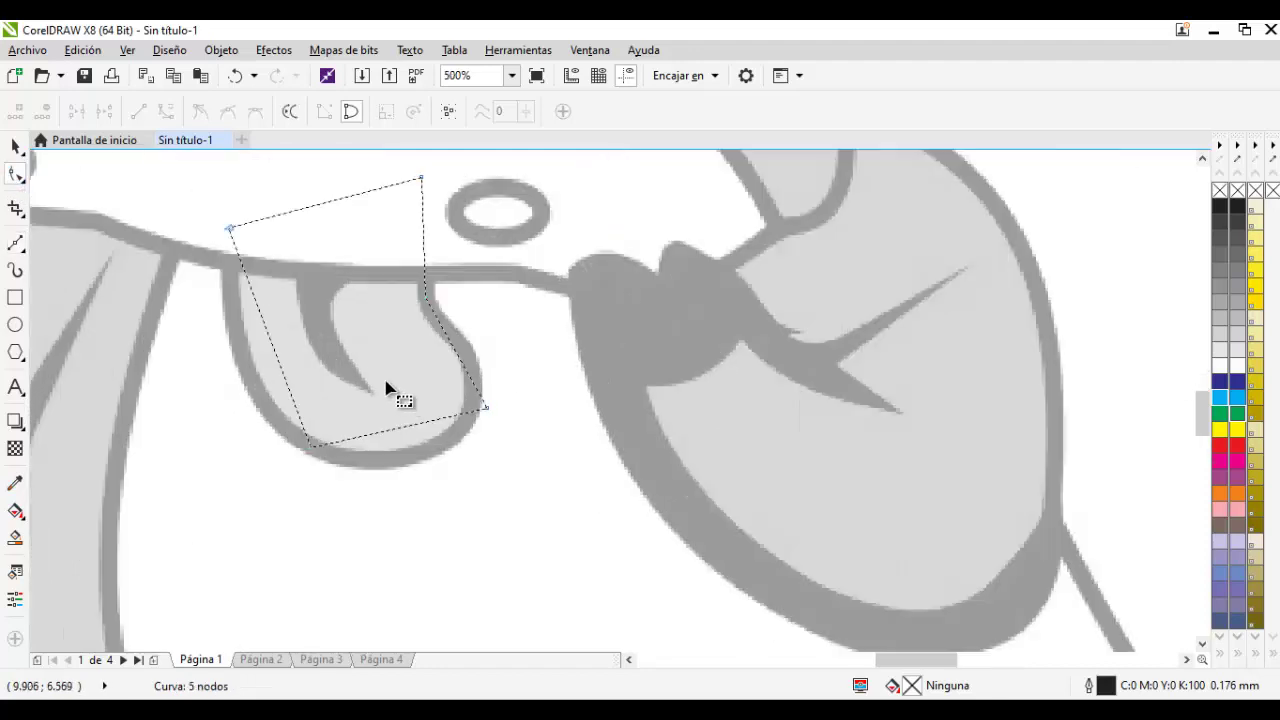
click(341, 442)
drag(400, 427, 403, 463)
Convert the tongue outline's left edge to a curve and bend it along the tongue's side
click(270, 342)
drag(268, 340, 257, 342)
click(266, 330)
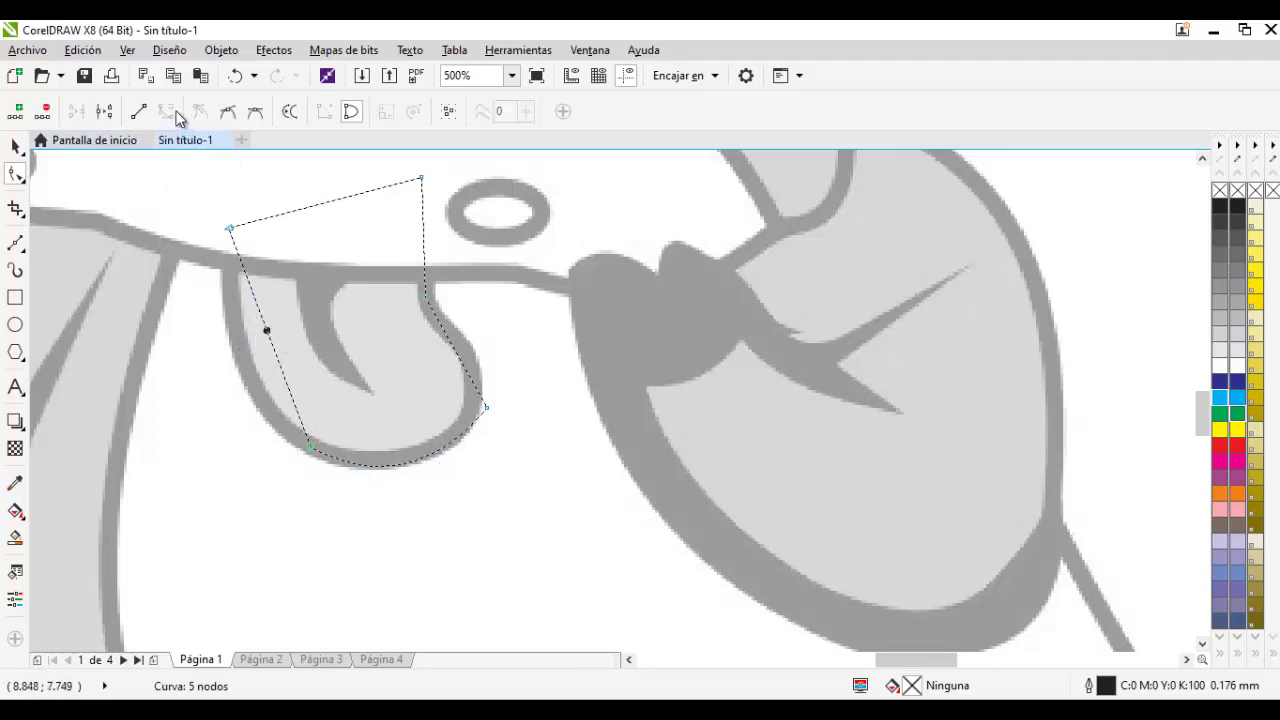
drag(272, 340, 245, 368)
Adjust the tongue outline's lower curve to the rounded tip and lower its raised upper corner node to nearly level the top edge
drag(484, 407, 458, 454)
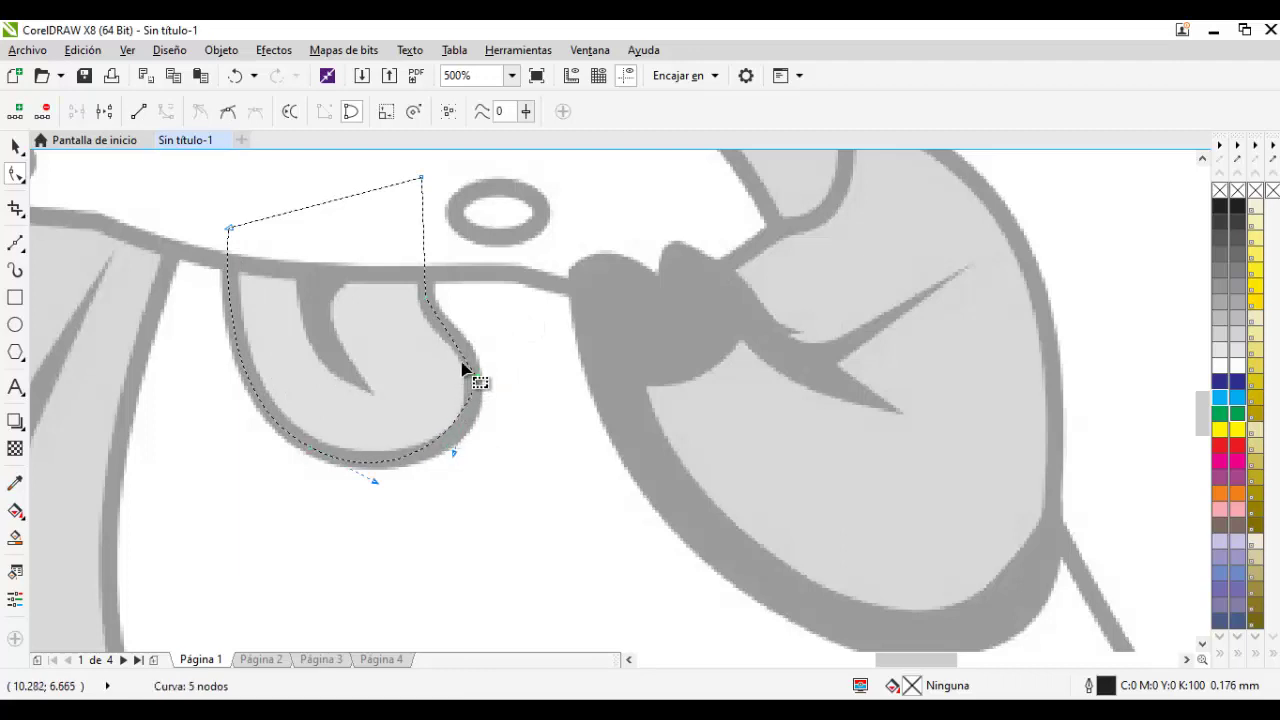
click(427, 299)
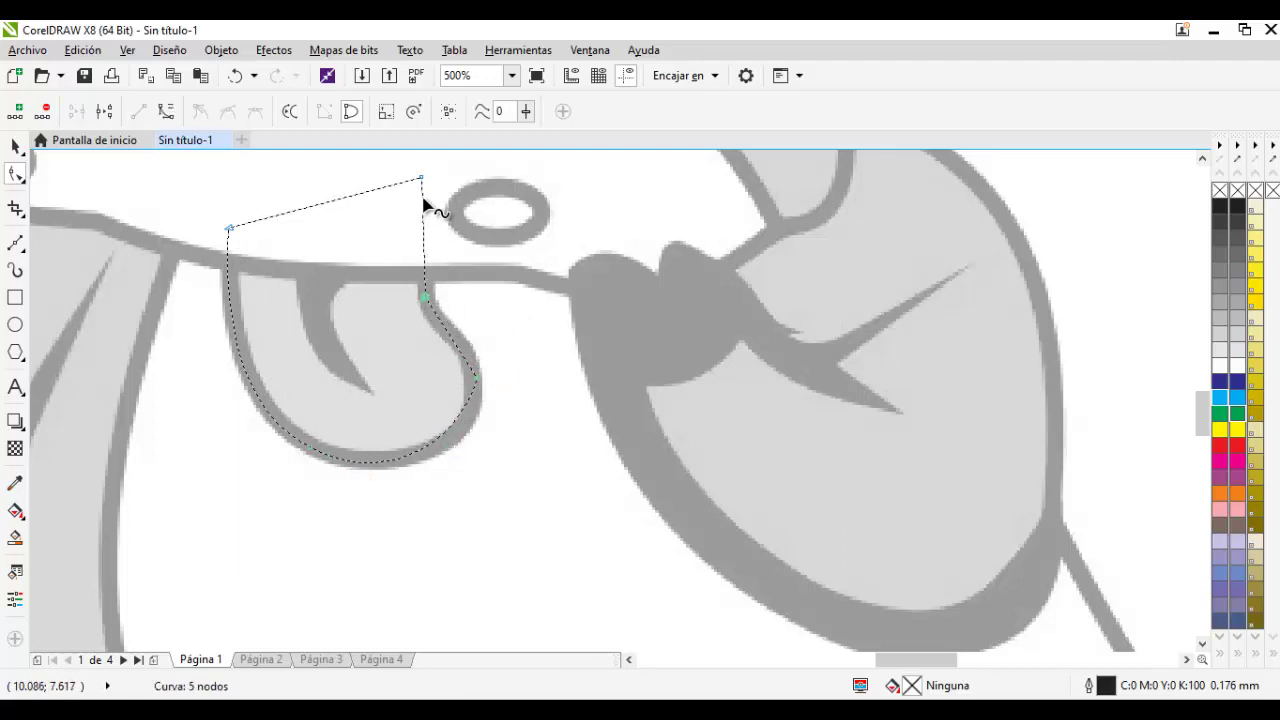
drag(421, 179, 423, 231)
click(15, 146)
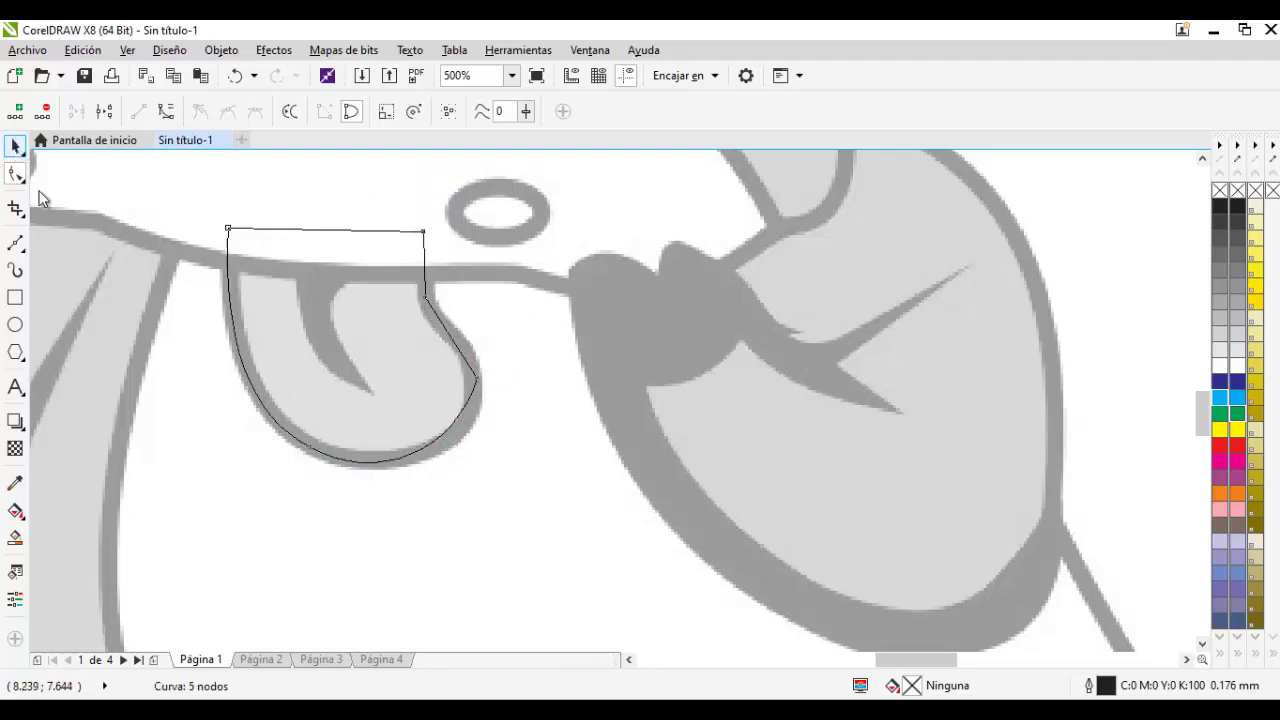
Draw a closed three-node Bézier outline around the dark crease inside the tongue
click(18, 247)
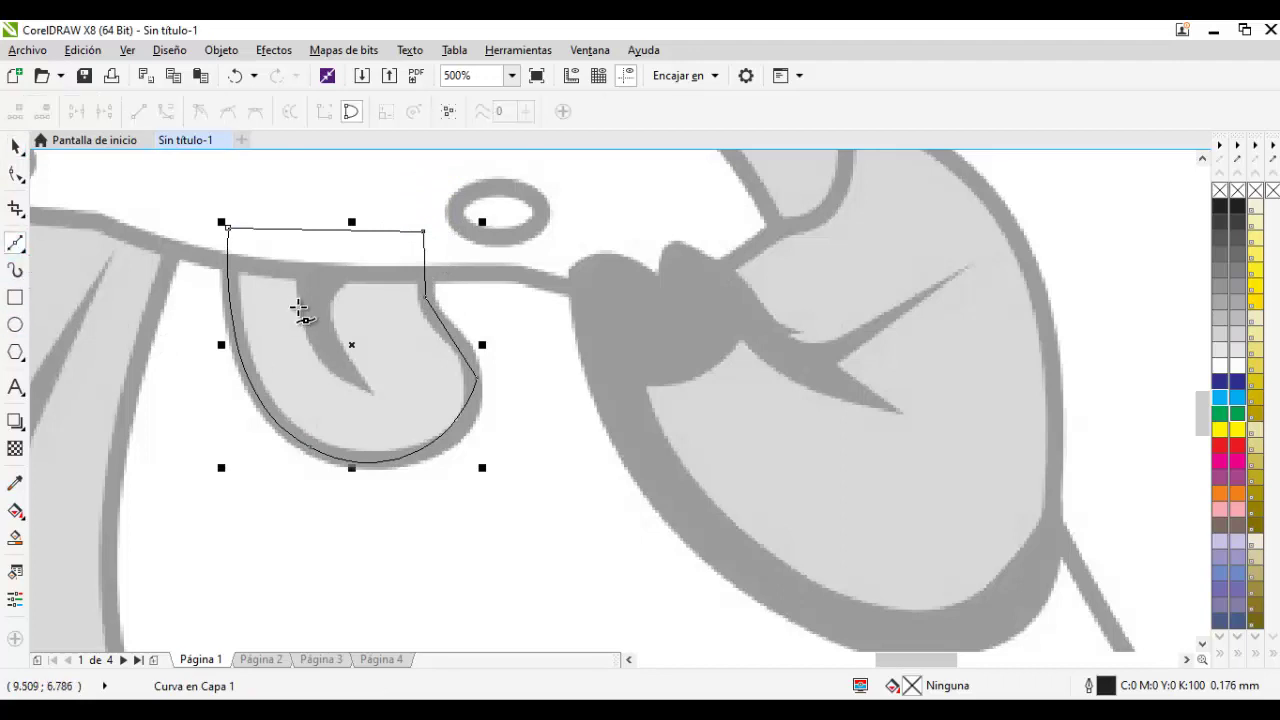
click(298, 284)
click(371, 394)
click(345, 283)
click(297, 282)
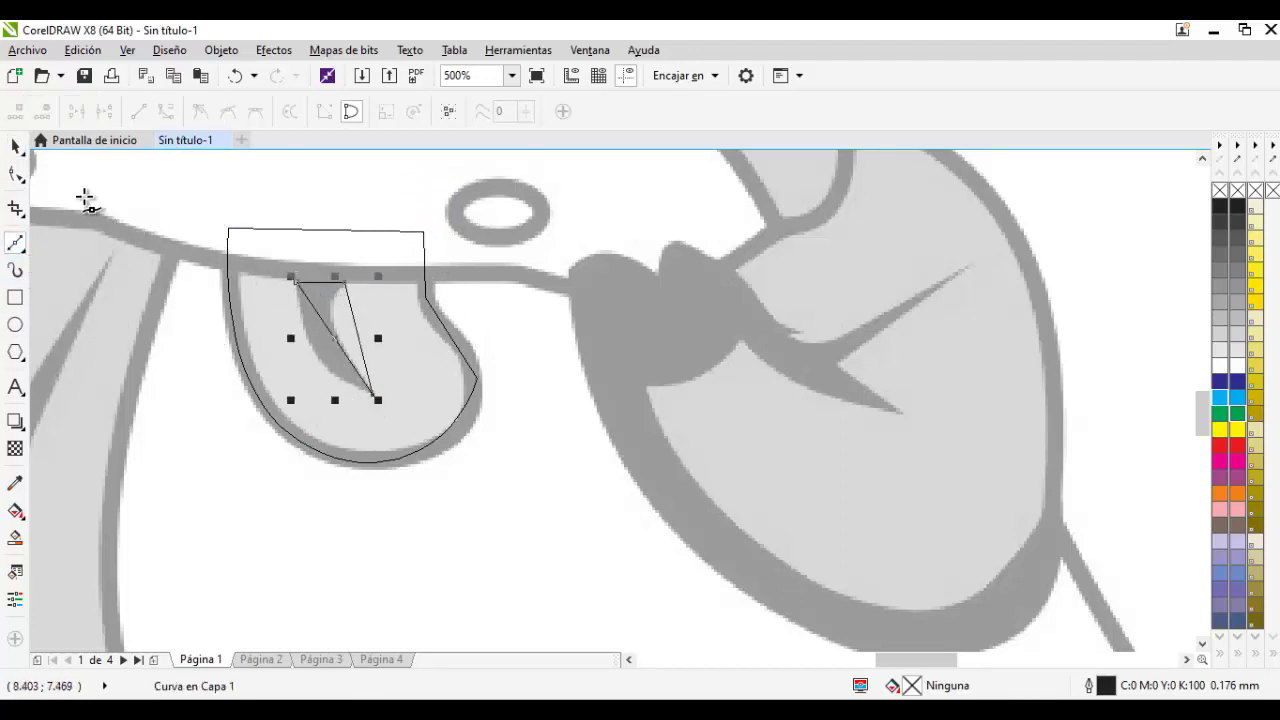
Convert the tongue crease's left edge to a curve and bend it along the dark shape's outer side
click(17, 174)
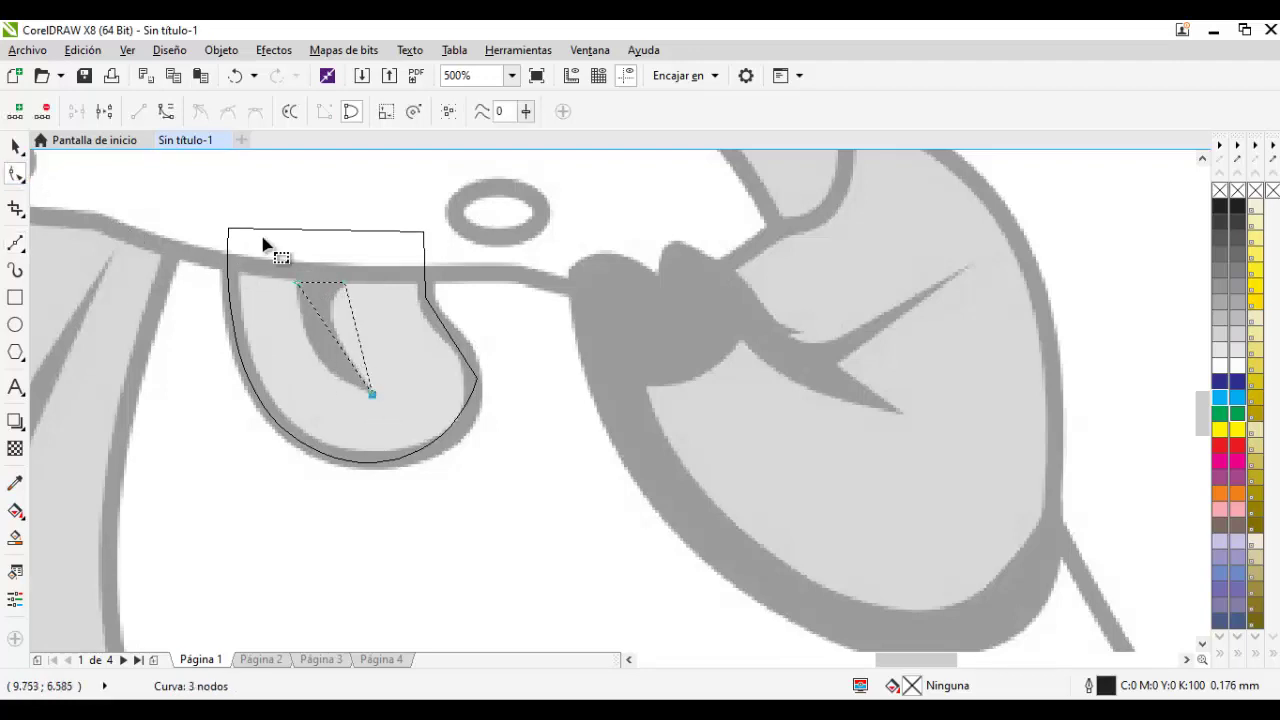
click(168, 112)
scroll(348, 375, up, 1)
mouse_move(335, 325)
mouse_down()
mouse_move(305, 342)
mouse_move(328, 346)
mouse_up()
Convert the tongue crease's right edge to a curve and bend it along the dark shape's inner side
click(363, 281)
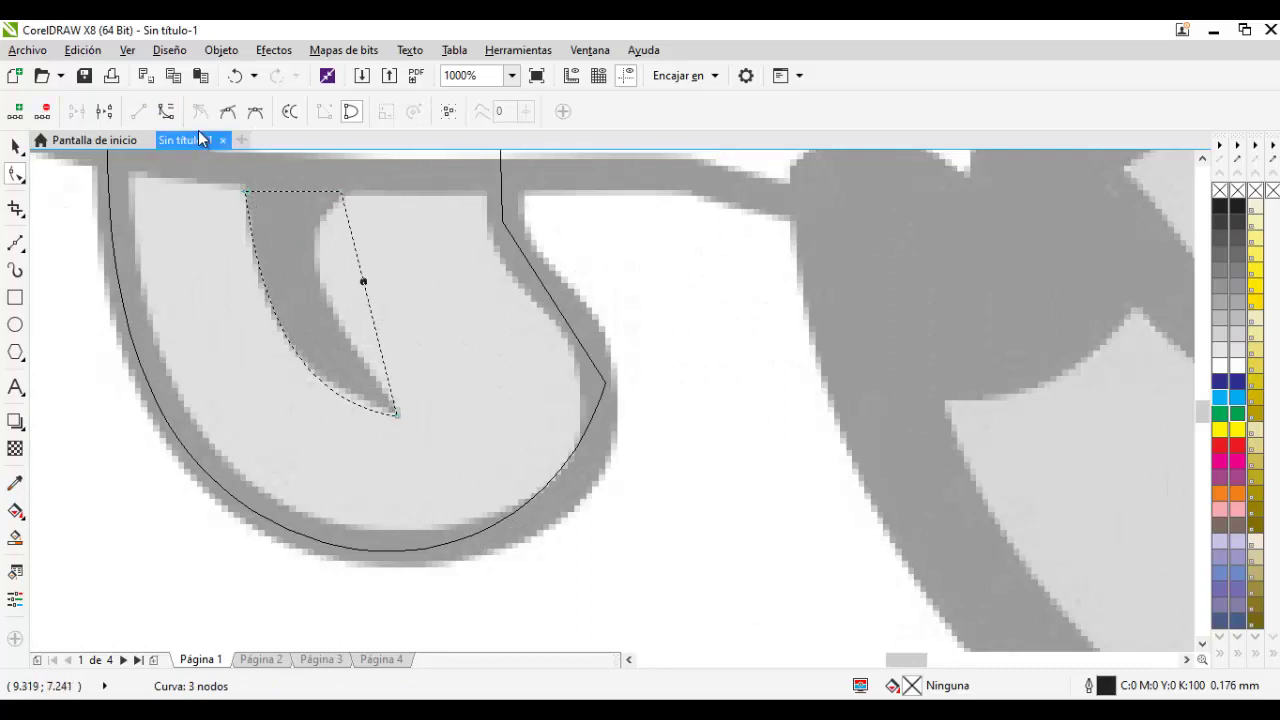
drag(360, 276, 294, 285)
click(366, 346)
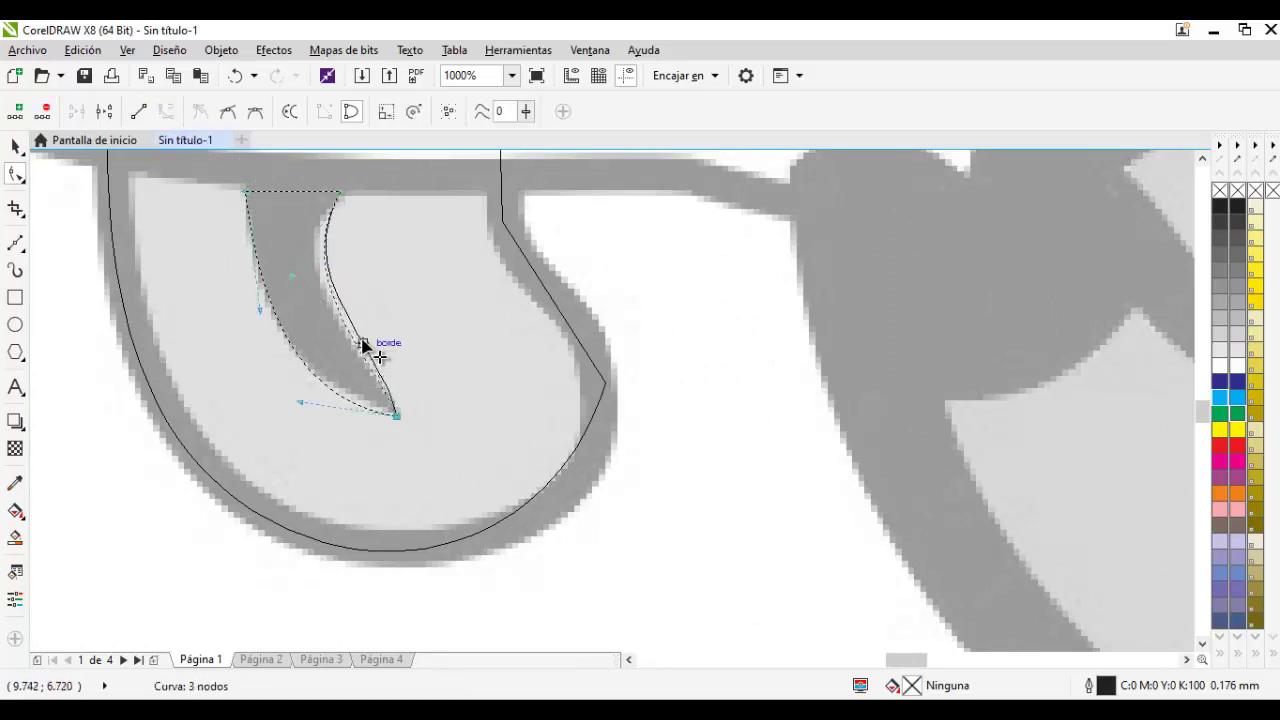
click(266, 345)
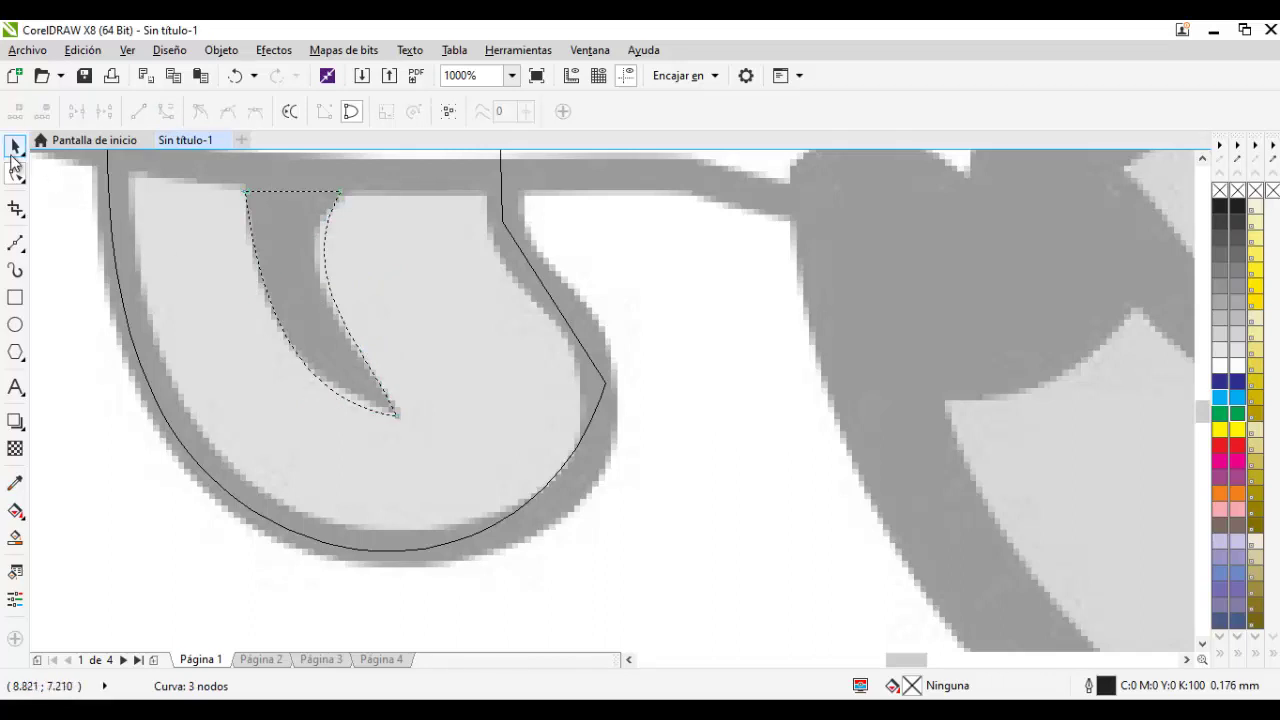
click(15, 147)
Group the tongue outline with its crease and move the group off the reference drawing, right of the bull
scroll(110, 179, down, 3)
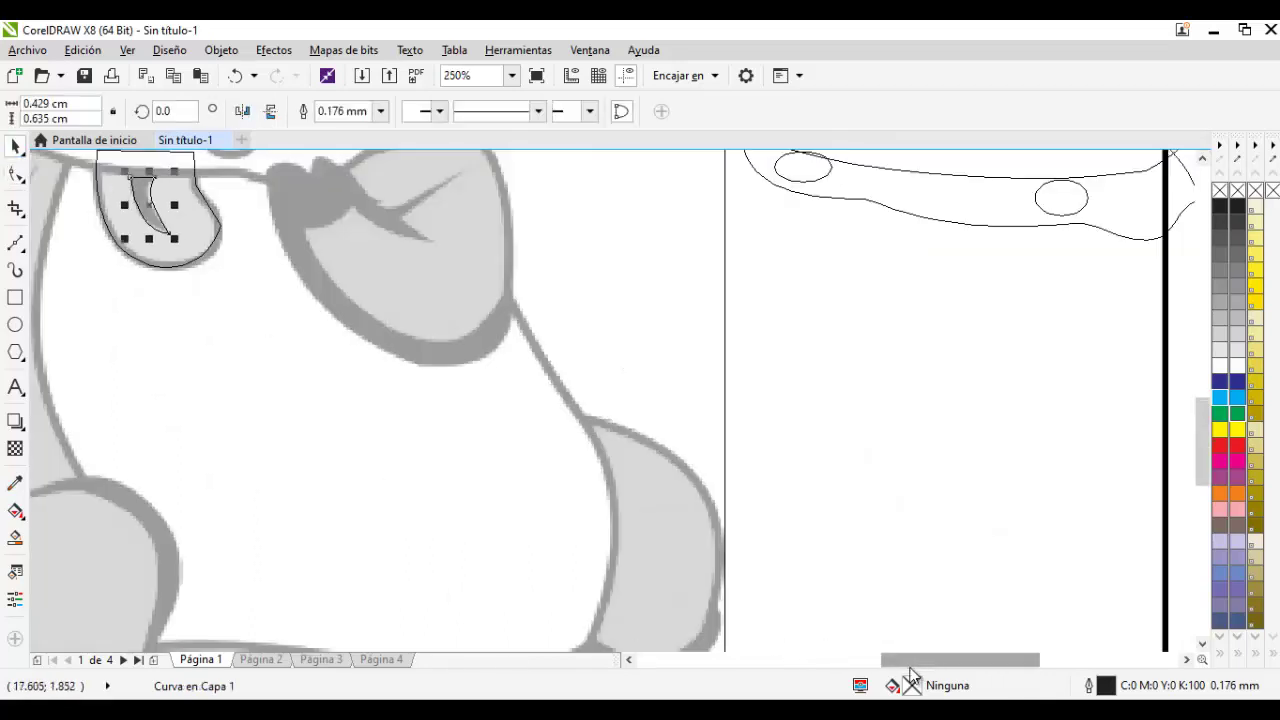
scroll(923, 660, left, 3)
drag(1197, 443, 1190, 416)
drag(359, 244, 628, 462)
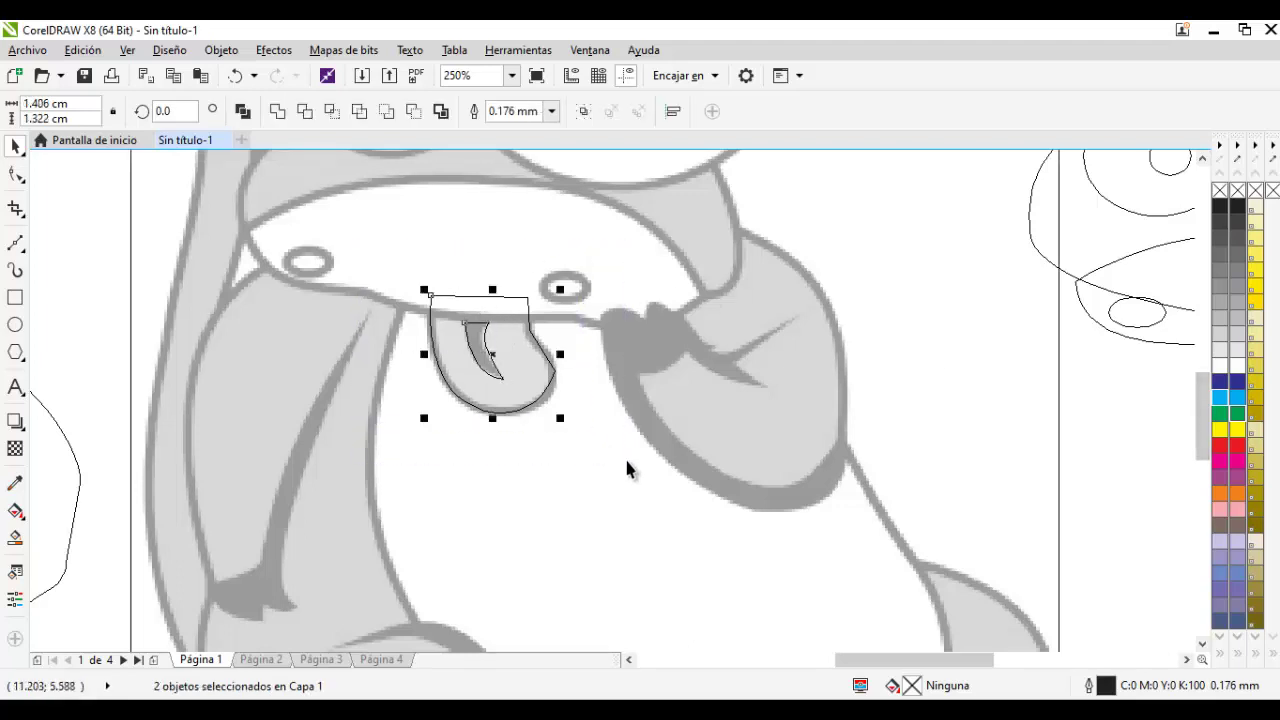
key(ctrl+g)
mouse_move(443, 351)
mouse_down()
mouse_move(842, 320)
mouse_move(928, 357)
mouse_up()
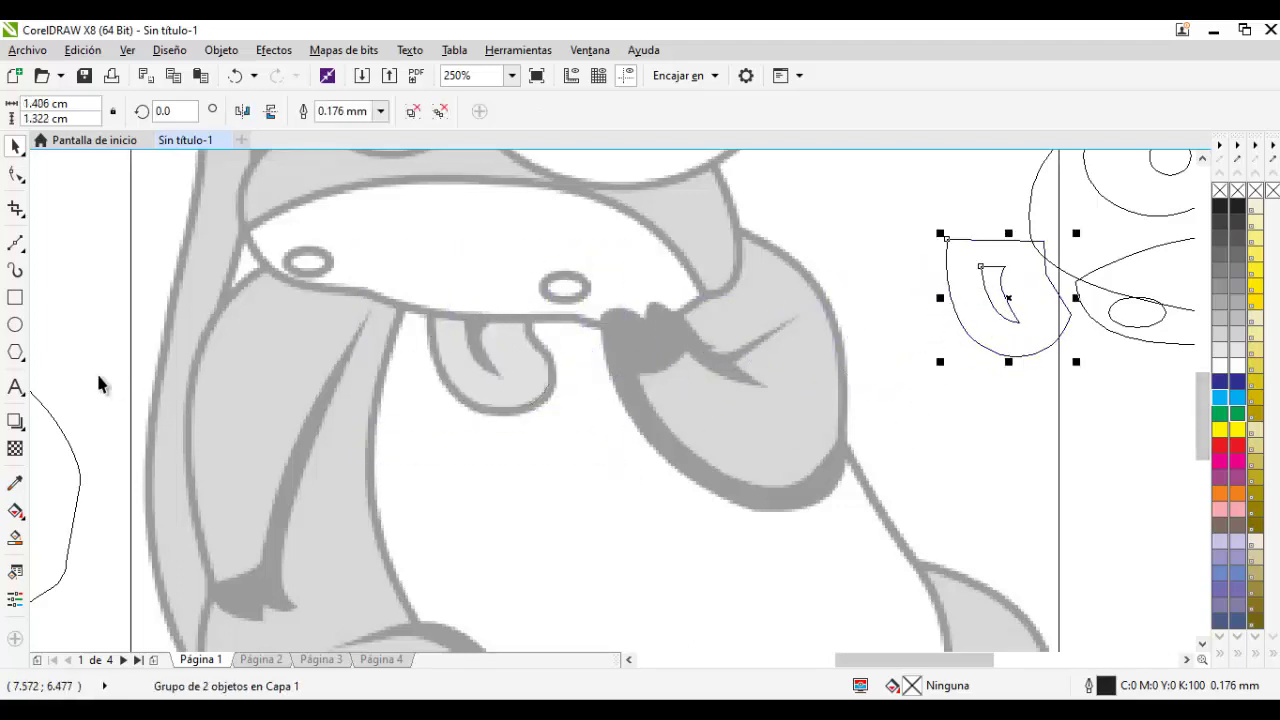
click(19, 244)
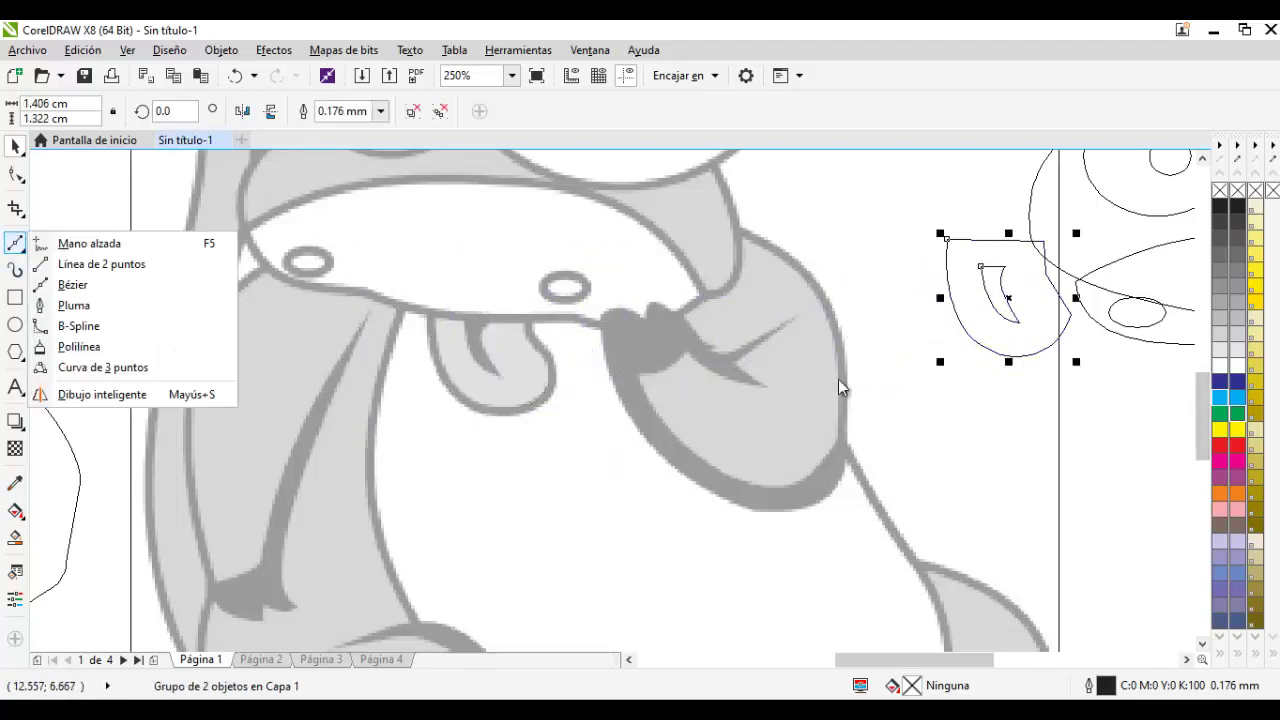
click(85, 244)
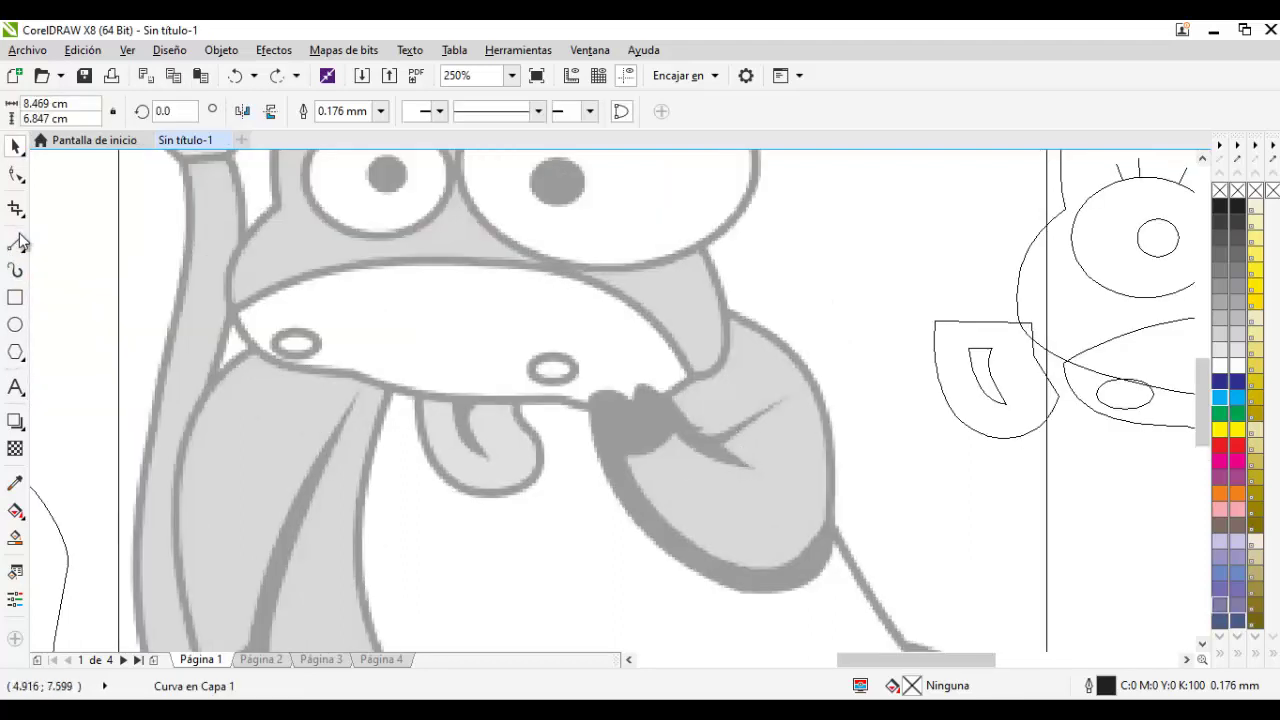
click(17, 243)
key(Escape)
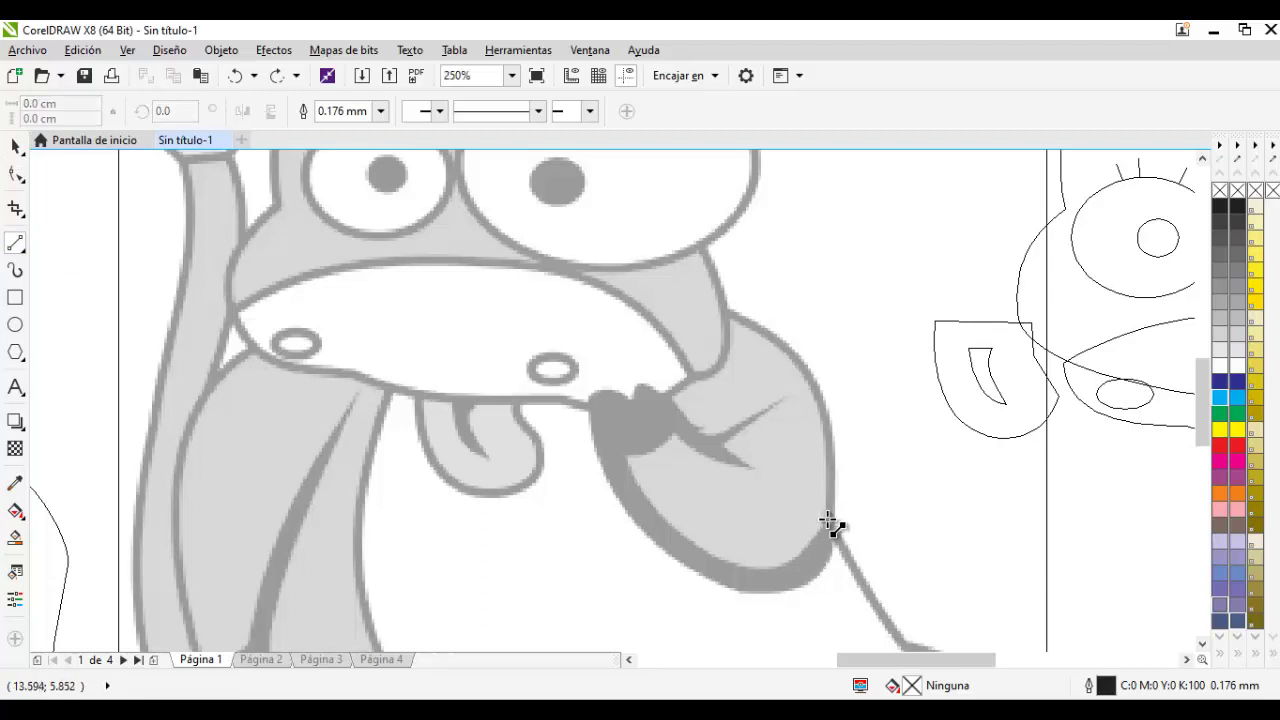
click(662, 444)
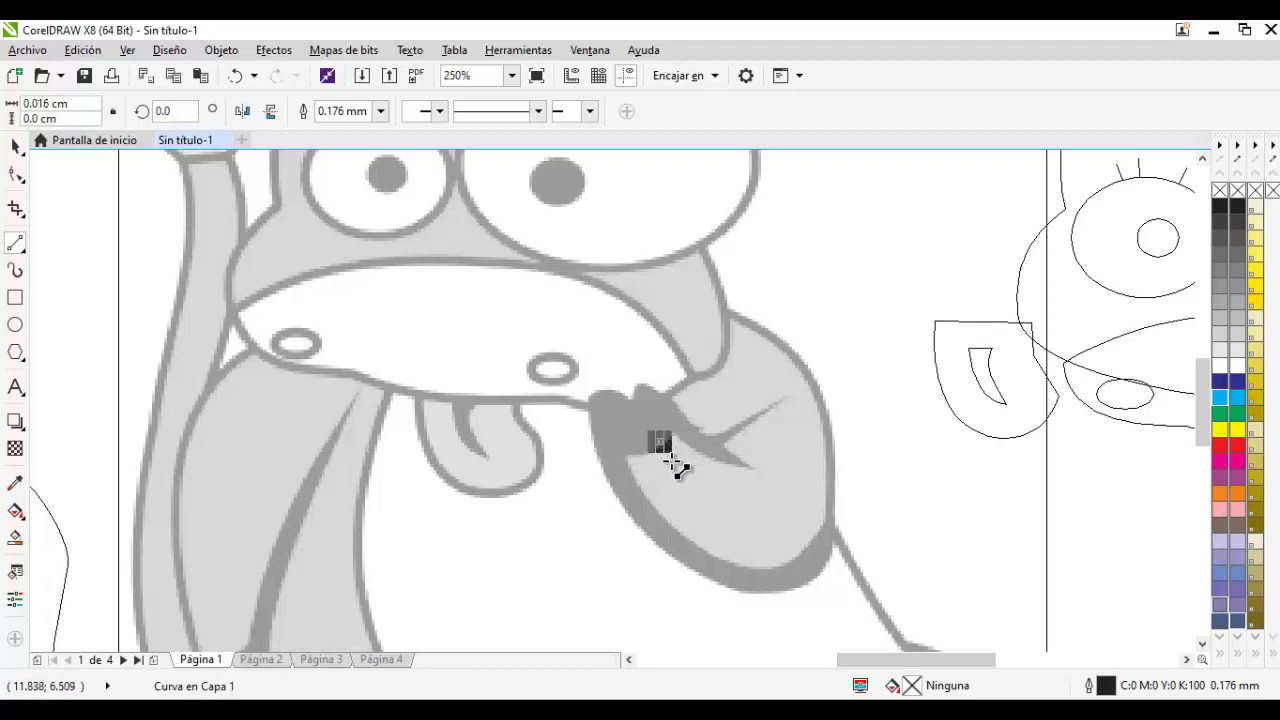
key(ctrl+z)
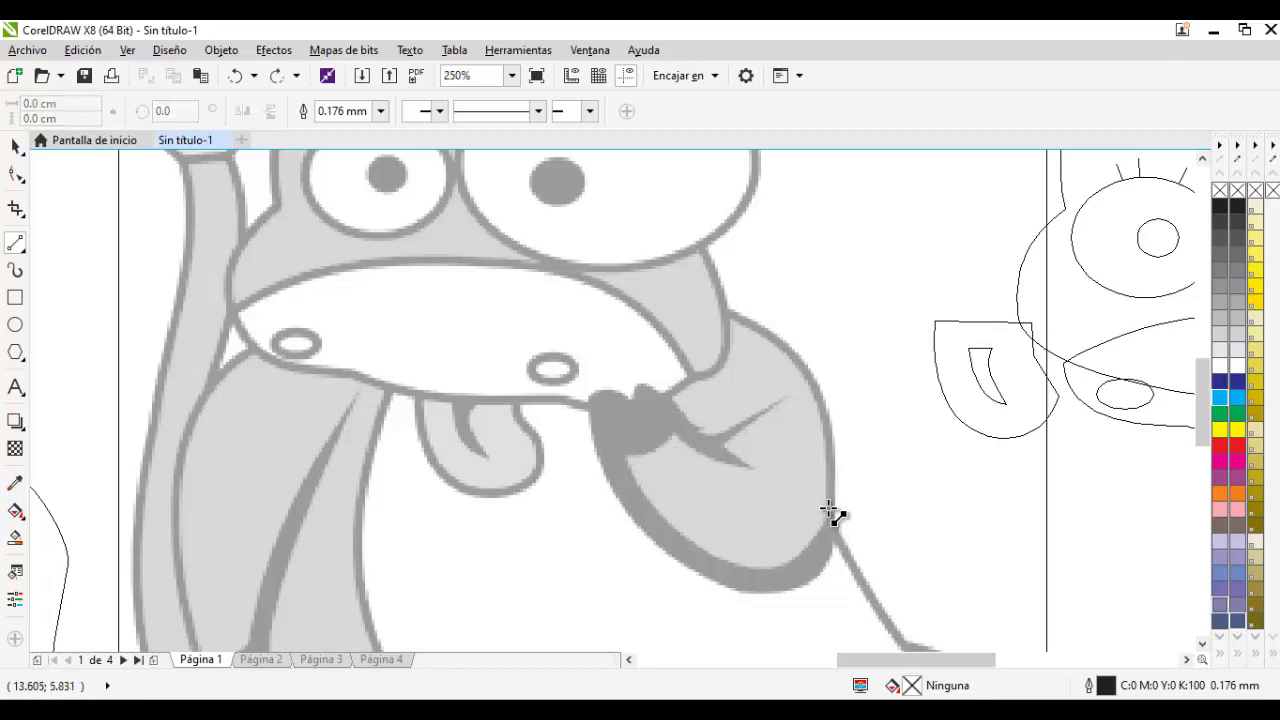
click(17, 249)
click(77, 264)
Draw a closed five-node Bézier outline around the light area of the bent arm beside the muzzle
click(14, 247)
click(66, 284)
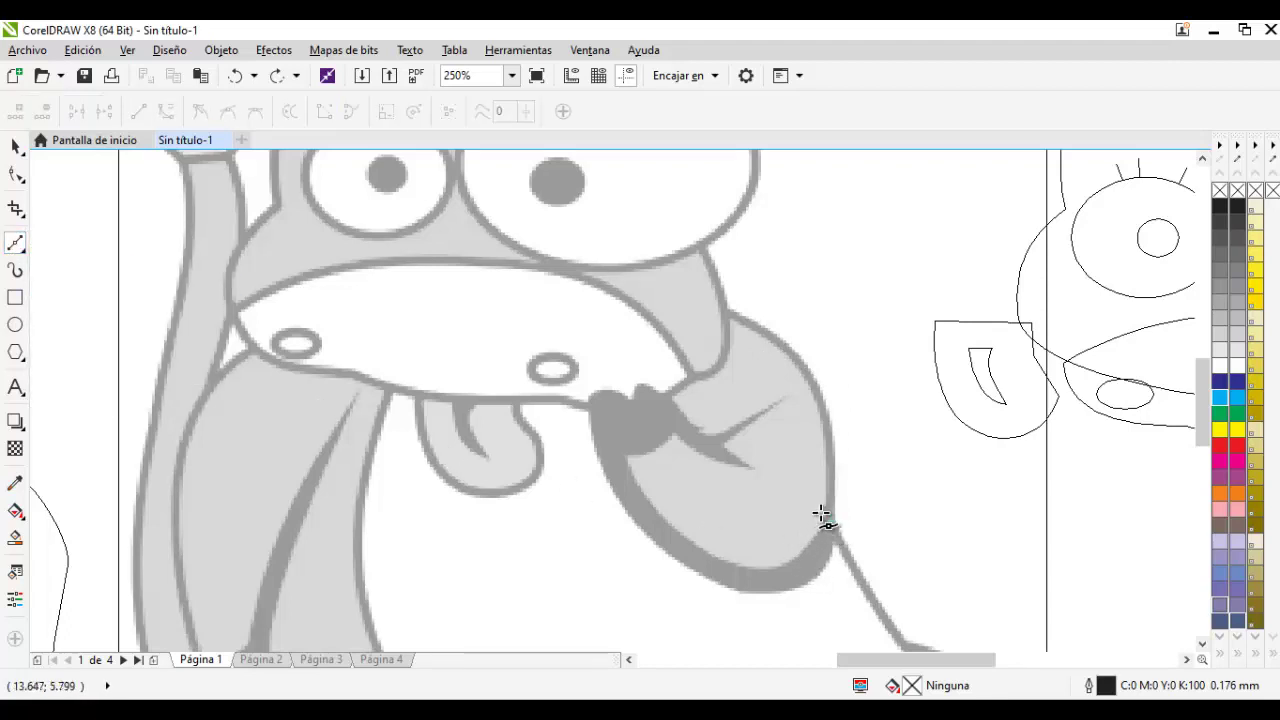
click(722, 313)
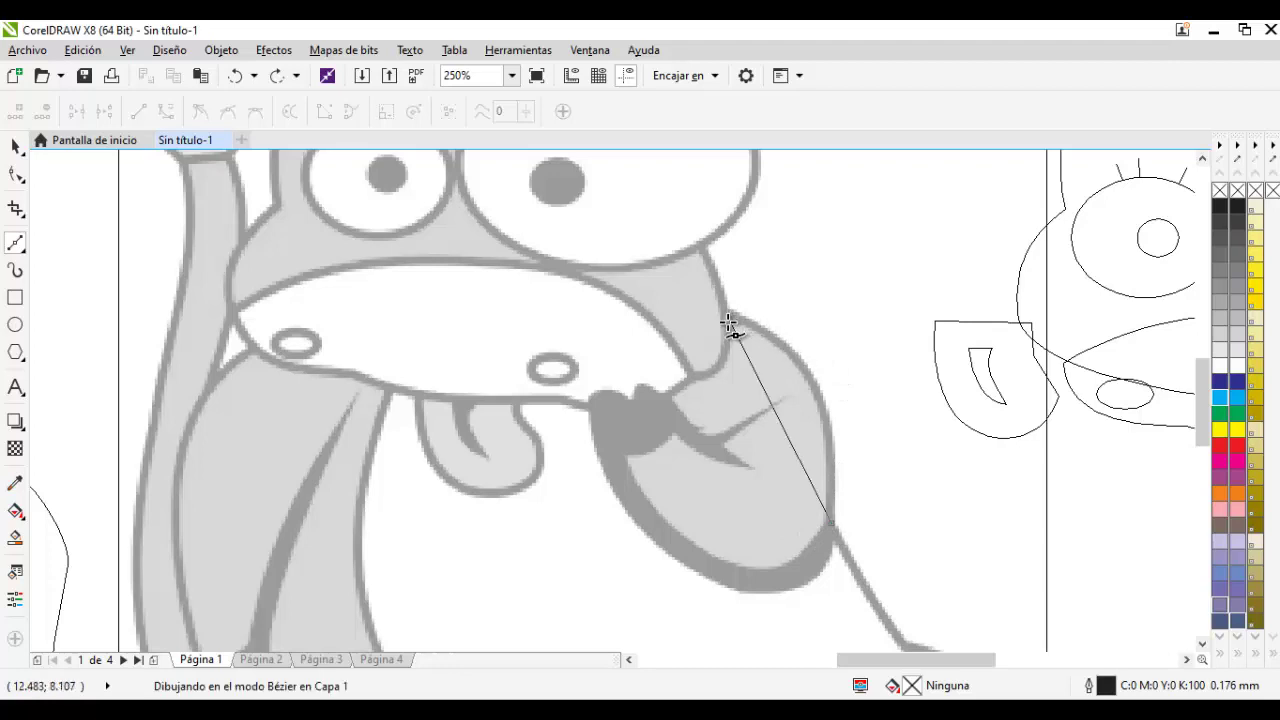
click(673, 395)
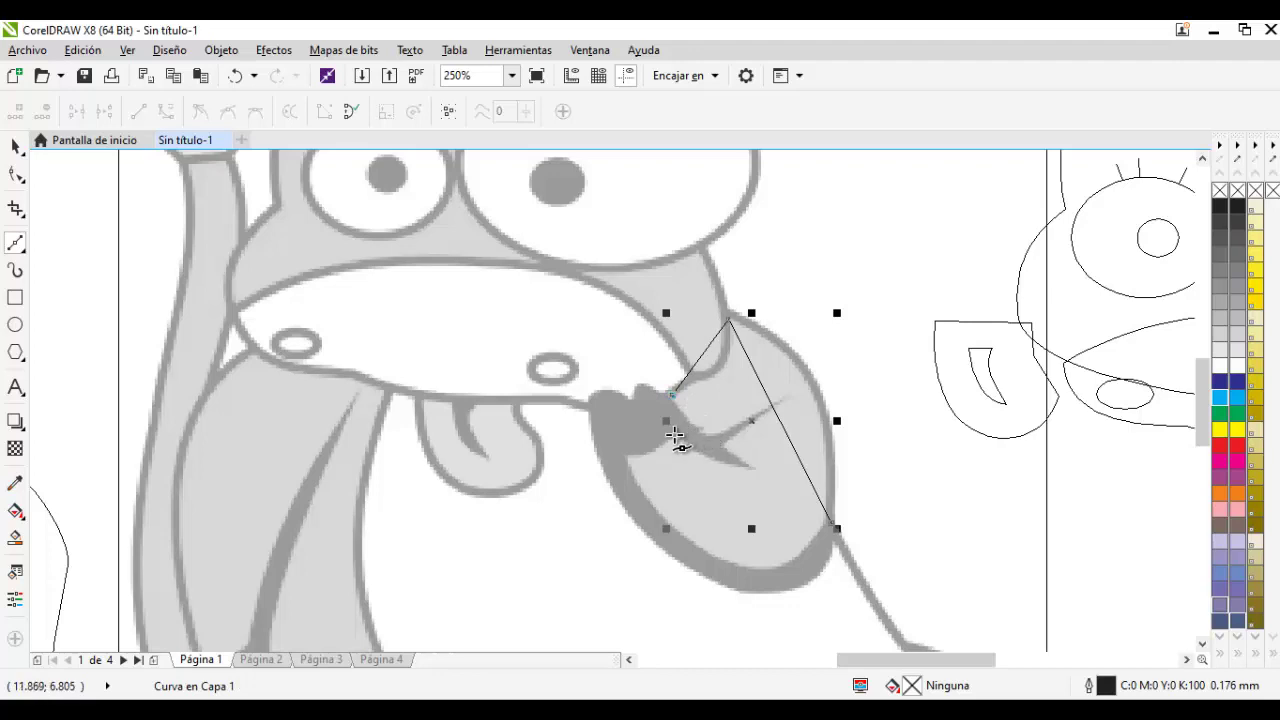
click(627, 457)
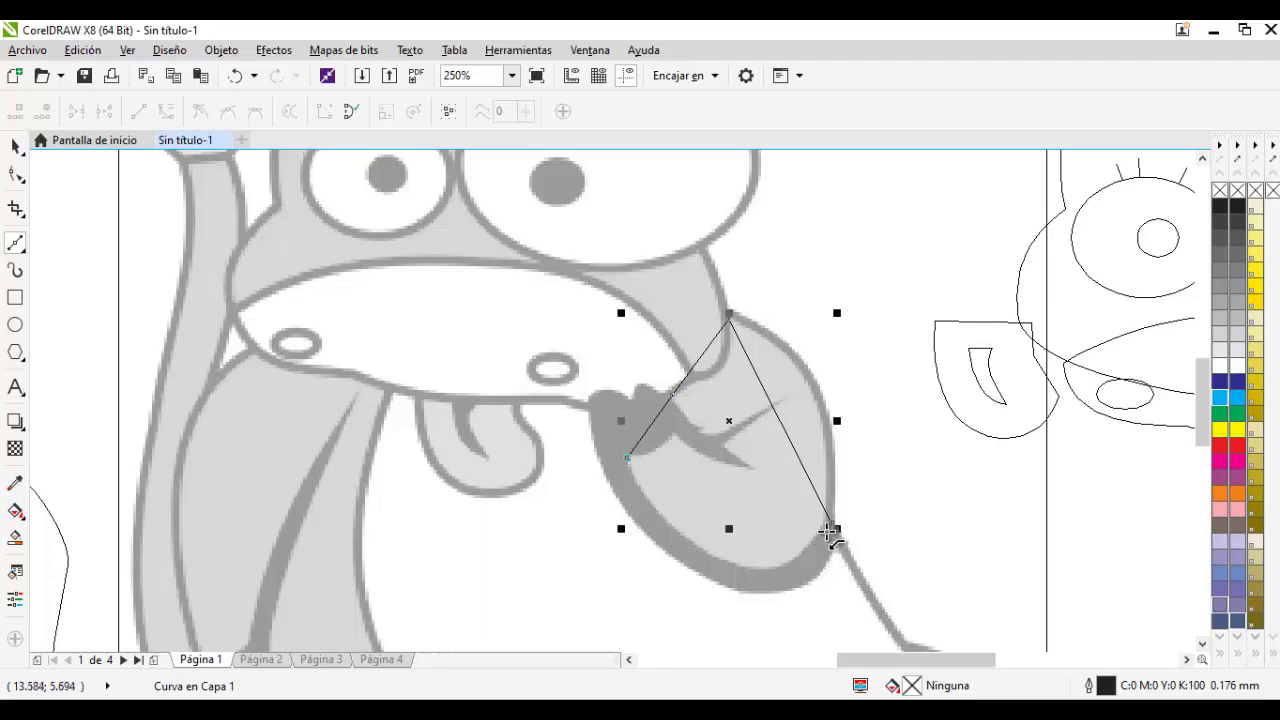
click(759, 567)
click(831, 522)
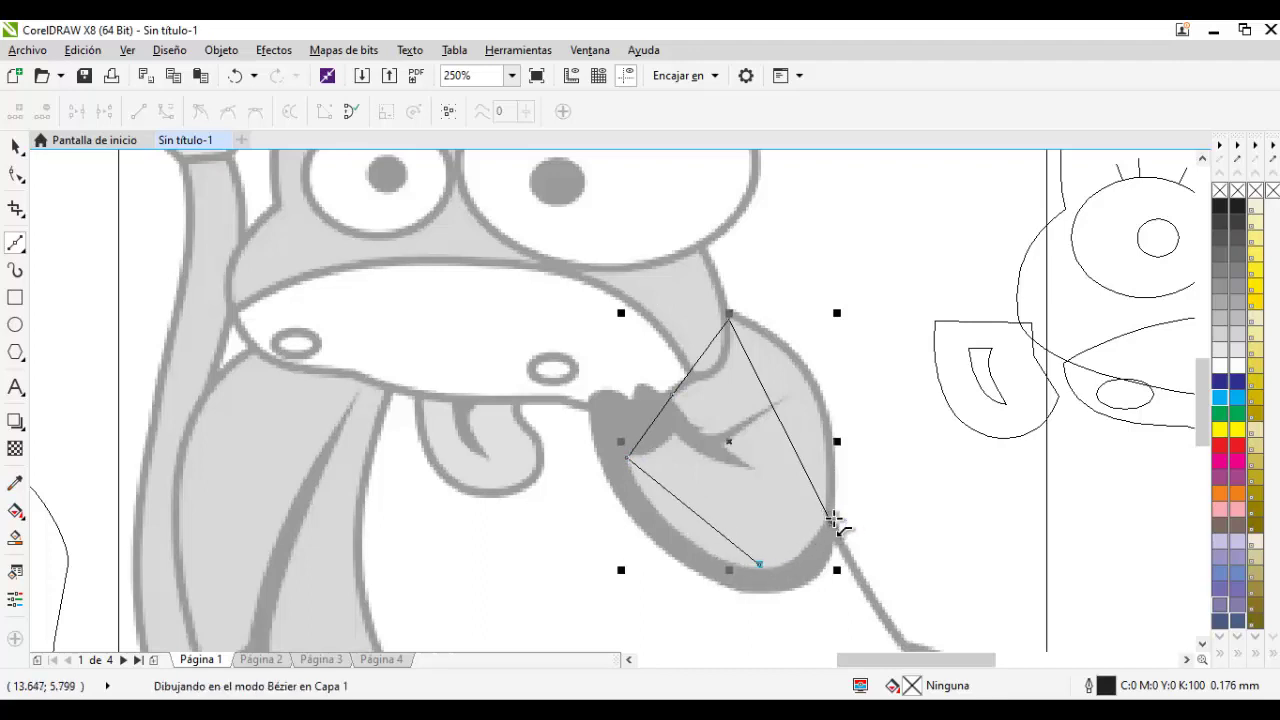
Convert the arm outline's long right edge to a curve and bend it along the arm's outer side
click(17, 176)
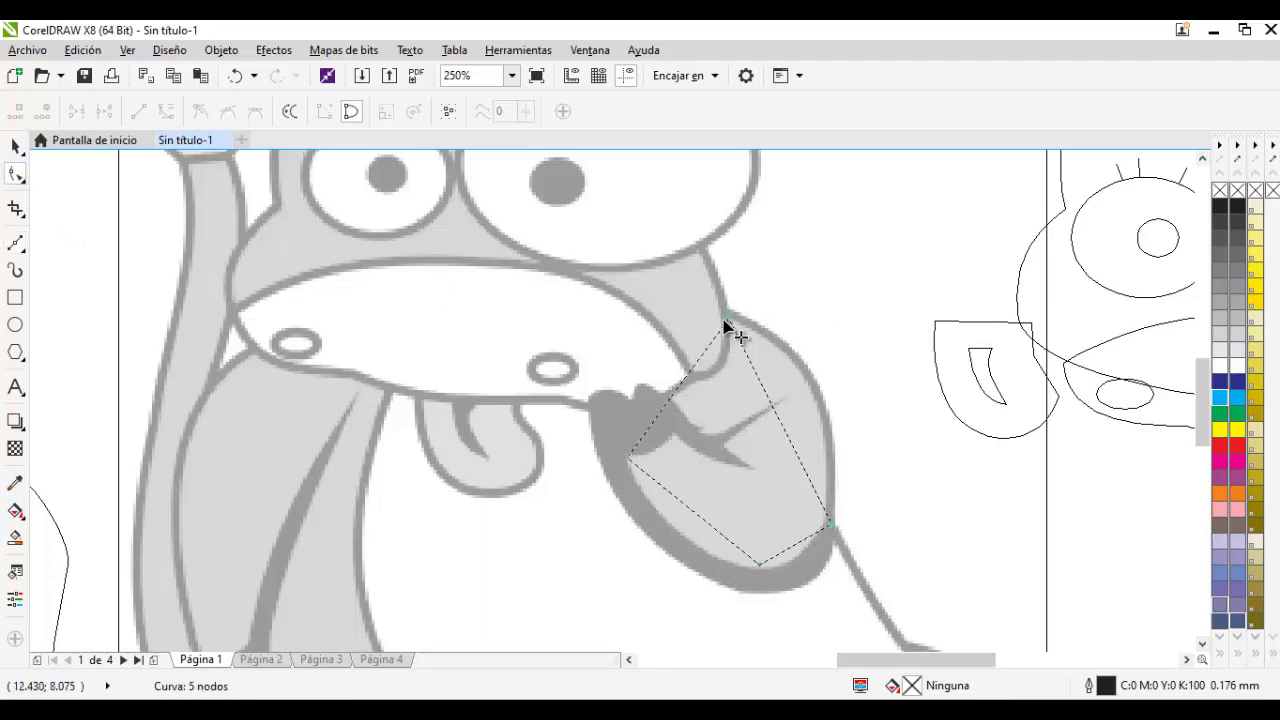
click(769, 403)
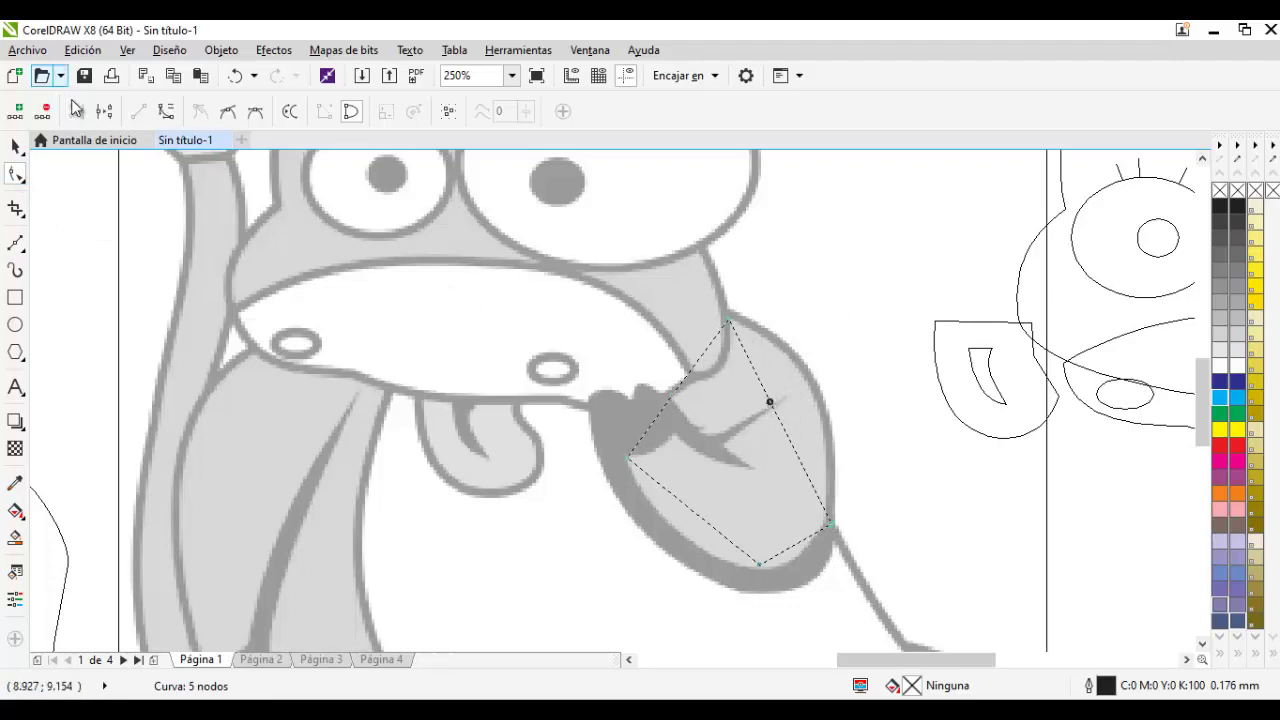
click(166, 111)
drag(770, 410, 810, 376)
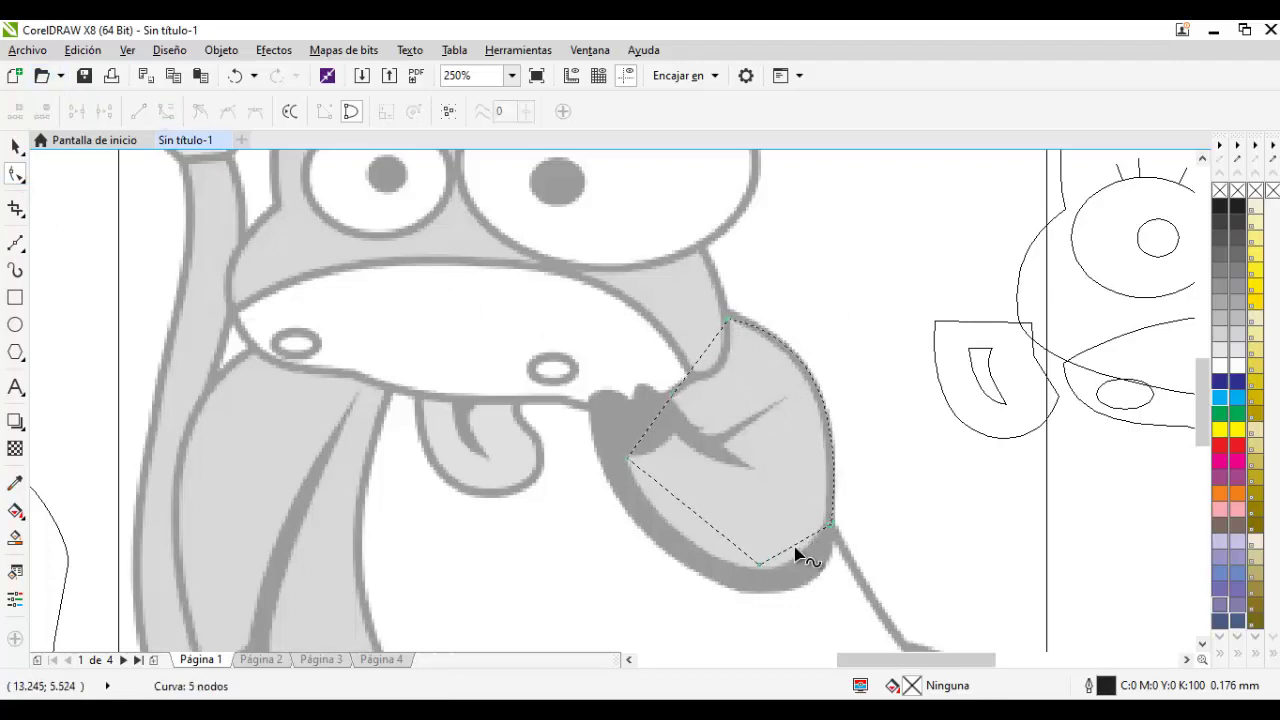
Convert the arm outline's two lower edges to curves and bend them along the inner border of the dark shading
click(166, 114)
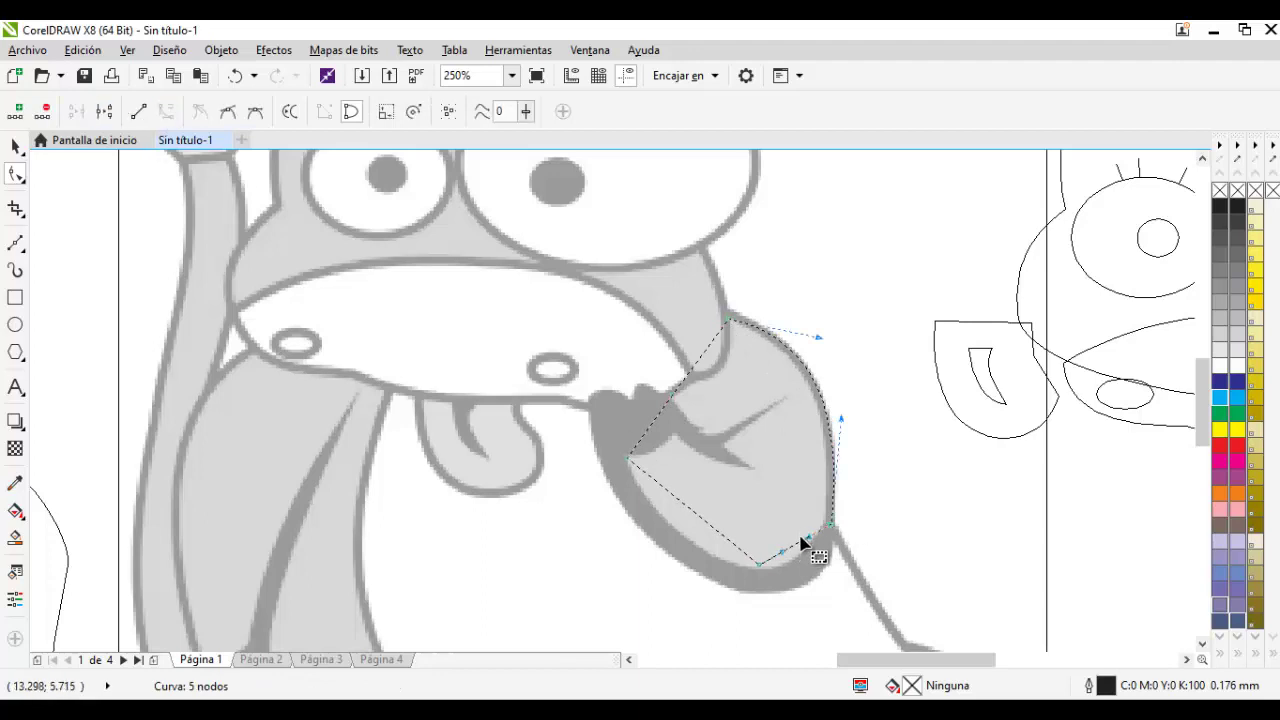
click(791, 548)
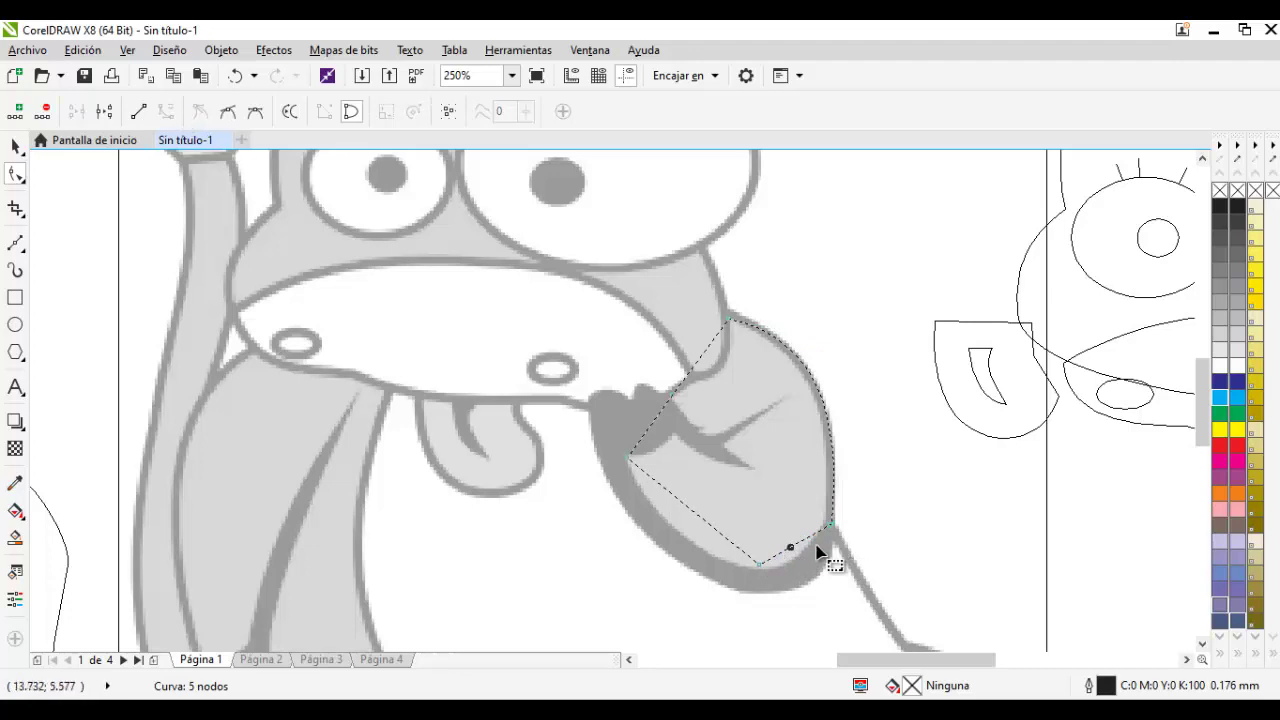
drag(796, 555, 802, 568)
click(682, 504)
click(166, 112)
drag(703, 522, 682, 535)
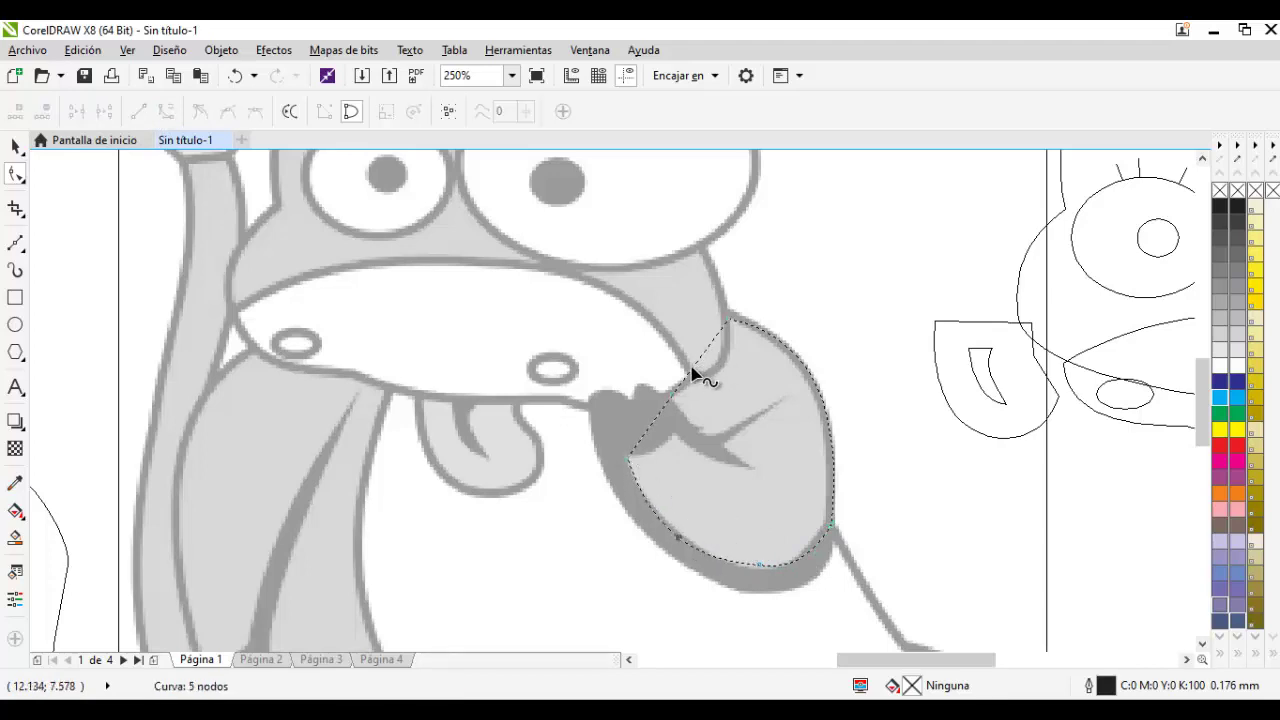
Add a node to the arm outline at the muzzle's corner and curve the edge above it around the cheek
mouse_move(701, 365)
mouse_down()
mouse_move(711, 354)
mouse_move(685, 378)
mouse_up()
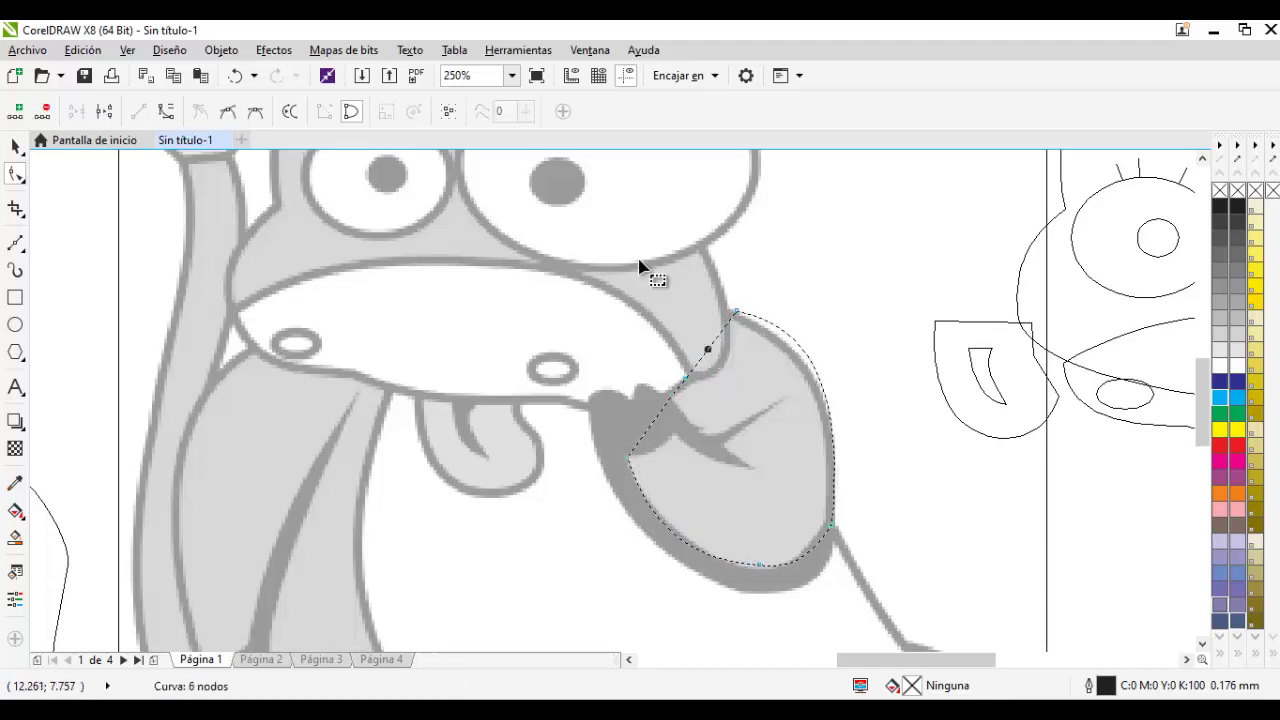
click(165, 112)
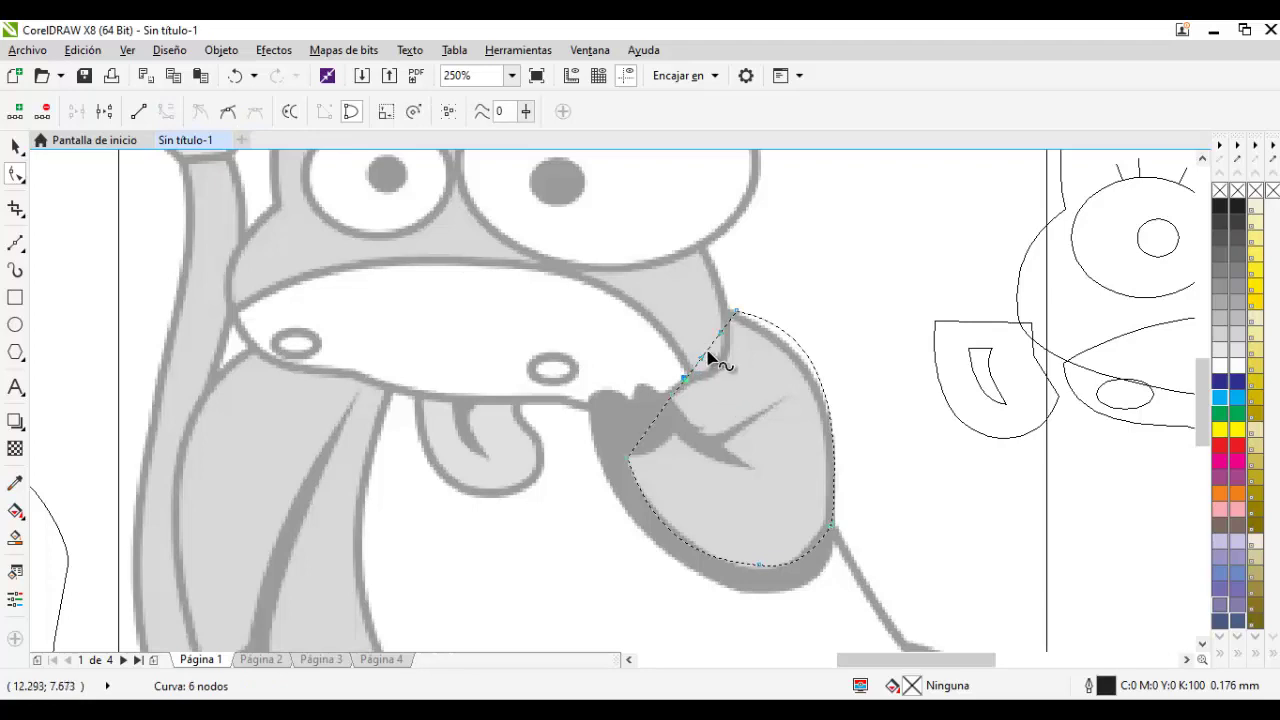
drag(728, 380, 720, 376)
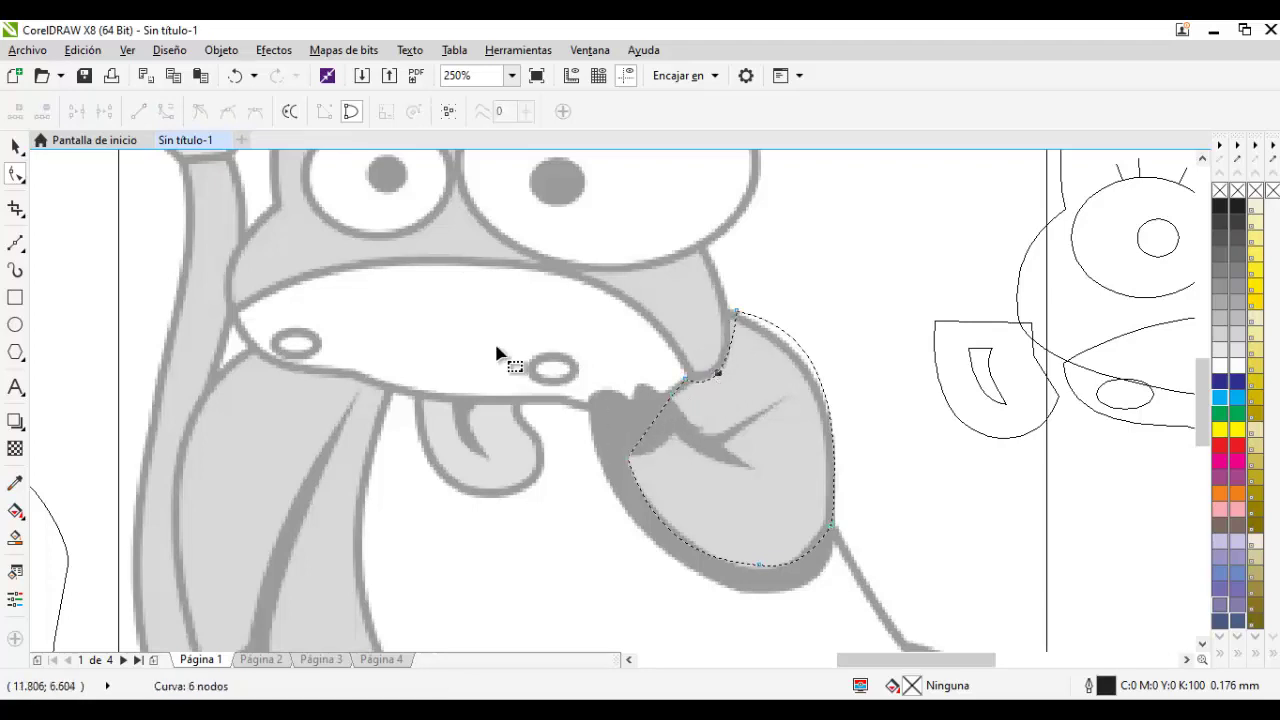
Move the finished arm outline off the reference drawing
click(12, 149)
drag(750, 435, 860, 287)
Draw a closed 14-node Bézier outline around the arm's dark shading, including its pointed creases and the bumps beside the muzzle
click(20, 247)
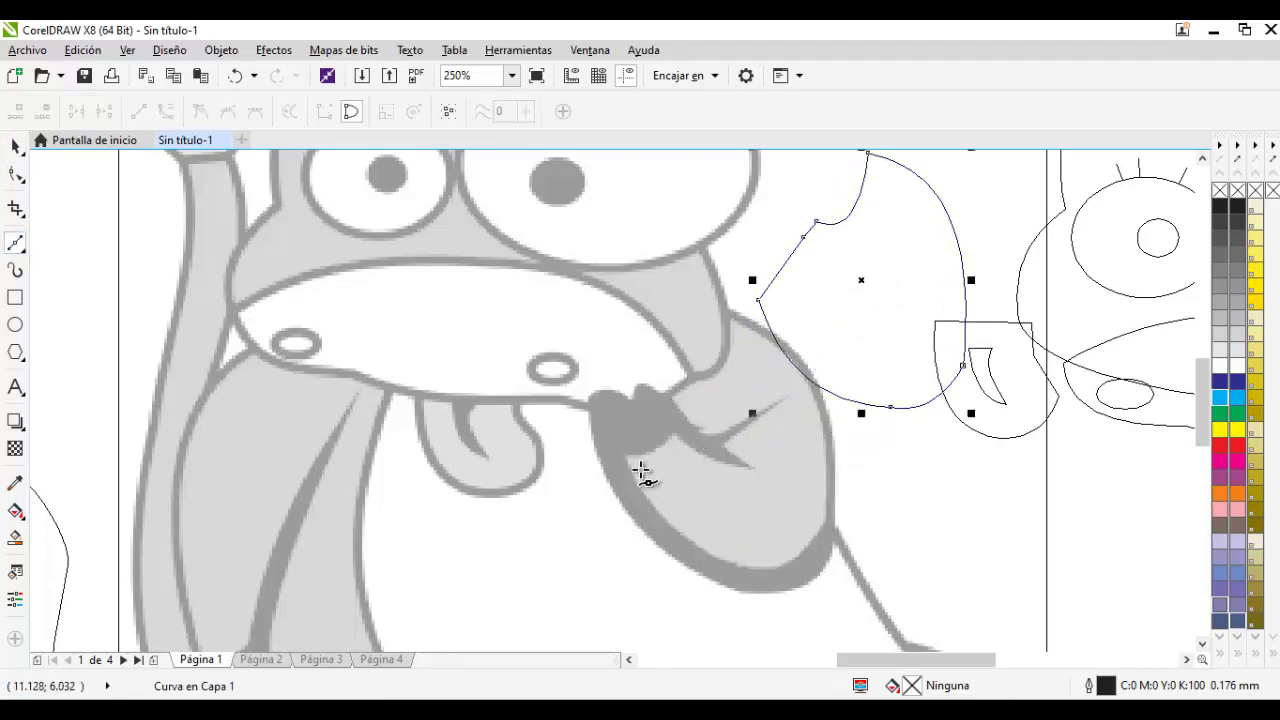
click(826, 525)
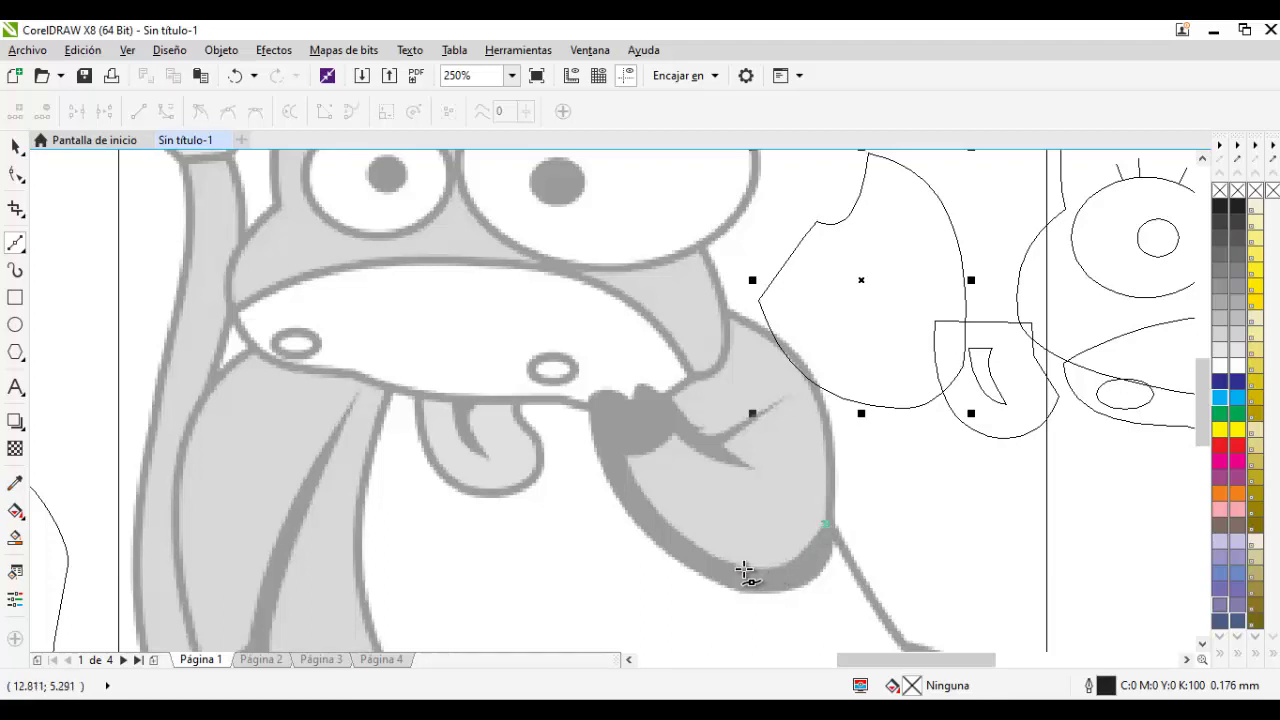
click(739, 569)
click(628, 455)
click(672, 434)
click(734, 451)
double_click(731, 445)
click(786, 401)
click(709, 432)
click(657, 390)
click(632, 395)
click(598, 390)
click(645, 535)
click(769, 592)
click(832, 557)
click(825, 524)
key(F10)
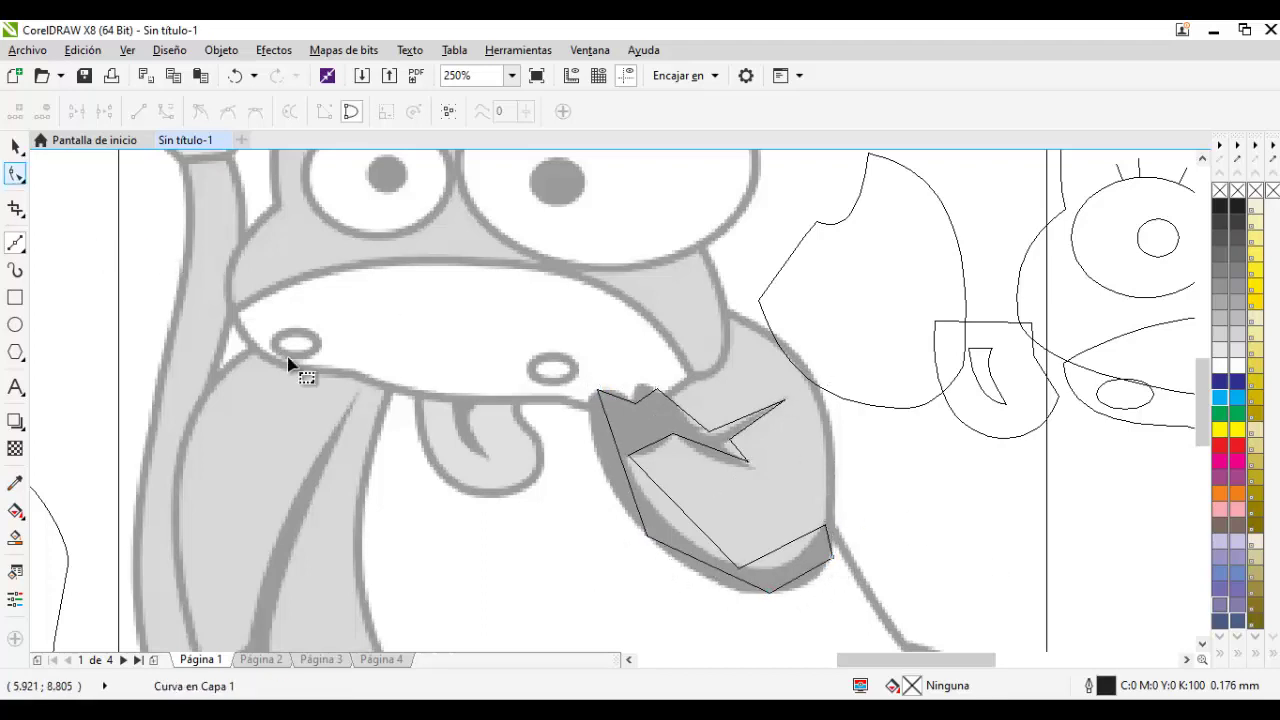
scroll(824, 526, up, 2)
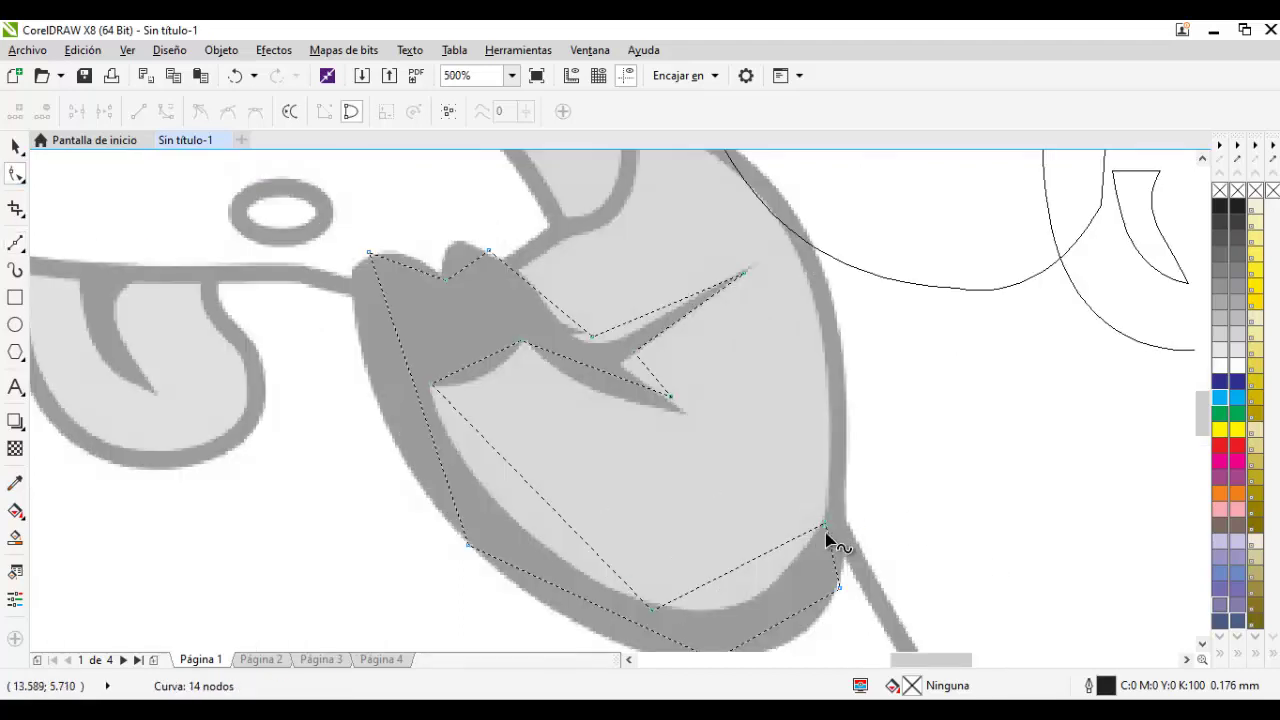
Convert the shading outline's inner edges to curves and bend them along the light palm area's lower, left and upper borders
click(735, 568)
click(166, 111)
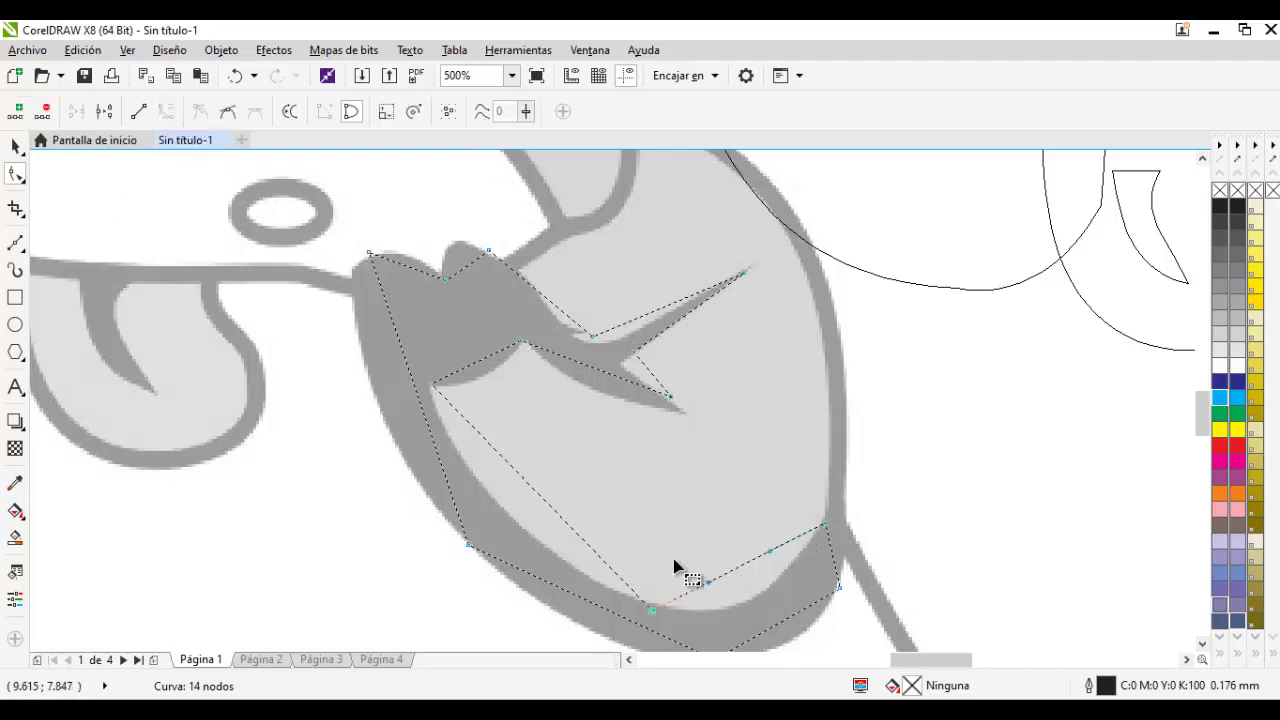
drag(729, 583, 699, 600)
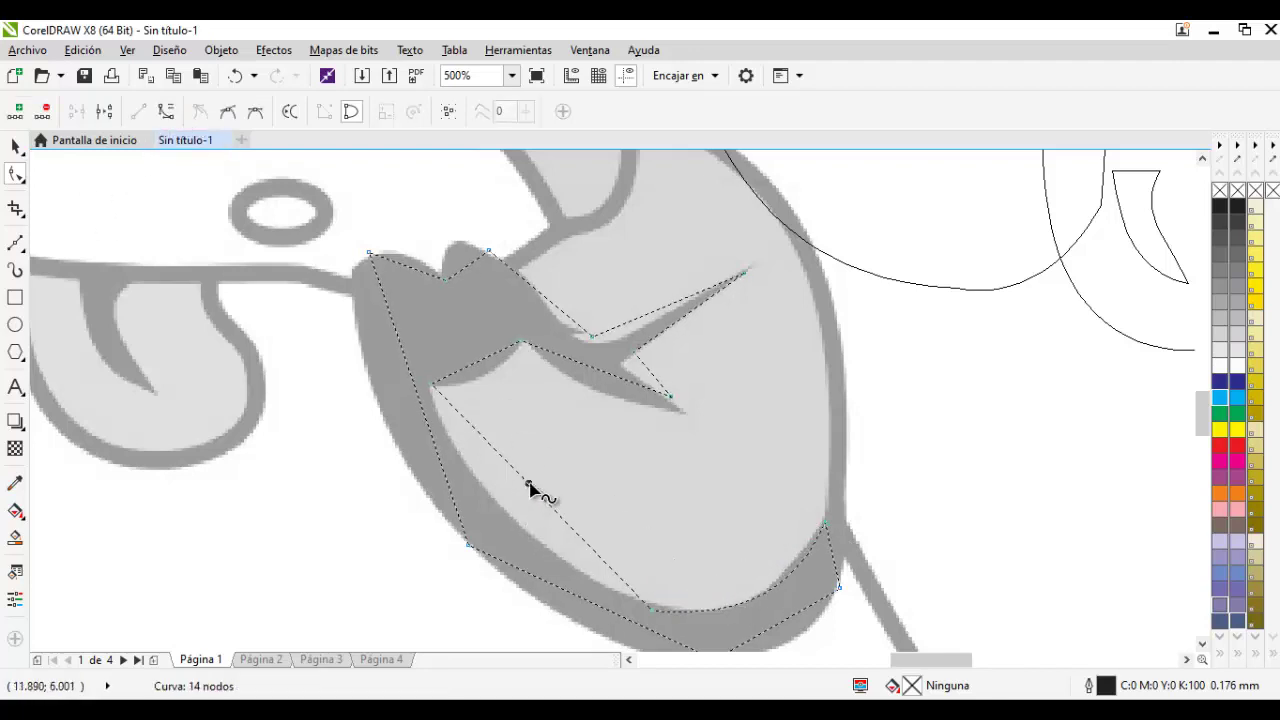
drag(527, 488, 490, 420)
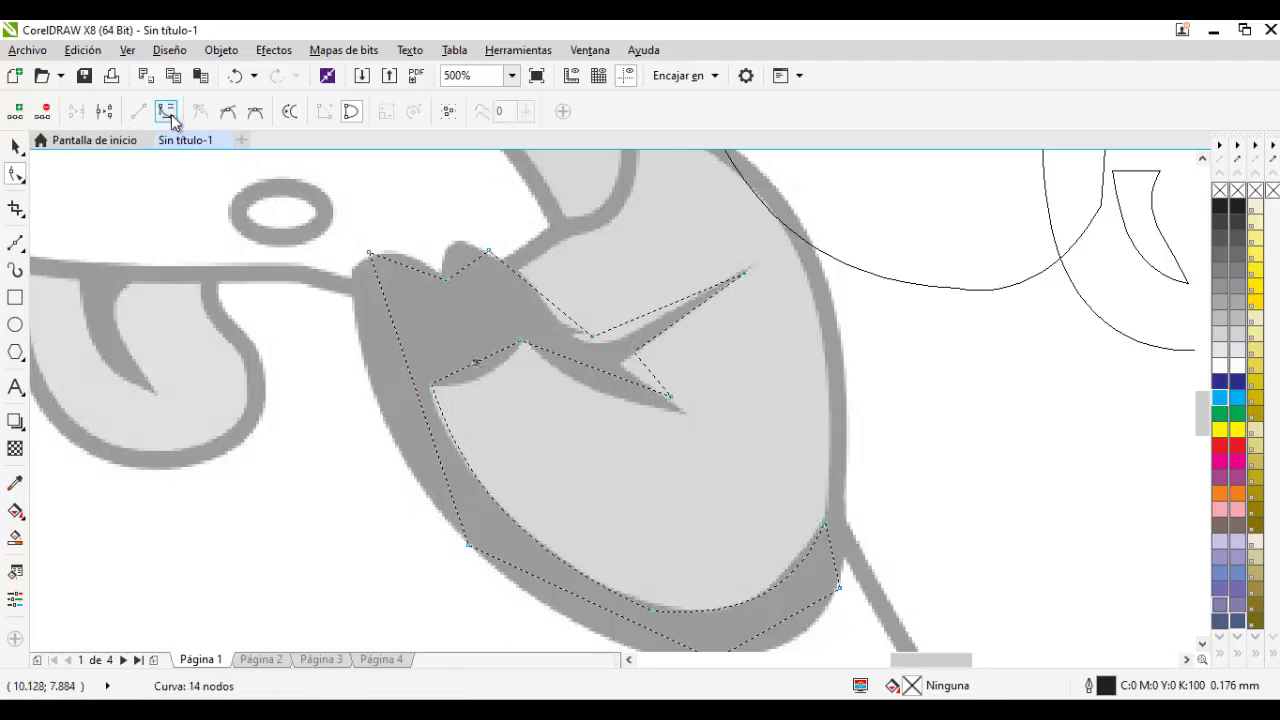
drag(495, 371, 486, 376)
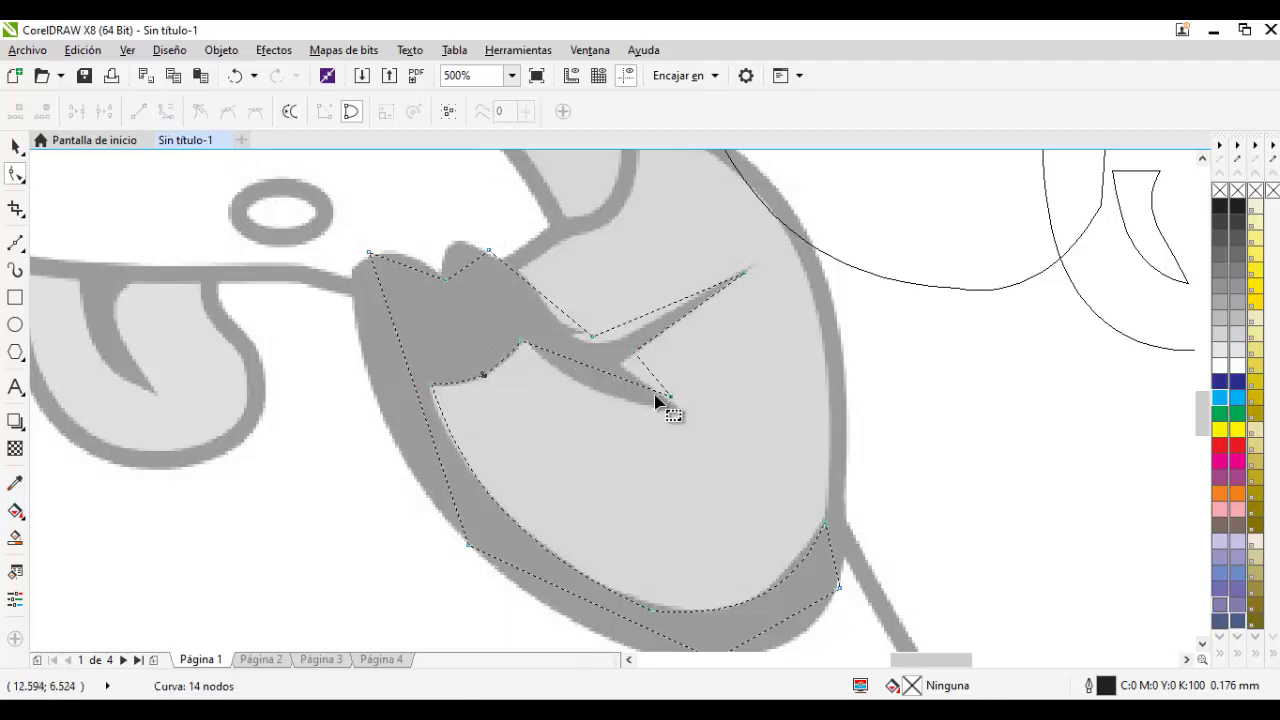
Move the shading outline's crease nodes onto the crease tip and fork, and curve the lower crease edge
drag(677, 409, 680, 410)
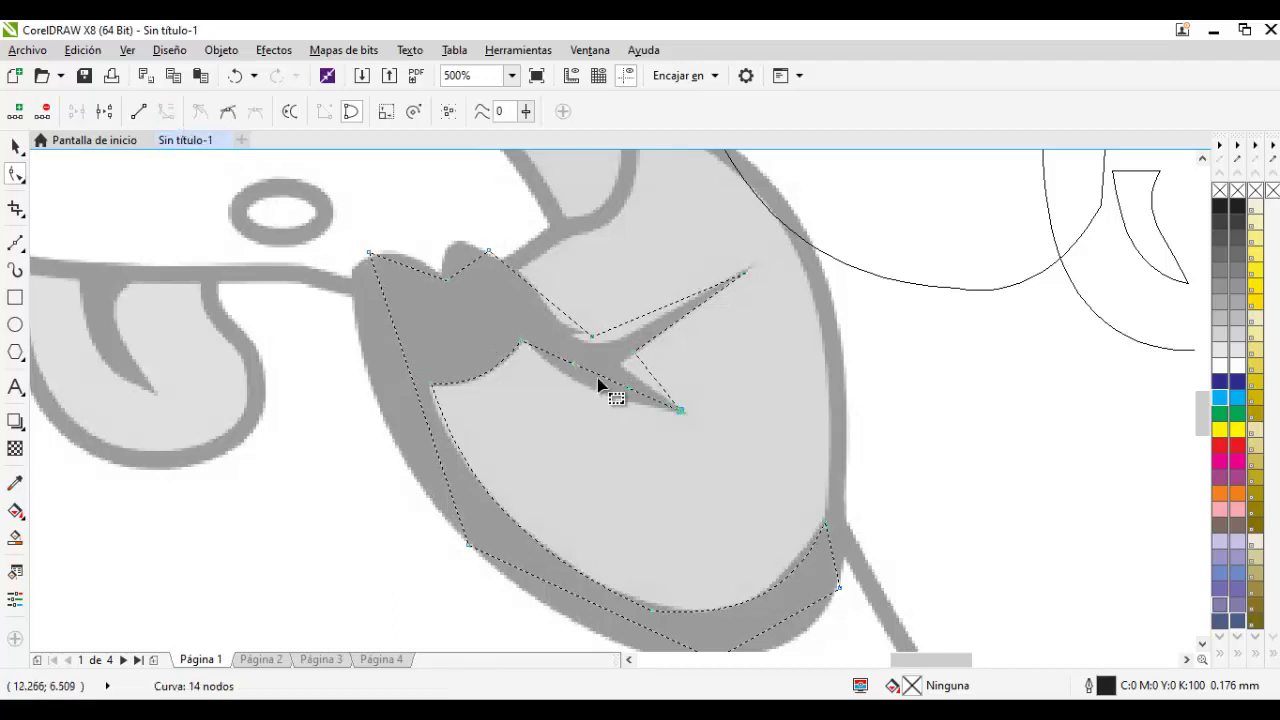
drag(619, 385, 609, 395)
drag(636, 351, 558, 305)
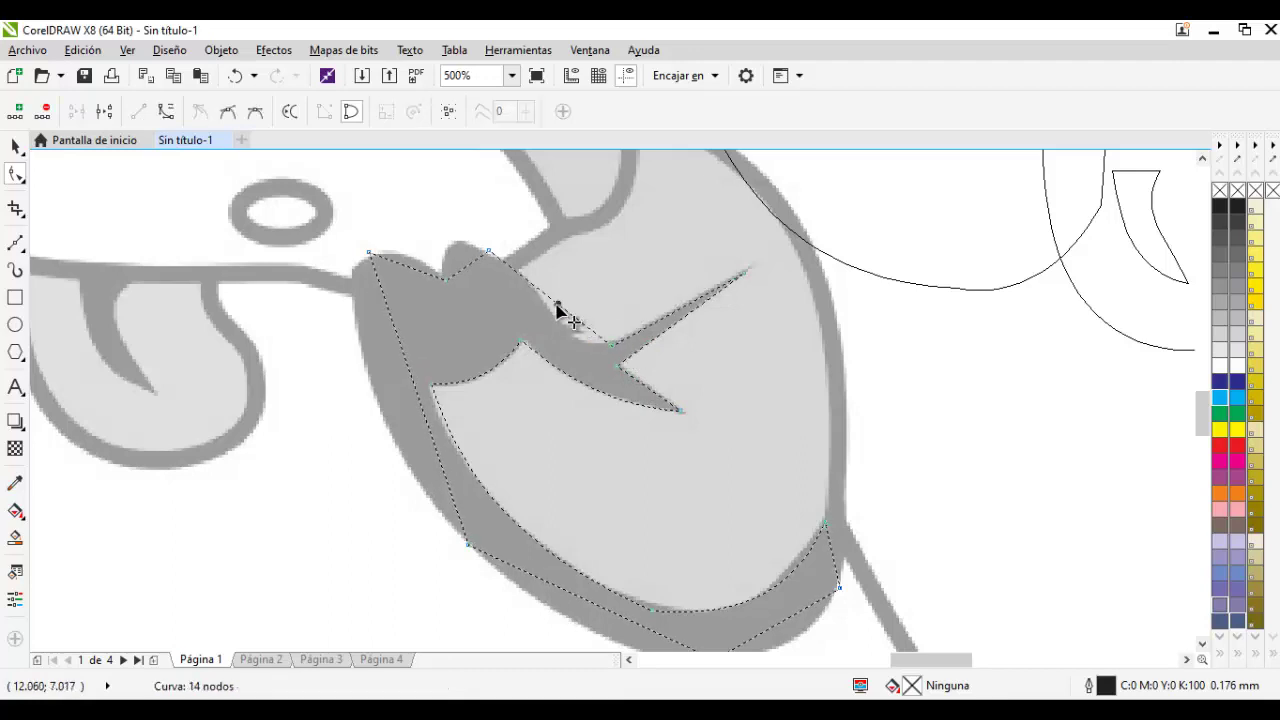
Curve the edge above the crease, move the bump node to the second bump's peak, and add a node beside it
click(166, 111)
click(559, 304)
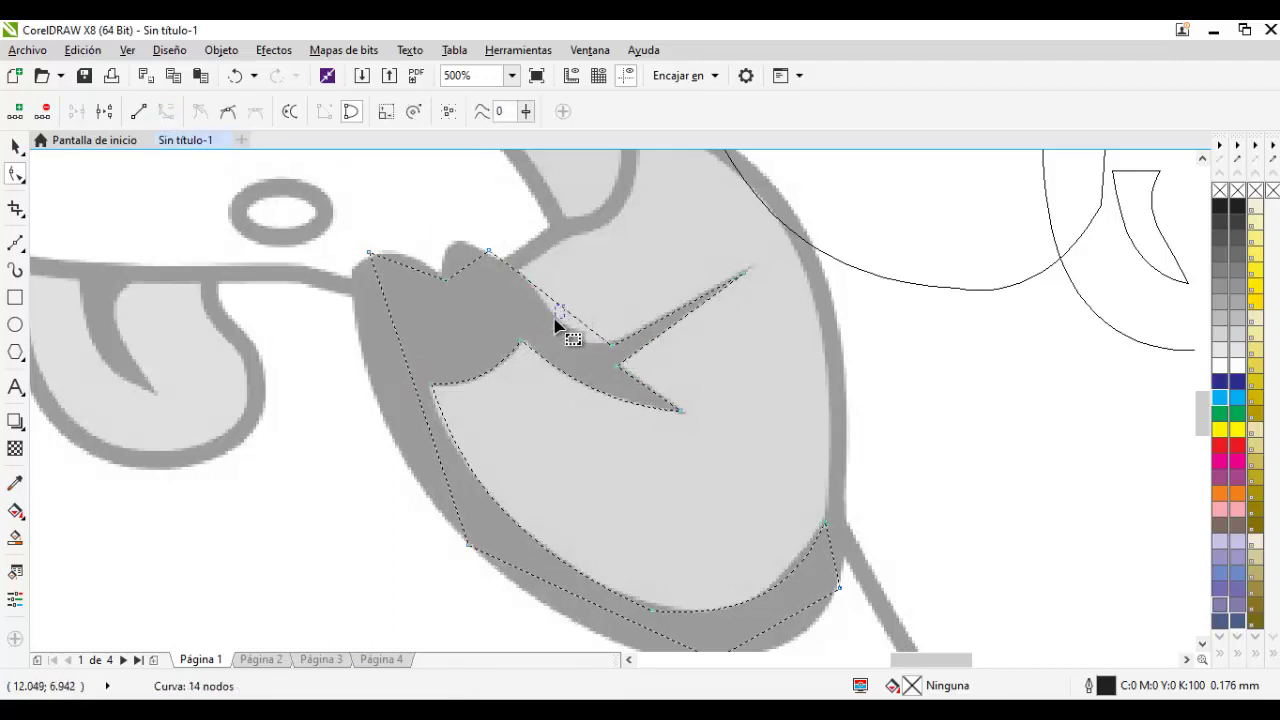
click(558, 307)
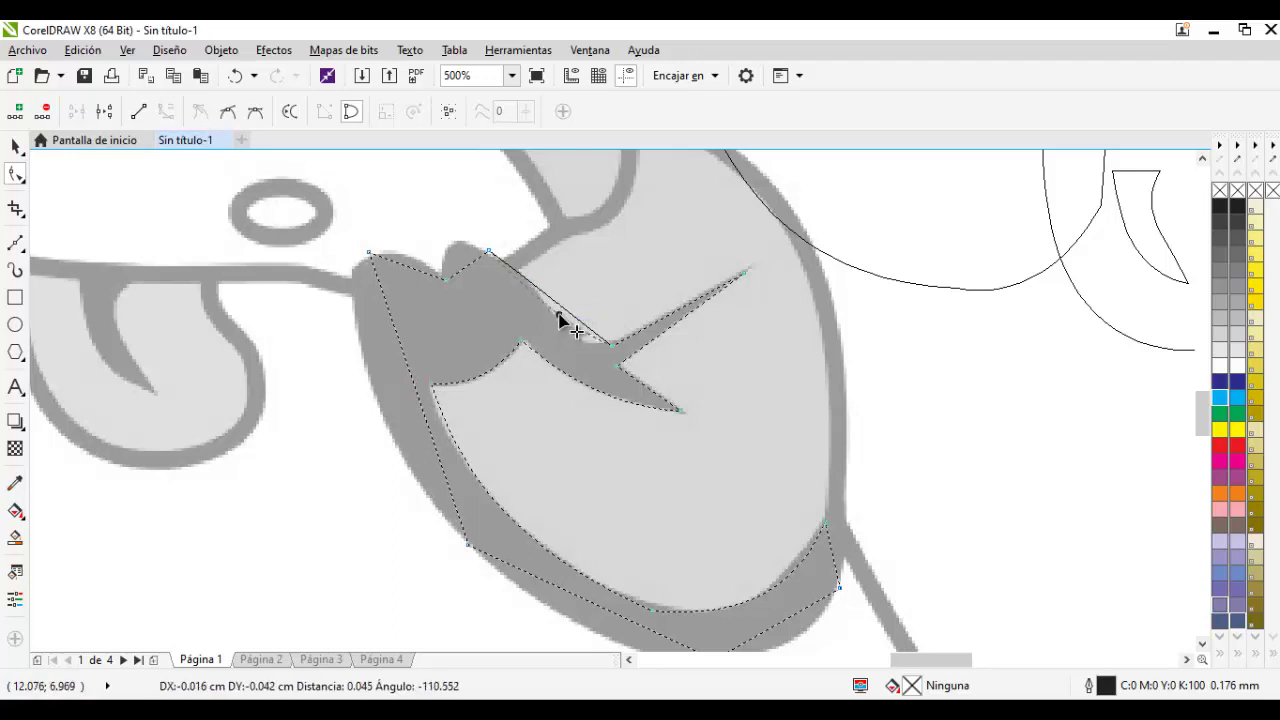
drag(494, 255, 459, 240)
double_click(476, 271)
Curve the shading outline's edges around the two bumps beside the muzzle
scroll(483, 260, up, 2)
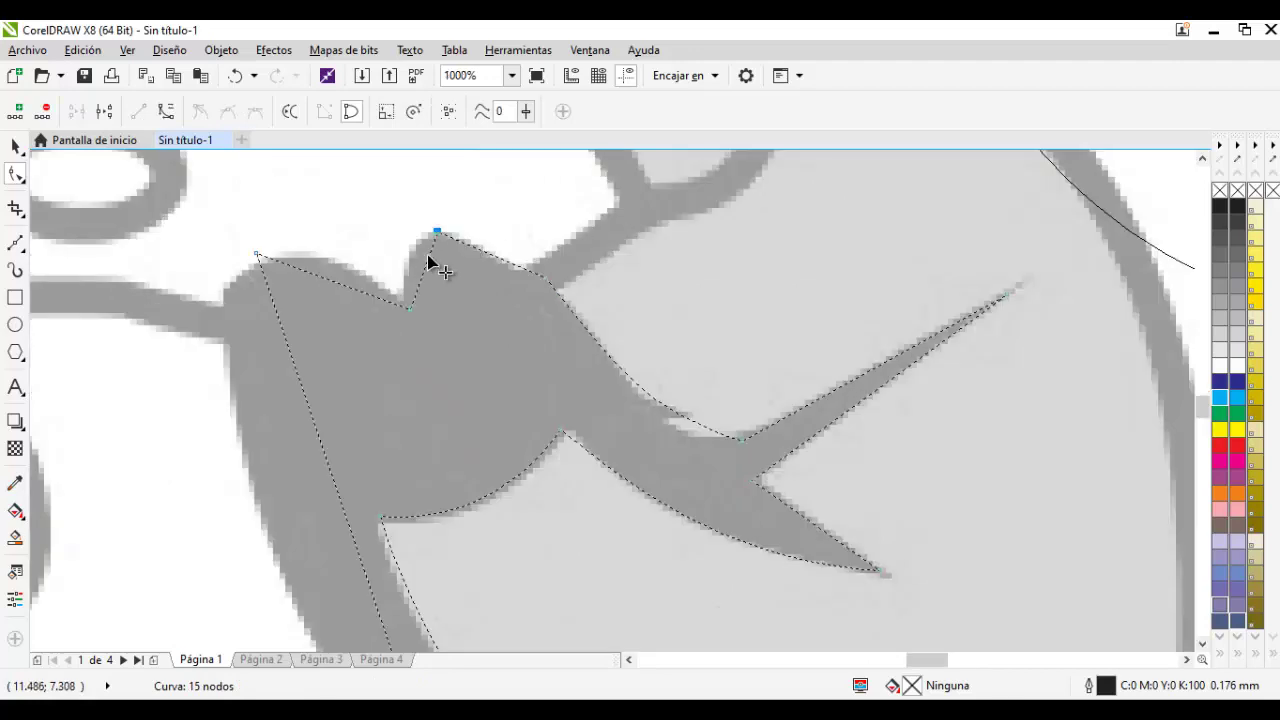
click(165, 111)
drag(429, 269, 410, 254)
drag(257, 255, 323, 268)
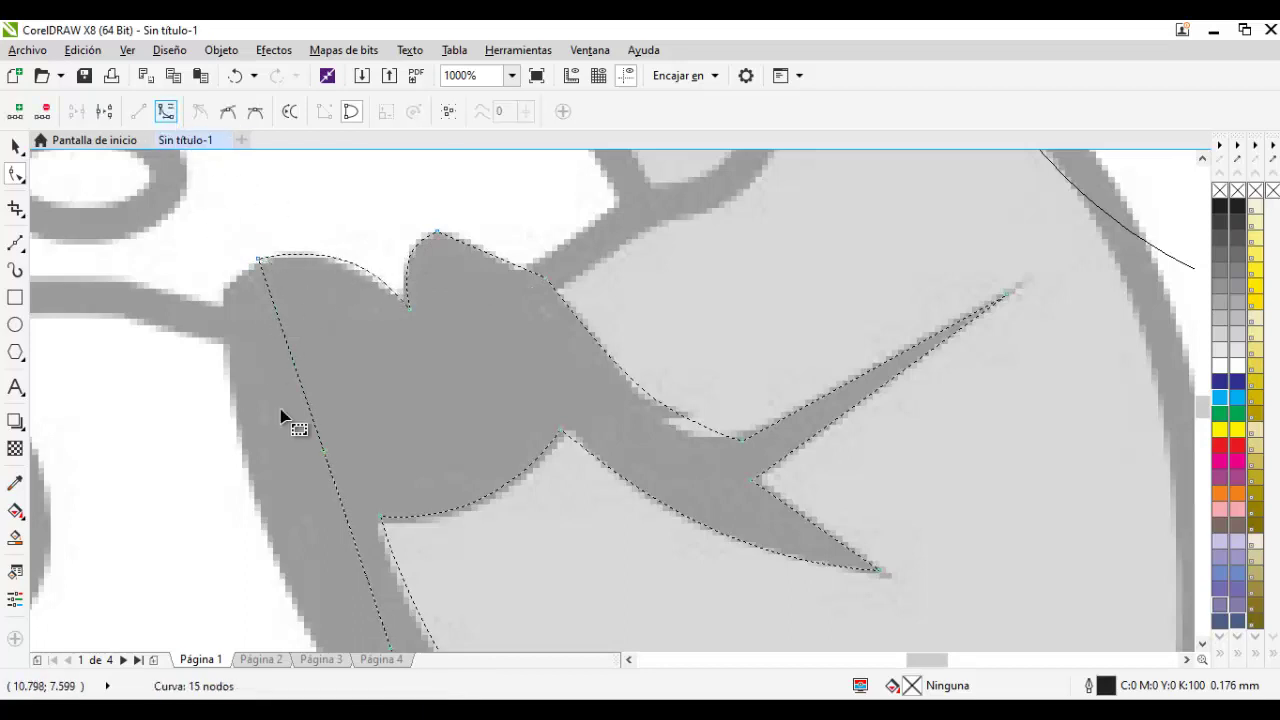
Bend the shading outline's outer edge along the arm and add a corner node to round it into the first bump
drag(297, 394, 232, 402)
double_click(238, 335)
drag(236, 334, 242, 272)
scroll(250, 287, up, 2)
click(269, 239)
scroll(243, 290, down, 1)
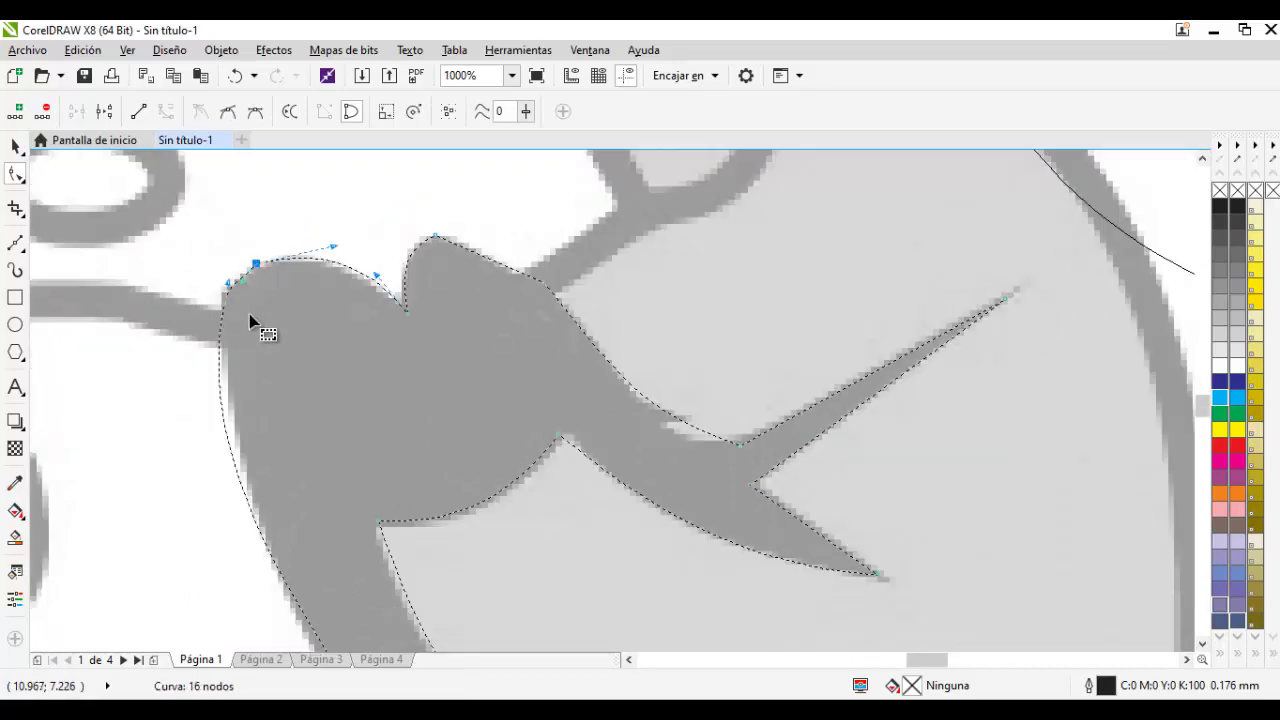
Curve the shading outline's two lower outer edges around the elbow and fit its end nodes to the belly line junction
scroll(250, 318, down, 2)
drag(1205, 405, 1206, 430)
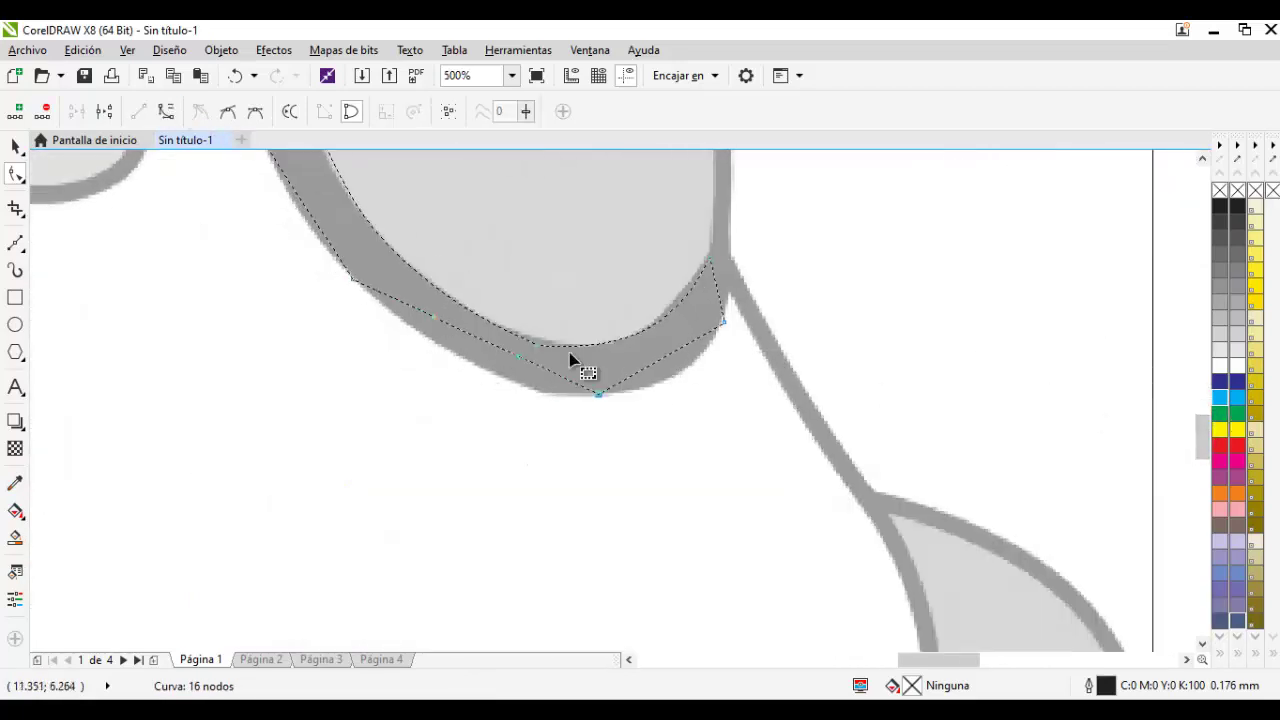
drag(500, 353, 503, 379)
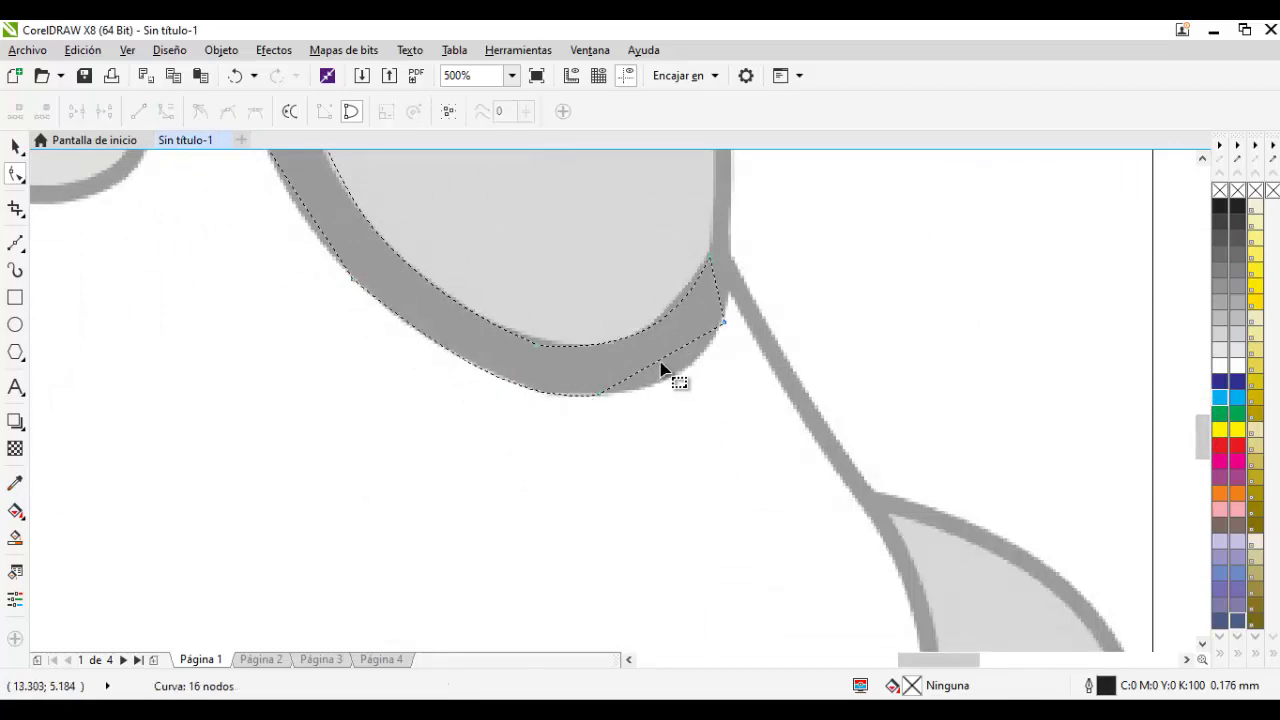
click(166, 111)
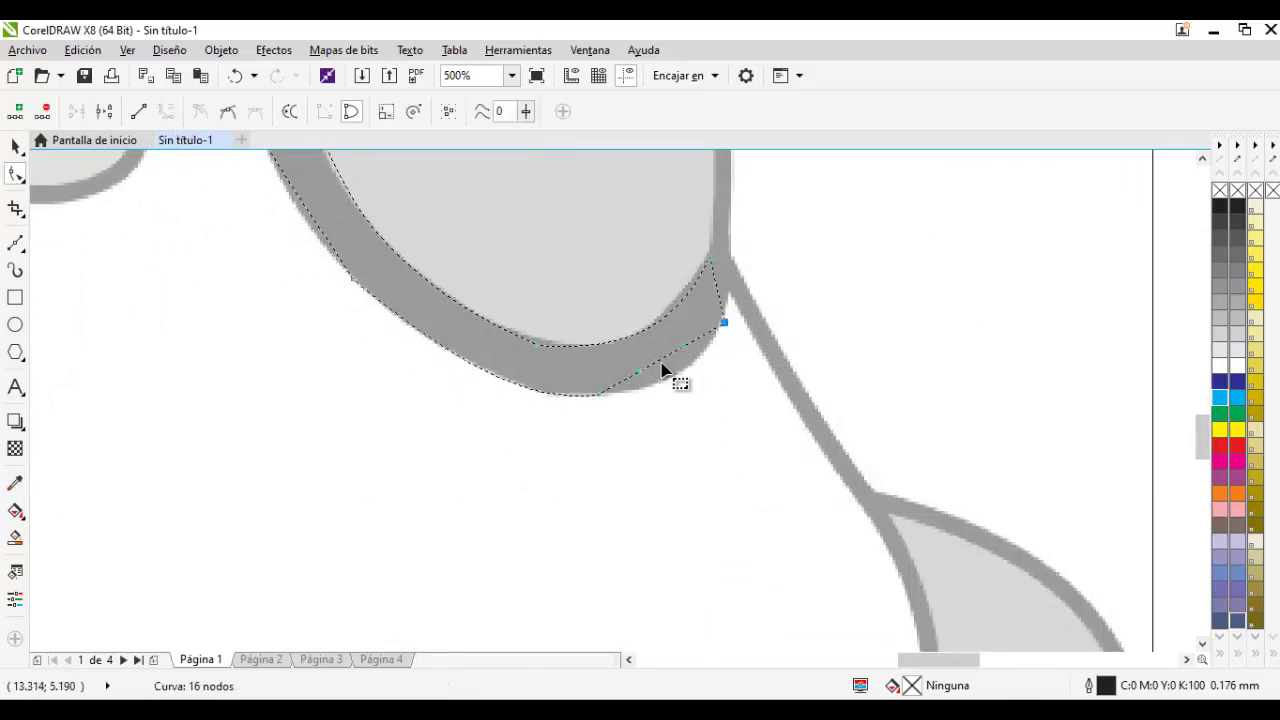
drag(670, 375, 719, 241)
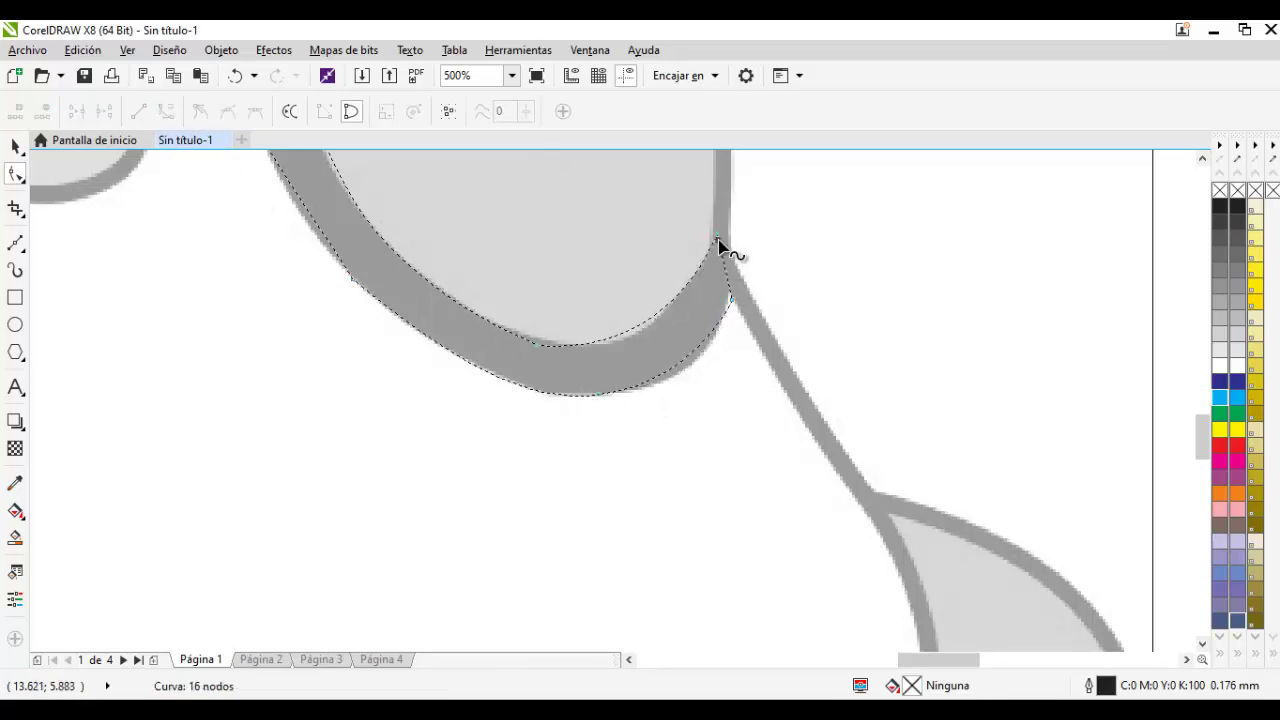
Move the arm outline back onto the reference drawing over its shading outline
scroll(719, 254, down, 2)
drag(1200, 423, 1200, 379)
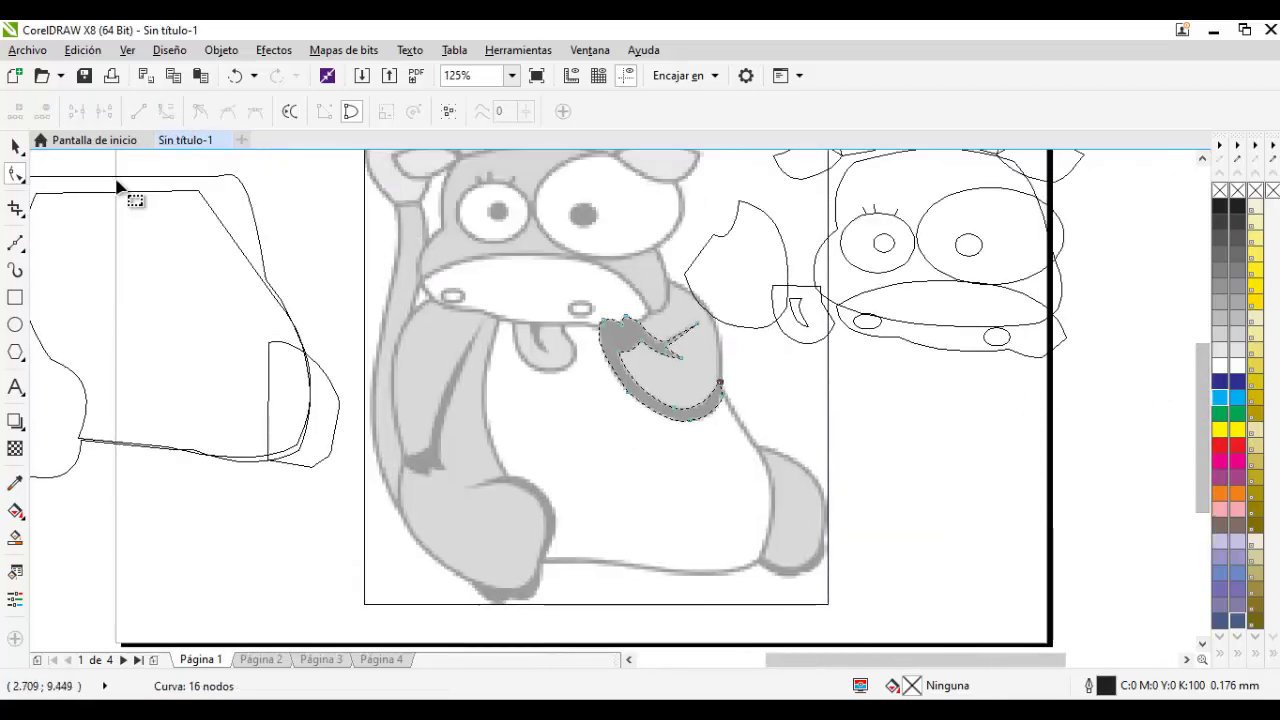
click(22, 149)
drag(740, 324, 677, 402)
click(677, 402)
scroll(720, 383, up, 1)
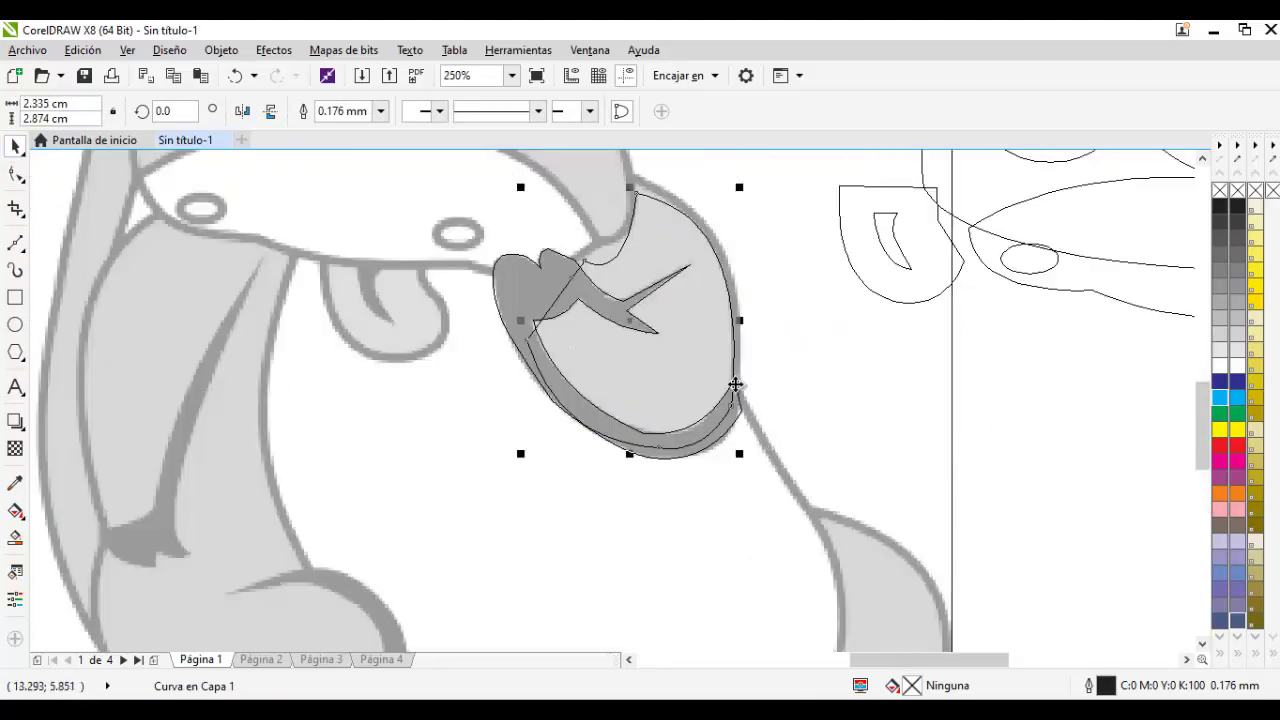
click(797, 368)
Draw a Bézier outline up the tail's outer edge, across the base of the tuft, and down the inner edge past the muzzle
scroll(794, 364, down, 2)
scroll(794, 364, up, 1)
scroll(794, 364, down, 1)
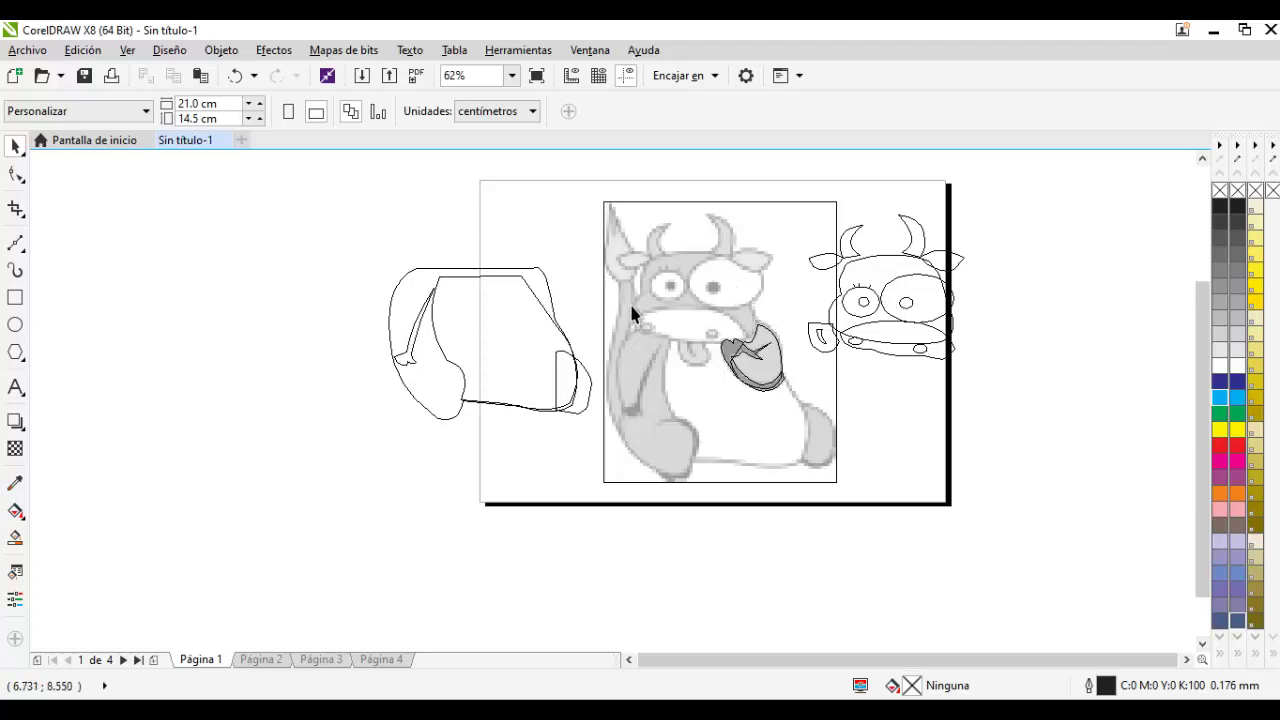
scroll(709, 301, up, 1)
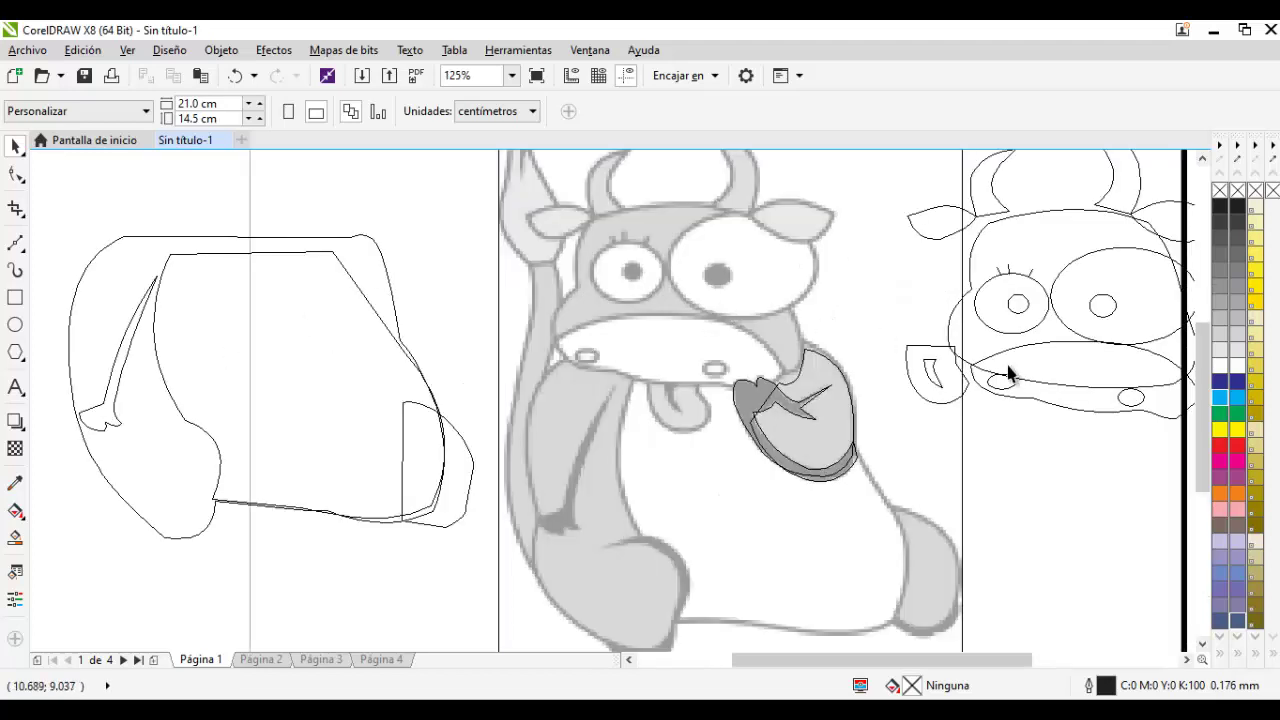
scroll(1199, 402, up, 2)
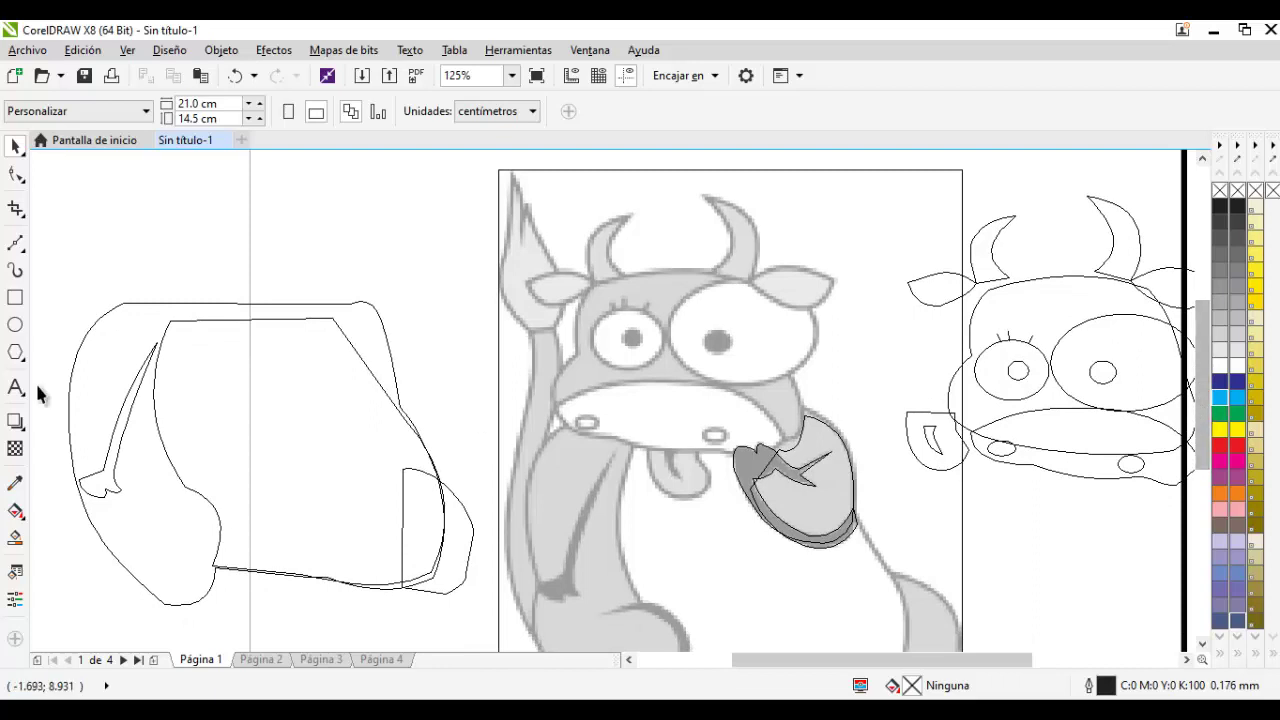
click(15, 243)
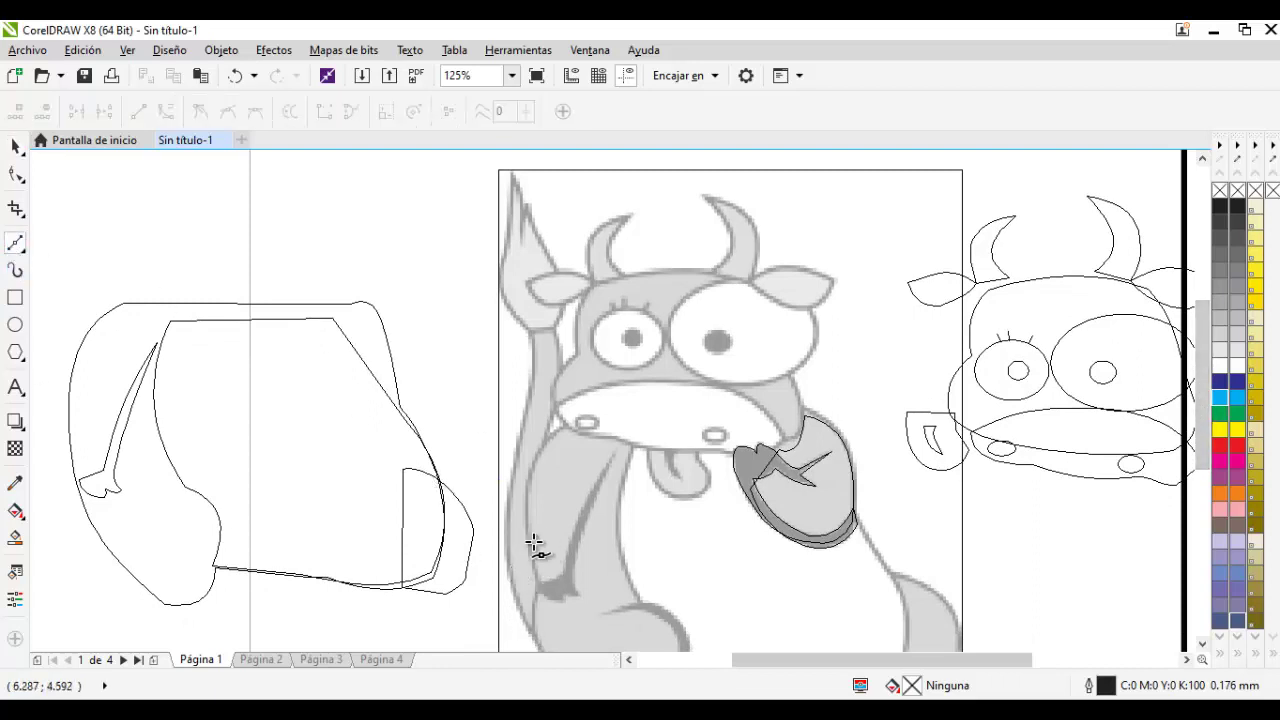
click(537, 637)
drag(509, 449, 523, 378)
drag(534, 301, 532, 288)
click(536, 284)
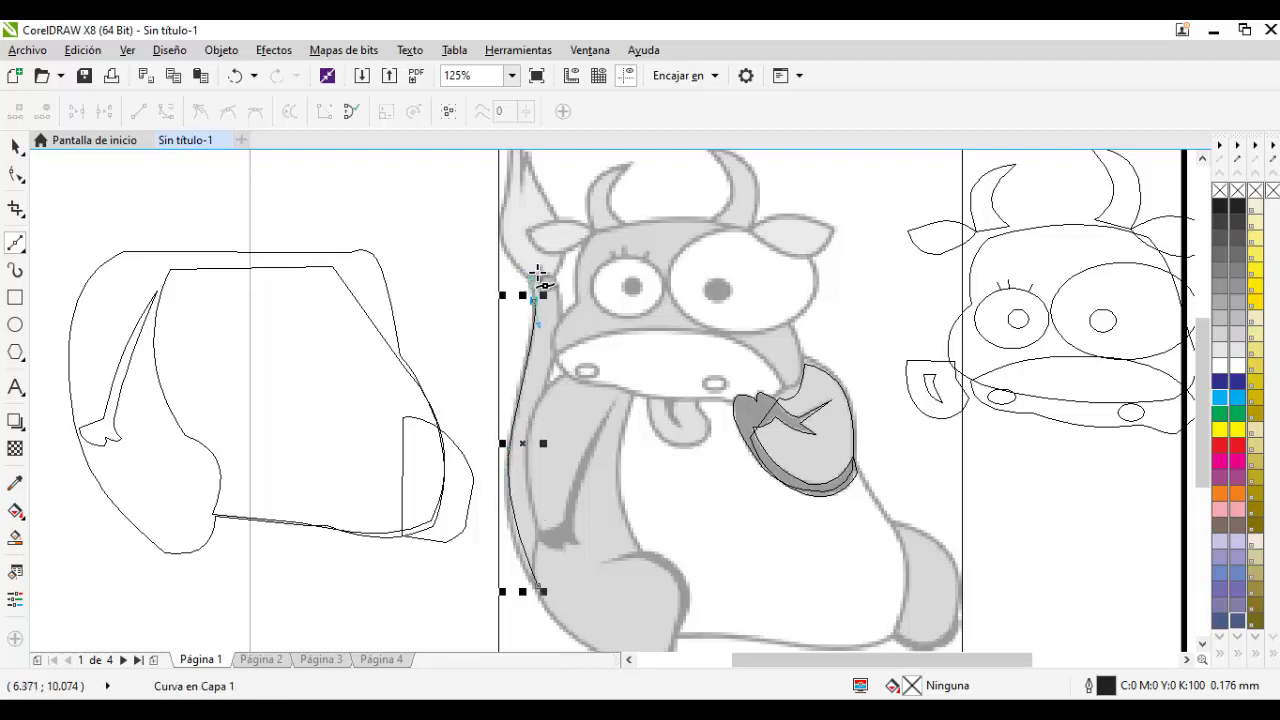
scroll(537, 285, up, 1)
click(567, 281)
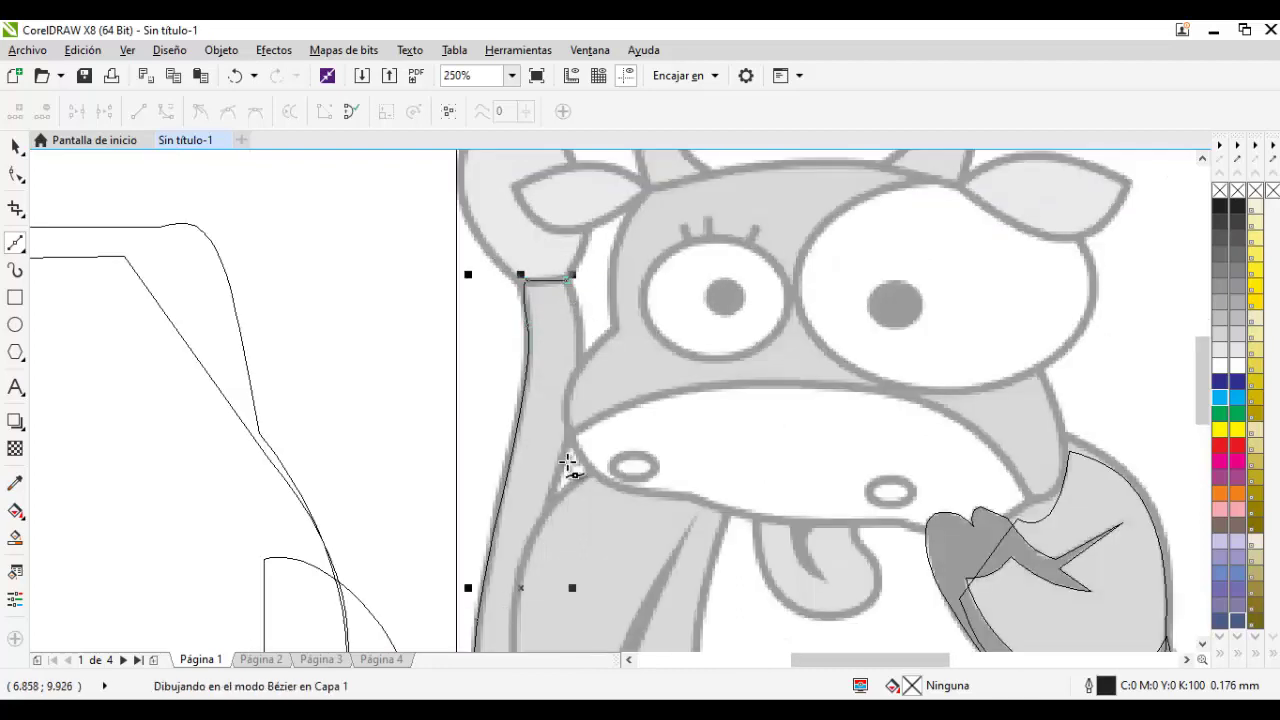
drag(535, 577, 558, 518)
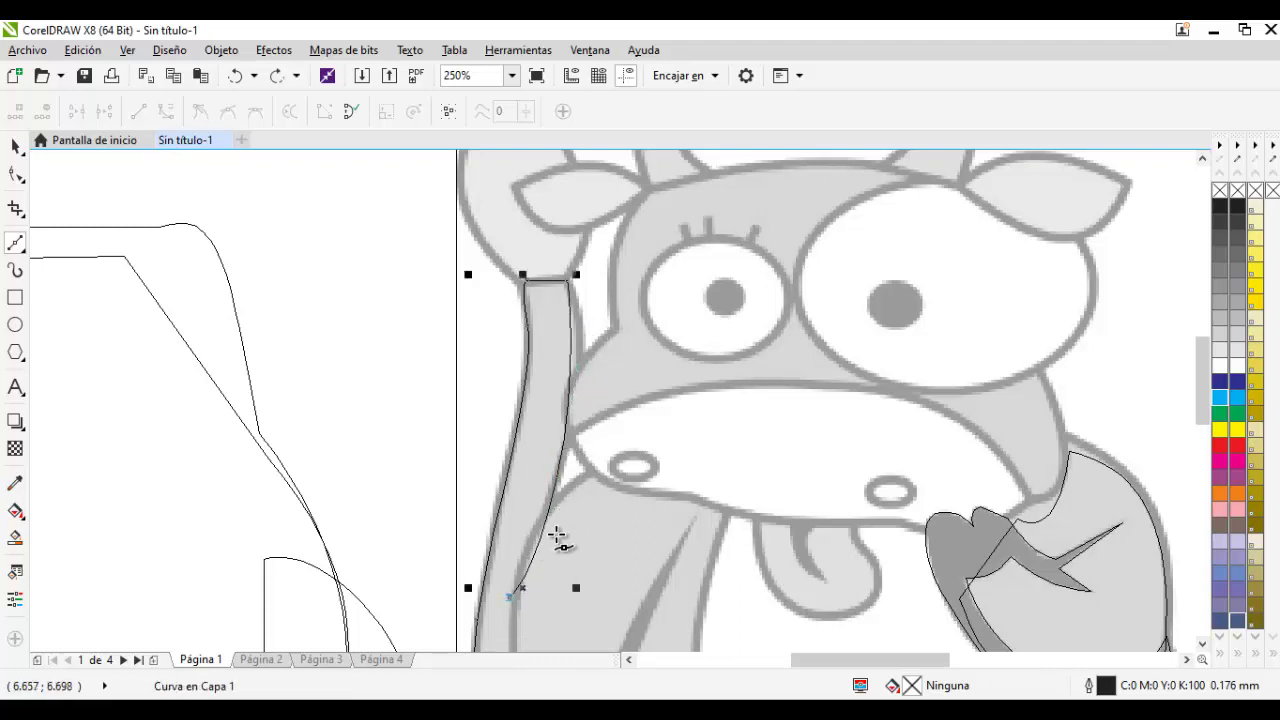
Close the tail outline with straight segments along the front limb's outer border to the starting node
scroll(557, 537, down, 2)
scroll(553, 480, down, 3)
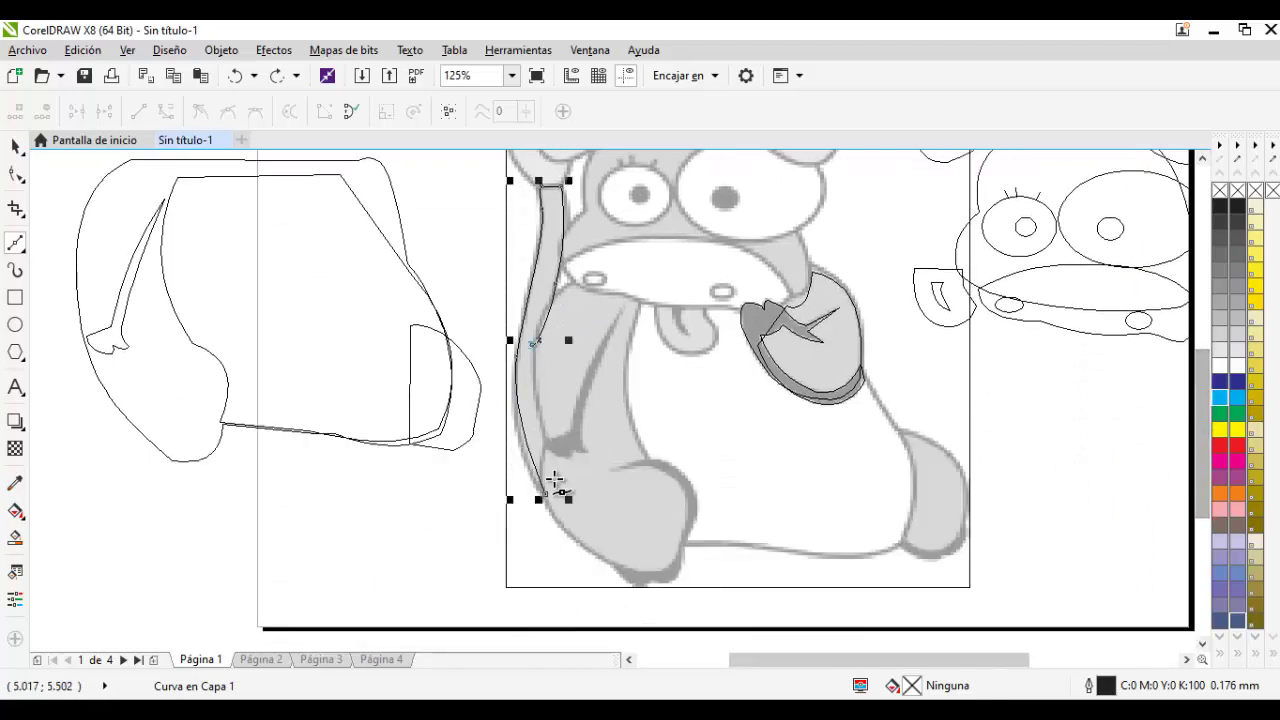
click(550, 434)
click(545, 493)
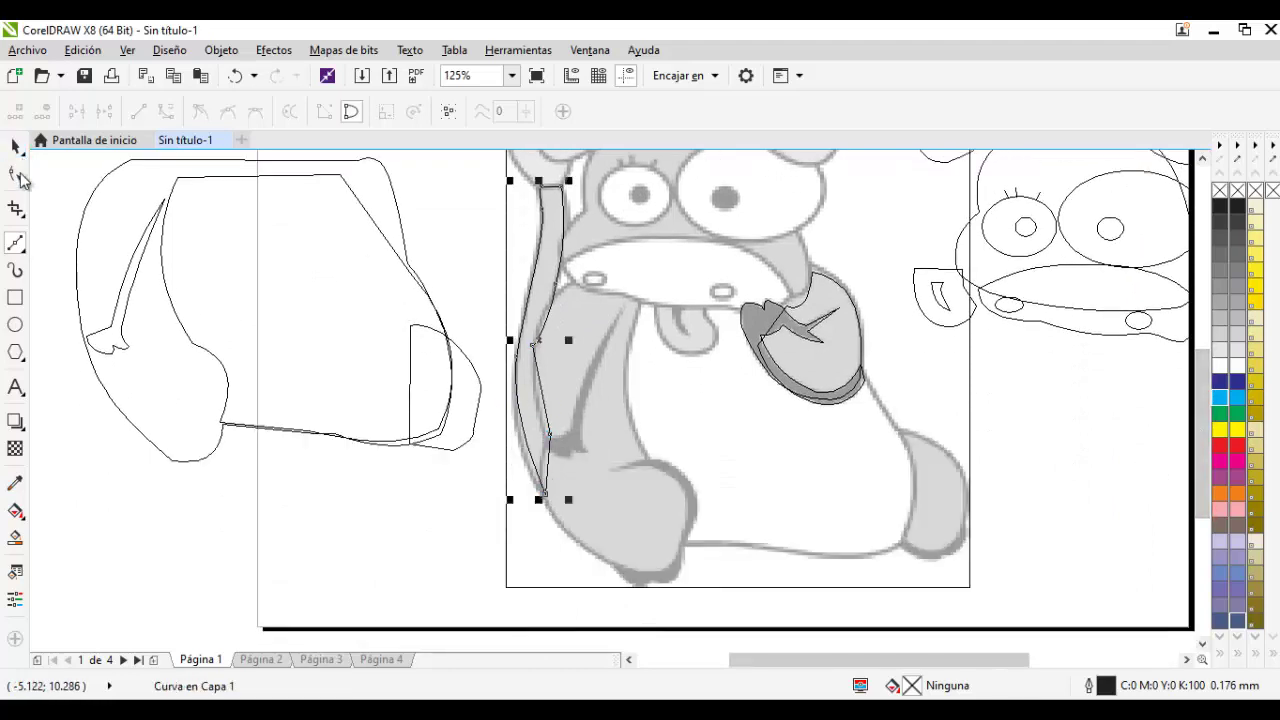
Try to reshape the tail outline's inner bend, and undo back to the open outline beside the muzzle
click(17, 175)
click(537, 341)
scroll(551, 346, up, 2)
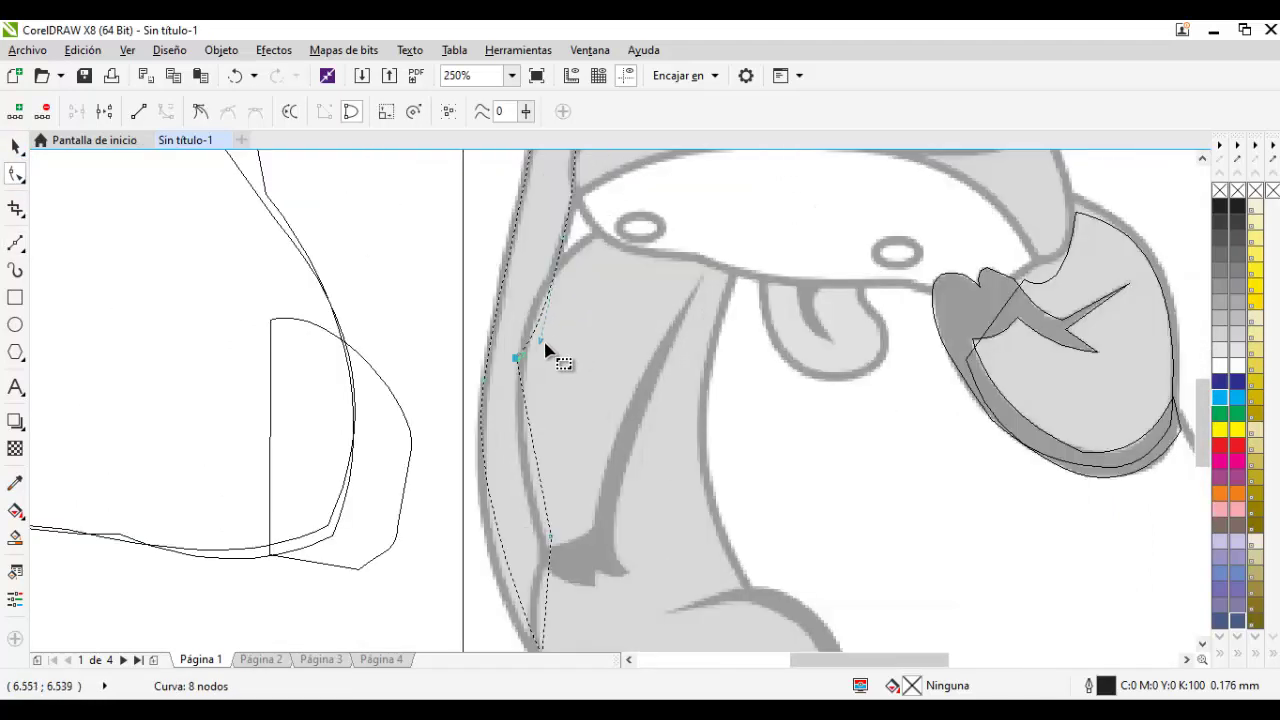
drag(541, 339, 542, 283)
drag(516, 358, 531, 367)
key(ctrl+z)
key(ctrl+z)
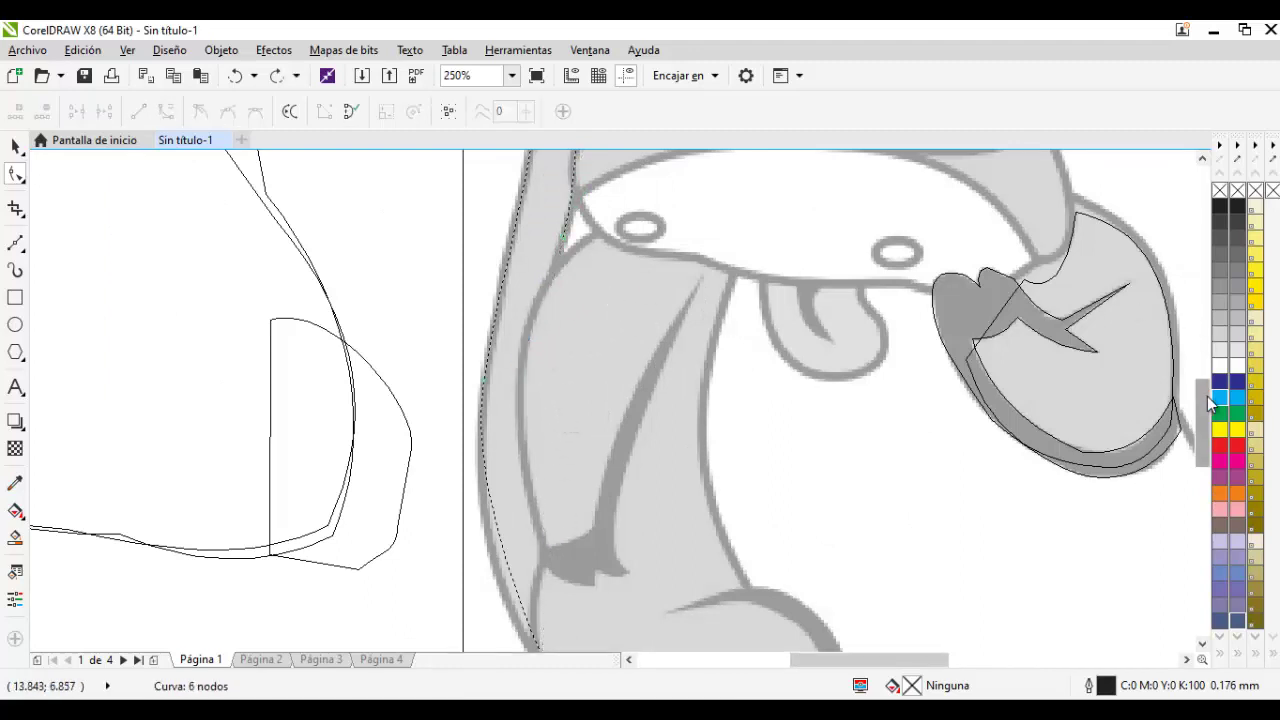
Continue the tail's Bézier outline from the muzzle down the front limb's outer border and close it at the starting node
scroll(1207, 396, up, 3)
click(15, 243)
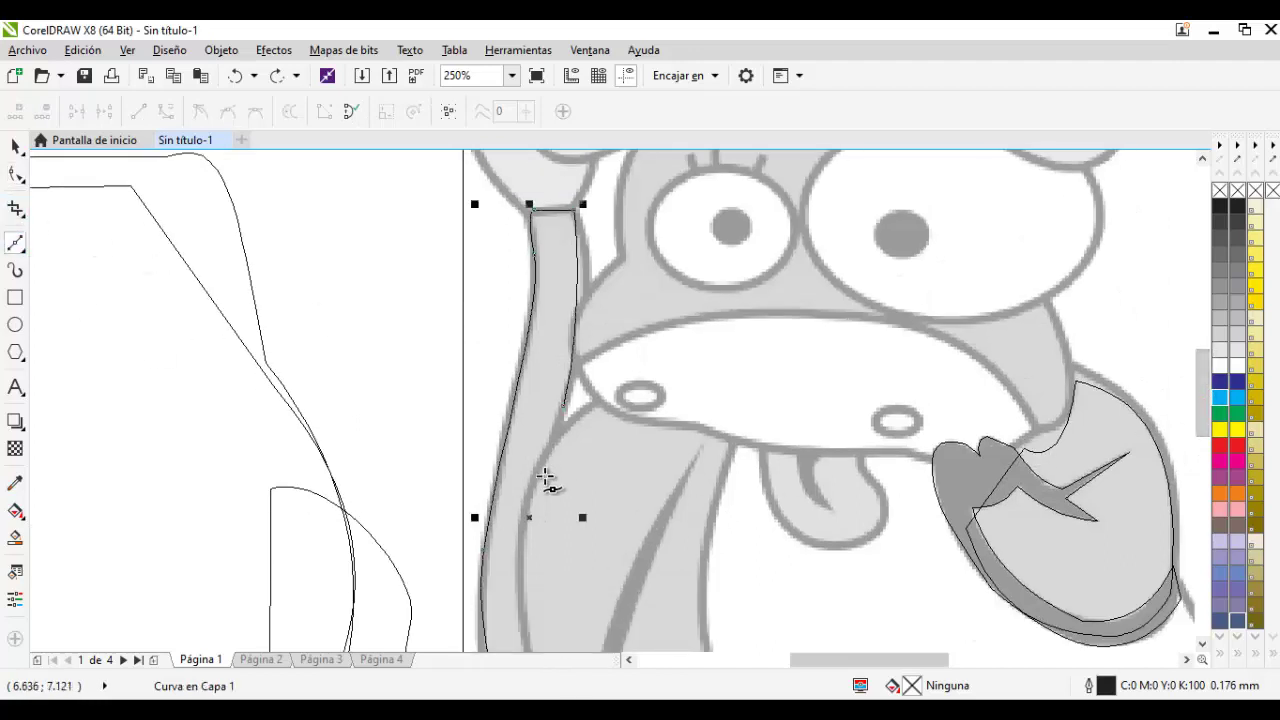
drag(562, 405, 534, 508)
scroll(534, 505, down, 2)
drag(543, 608, 540, 650)
drag(1200, 396, 1200, 422)
click(538, 588)
Fit the tail outline's inner edge to the front limb's border by moving its lower node and adjusting the curve handles
scroll(537, 543, up, 1)
click(17, 178)
click(528, 318)
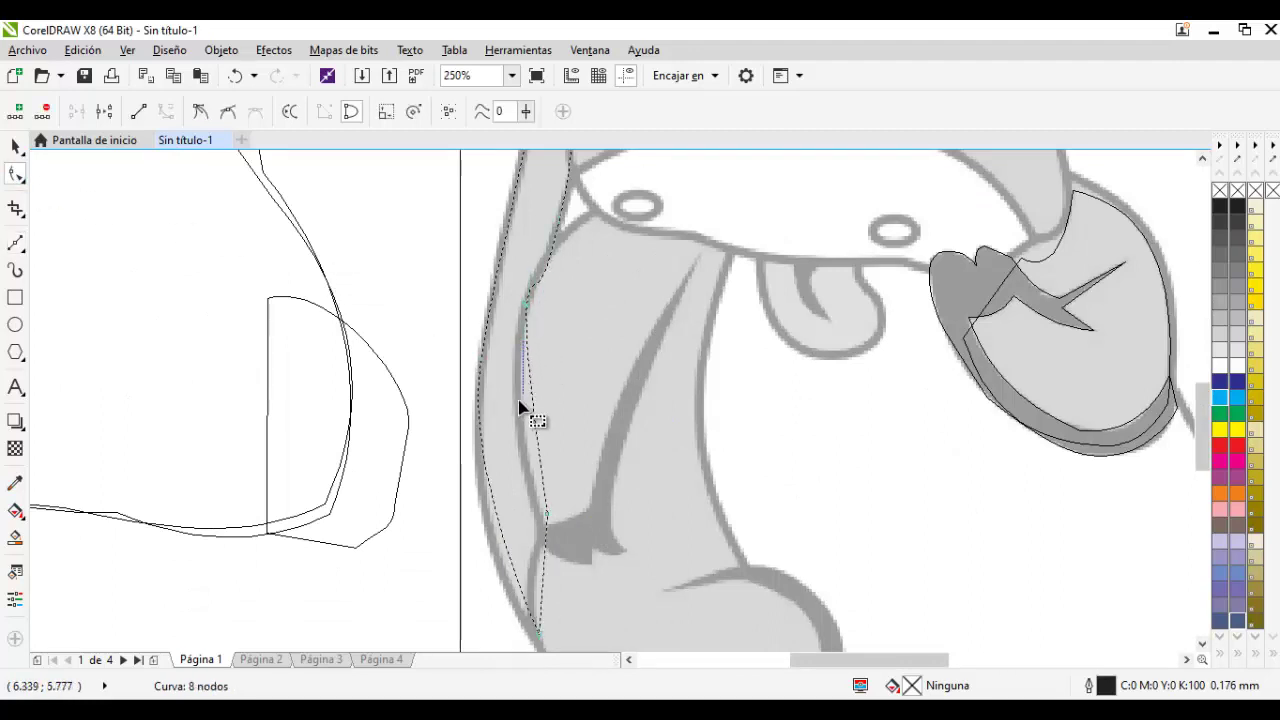
click(540, 515)
drag(549, 517, 537, 524)
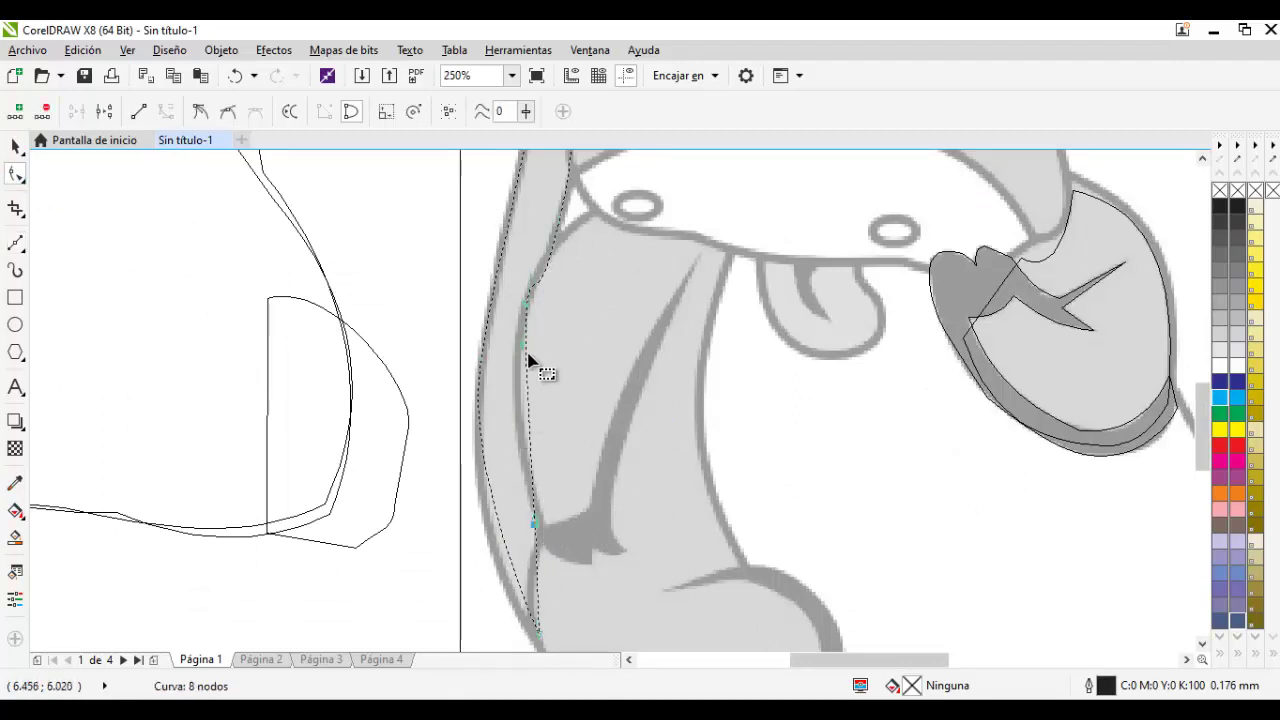
drag(526, 354, 512, 370)
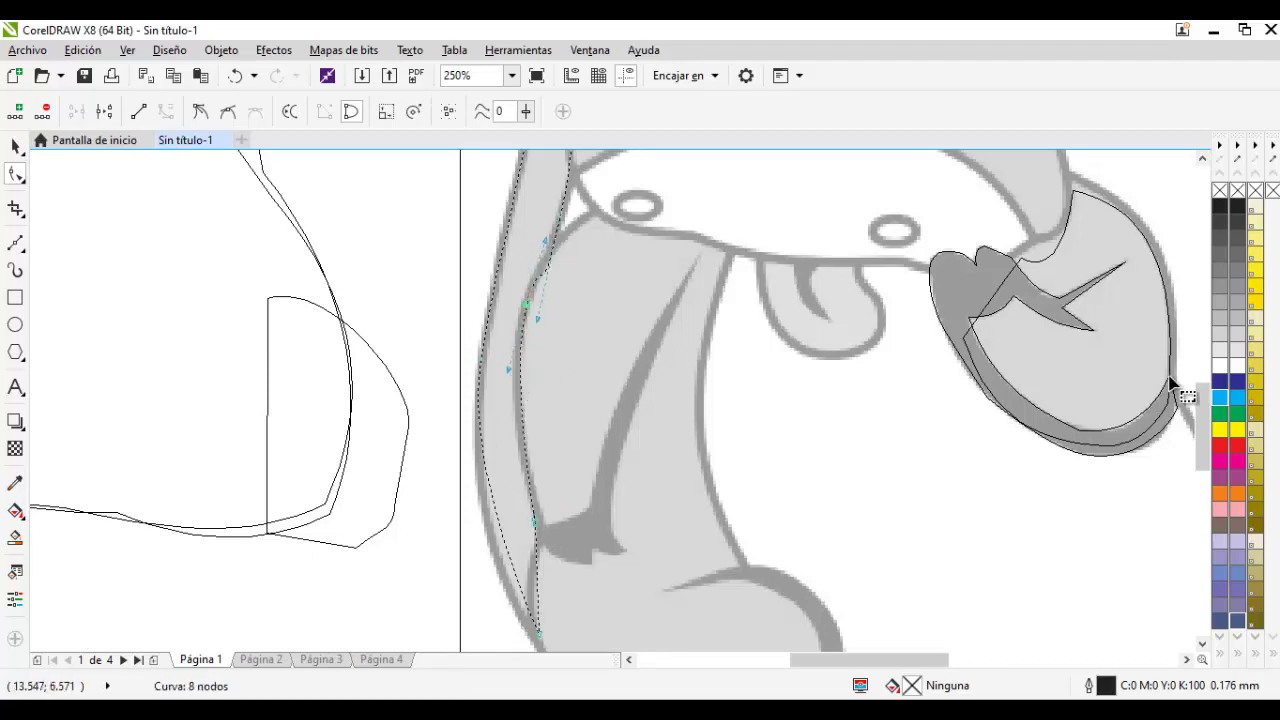
scroll(1207, 373, up, 5)
drag(538, 579, 552, 512)
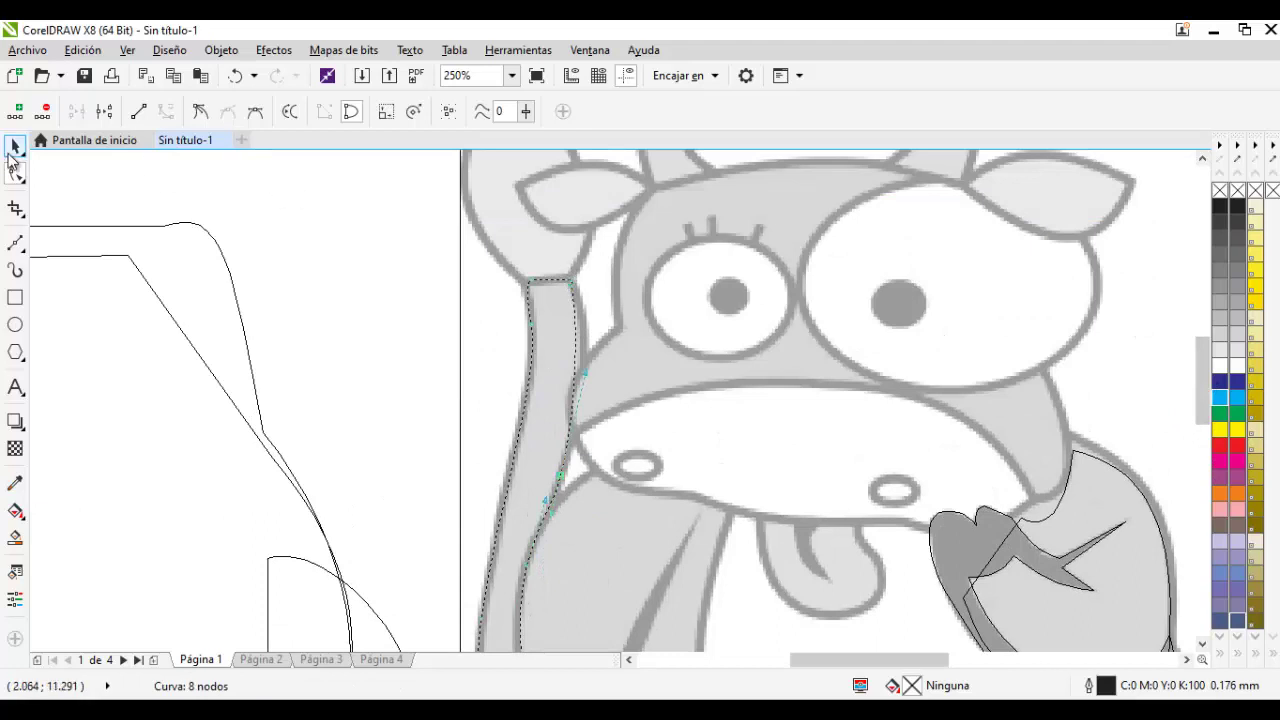
Move the finished tail outline off the reference drawing, beside the body outlines
click(12, 152)
scroll(546, 286, down, 1)
drag(550, 316, 442, 289)
Start a Bézier outline of the tail tuft along its base, up the edge behind the ear, over the short point and into the notch
click(14, 175)
click(16, 240)
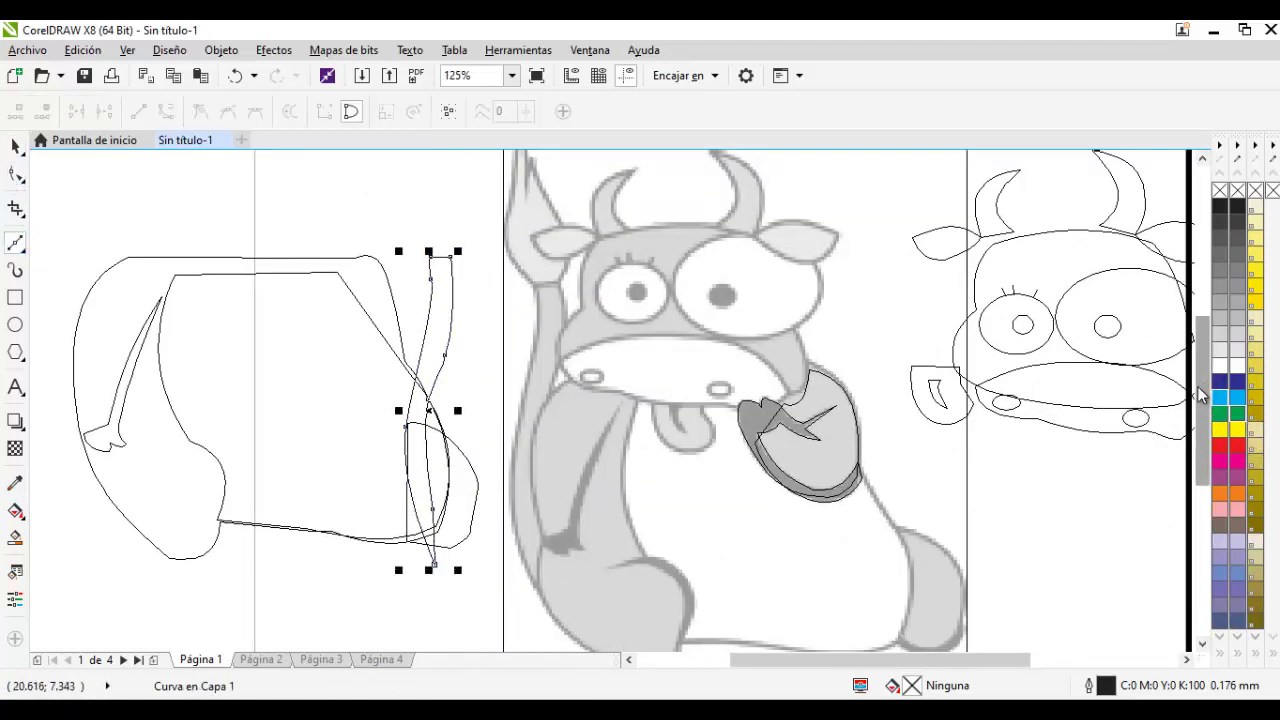
scroll(600, 334, up, 2)
scroll(608, 289, up, 1)
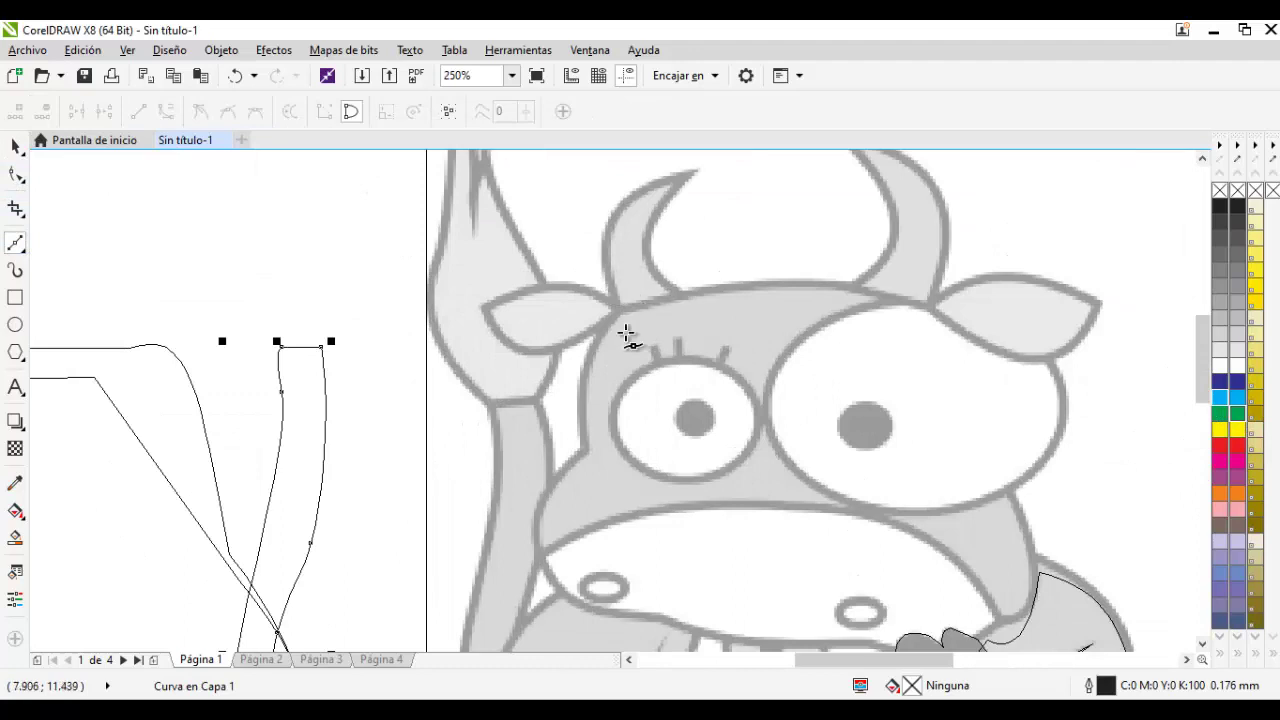
click(478, 402)
click(543, 402)
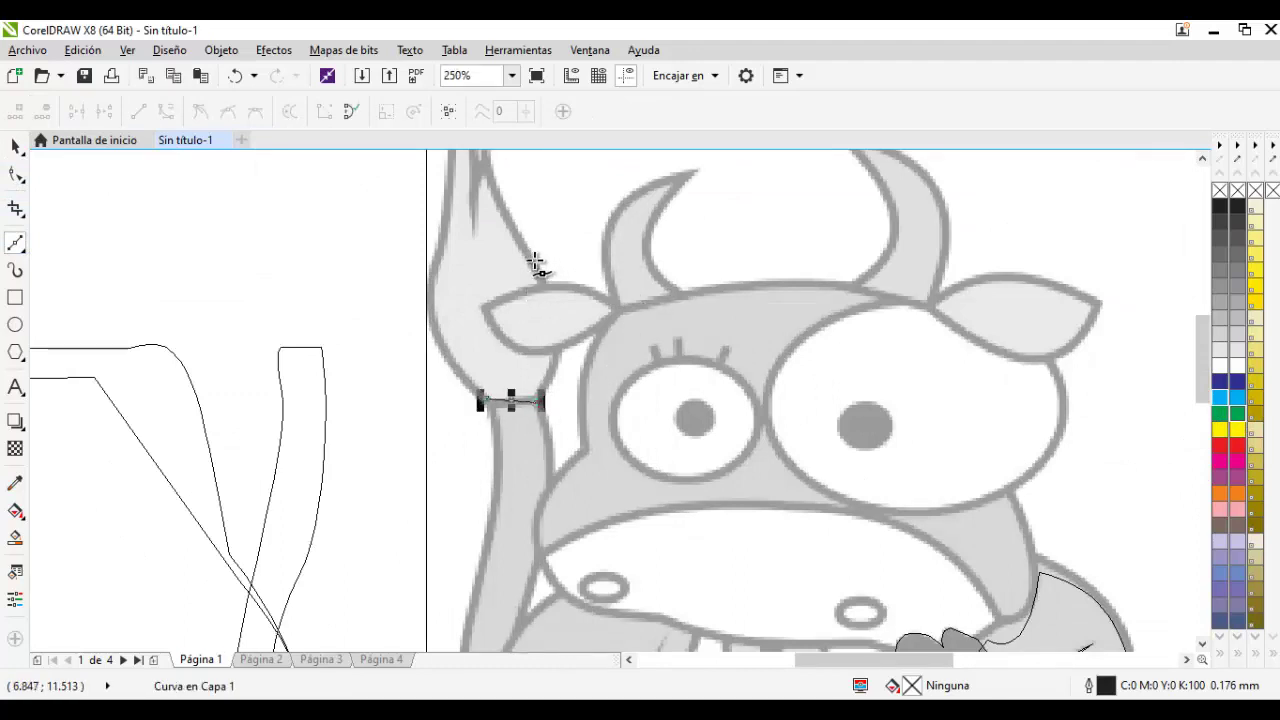
click(502, 186)
scroll(528, 204, down, 2)
scroll(512, 172, up, 1)
click(507, 176)
click(500, 250)
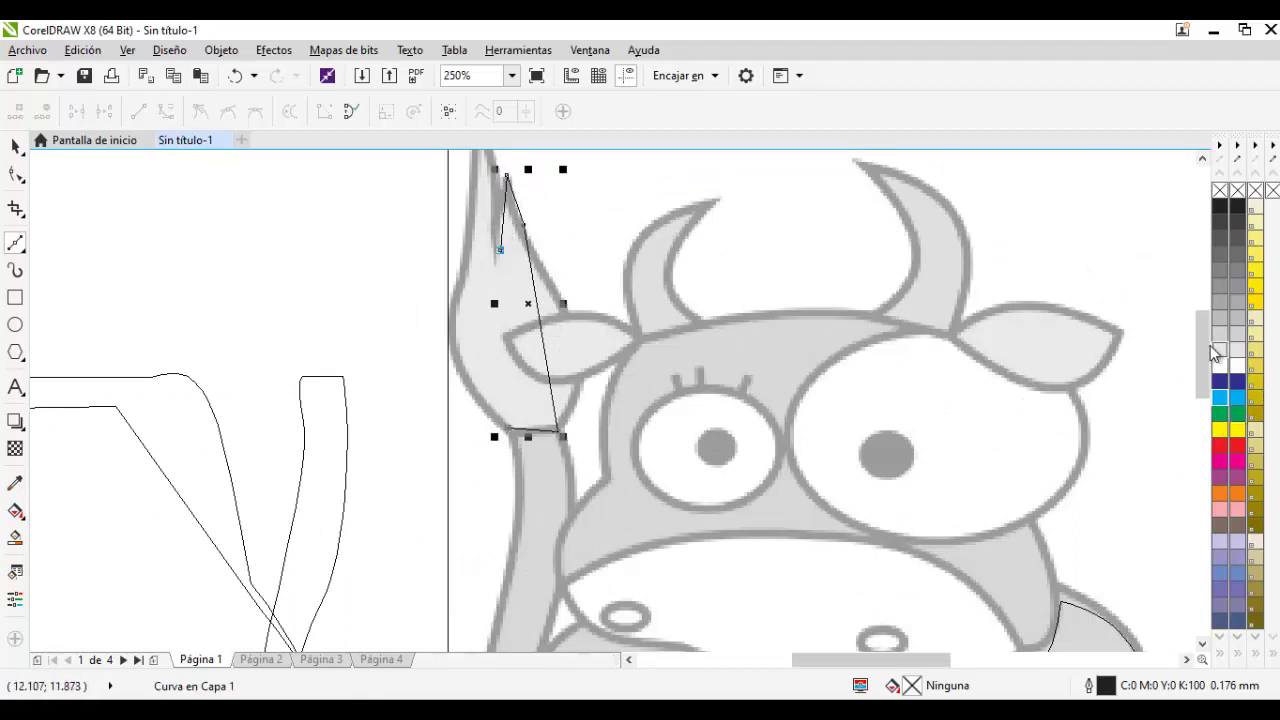
Continue the tuft outline over its tall tip and down the outer edge, closing it at the starting node
scroll(1200, 316, up, 3)
click(476, 254)
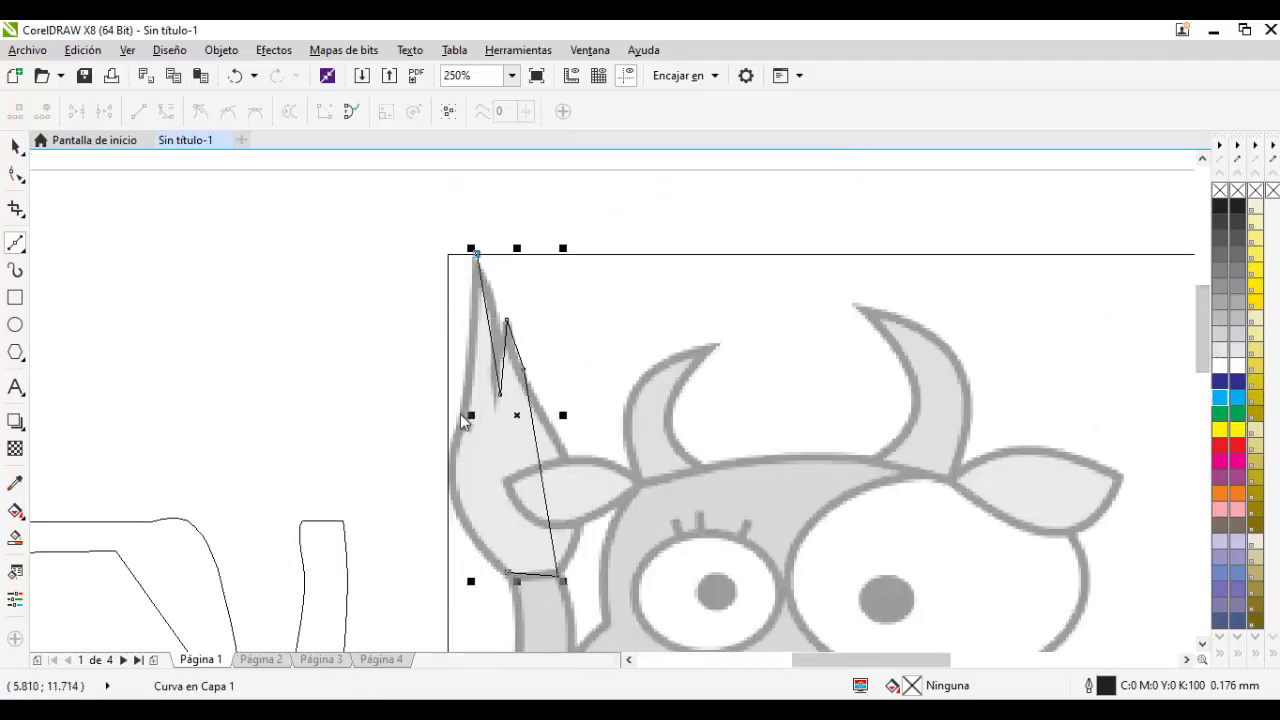
click(460, 414)
click(508, 577)
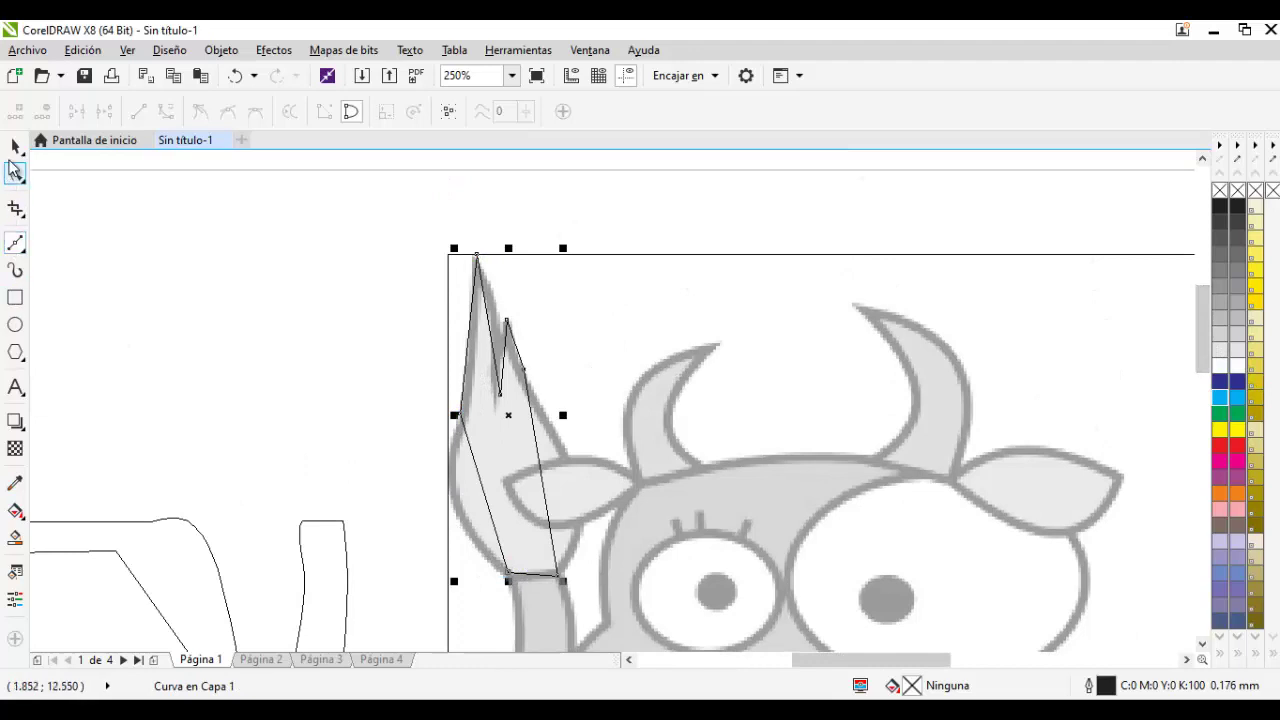
Convert the tuft outline's two long side segments to curves and bend them outward to follow the drawing
click(16, 174)
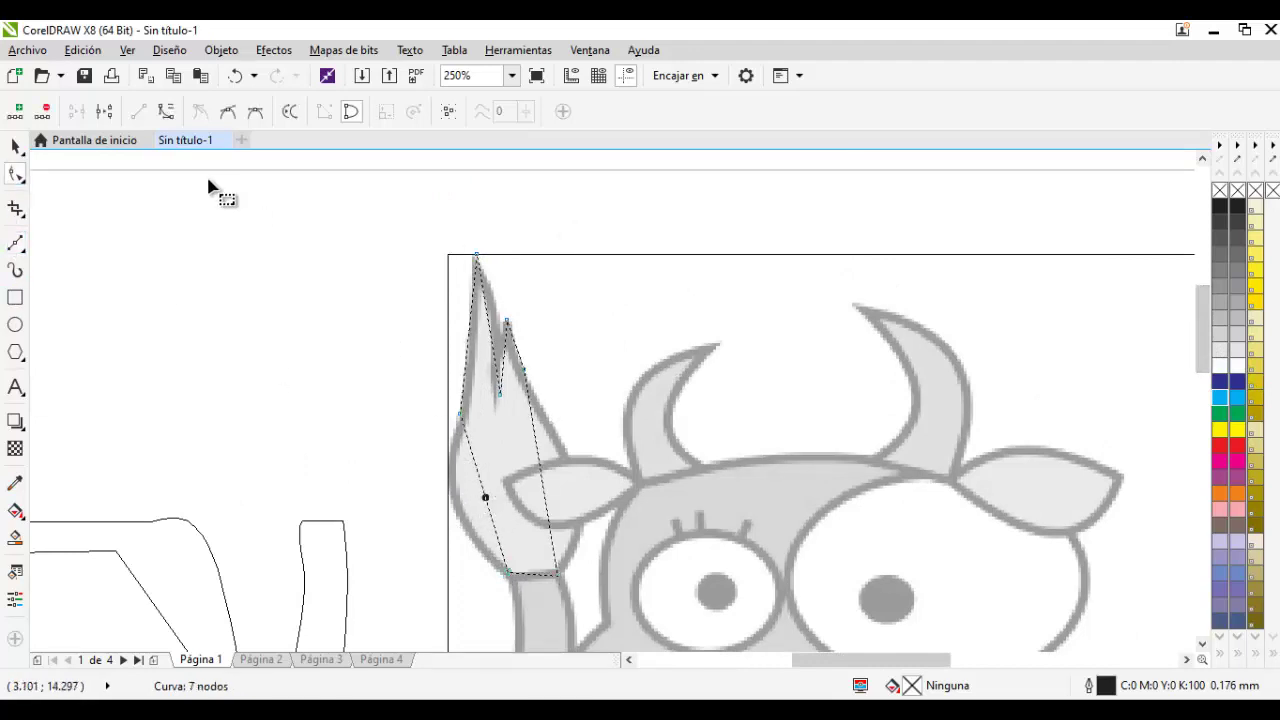
click(490, 503)
drag(486, 508, 460, 518)
click(541, 480)
click(166, 113)
drag(545, 478, 557, 470)
Bend the segment between the tuft's tall tip and the notch to match the drawing's edge
click(486, 313)
scroll(486, 313, up, 2)
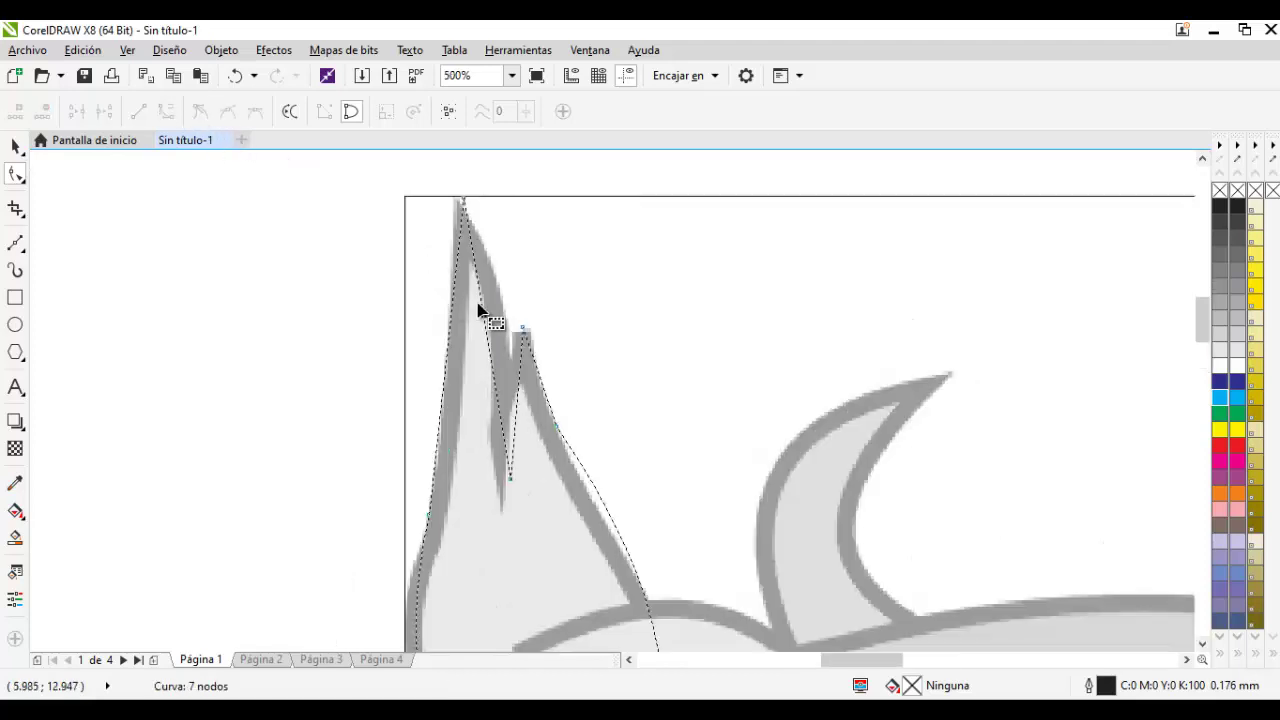
click(482, 326)
drag(483, 310, 497, 300)
Move the finished tuft outline off the reference drawing, above the traced tail, and deselect it
scroll(523, 323, down, 2)
key(space)
drag(428, 392, 330, 372)
scroll(330, 372, down, 2)
scroll(427, 393, up, 1)
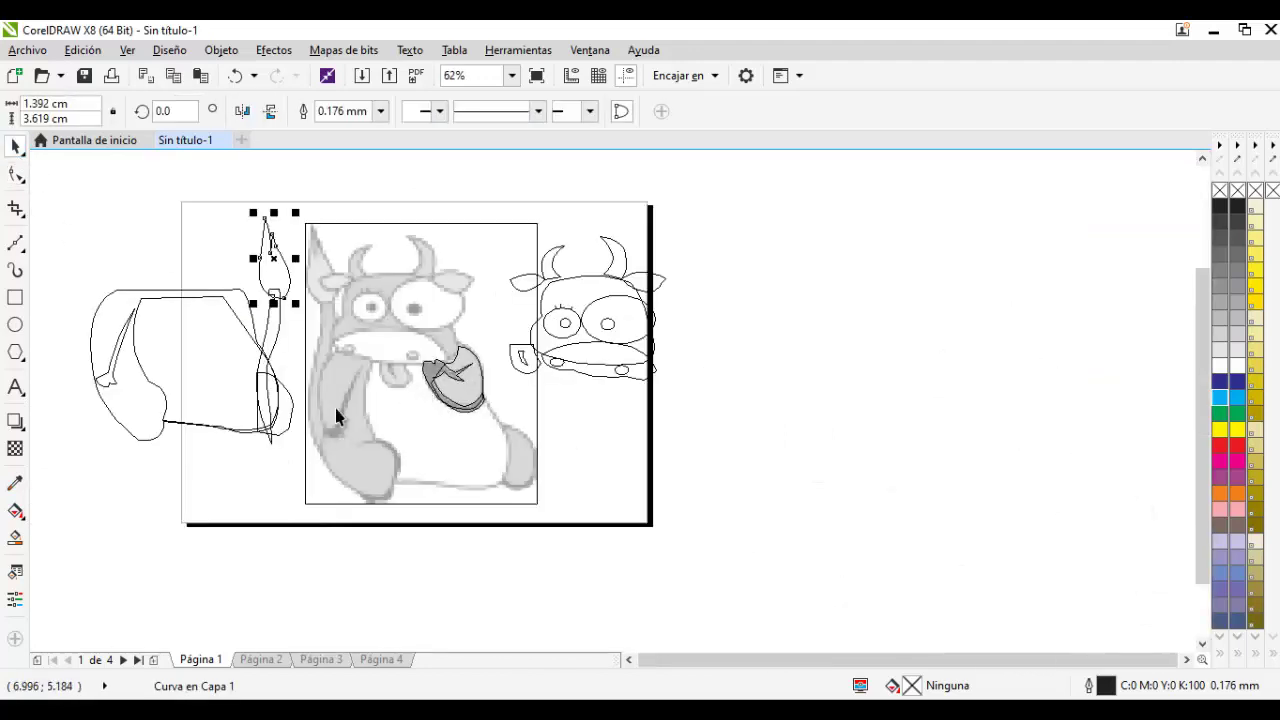
key(Escape)
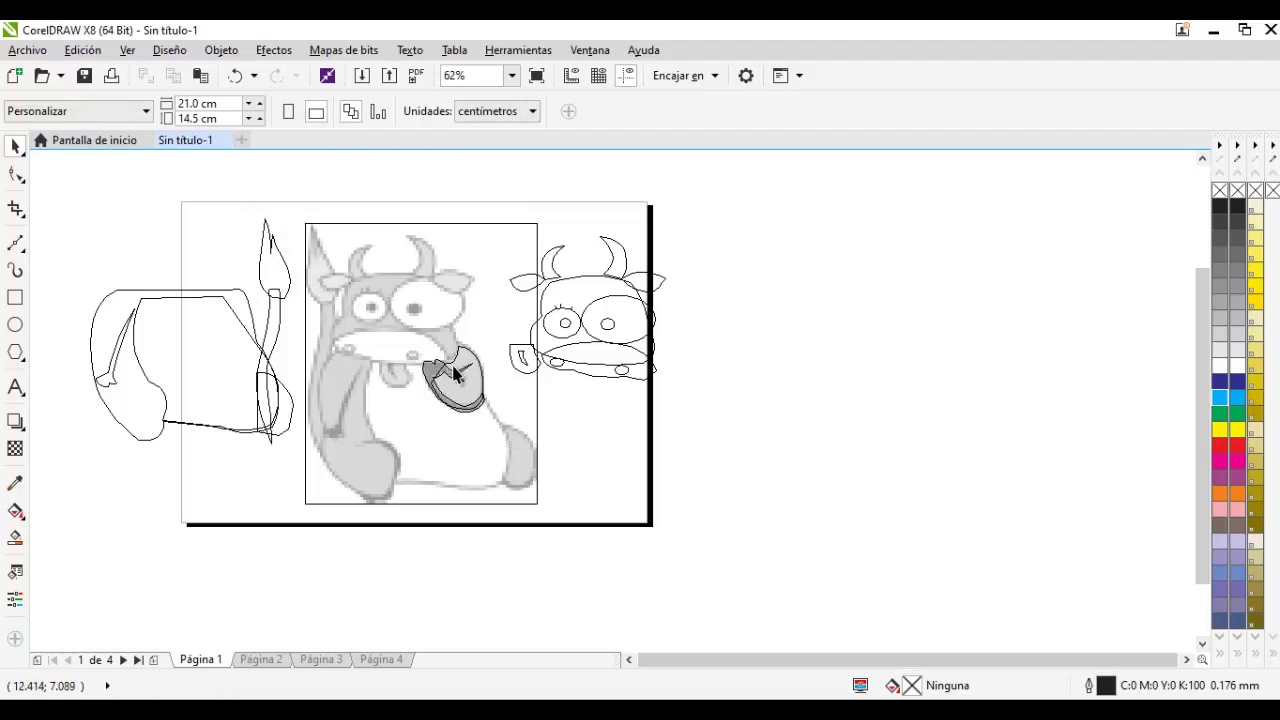
Try moving the tail and its tuft together onto the reference drawing
click(287, 271)
shift+click(278, 338)
drag(285, 279, 418, 296)
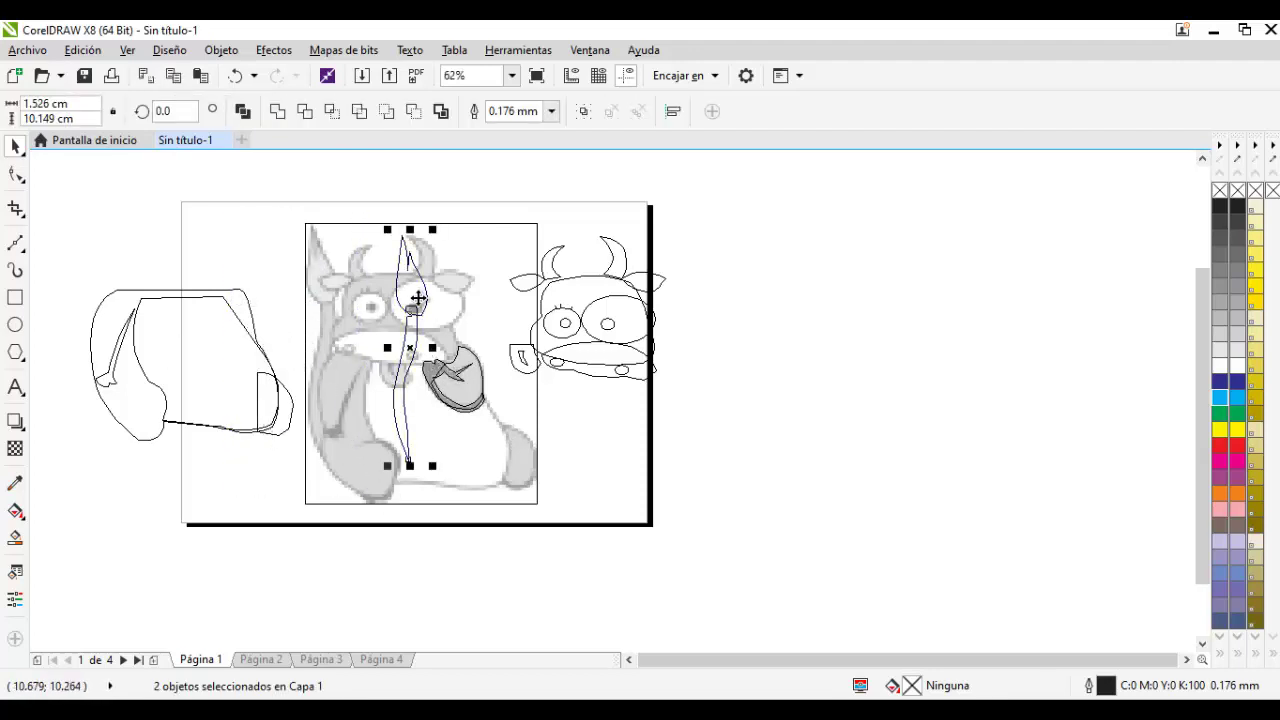
key(ctrl+g)
key(Escape)
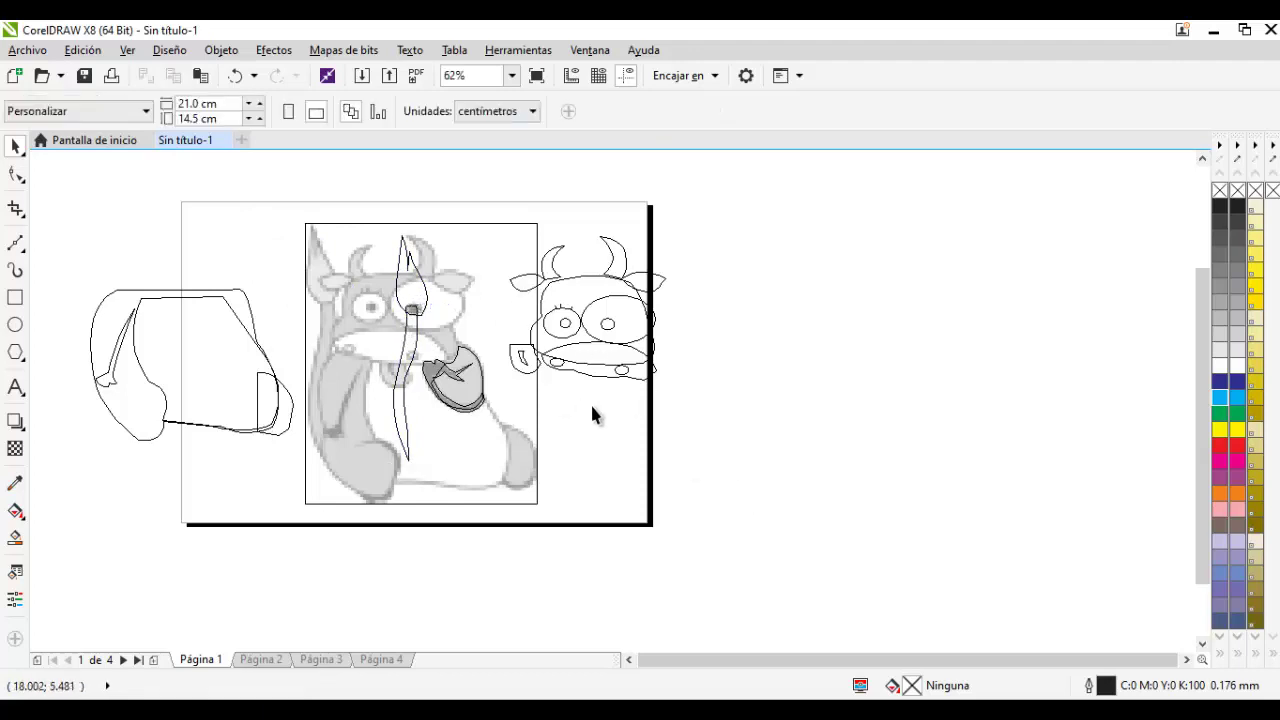
Fit all objects in the view and change the display mode from wireframe to Normal
key(F4)
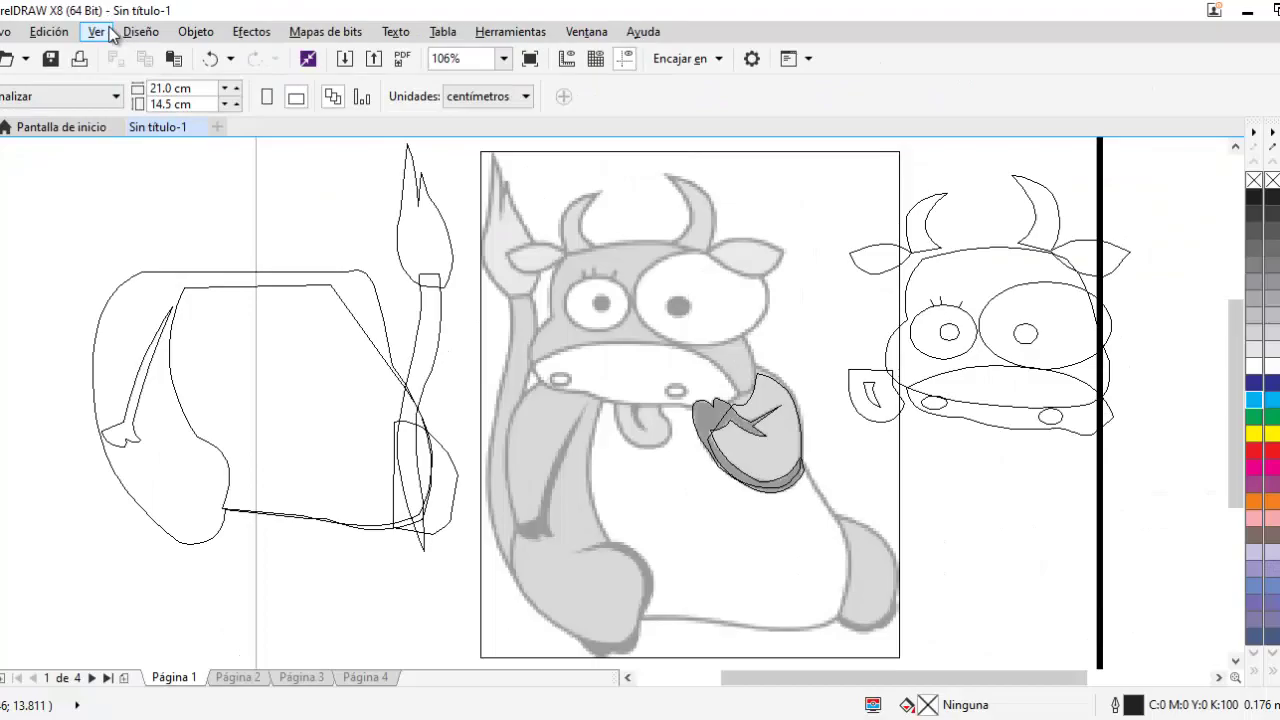
click(232, 63)
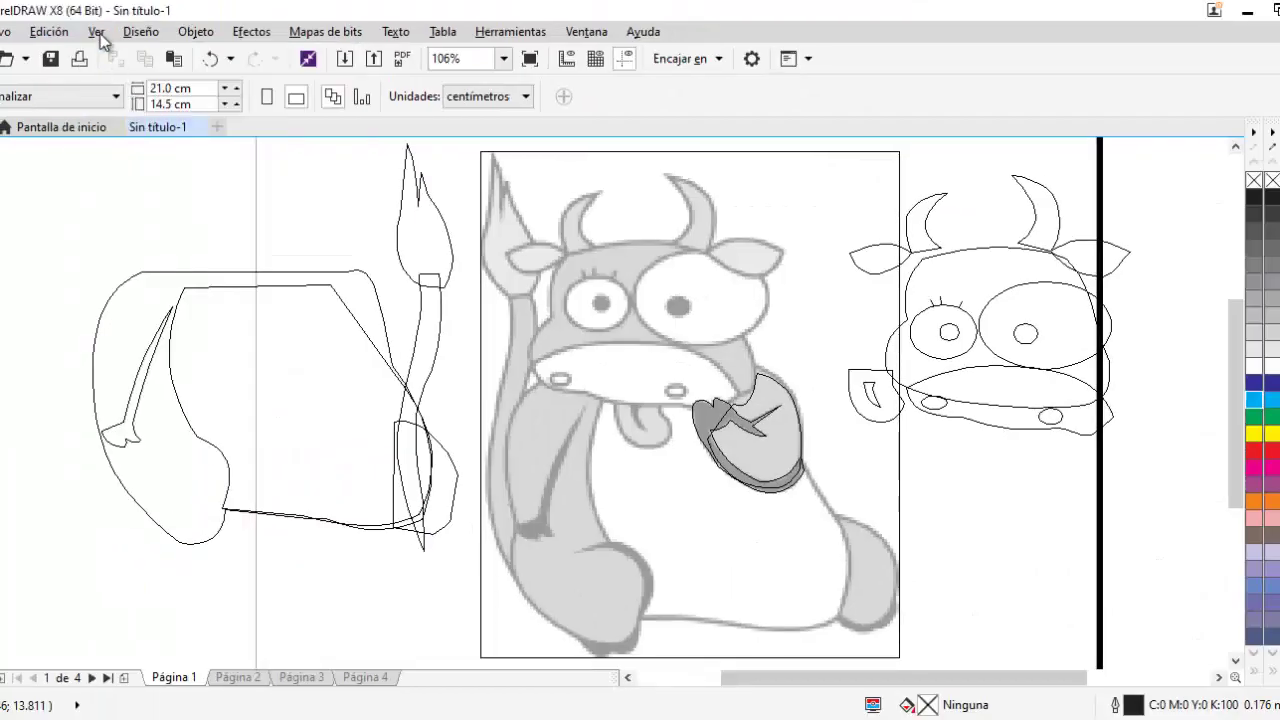
click(96, 31)
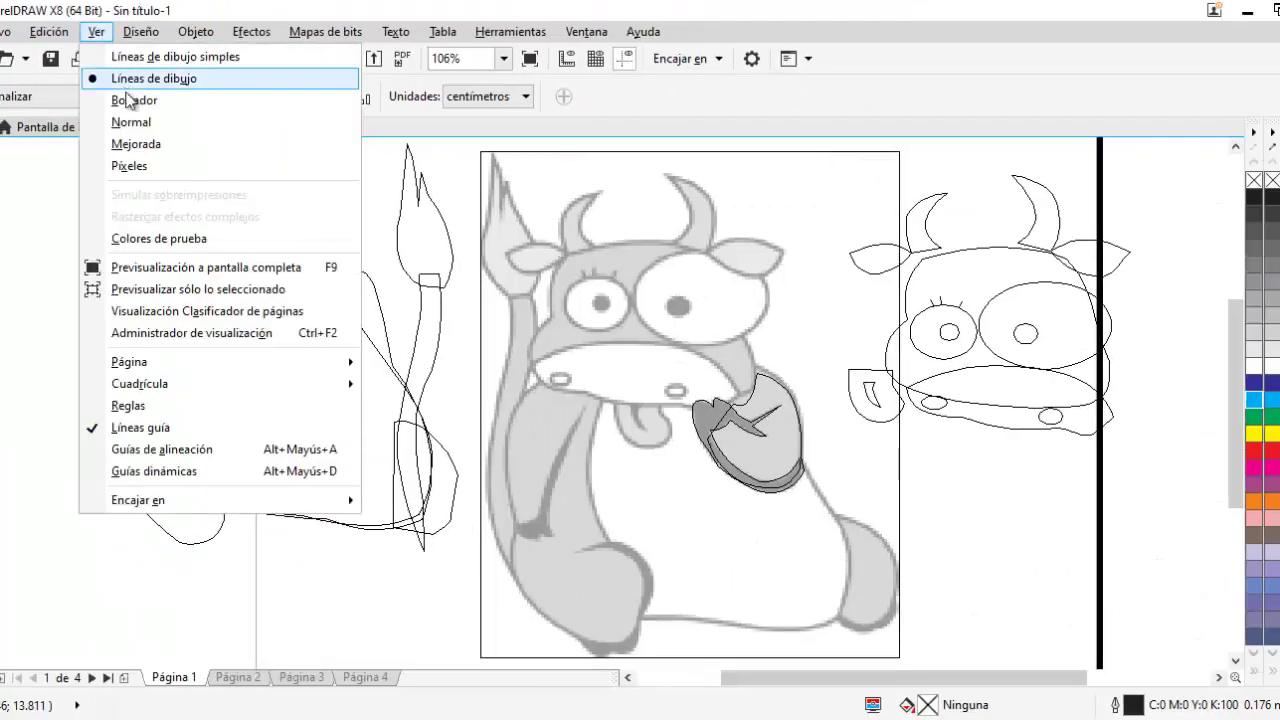
click(131, 122)
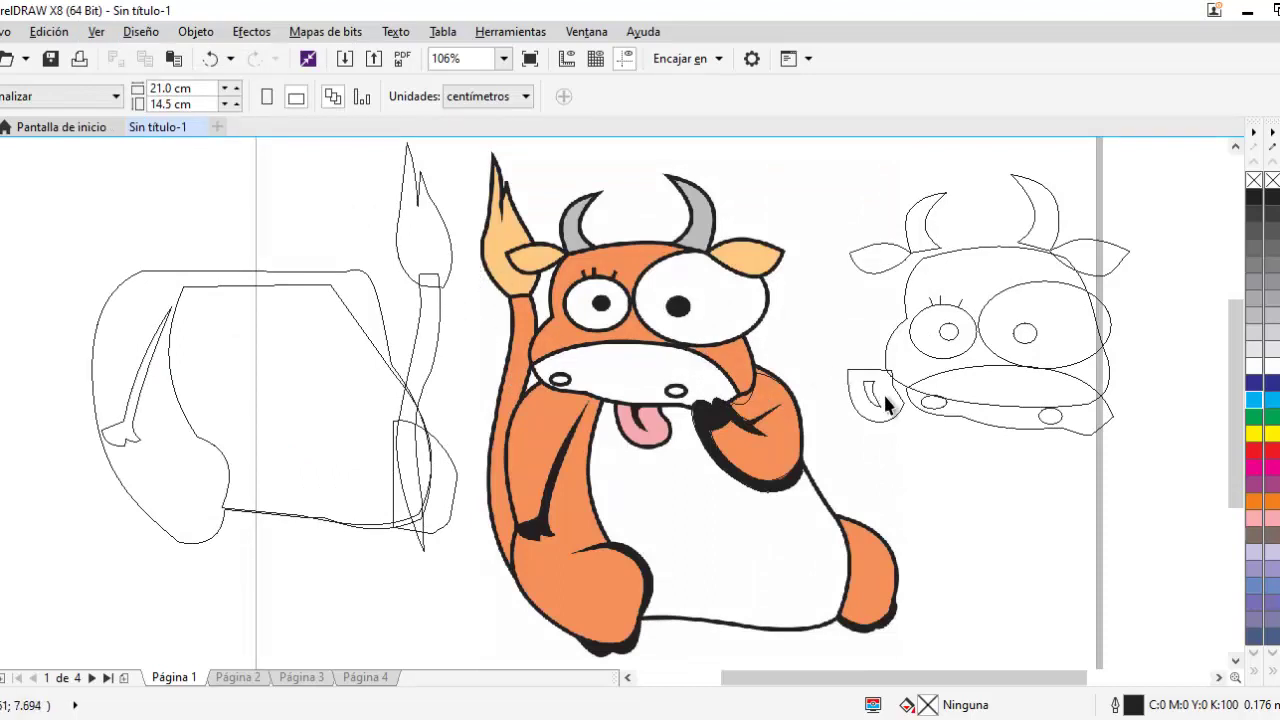
Move the tongue outlines and the muzzle with its nostrils down, clear of the traced head
drag(877, 399, 926, 476)
drag(988, 422, 1007, 525)
drag(933, 485, 935, 613)
drag(1120, 505, 1025, 445)
mouse_move(1045, 341)
mouse_down()
mouse_move(965, 296)
mouse_move(1054, 357)
mouse_up()
Ungroup the combined horns and ears of the traced head
click(1046, 218)
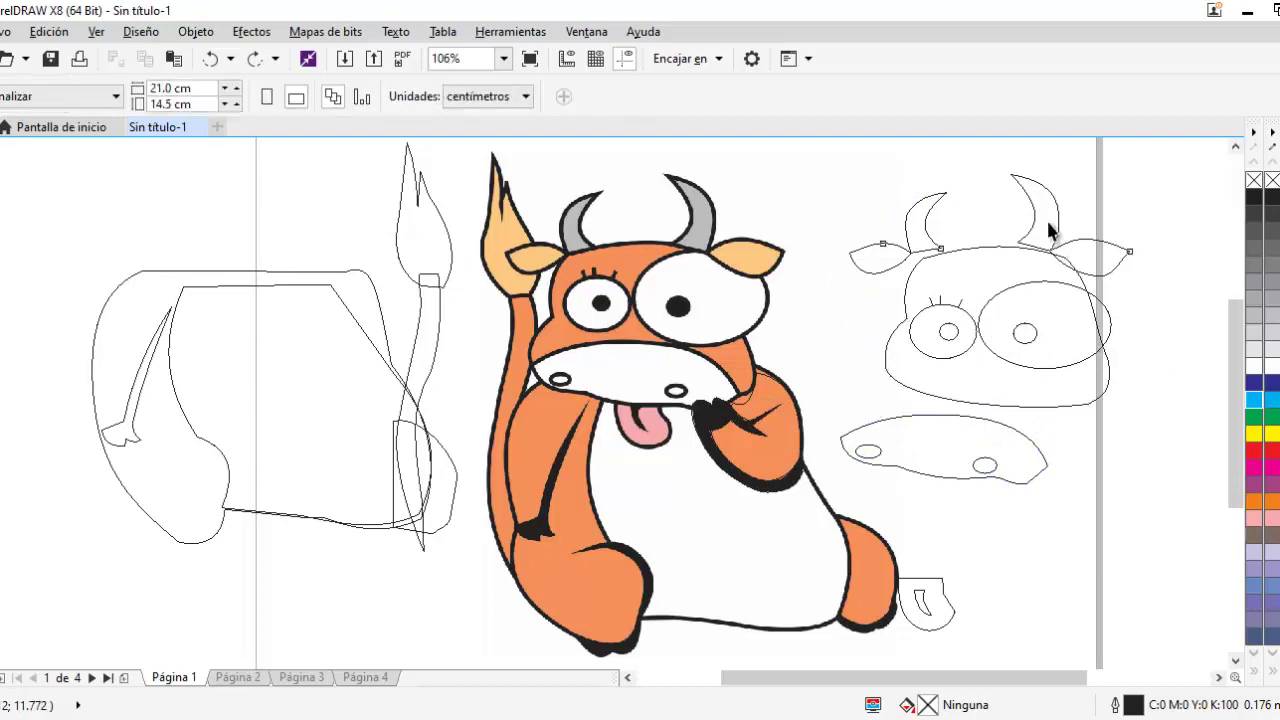
click(1064, 204)
key(ctrl+u)
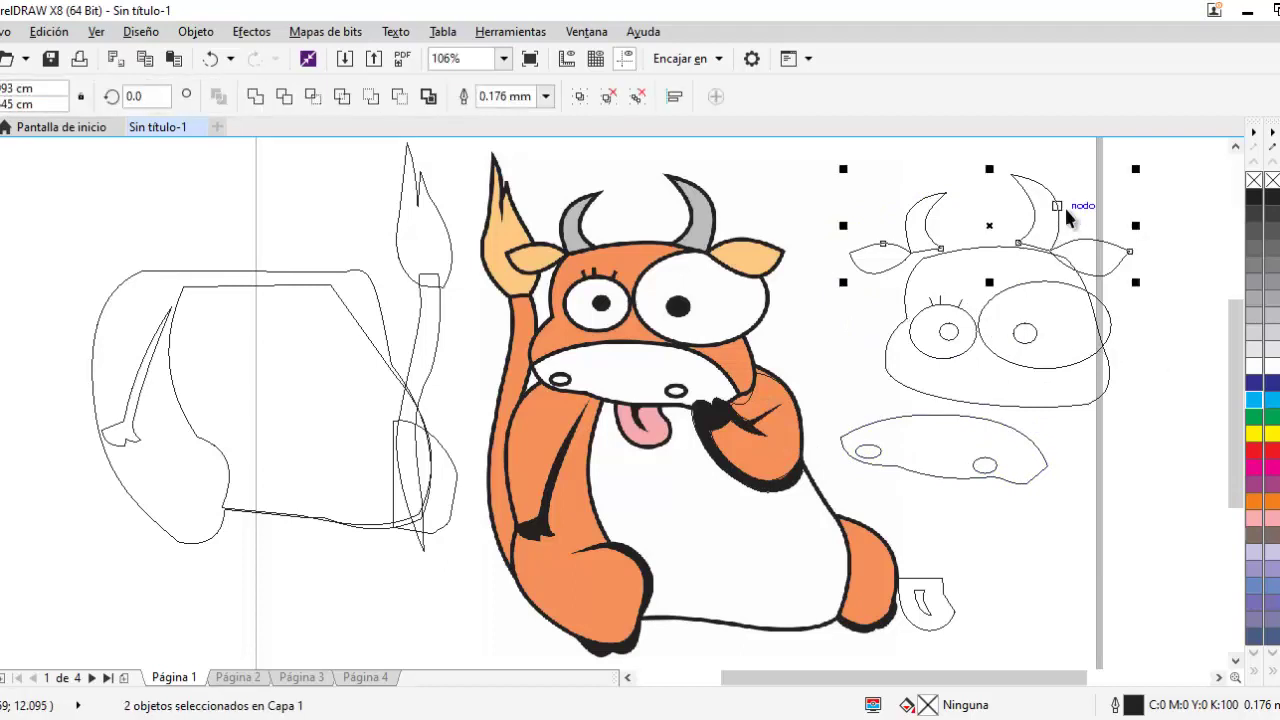
click(1178, 204)
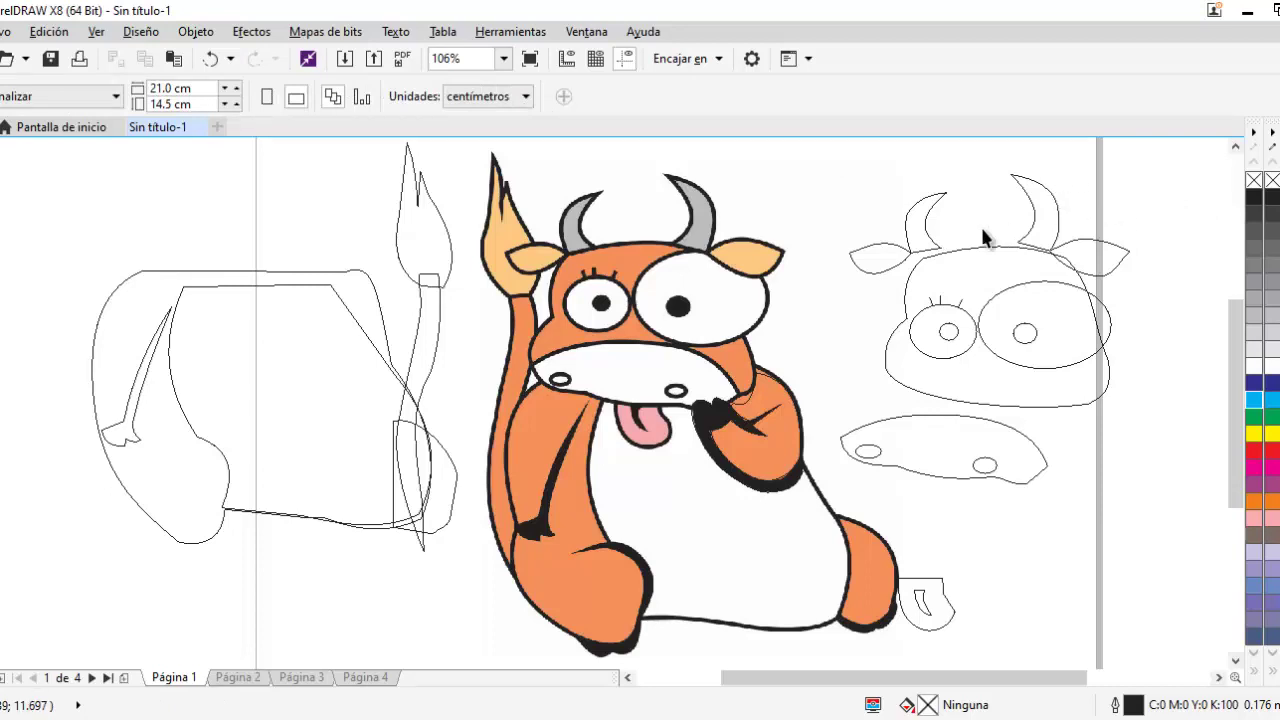
Select all head and muzzle outlines, try widths of 0.2 mm and 2.0 mm, and set their outline width to 1.0 mm
click(1112, 282)
click(863, 198)
drag(840, 157, 1175, 551)
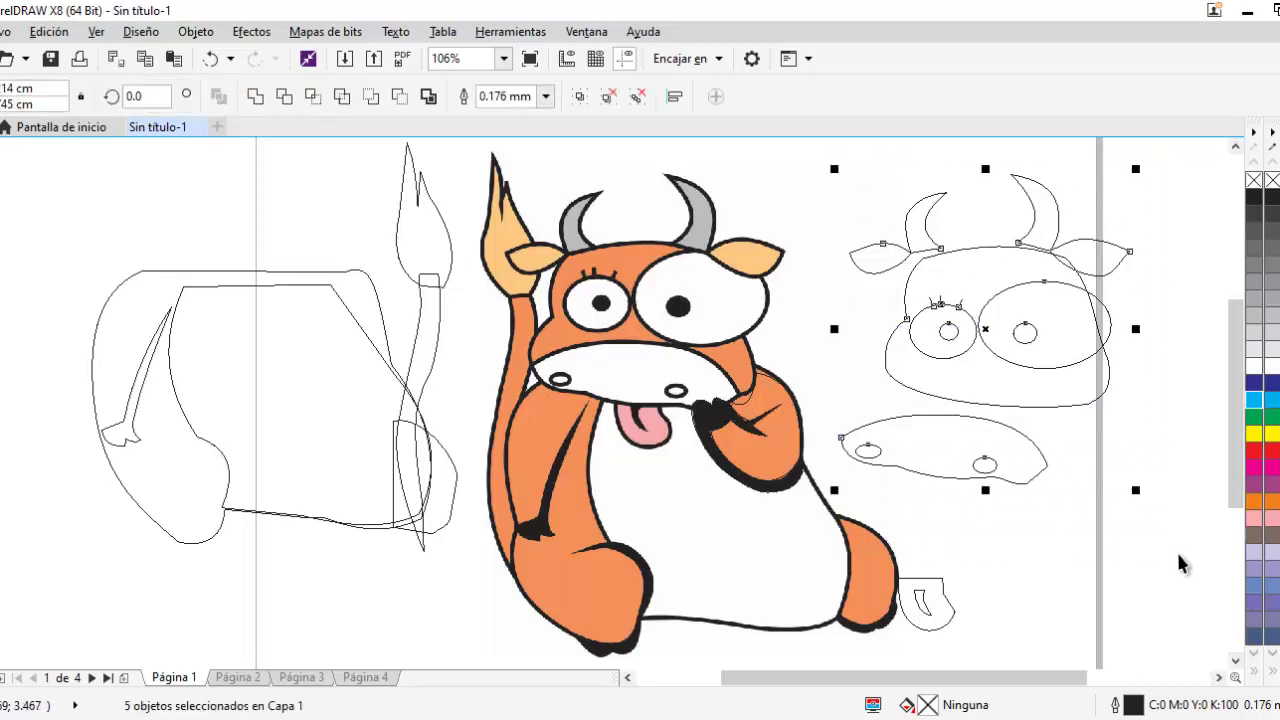
click(545, 97)
click(520, 160)
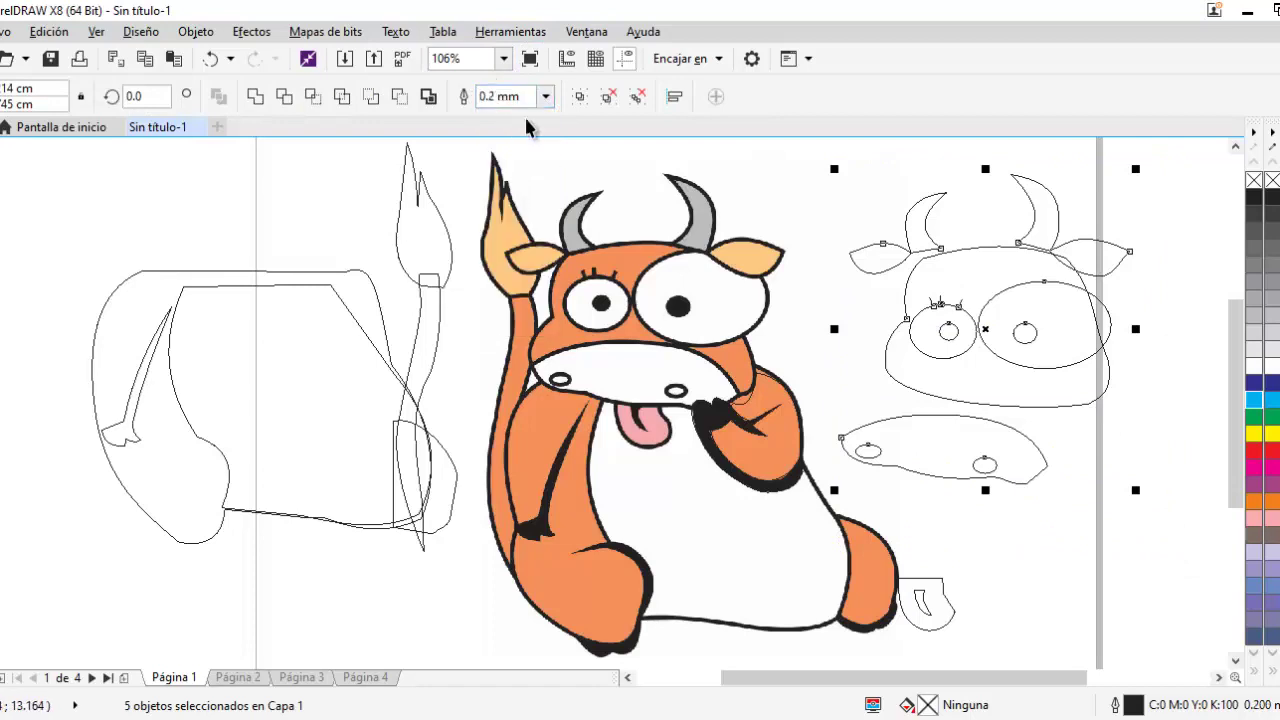
click(545, 98)
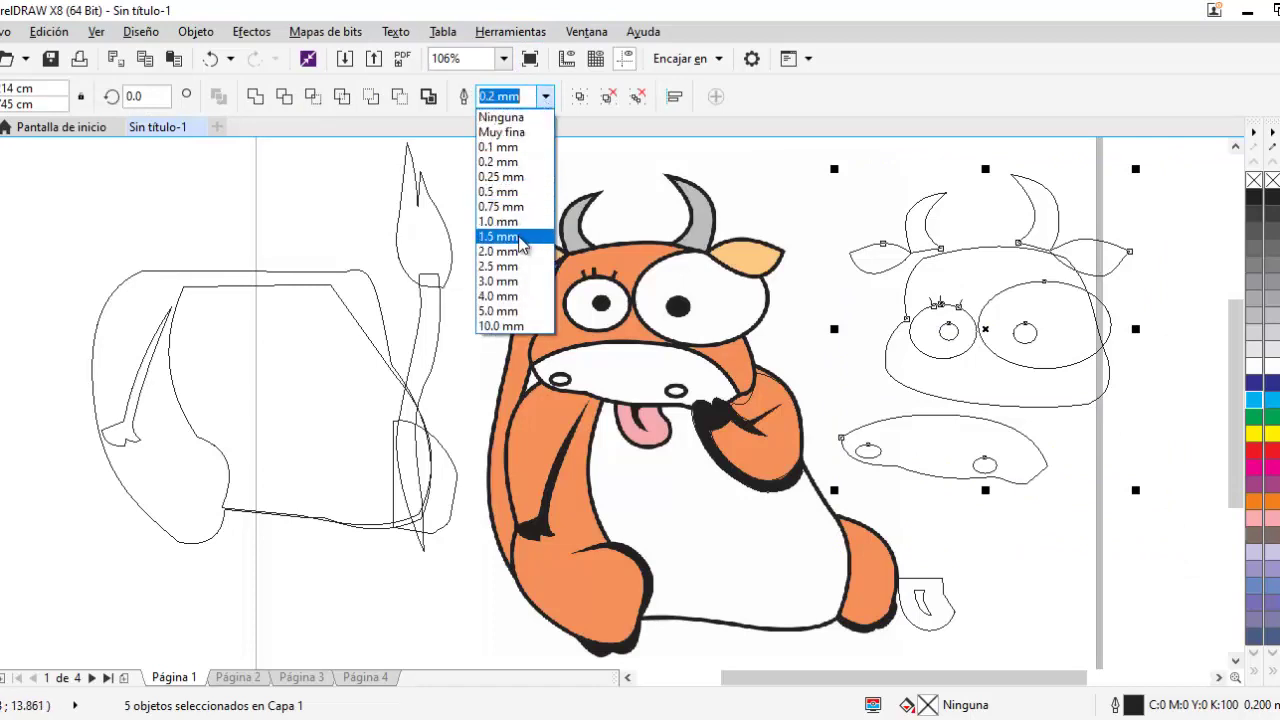
click(518, 251)
click(545, 96)
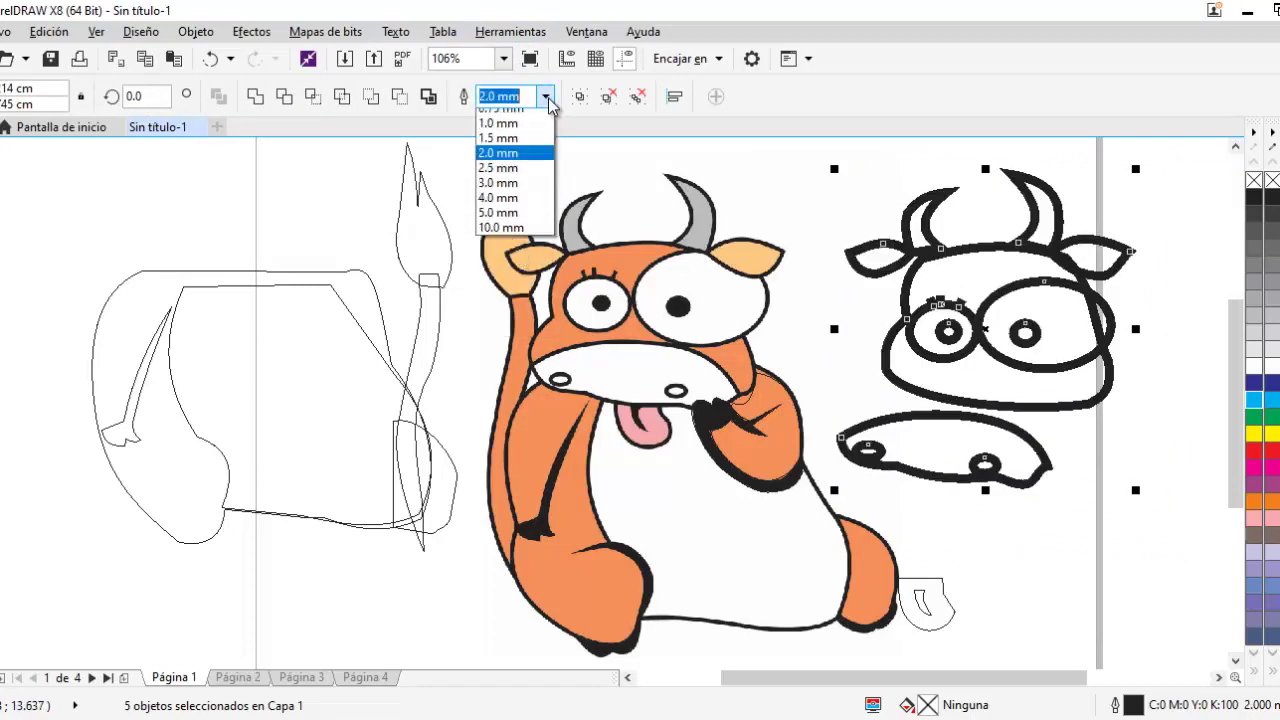
click(509, 224)
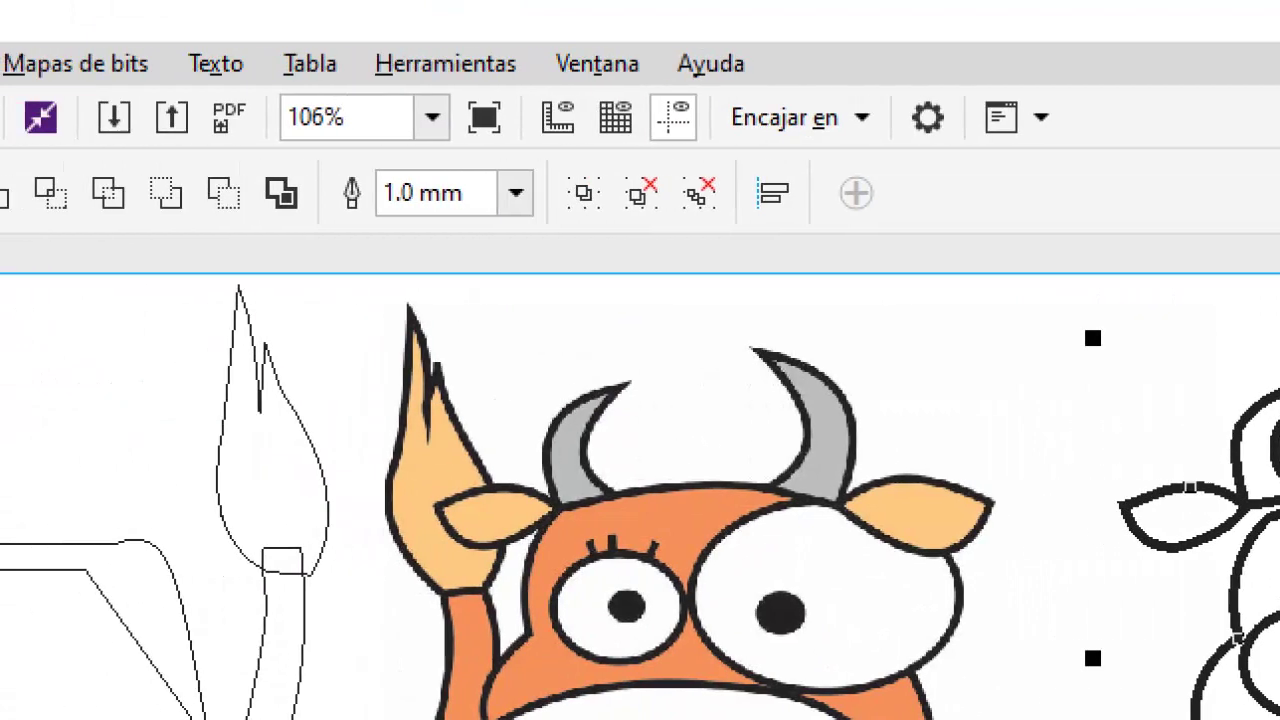
mouse_move(376, 108)
mouse_down()
mouse_move(309, 210)
mouse_move(171, 55)
mouse_up()
key(Escape)
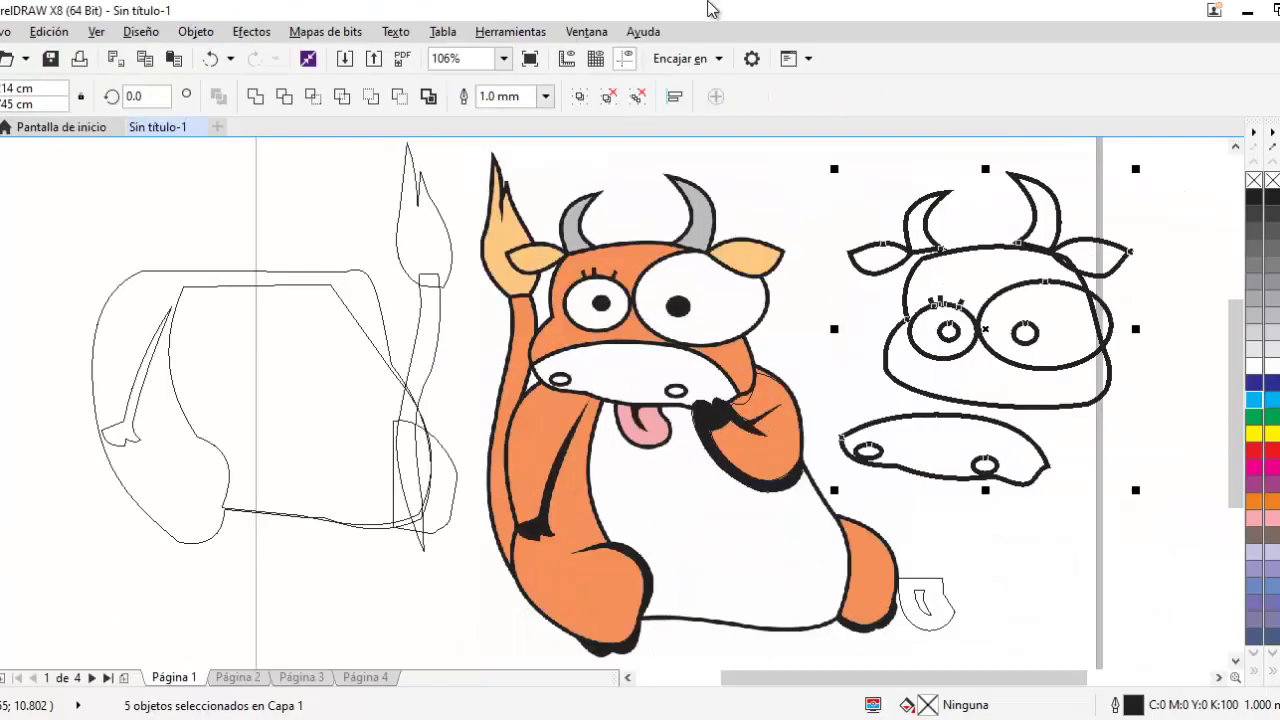
click(1166, 291)
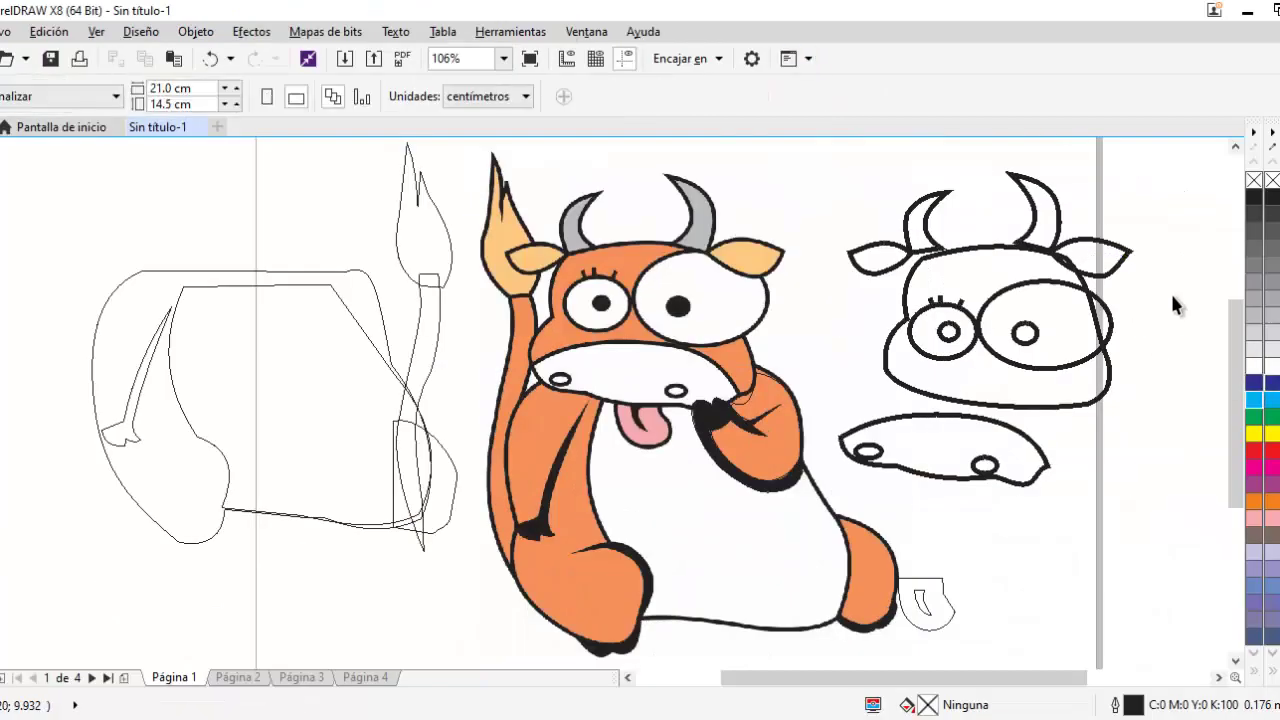
Undo the accidental shift of the group holding both horns and one ear, and ungroup it into separate curves
click(1100, 235)
click(1175, 267)
click(1055, 227)
click(1090, 224)
click(1055, 196)
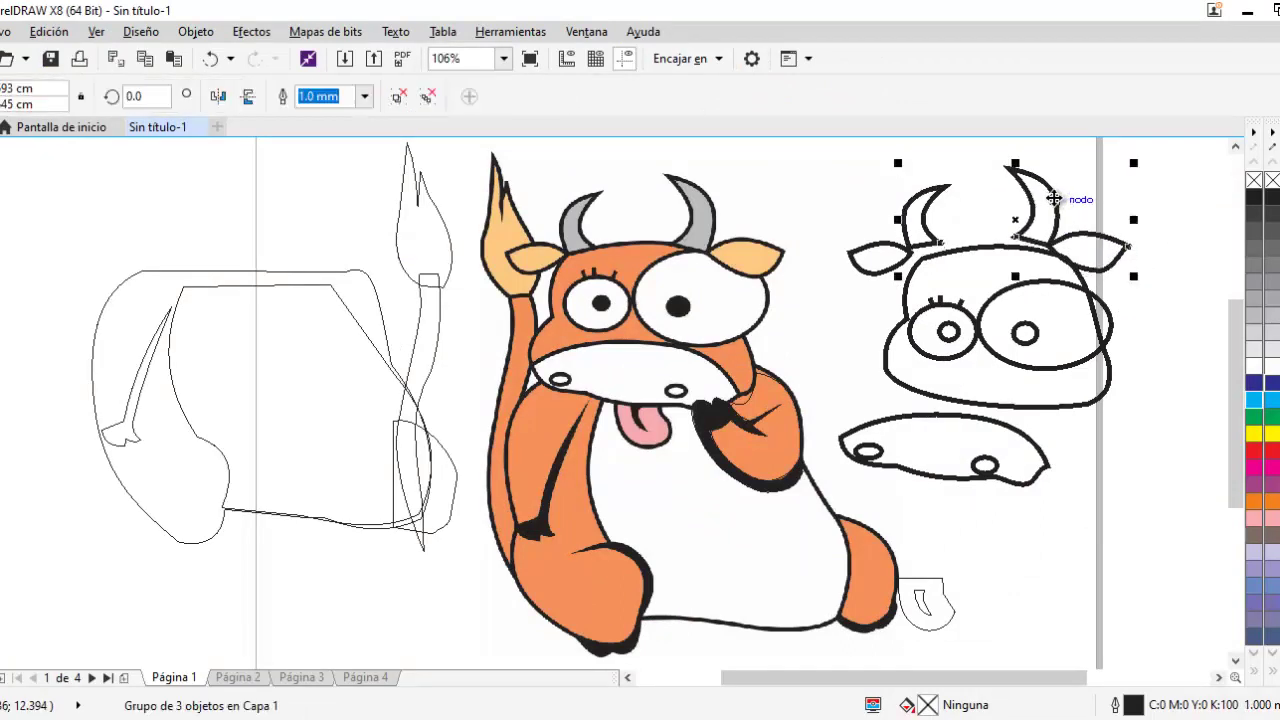
key(ctrl+z)
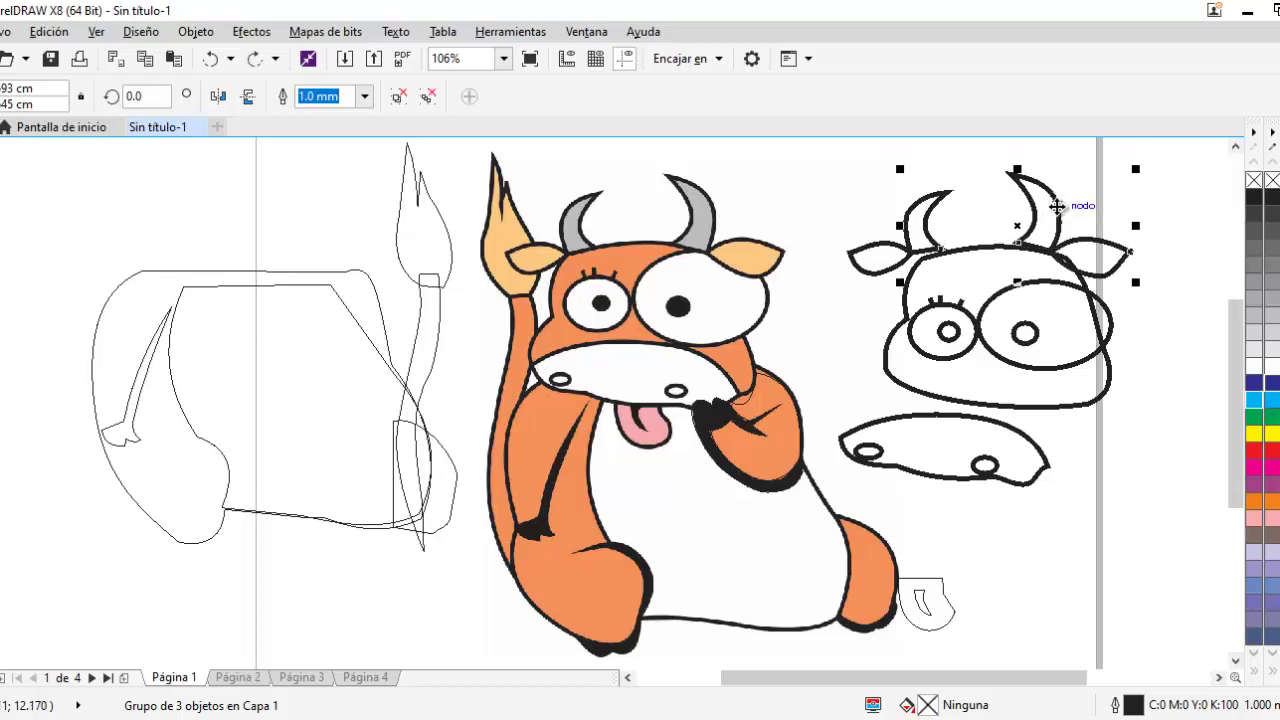
key(ctrl+u)
click(1168, 190)
Fill both traced horns with 30% black grey
click(1050, 198)
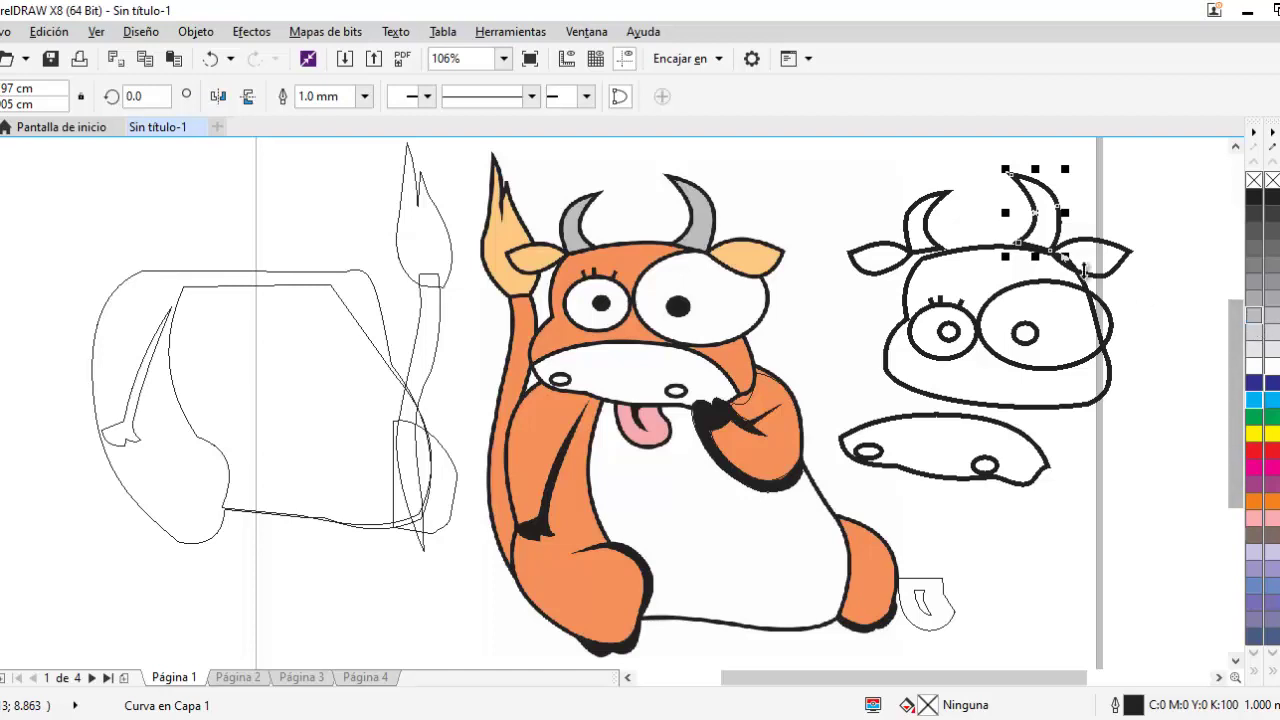
click(1253, 318)
key(Tab)
click(1253, 318)
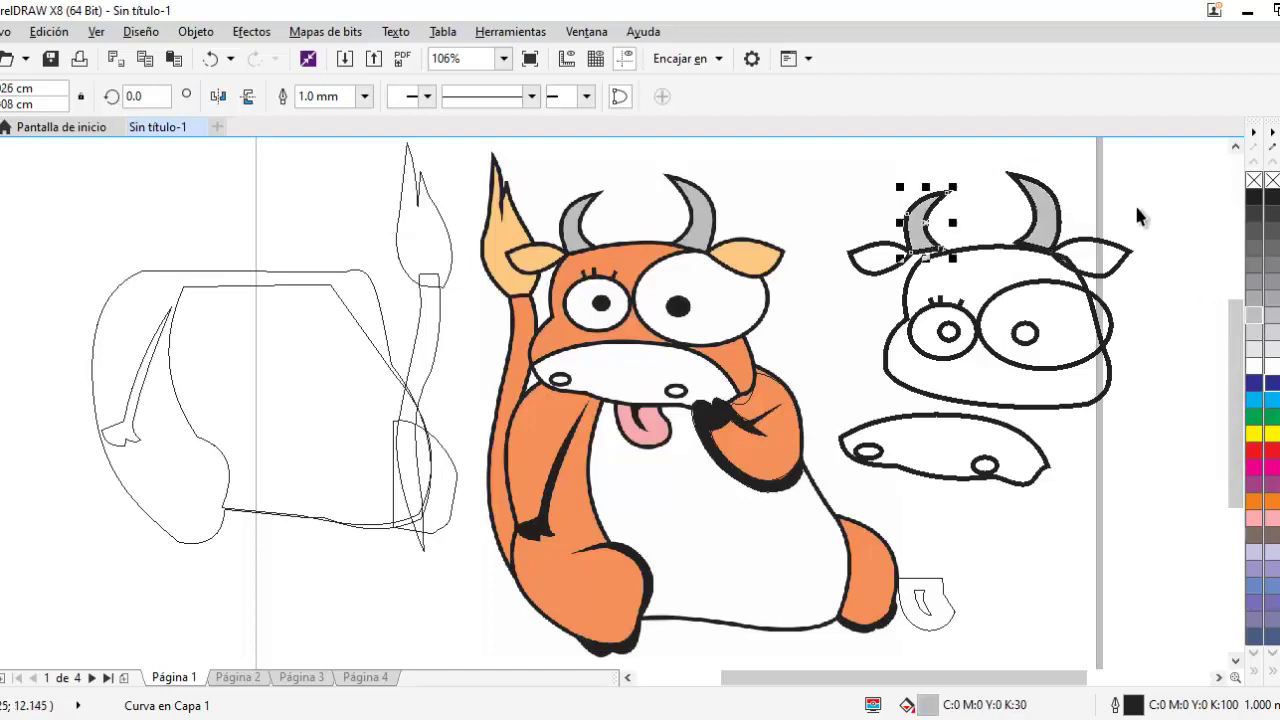
click(1134, 202)
Sample the light orange from the reference drawing's ear and apply it to both traced ears and the tail tuft's outline
click(1110, 248)
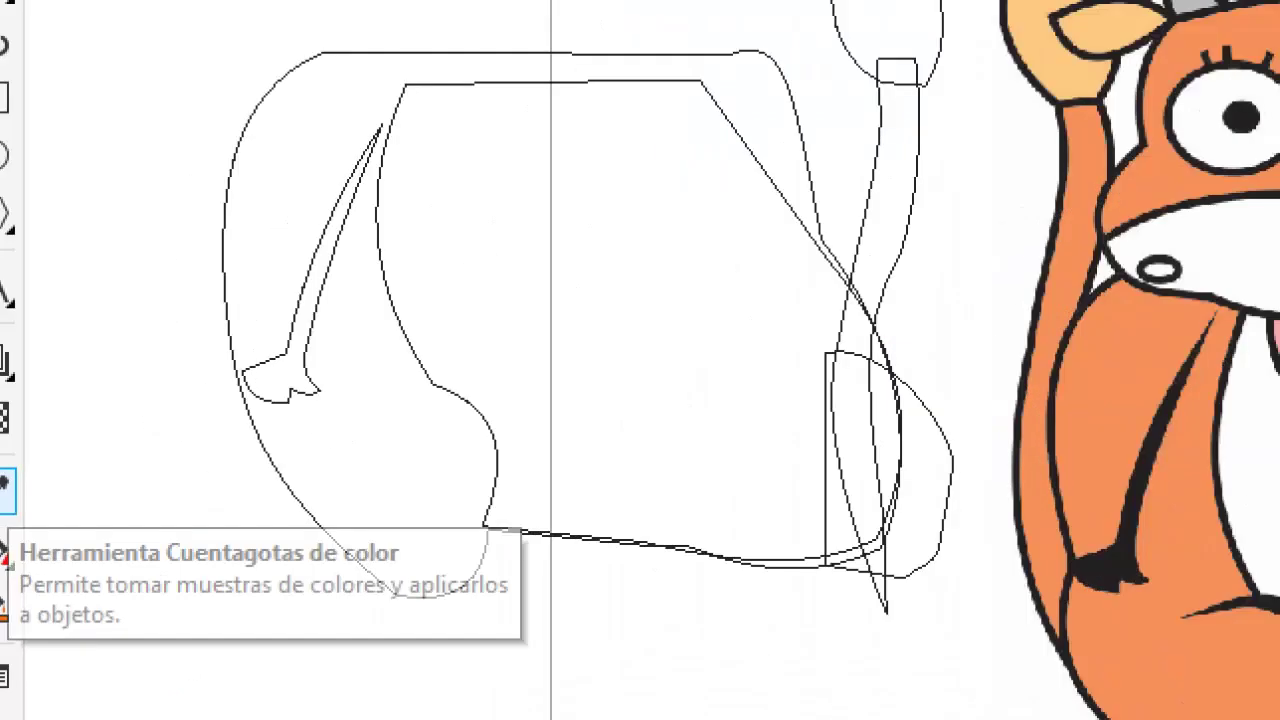
click(0, 498)
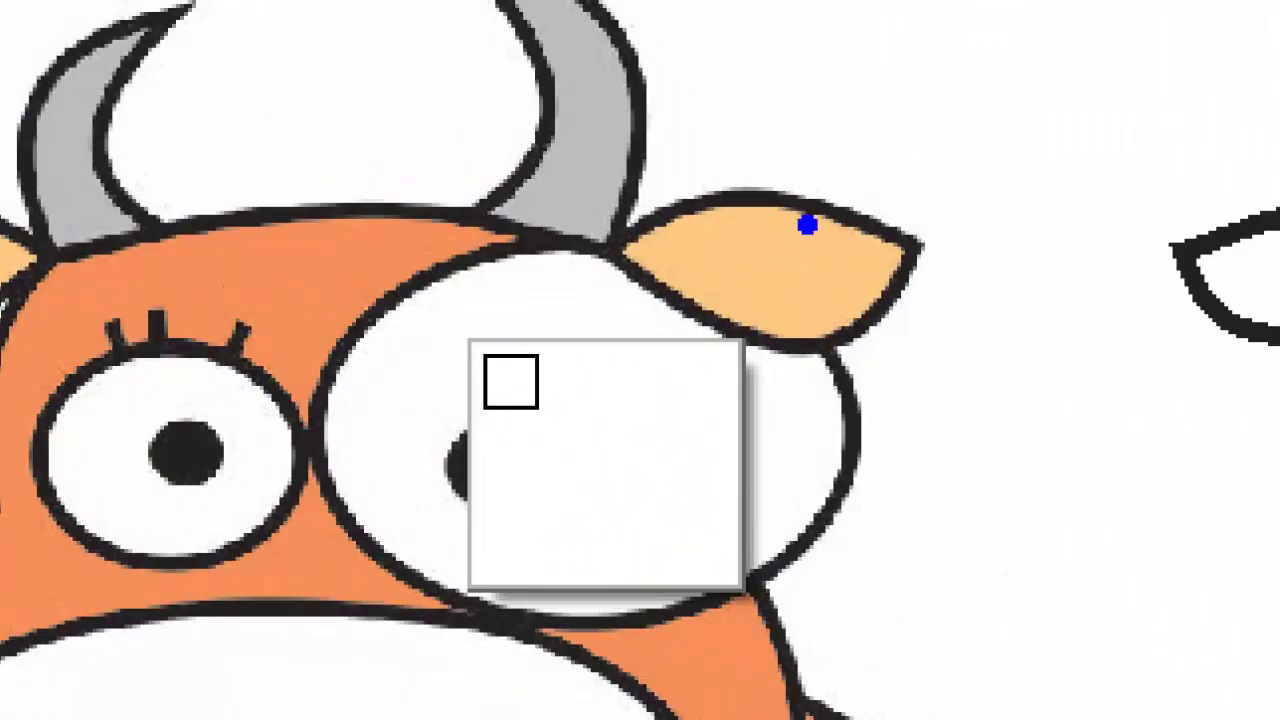
click(806, 225)
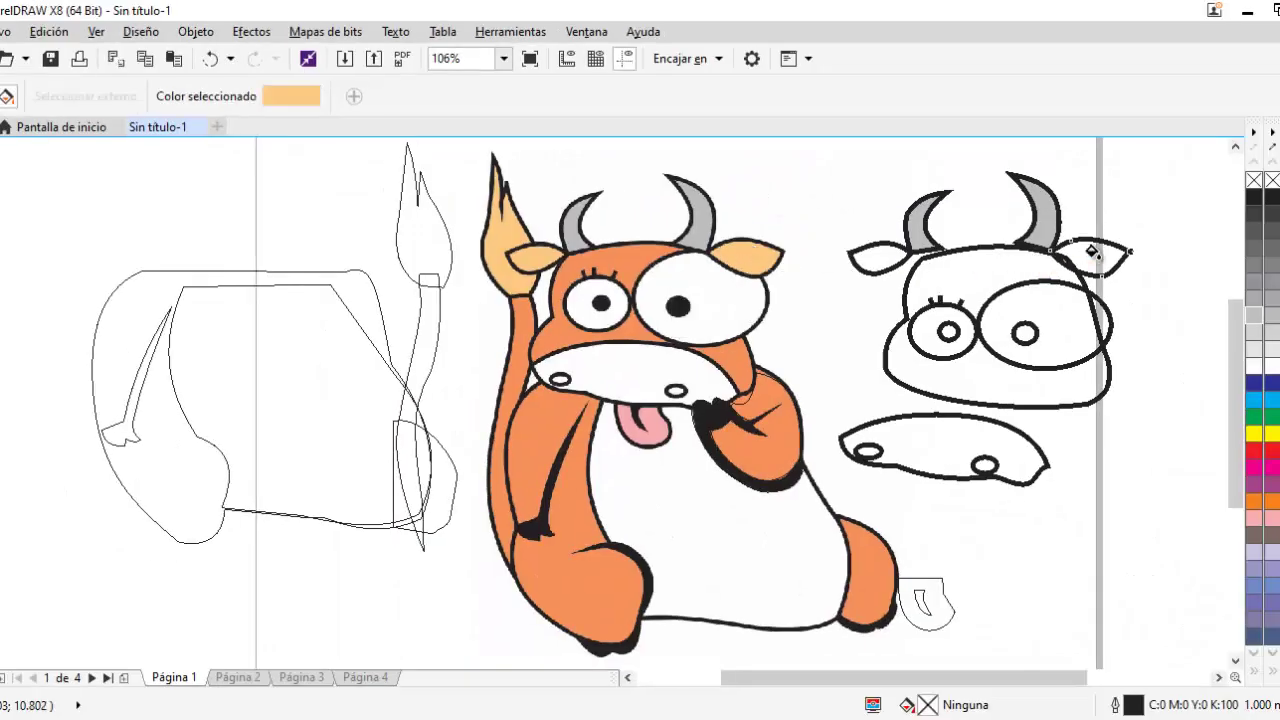
click(1046, 252)
click(878, 256)
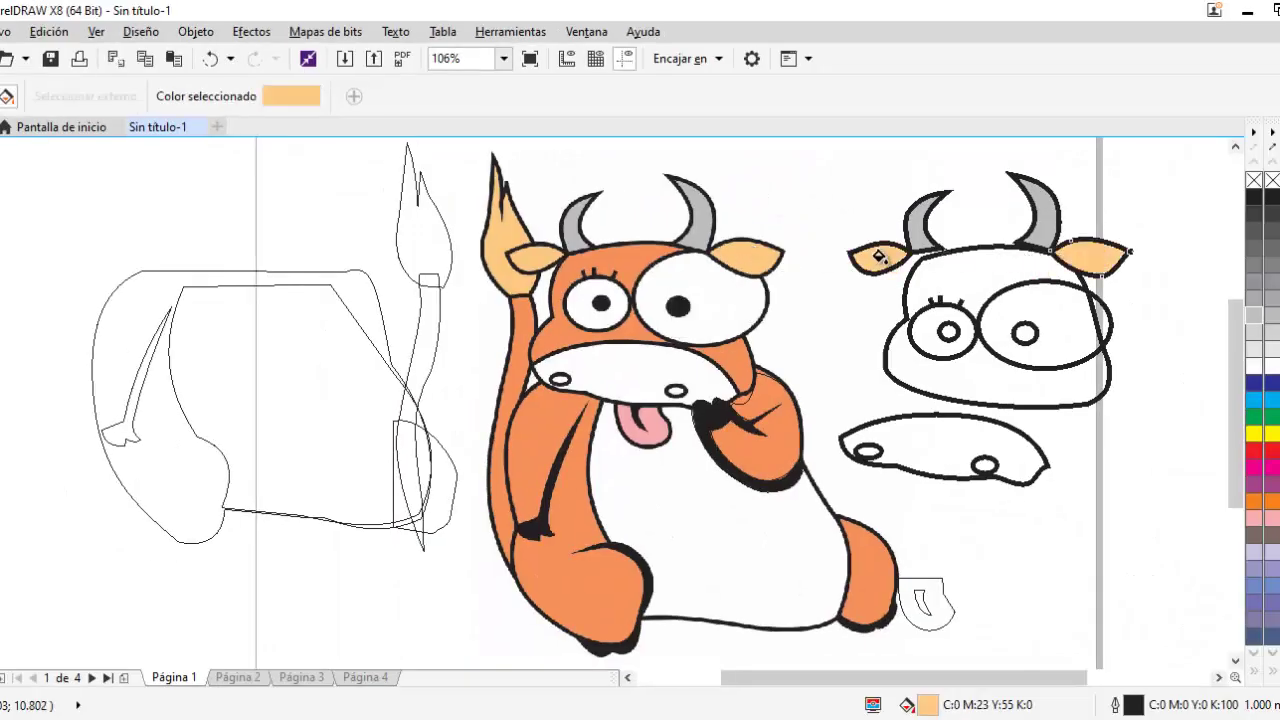
click(395, 221)
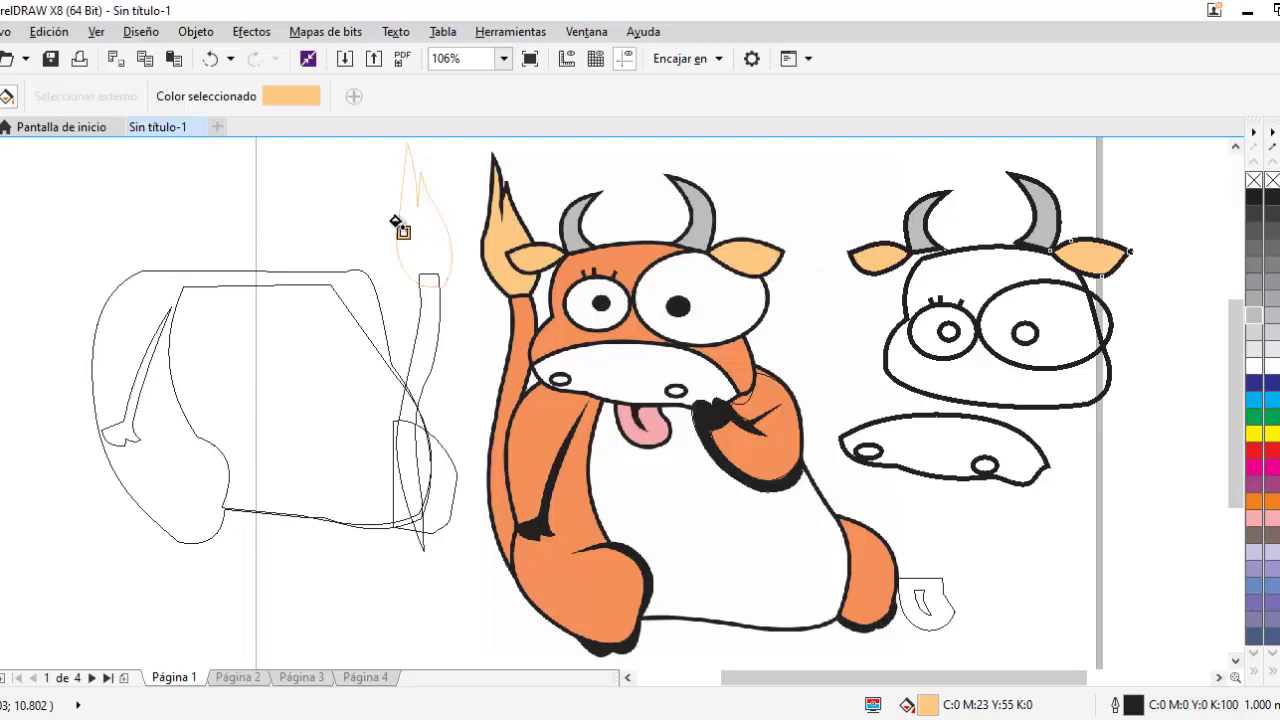
Fill the traced tail tuft with the sampled light orange
click(410, 224)
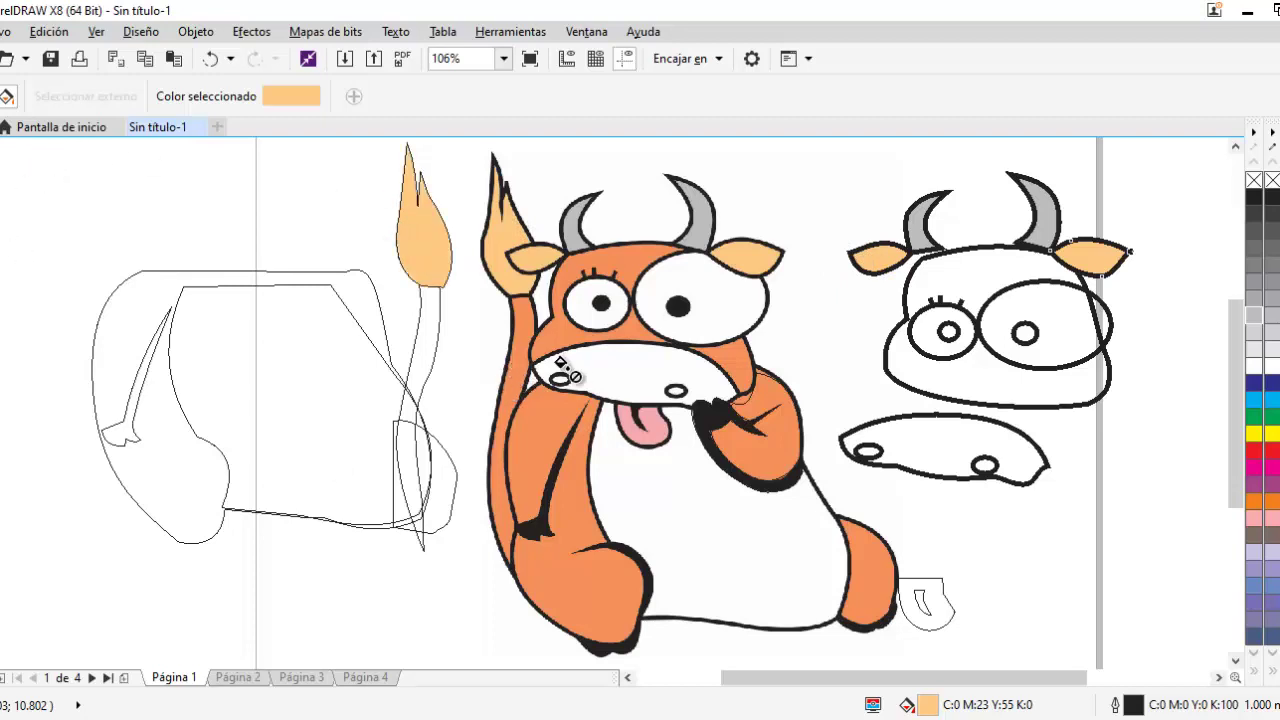
key(space)
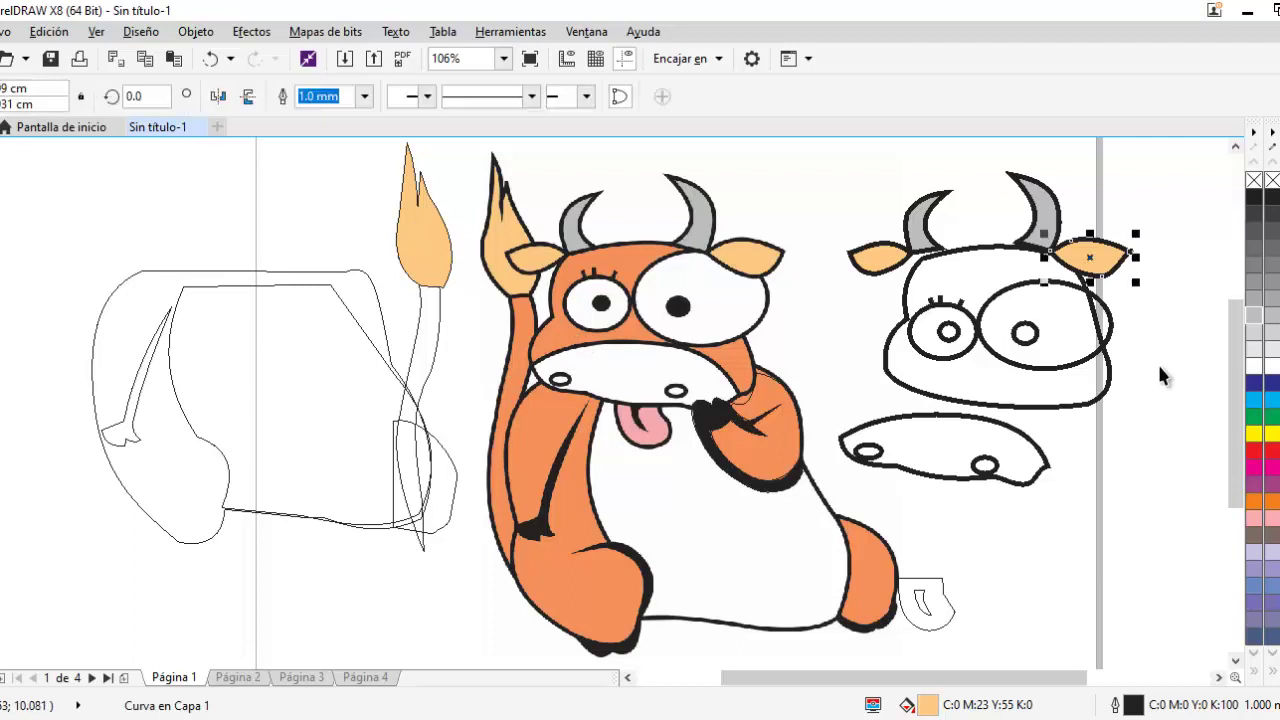
click(1128, 398)
Sample the darker orange from the reference bull's face and fill the traced head shape with it
click(1012, 407)
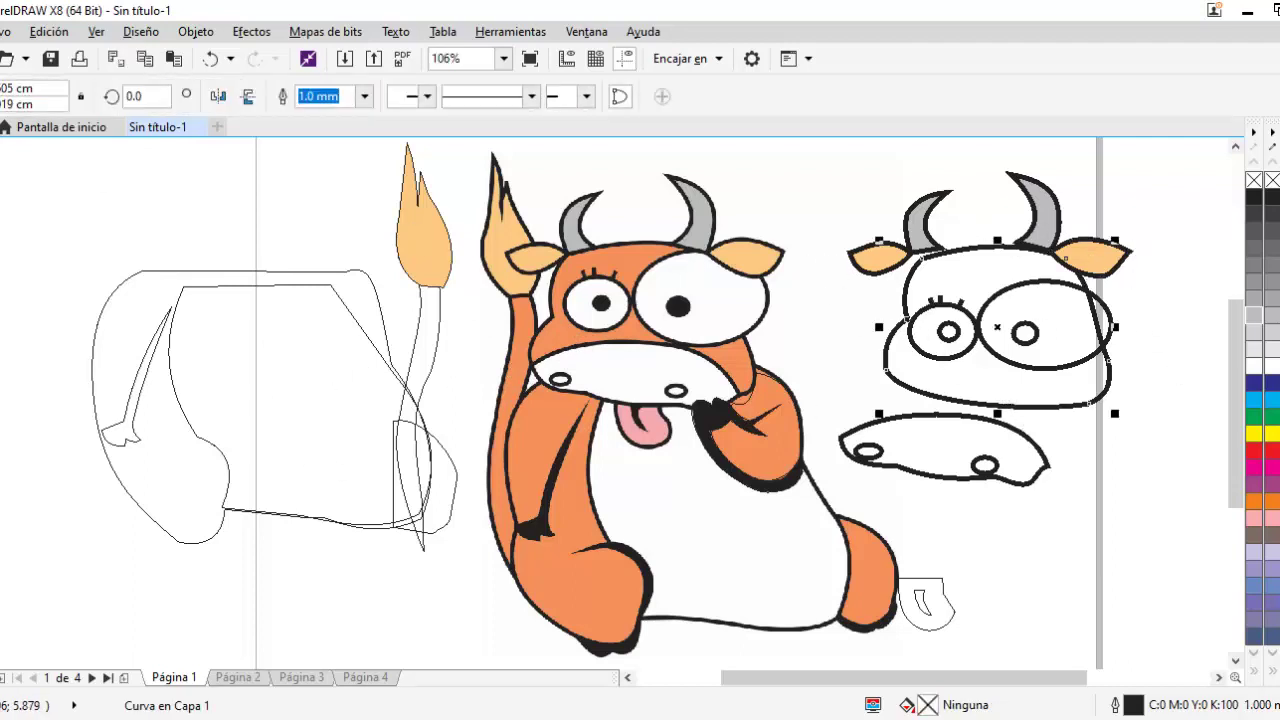
key(space)
click(565, 362)
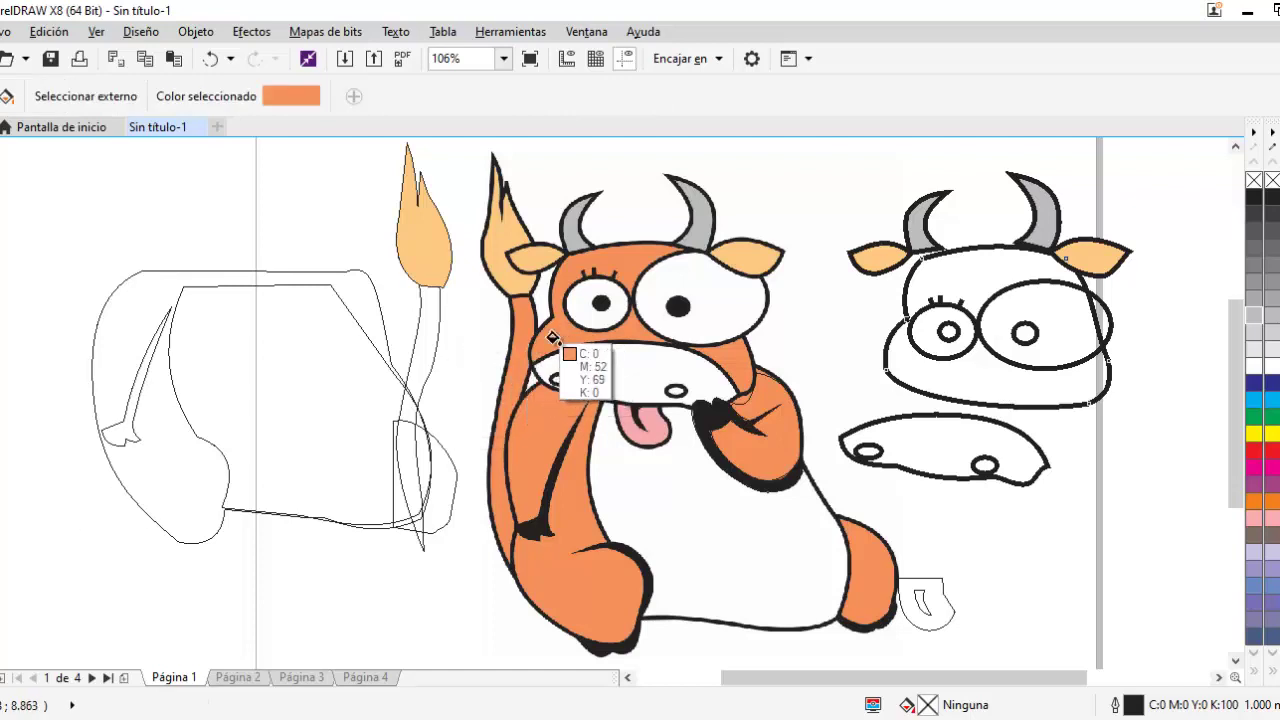
click(998, 275)
key(space)
click(1106, 455)
Select the grouped eyes and eyelashes and move them off the head to the empty area below the muzzle
click(1078, 363)
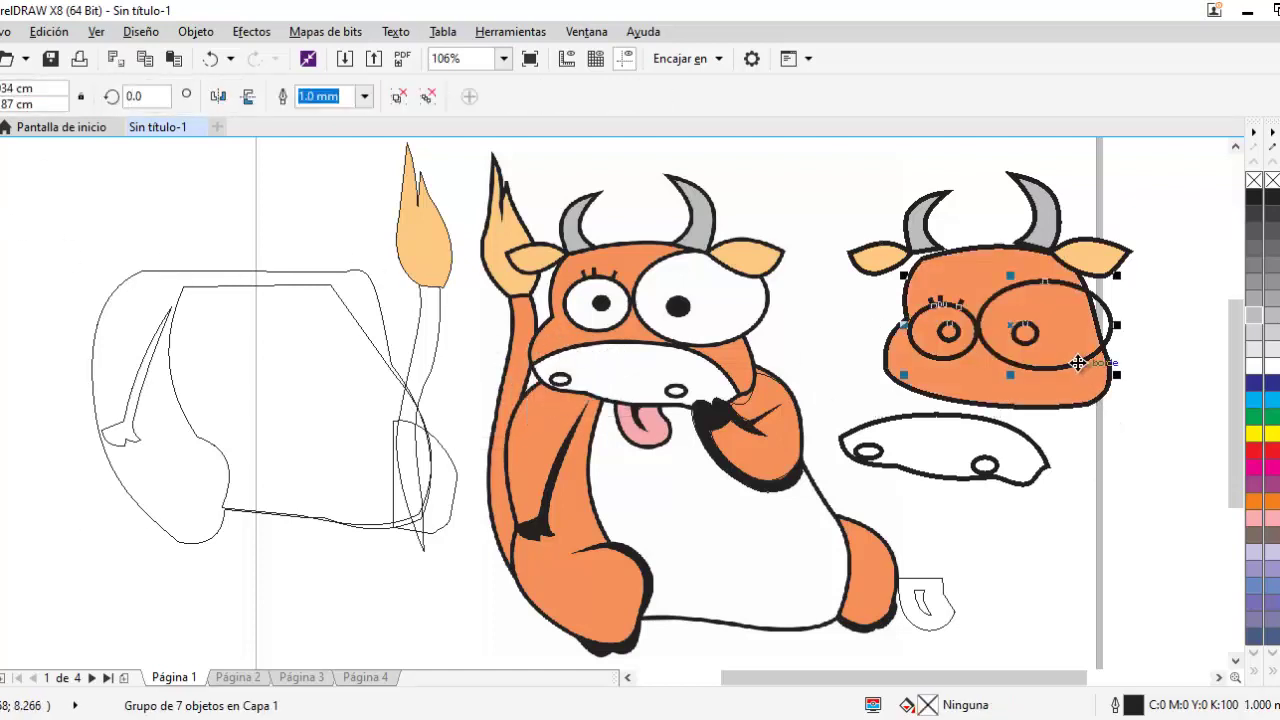
click(1140, 366)
click(1103, 349)
click(1143, 367)
click(1081, 379)
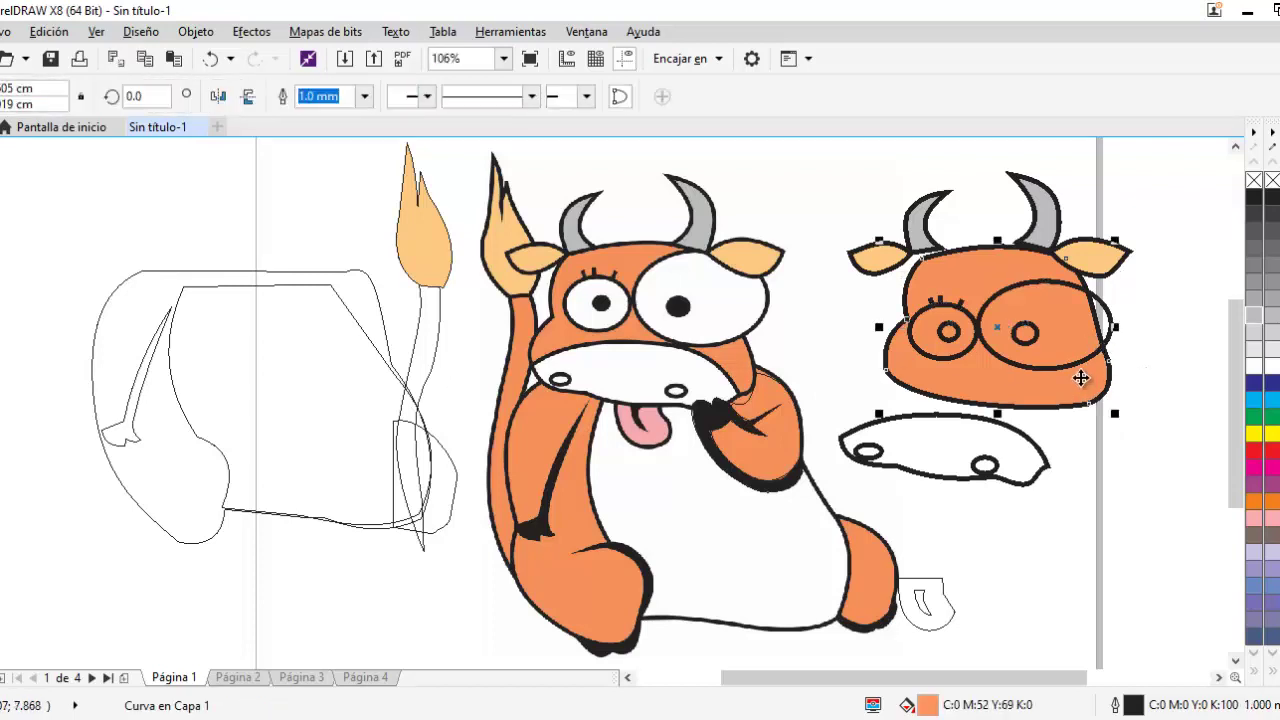
drag(1077, 368, 1149, 591)
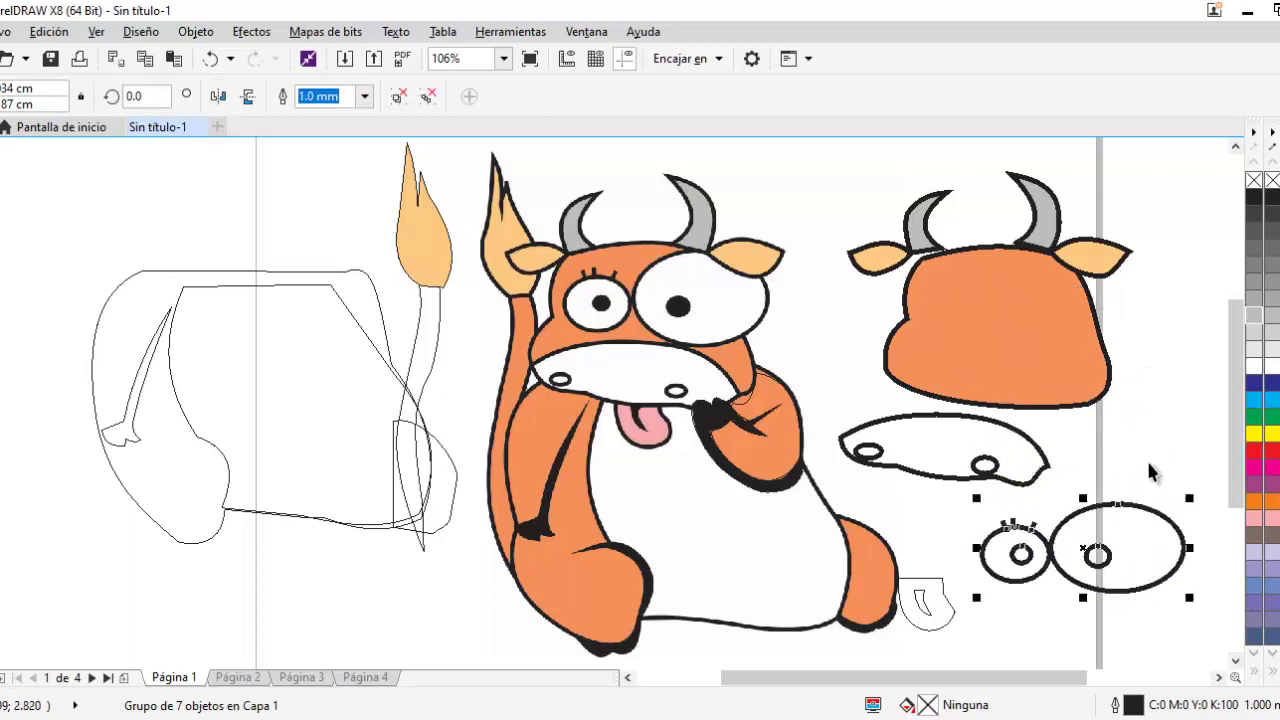
Fill the grouped eyes with white and place them back over the orange head
click(1148, 462)
ctrl+click(1118, 591)
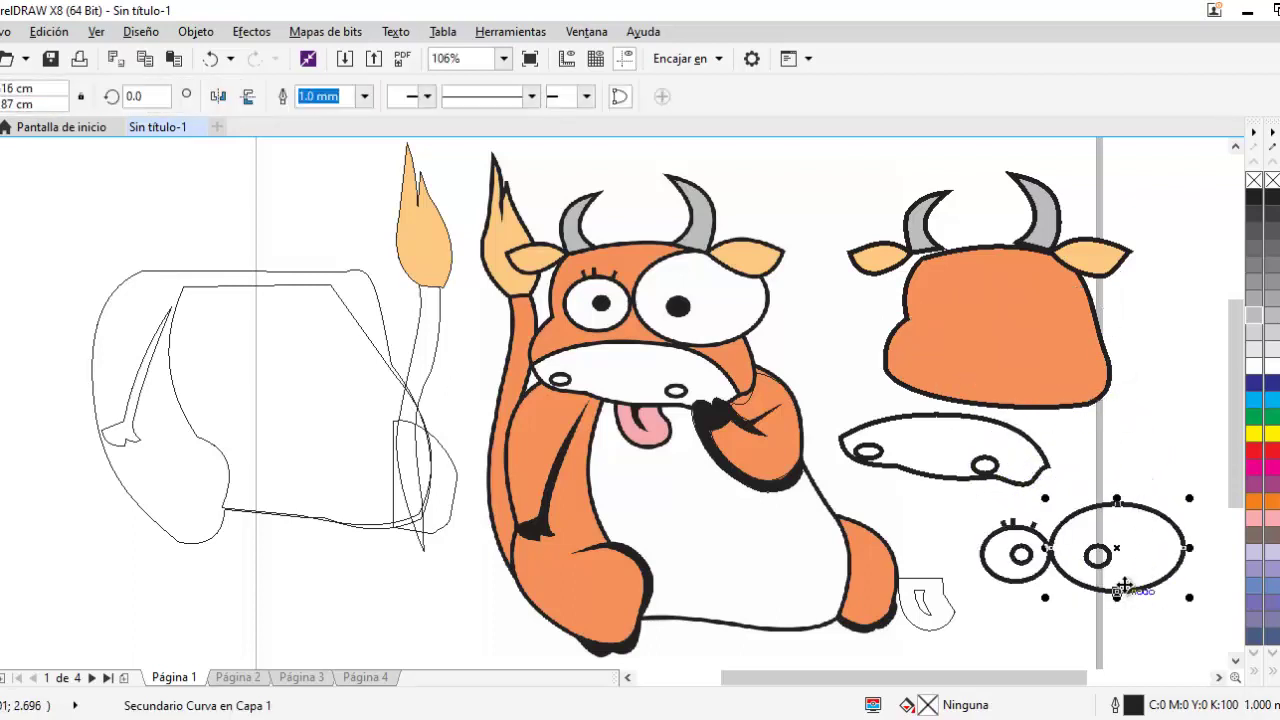
click(1148, 480)
click(1154, 513)
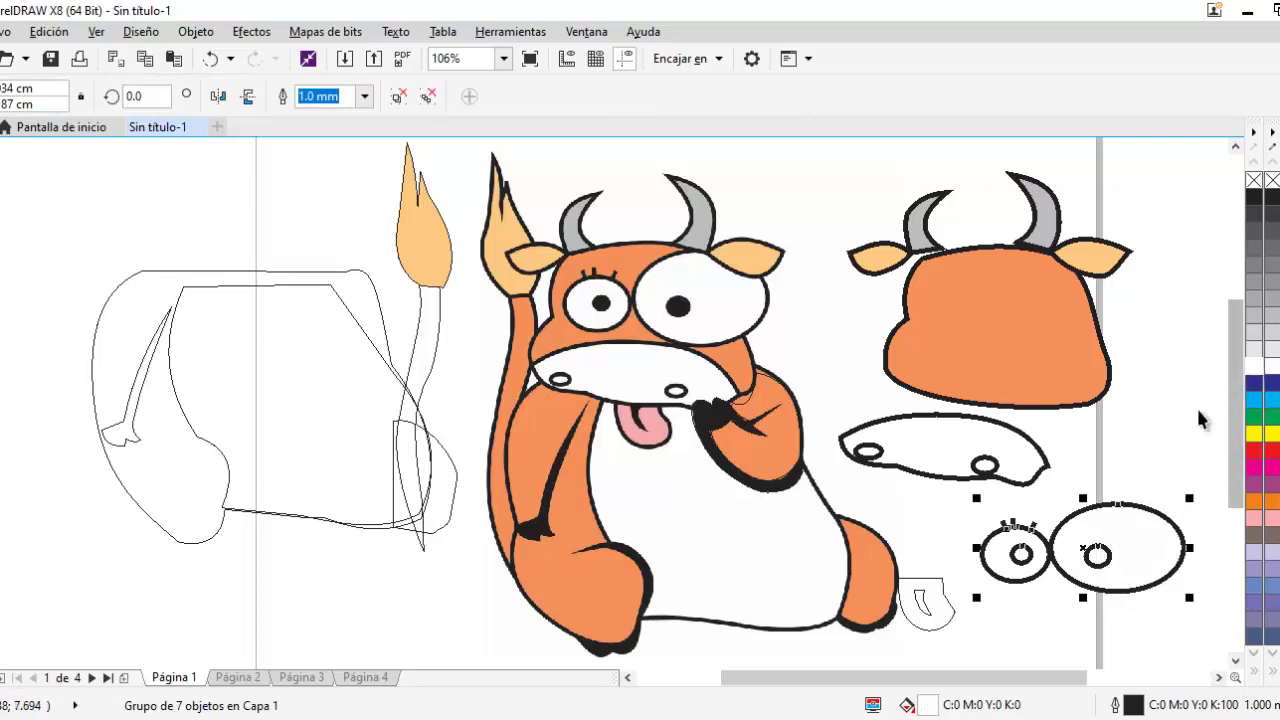
click(1153, 452)
click(1160, 530)
mouse_move(1155, 510)
mouse_down()
mouse_move(1127, 305)
mouse_move(1146, 498)
mouse_up()
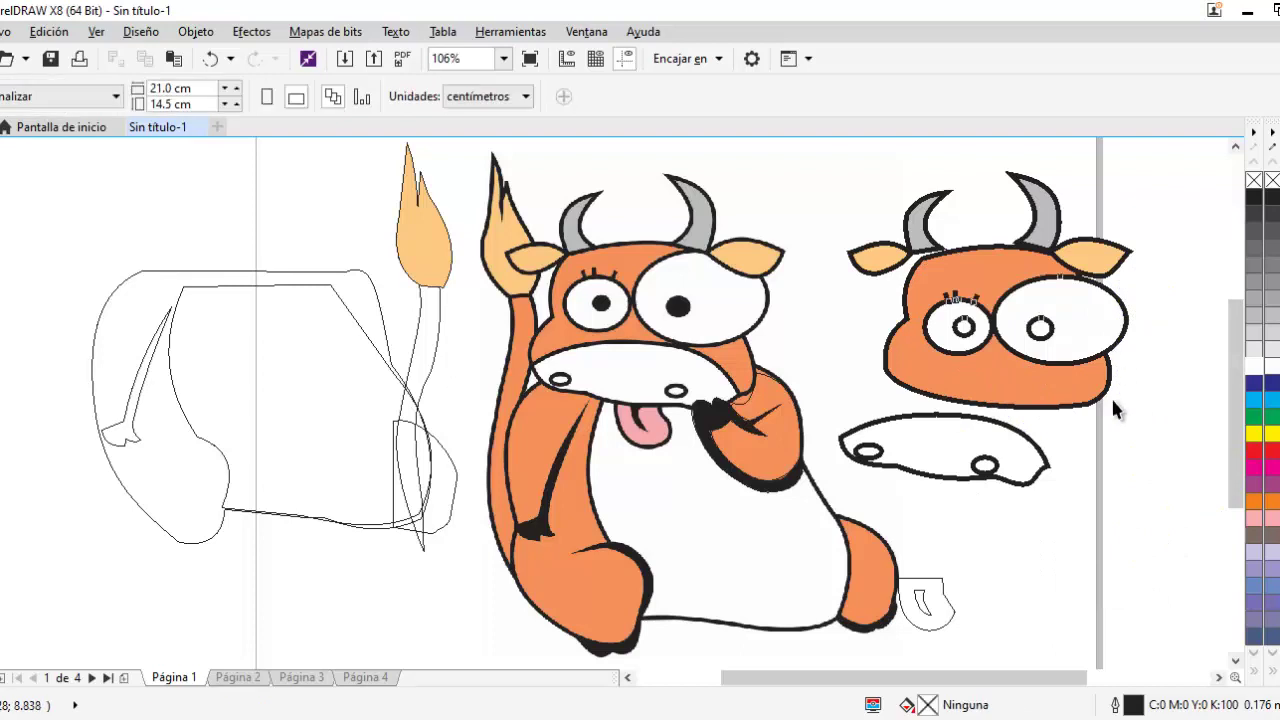
Move the eyes below the muzzle again and fill both pupils with black
drag(1107, 338, 1128, 580)
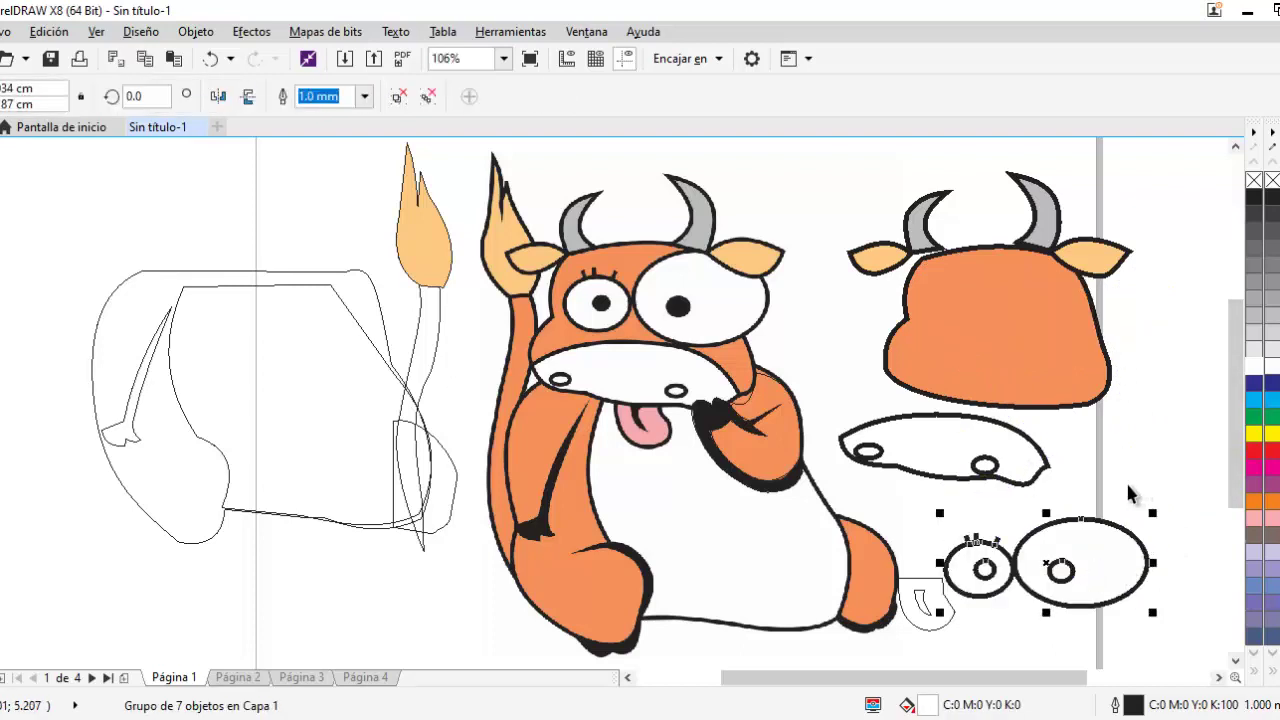
click(1123, 476)
click(1064, 573)
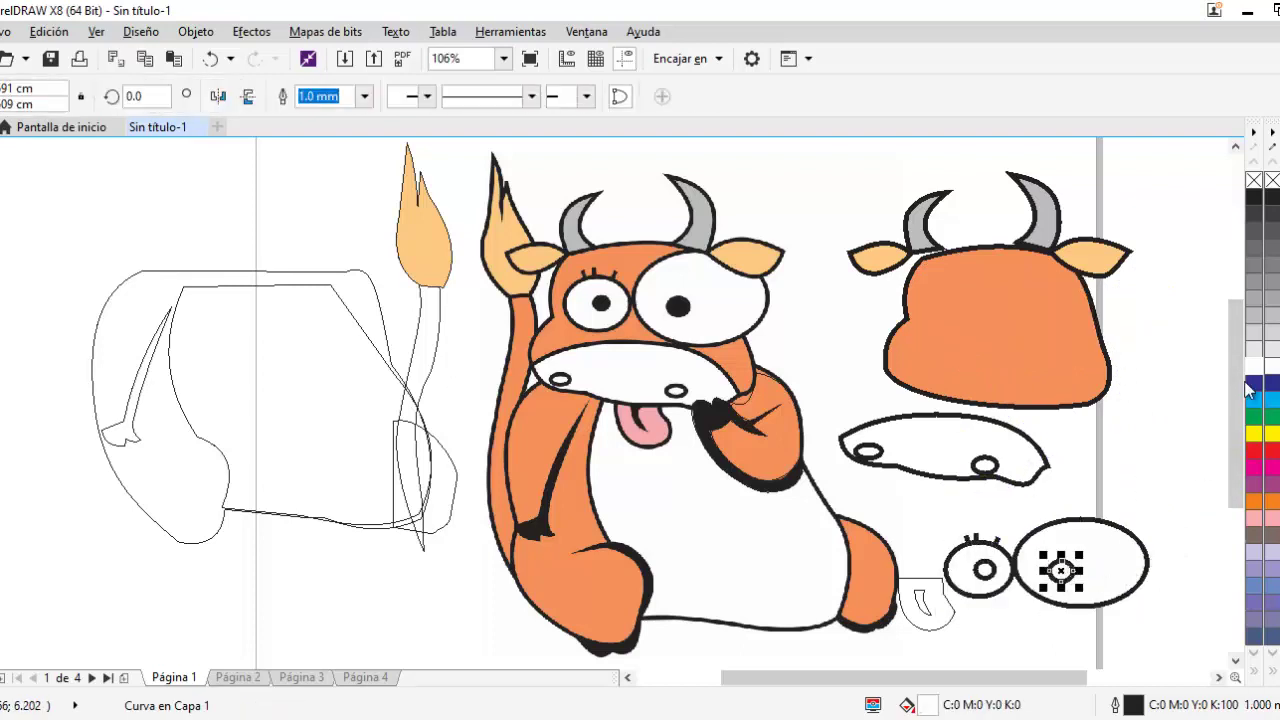
click(984, 570)
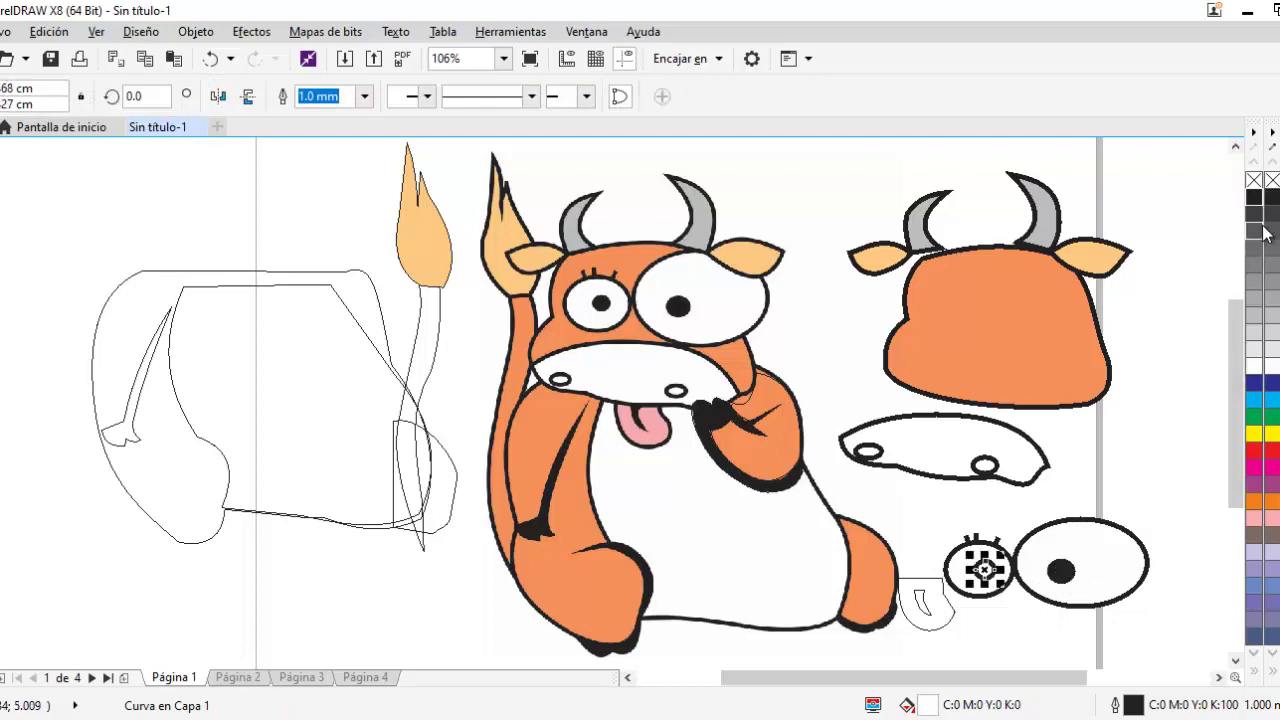
drag(1174, 512, 923, 640)
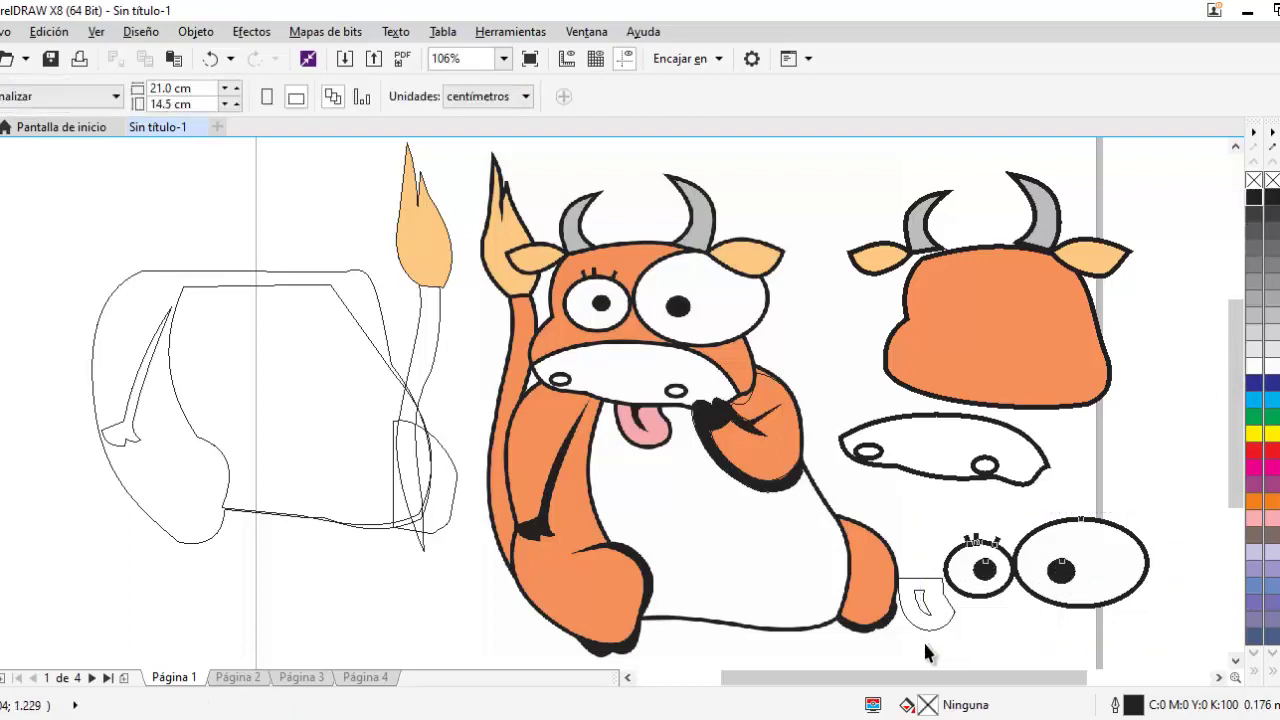
Group all the eye parts, place them on the head, and shift the head shape slightly to line up with them
drag(931, 488, 1203, 657)
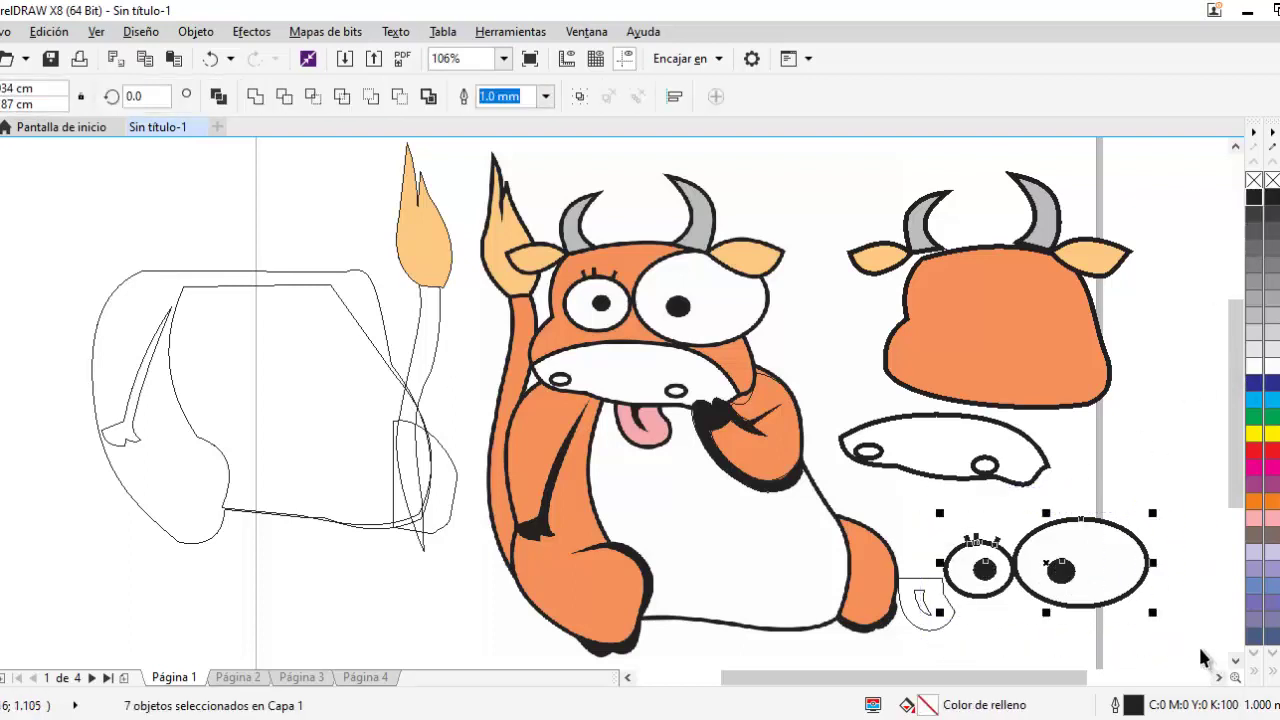
key(ctrl+g)
drag(1082, 564, 1044, 292)
drag(1089, 382, 1078, 364)
click(1163, 428)
Move the muzzle group beneath the head, ungroup it and fill the muzzle shape with white
drag(1030, 470, 1064, 467)
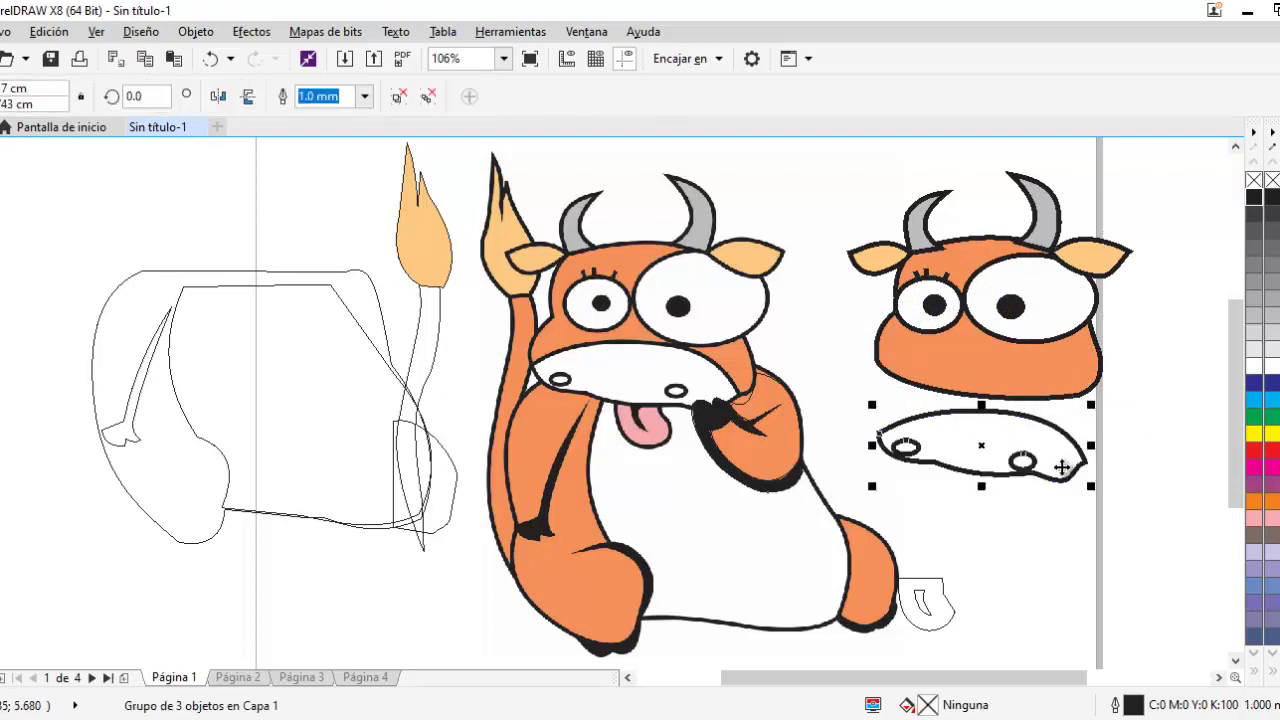
key(ctrl+u)
key(ctrl+l)
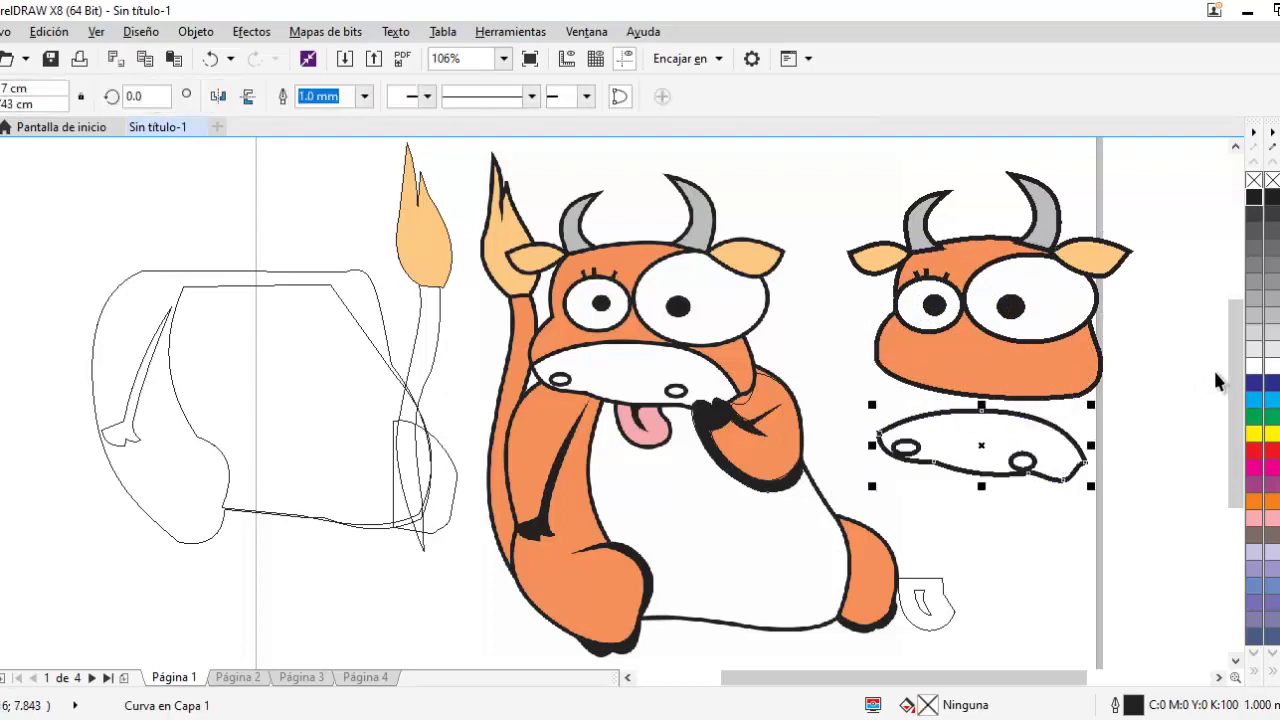
click(1253, 366)
click(1142, 432)
Group the muzzle with its nostrils and place it over the lower part of the orange head
click(1022, 458)
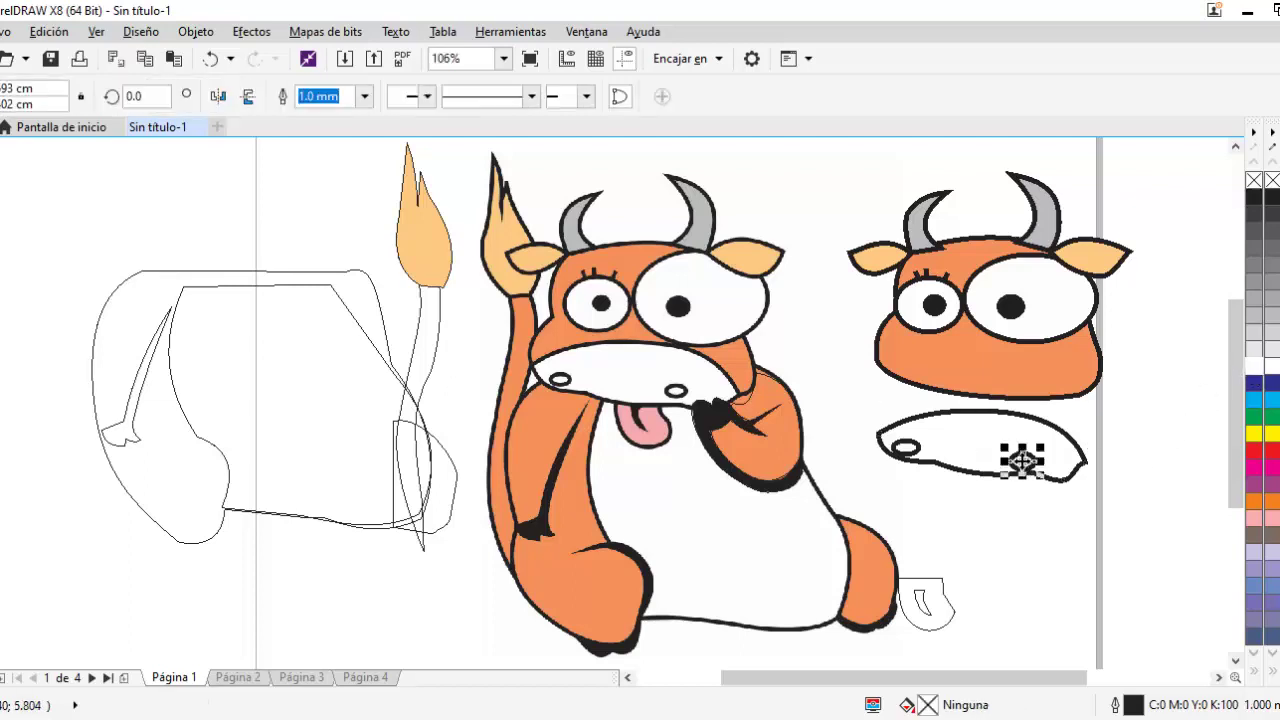
drag(849, 398, 1180, 547)
key(ctrl+g)
click(1153, 504)
drag(1025, 465, 1026, 401)
click(1177, 450)
click(1150, 467)
Place the traced tongue below the muzzle and set its outline width to 1.0 mm
drag(953, 601, 991, 500)
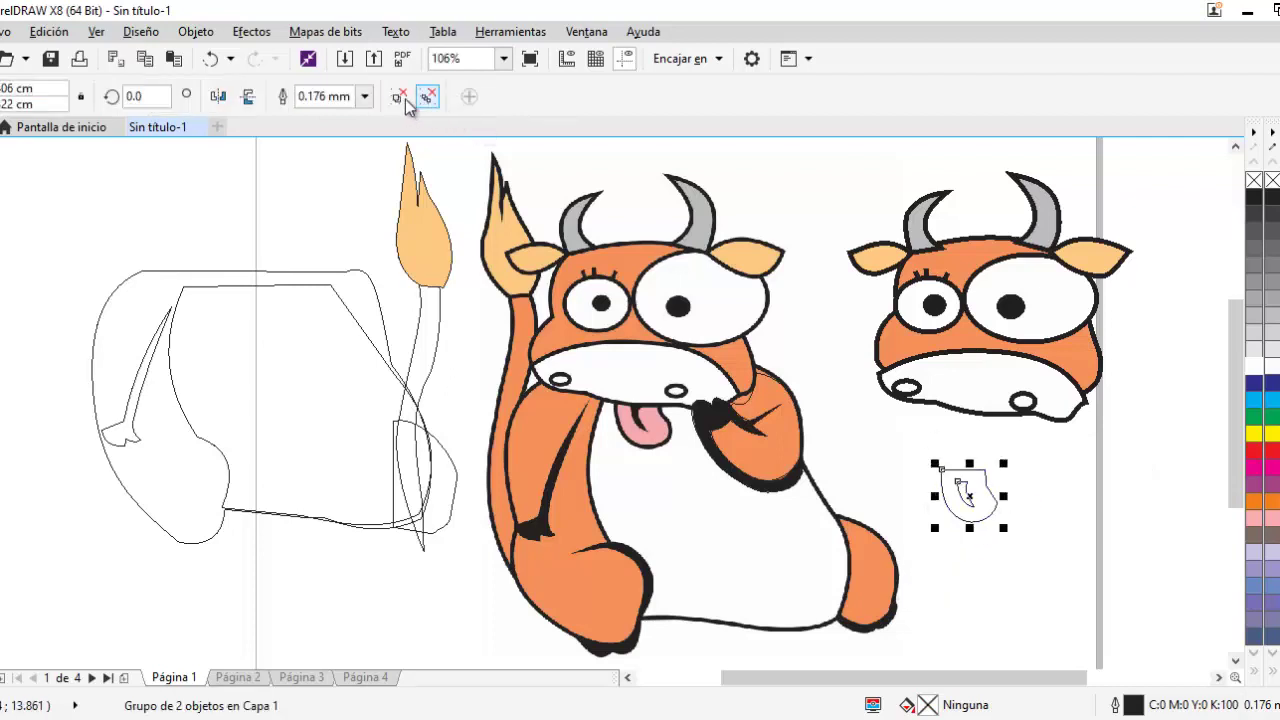
click(365, 96)
click(320, 228)
drag(1005, 501, 1027, 467)
scroll(1010, 474, up, 3)
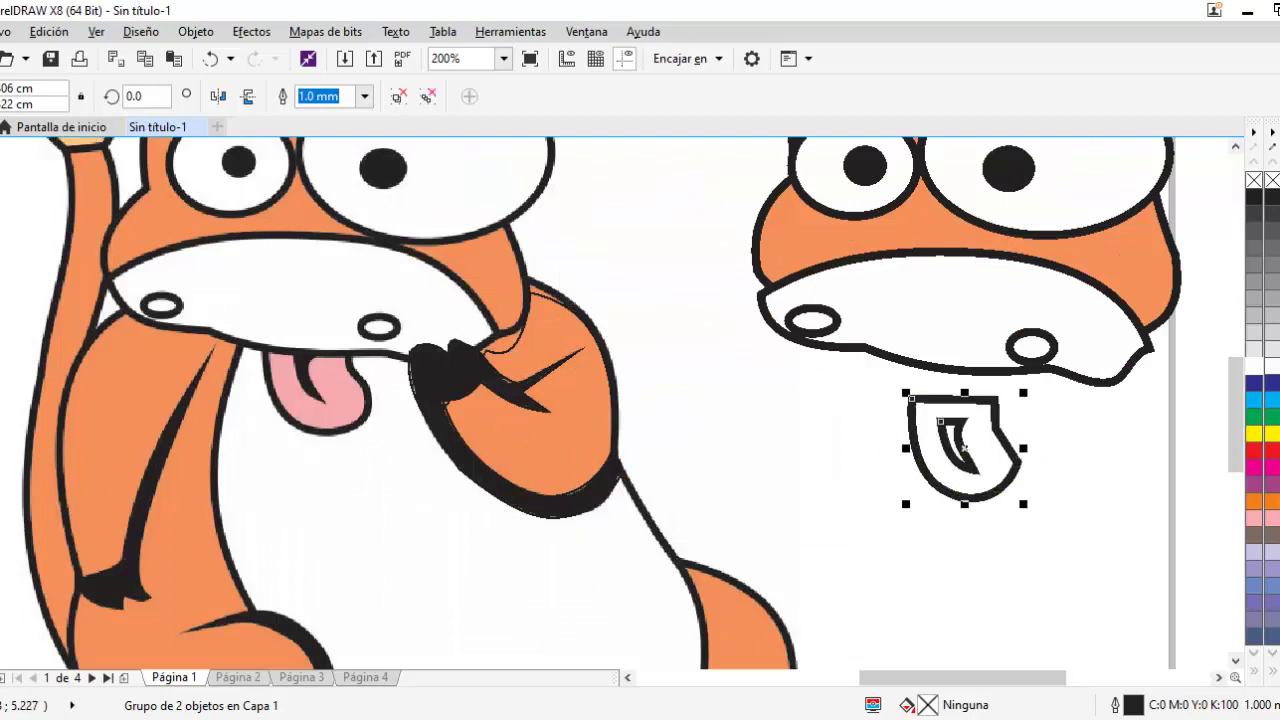
Sample the pink from the reference drawing's tongue and fill the traced tongue with it
key(i)
click(330, 400)
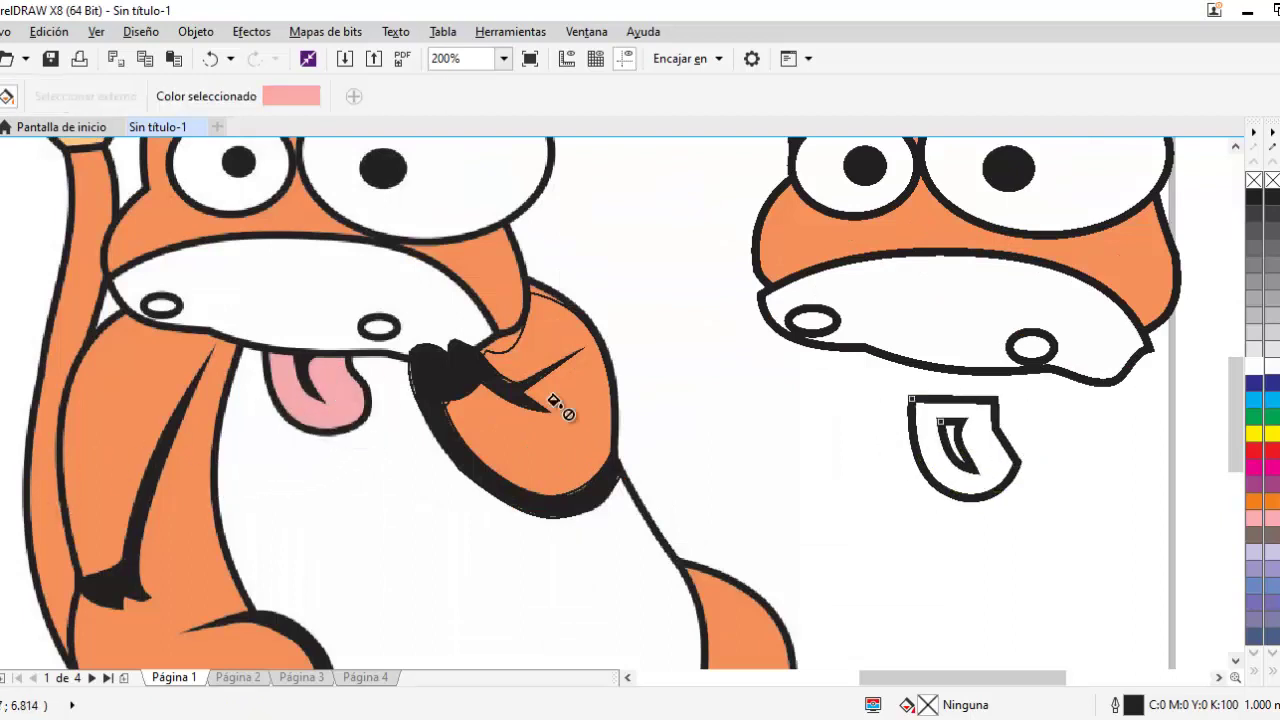
click(966, 427)
key(space)
click(1089, 524)
Try a black fill on the whole tongue group and undo it
click(948, 439)
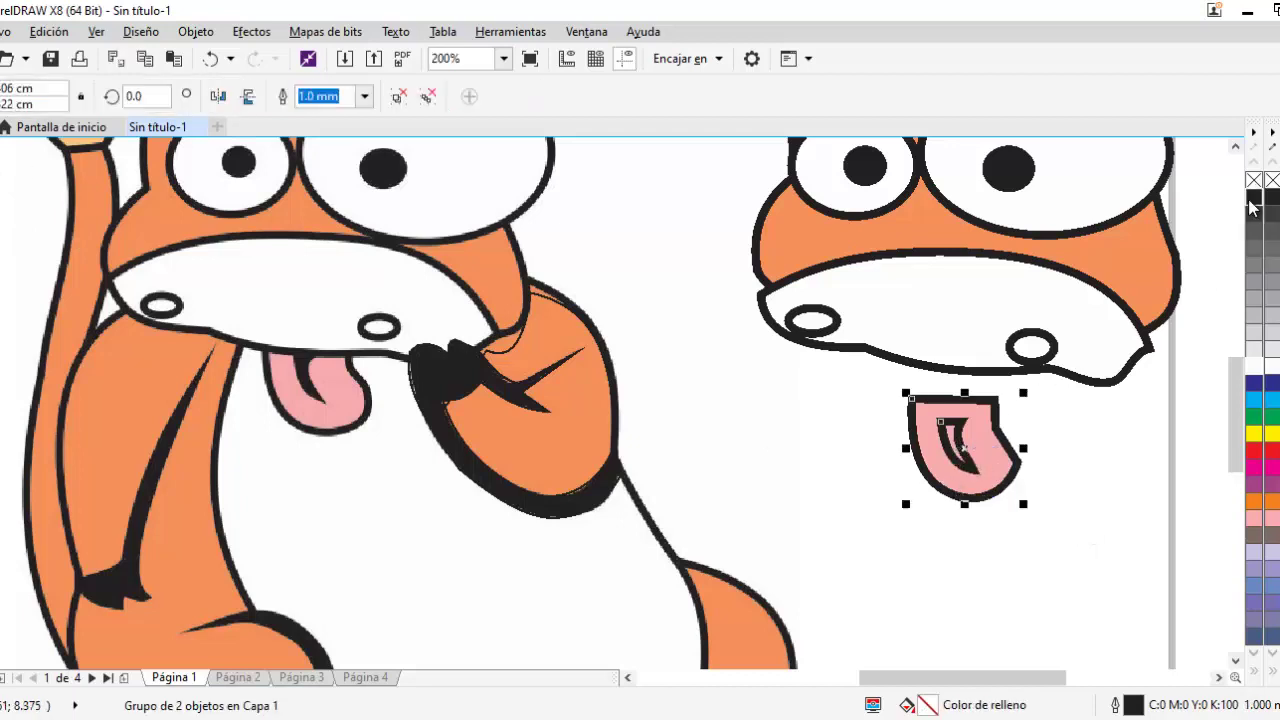
click(1253, 197)
key(ctrl+z)
key(Escape)
Ungroup the tongue and fill its inner curved mark with black
mouse_move(990, 482)
mouse_down()
mouse_move(1005, 512)
mouse_move(993, 484)
mouse_up()
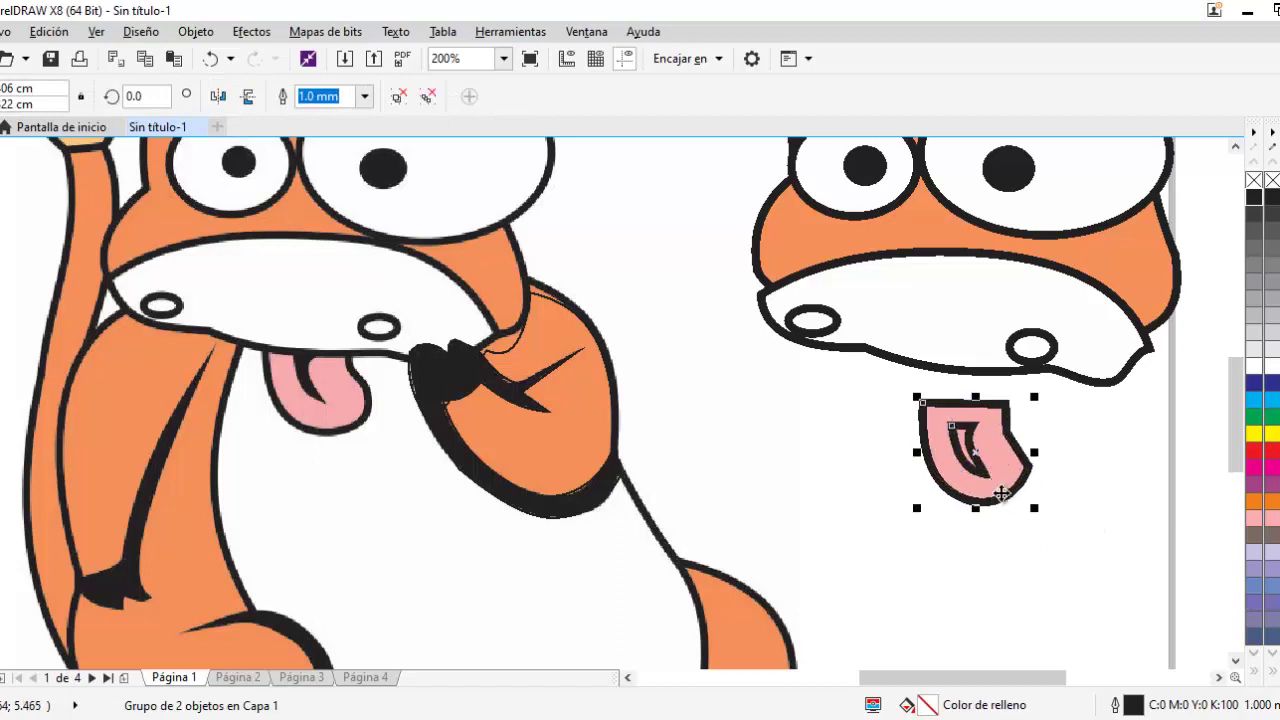
key(ctrl+u)
click(1079, 472)
click(968, 452)
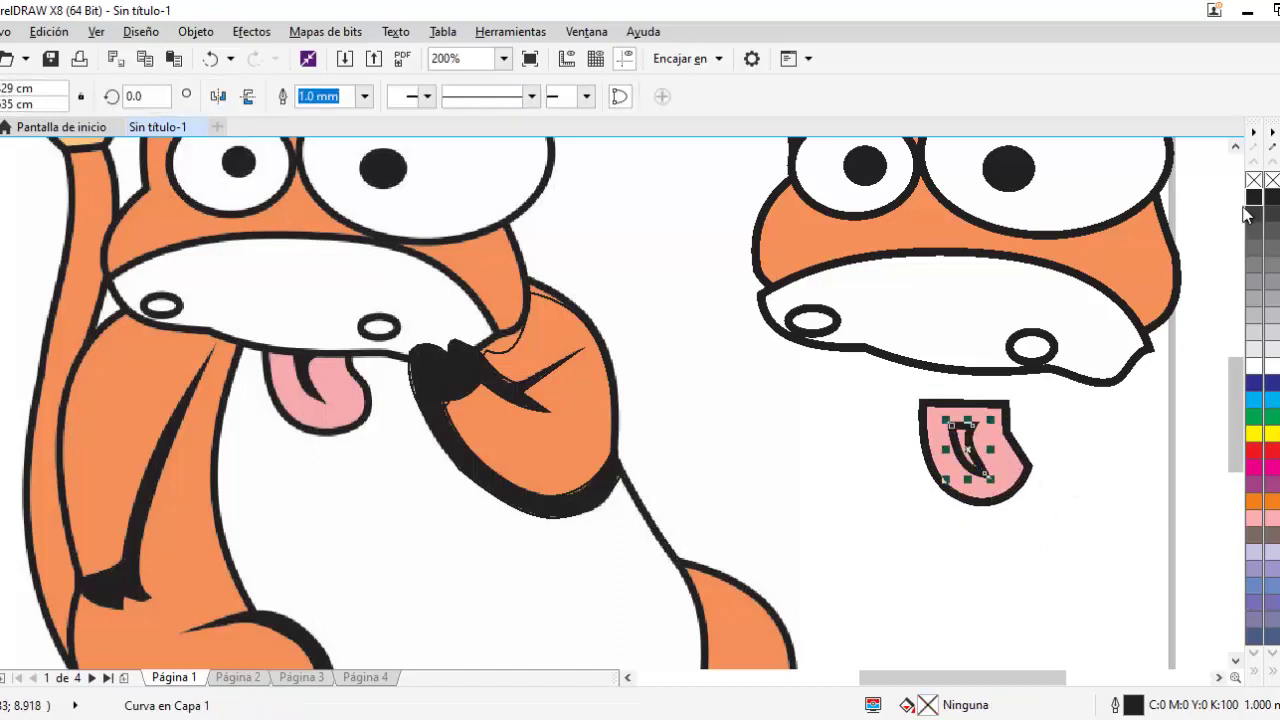
Group the tongue with its inner mark and move it up over the muzzle's lower edge
drag(1057, 550, 889, 387)
key(ctrl+g)
drag(968, 451, 960, 412)
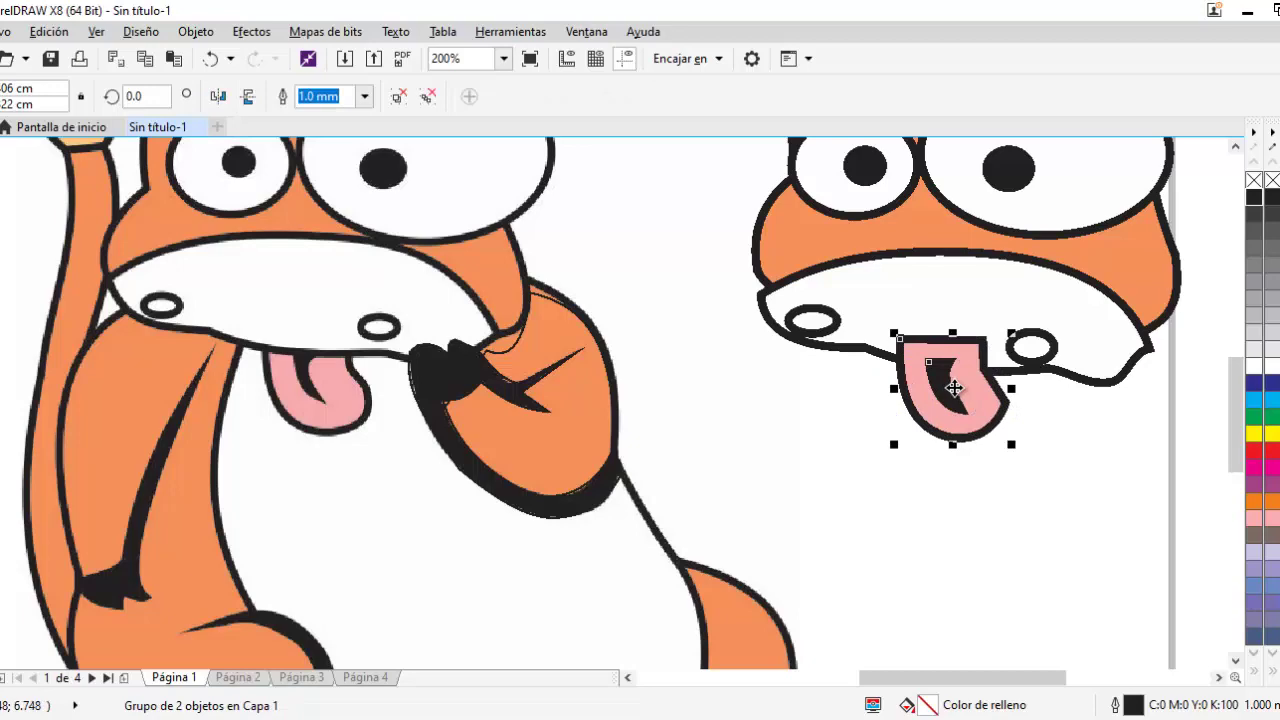
right_click(956, 410)
mouse_move(1035, 527)
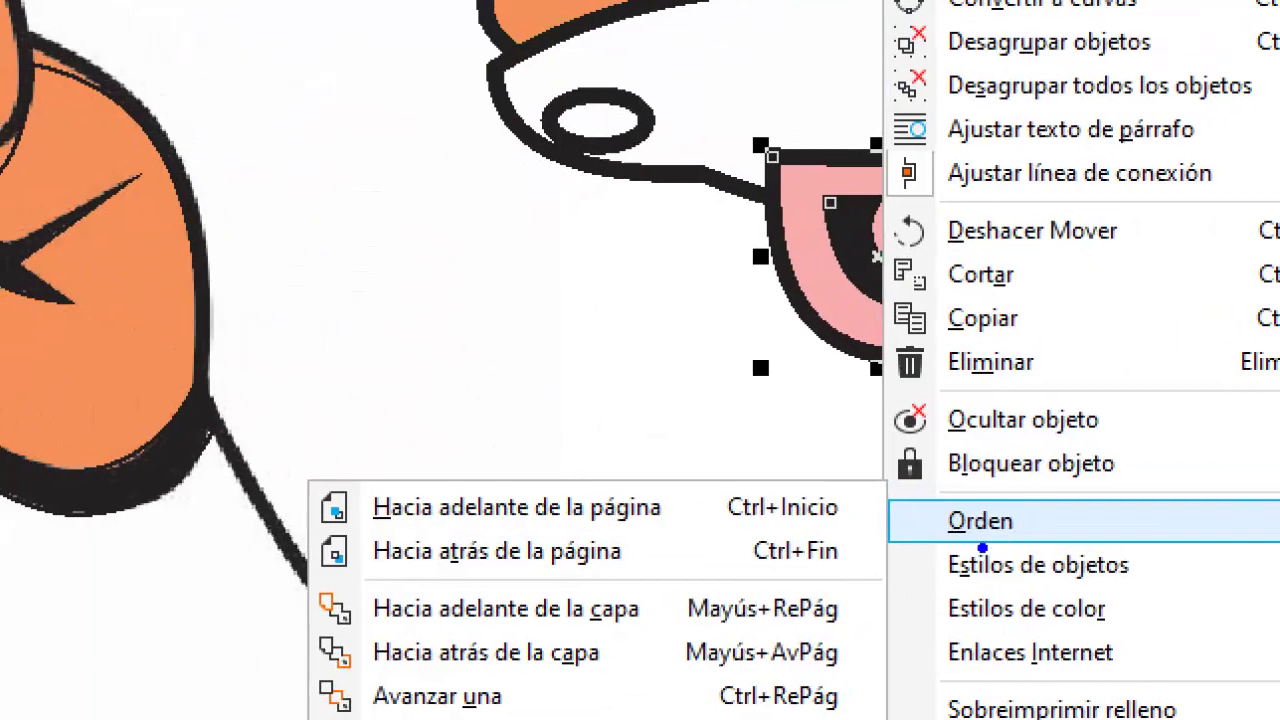
mouse_move(983, 548)
mouse_down()
mouse_move(834, 494)
mouse_move(754, 495)
mouse_up()
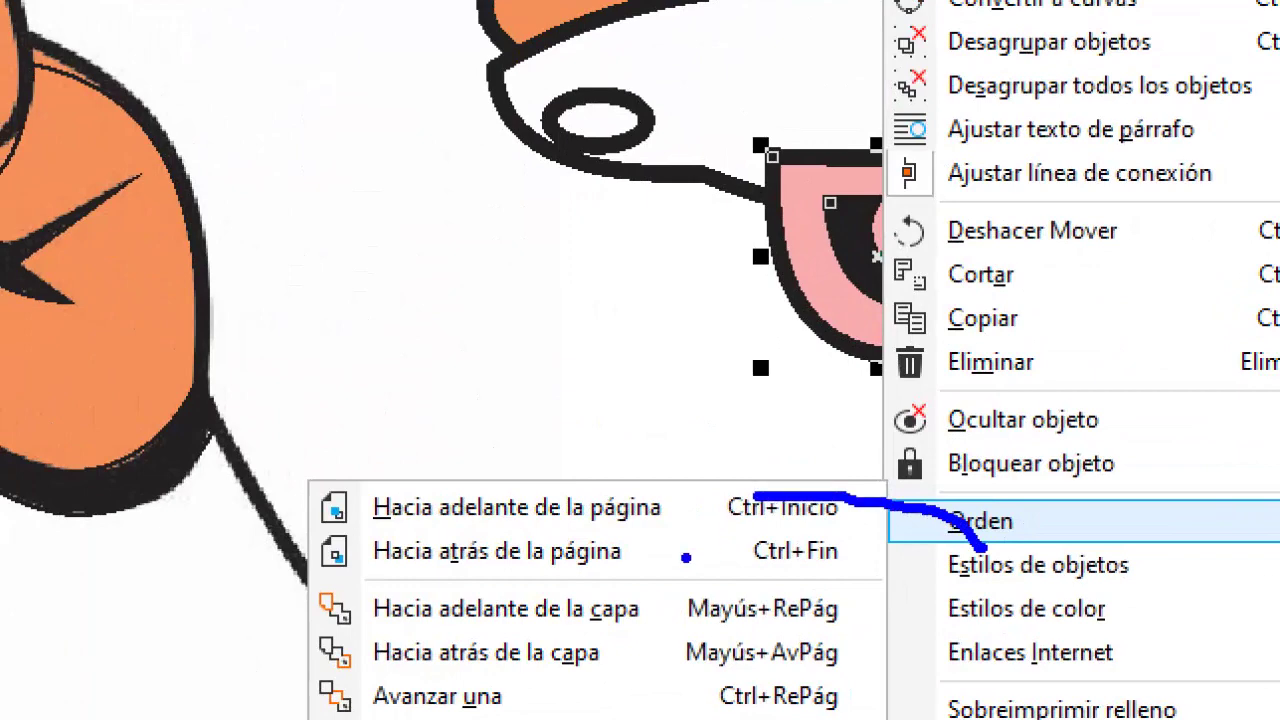
mouse_move(489, 530)
mouse_down()
mouse_move(912, 571)
mouse_move(335, 519)
mouse_up()
key(Escape)
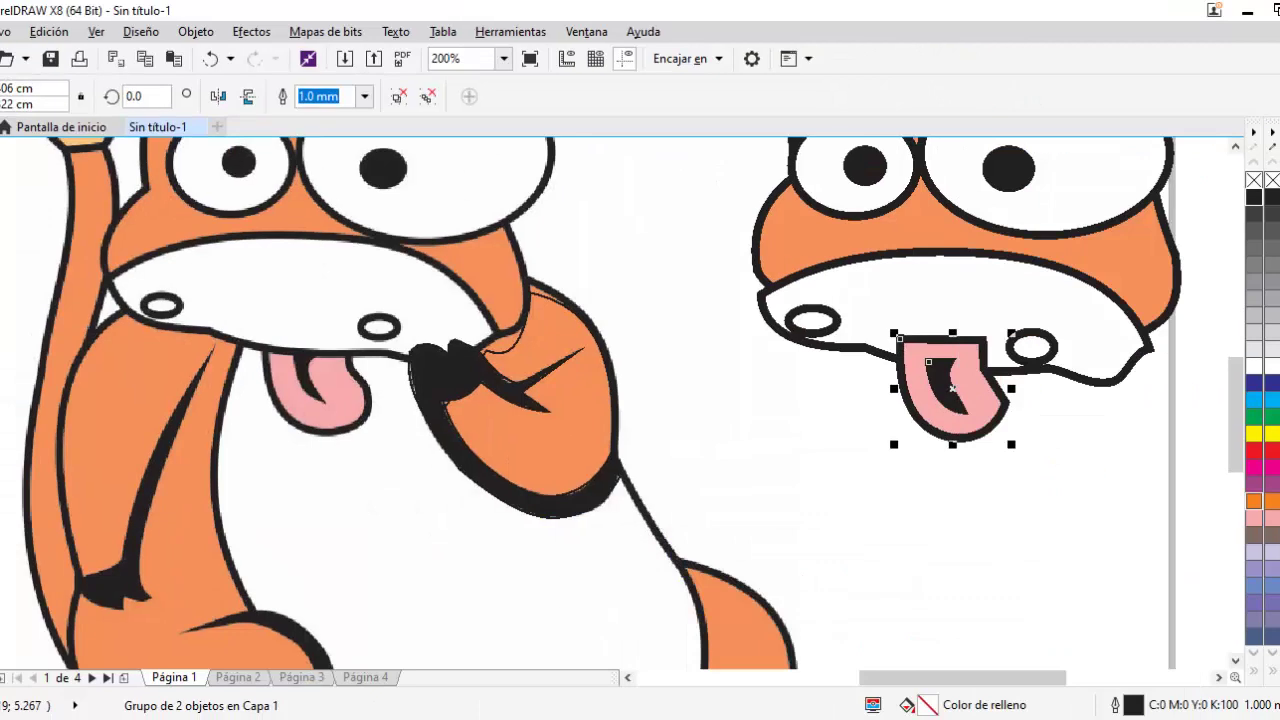
Send the tongue to the back of the layer and adjust its position beneath the muzzle
right_click(968, 418)
mouse_move(1045, 521)
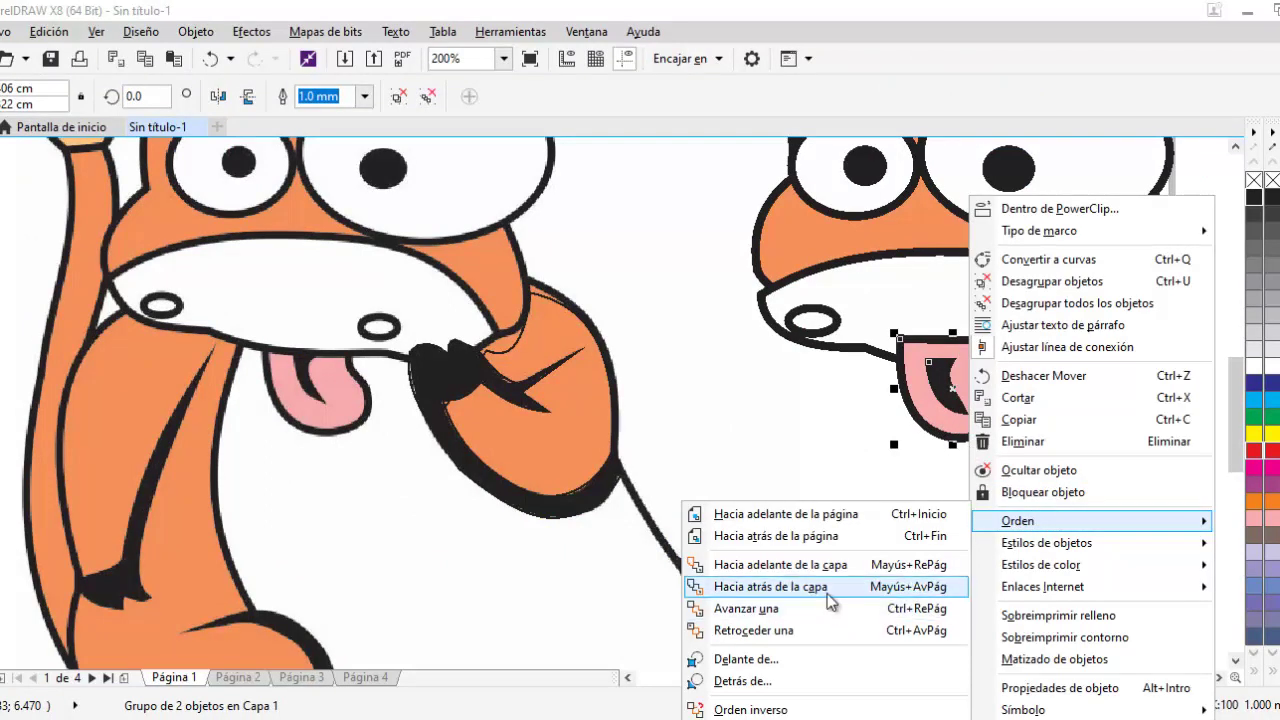
click(828, 588)
drag(974, 416, 969, 410)
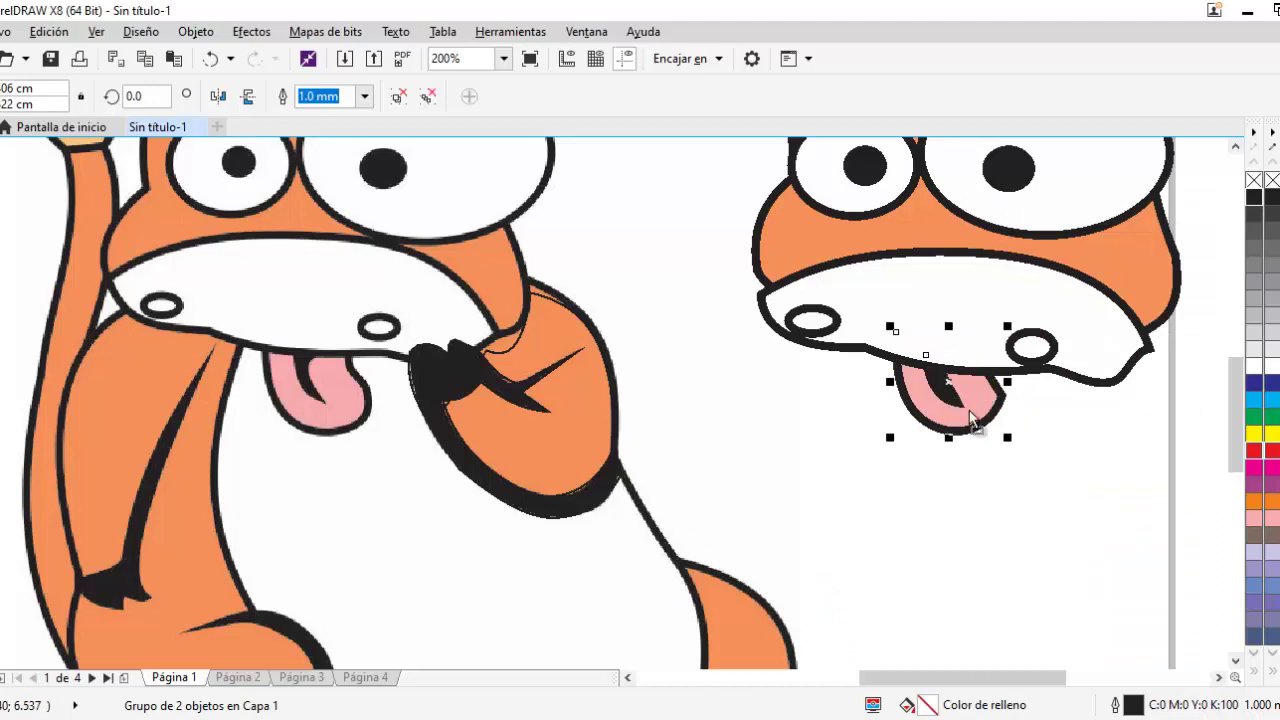
Move the finished traced bull from beside the page to the opposite side of the reference drawing
scroll(1057, 438, up, 2)
scroll(1059, 432, down, 1)
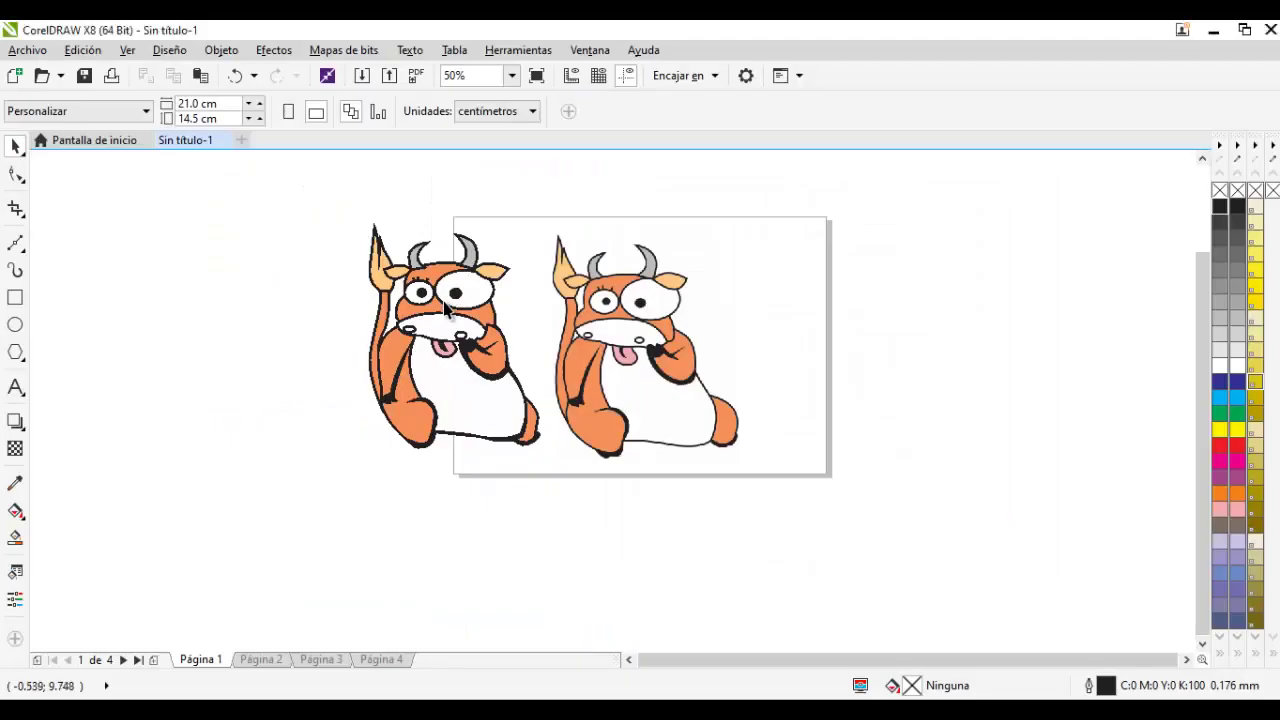
drag(449, 313, 877, 379)
drag(661, 342, 775, 317)
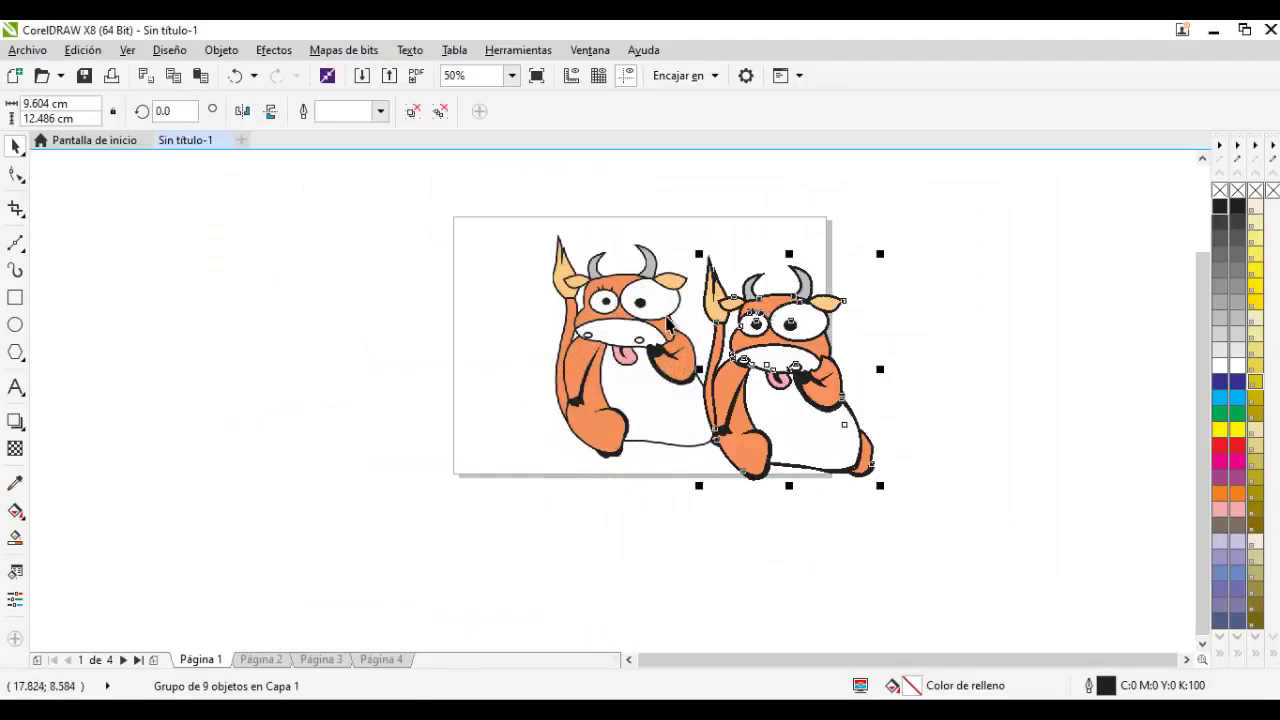
Unlock and delete the reference bull bitmap, and move the traced bull into the middle of the page
right_click(612, 318)
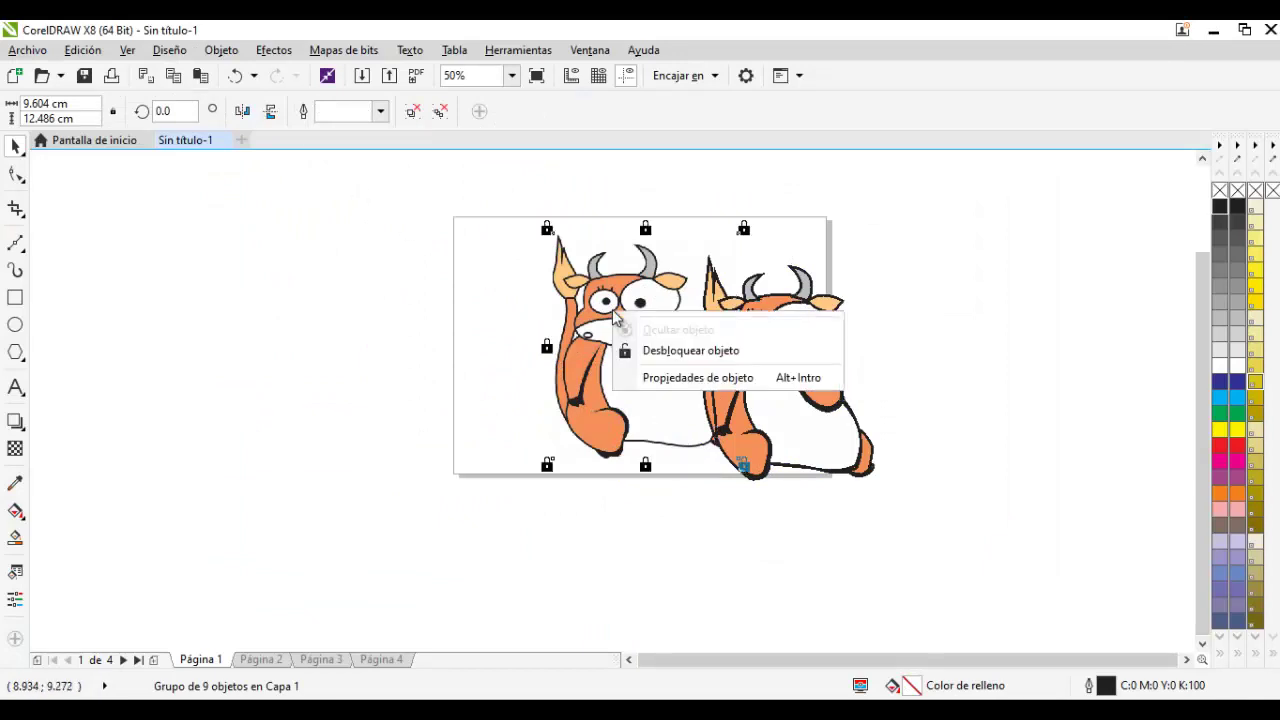
click(660, 351)
drag(633, 340, 473, 360)
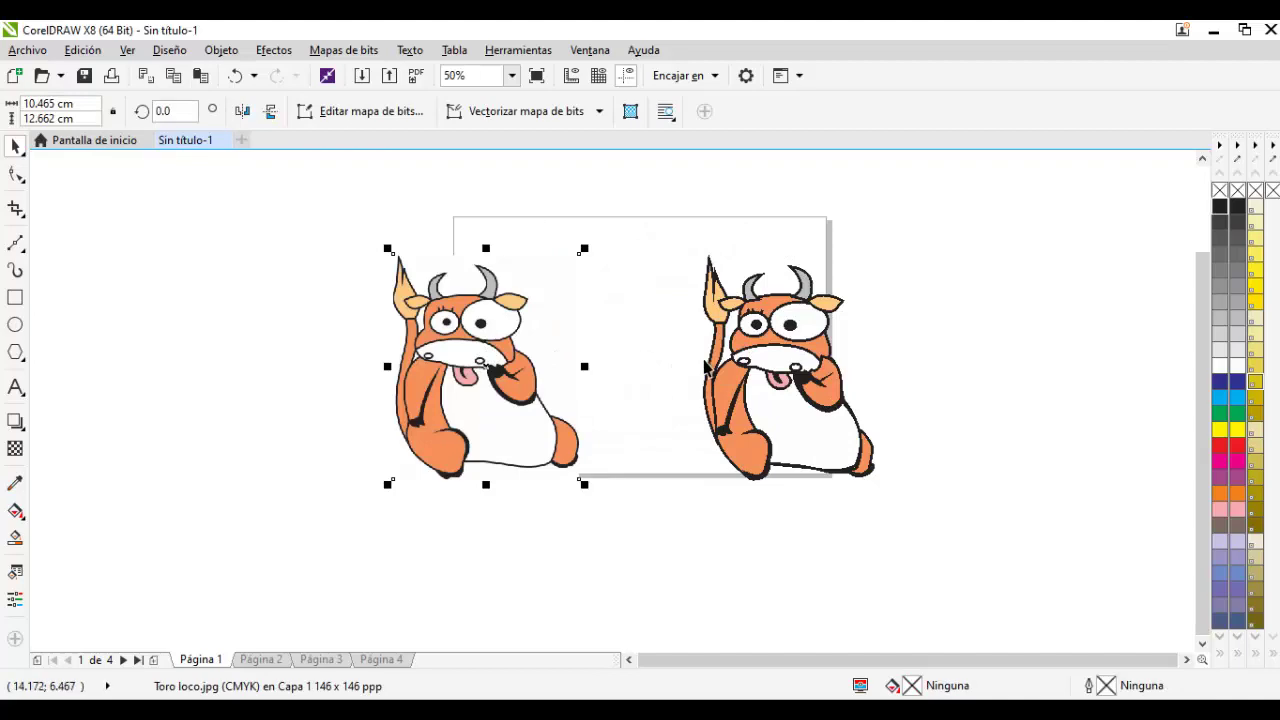
key(Delete)
drag(705, 368, 540, 368)
scroll(640, 316, up, 2)
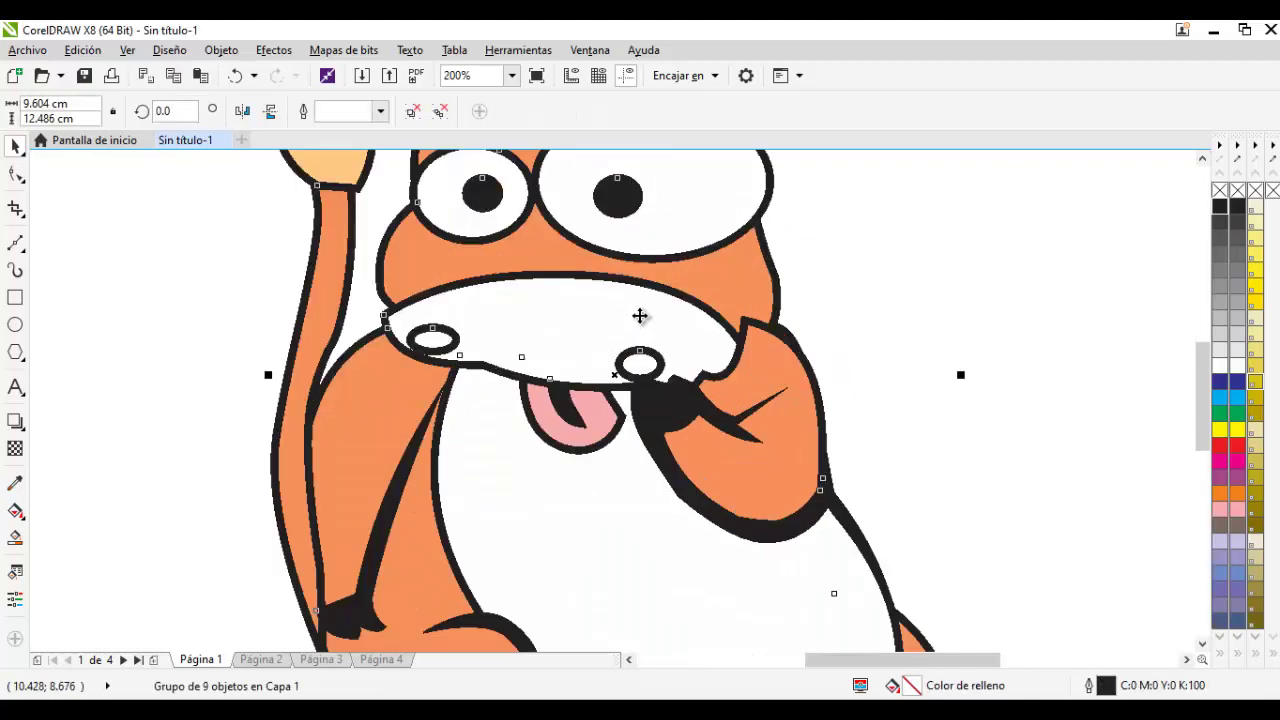
Export only the selected bull drawing to the Desktop as a PNG named TORO LOCO with transparency, and select the exported image there
scroll(640, 313, down, 1)
mouse_move(648, 322)
mouse_down()
mouse_move(660, 340)
mouse_move(647, 320)
mouse_up()
click(27, 50)
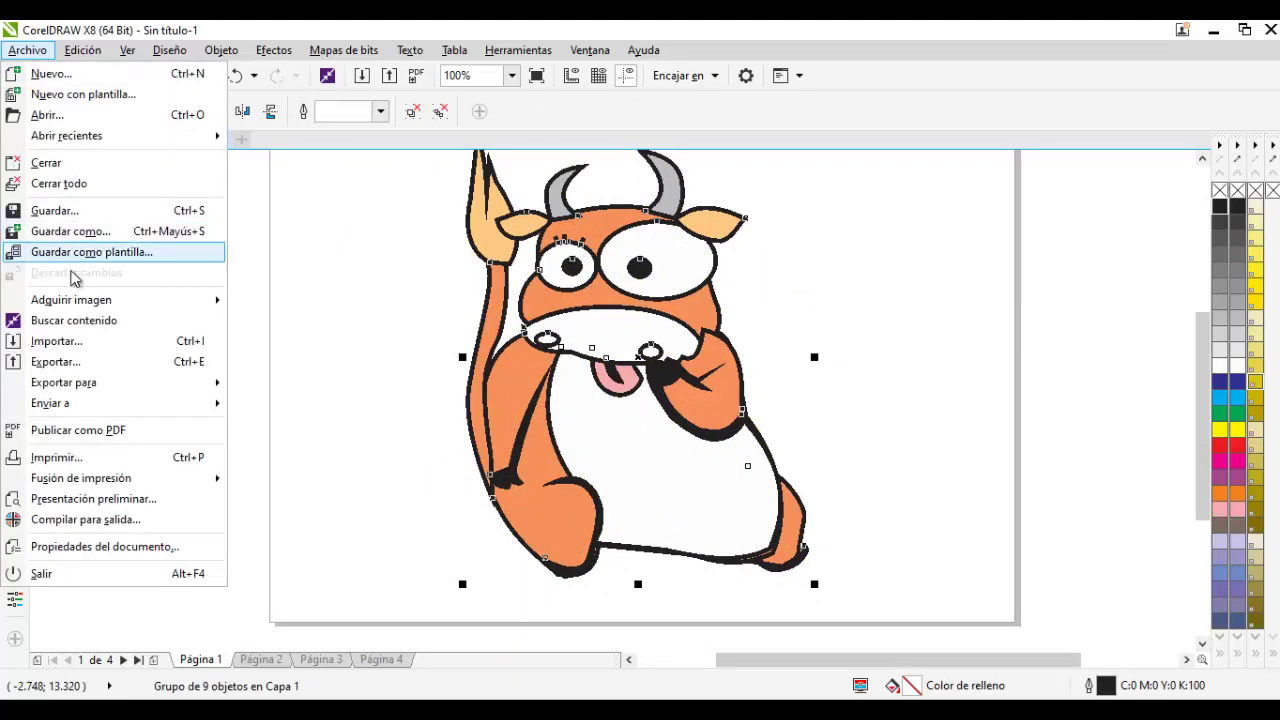
click(74, 363)
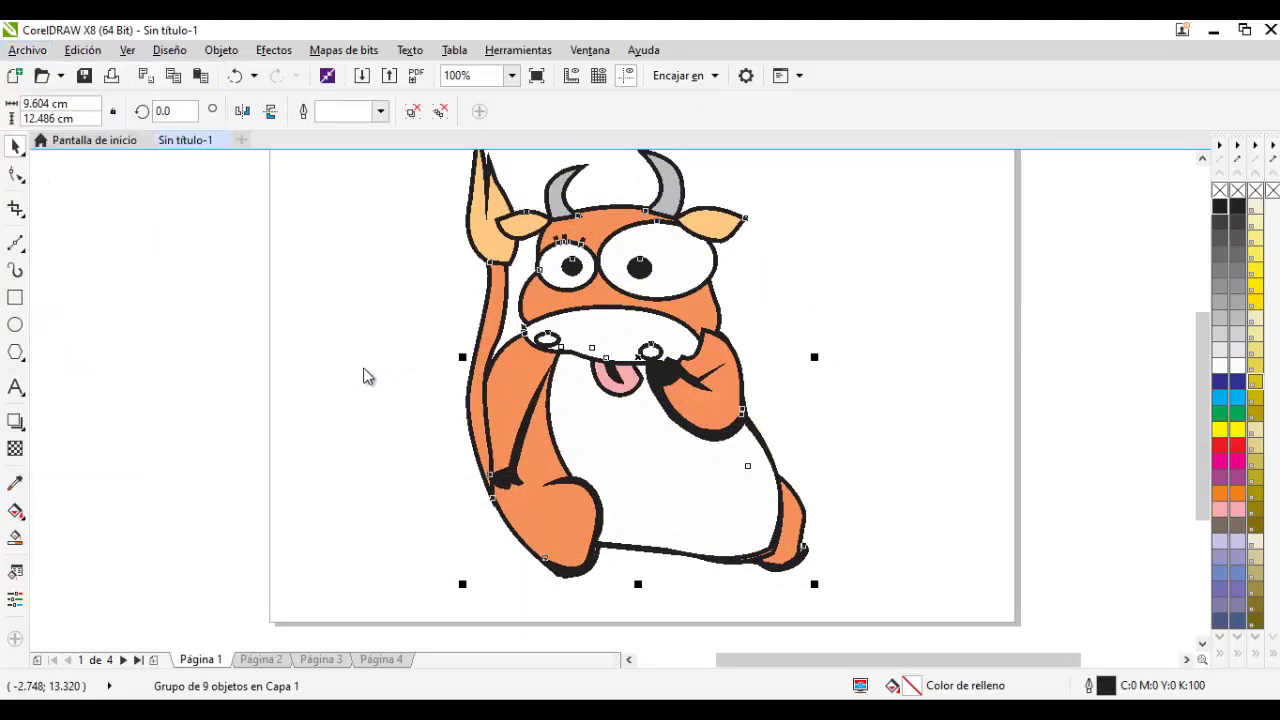
key(ctrl+e)
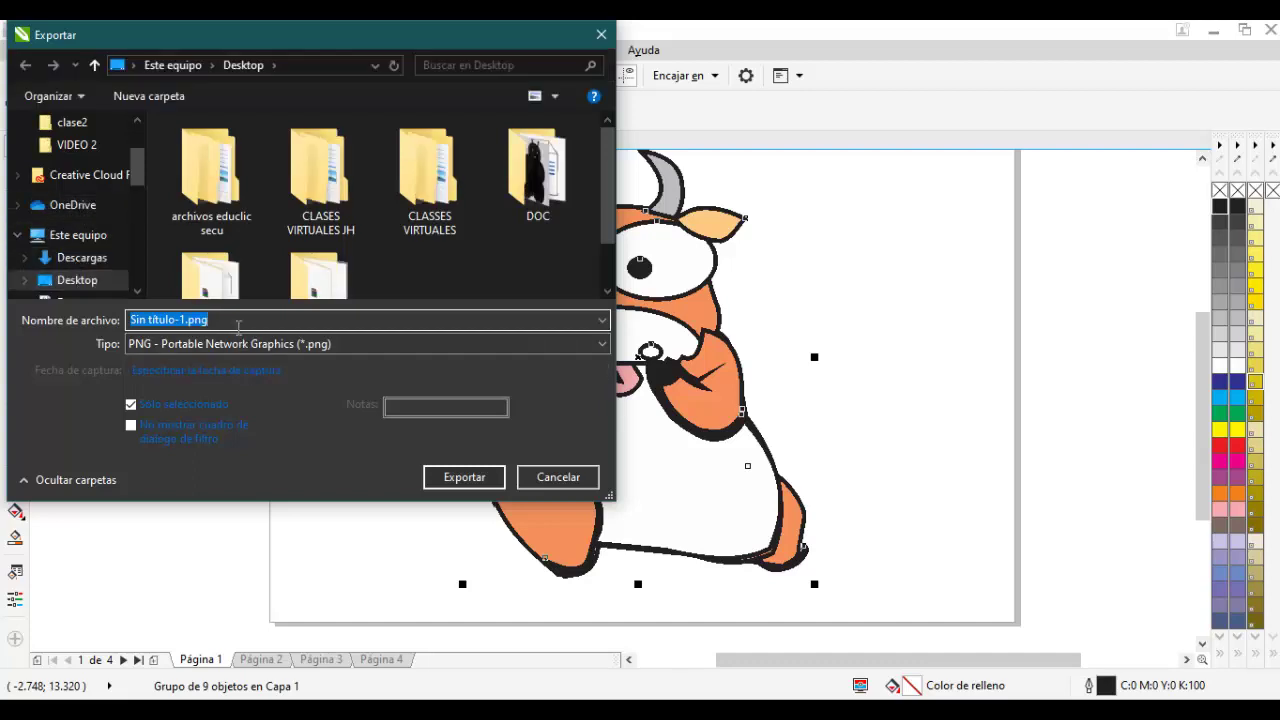
text(TORO LOCO)
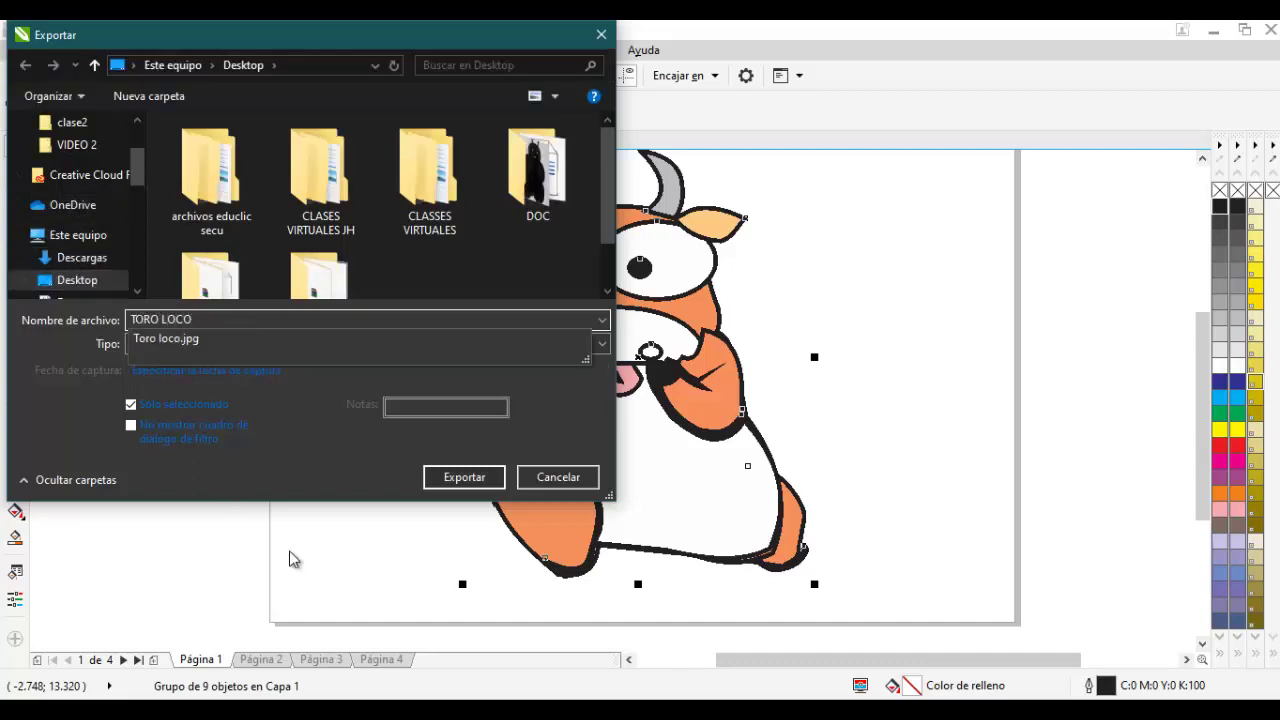
click(69, 384)
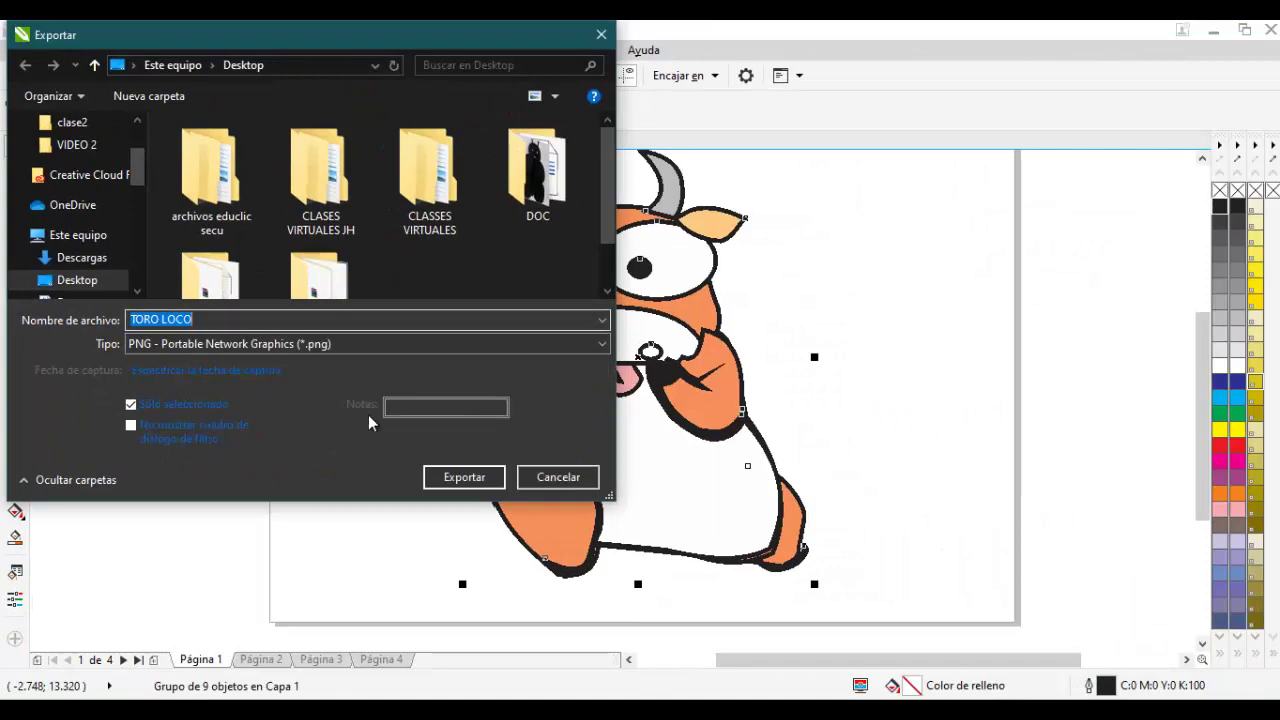
click(462, 477)
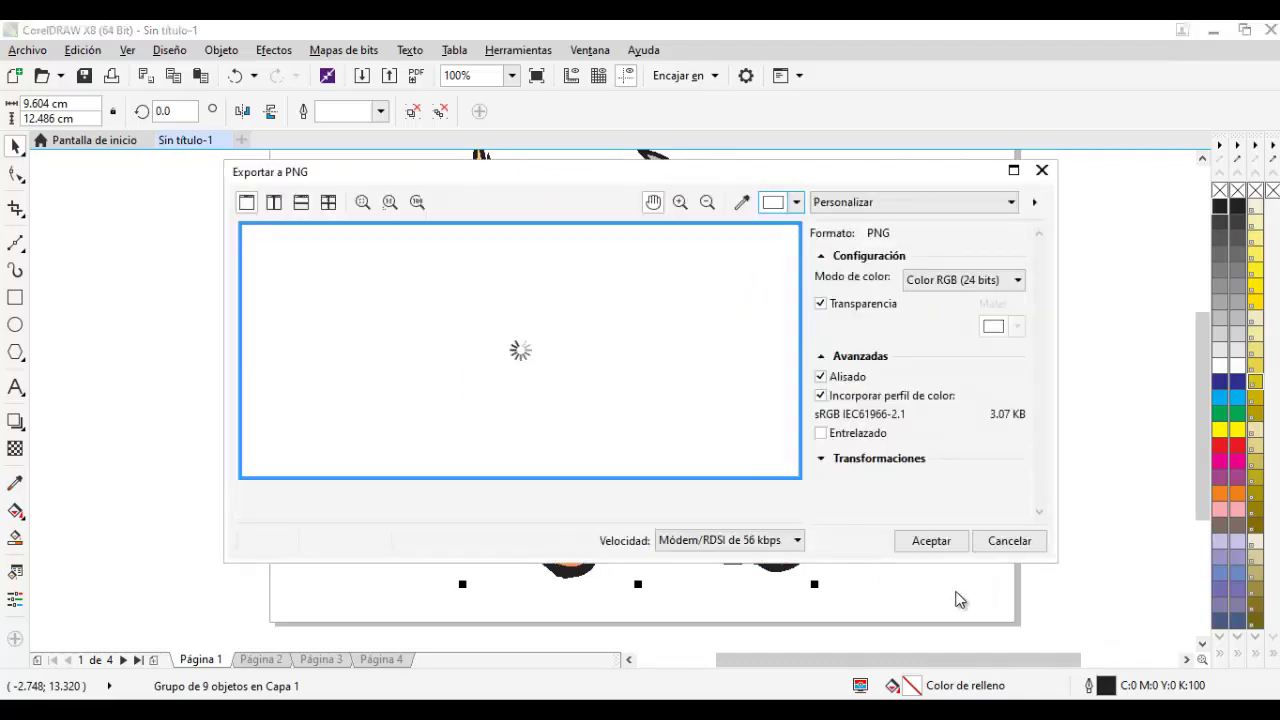
click(932, 544)
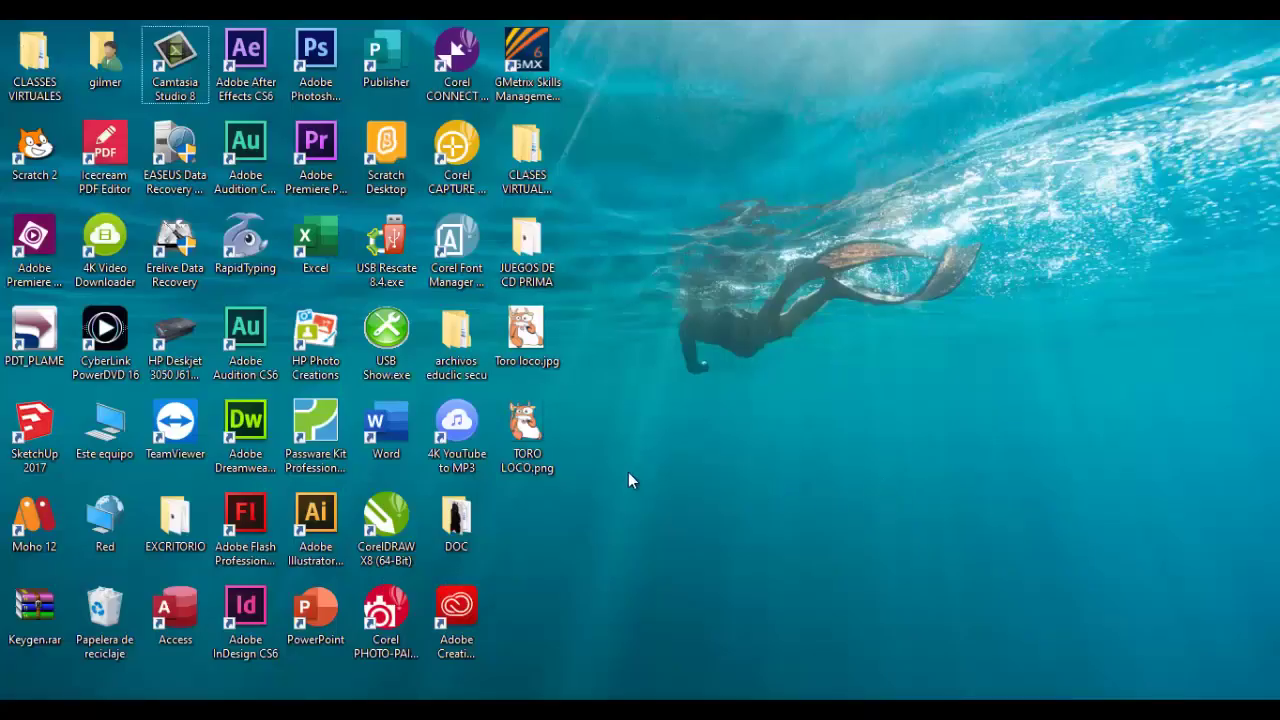
click(529, 440)
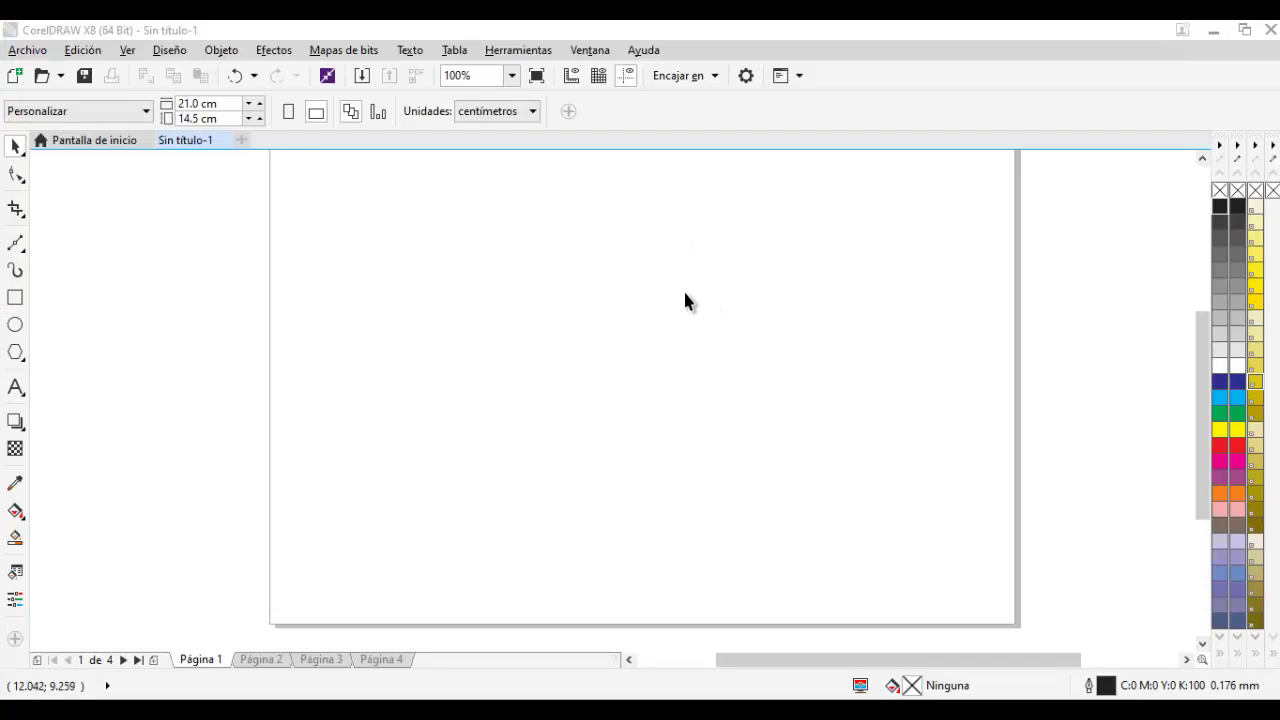
Import Angry Bird 1.jpg from the CUADERNO > CA UNIDAD 1 > Sesión 3 folder and place it large in the middle of the empty page
click(27, 50)
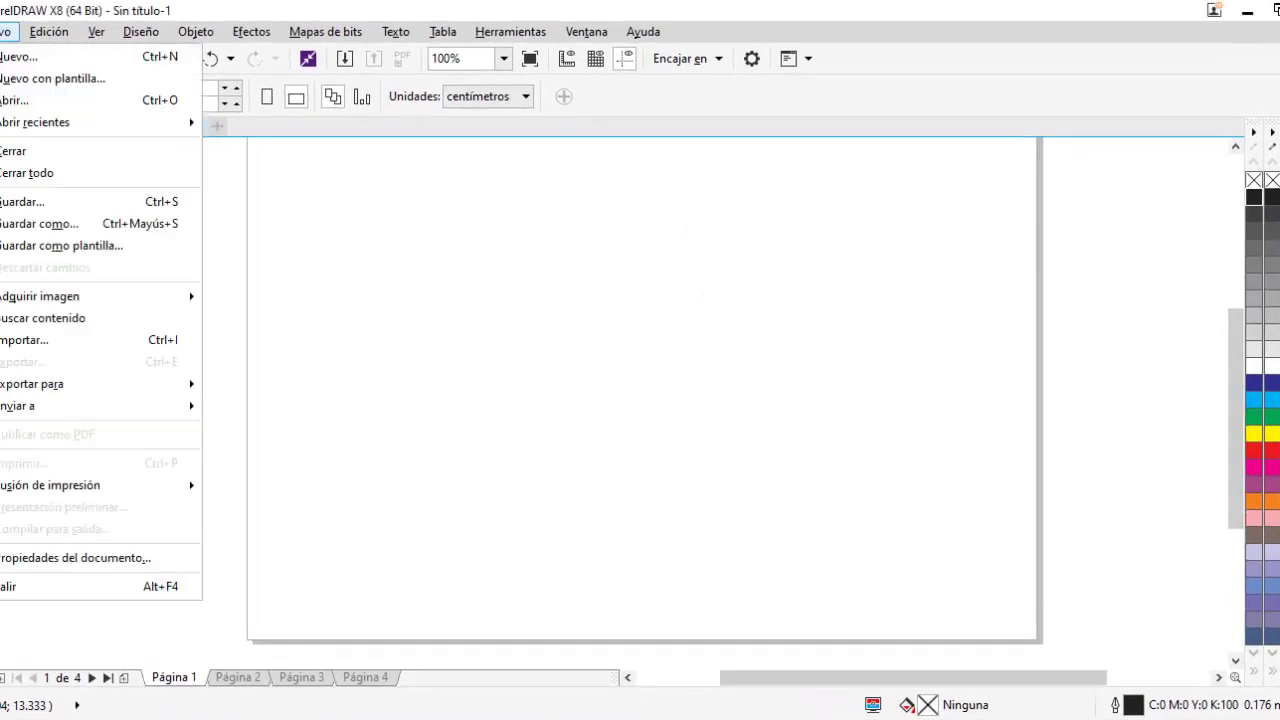
click(66, 340)
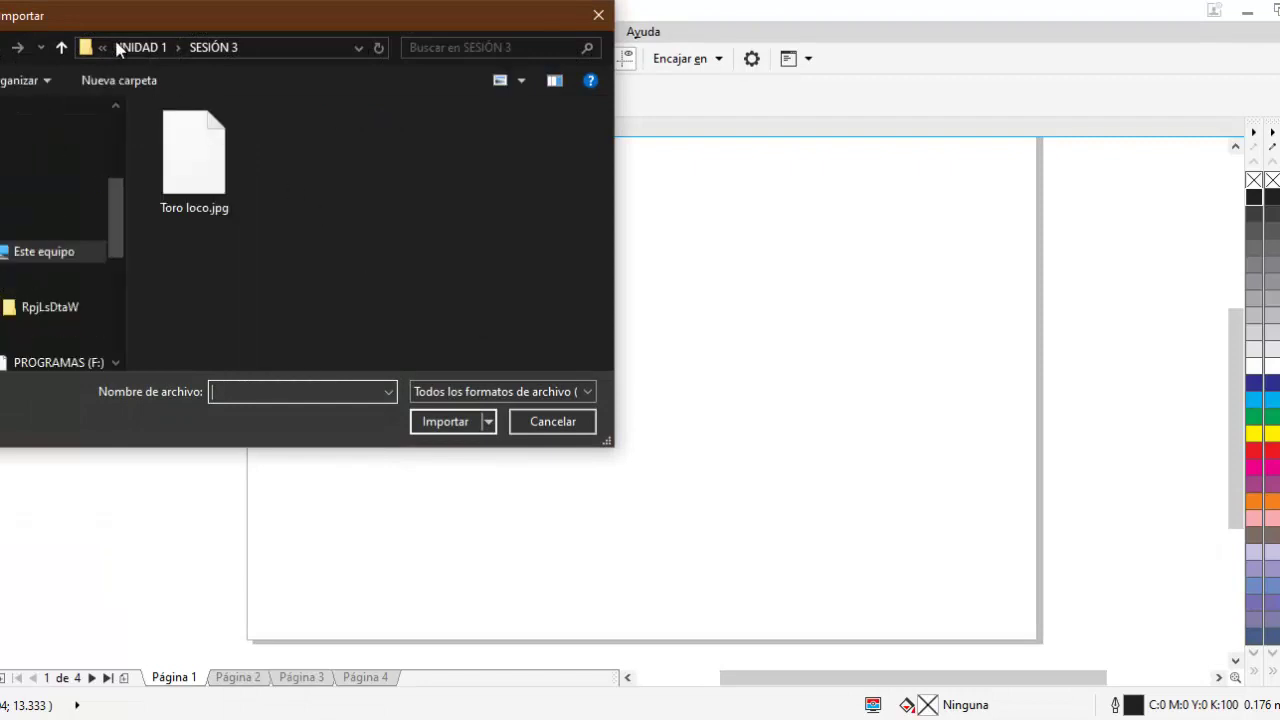
click(118, 48)
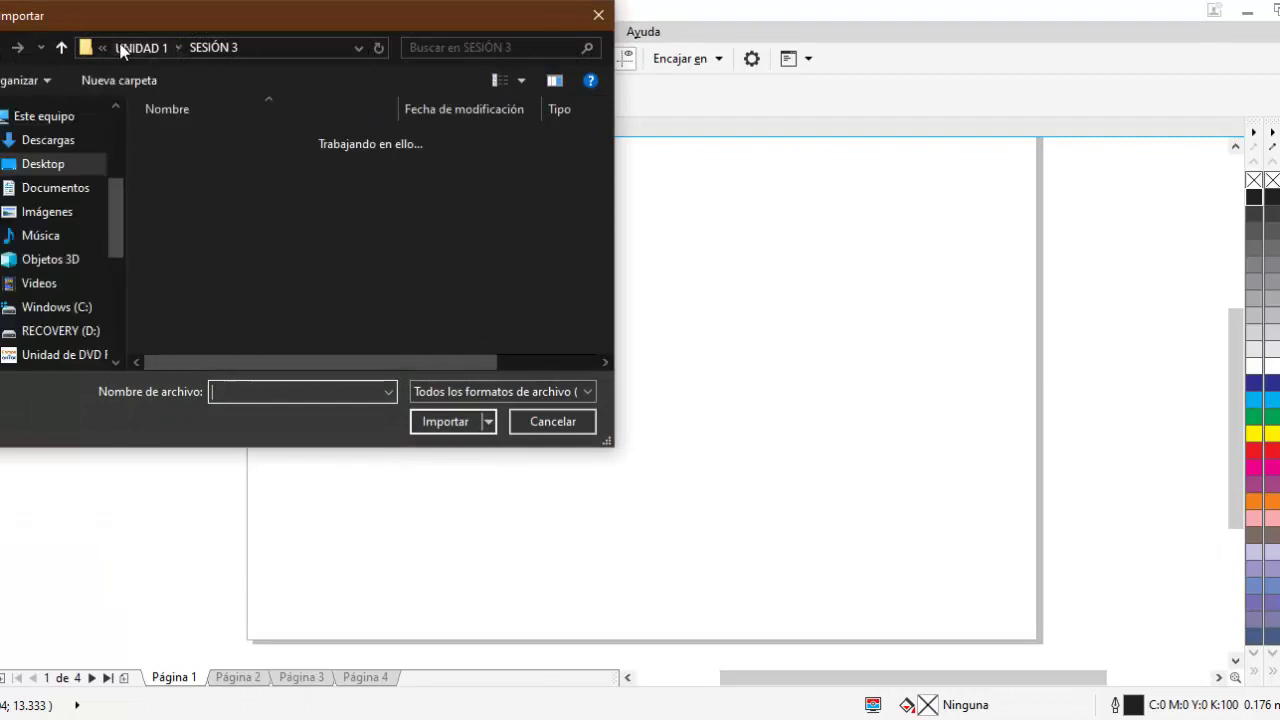
click(126, 49)
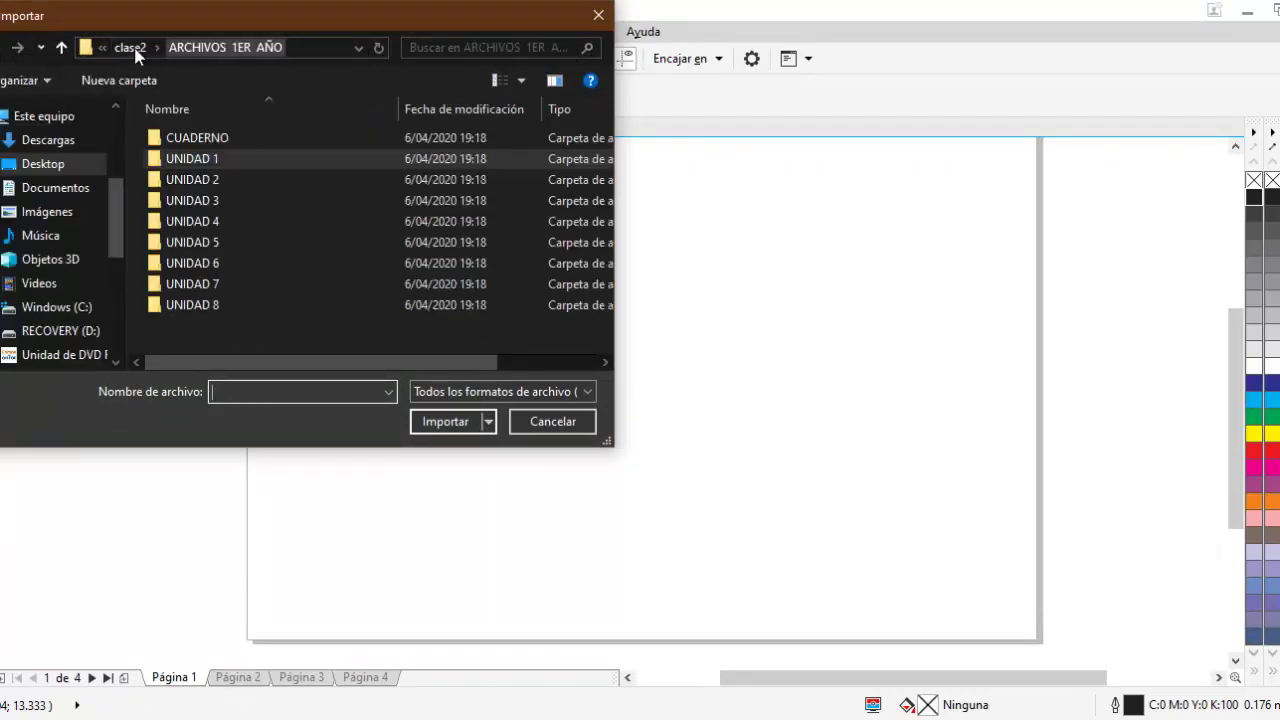
double_click(192, 139)
double_click(192, 141)
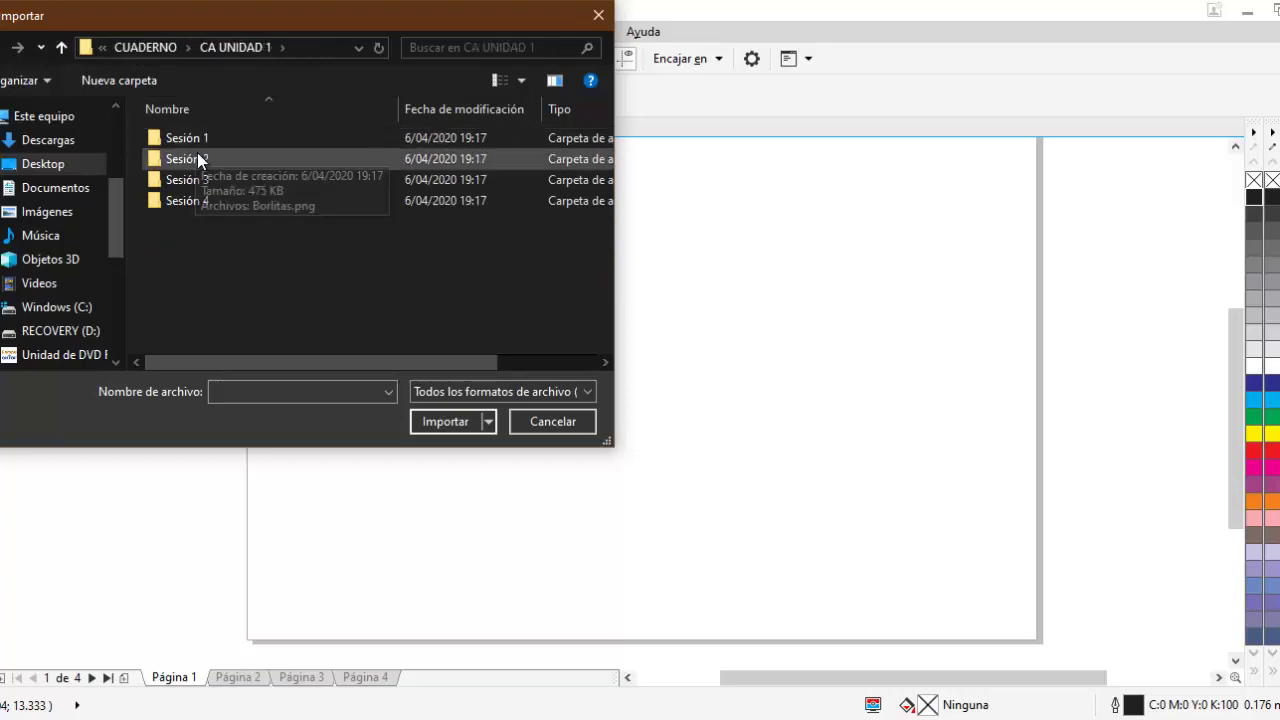
double_click(201, 177)
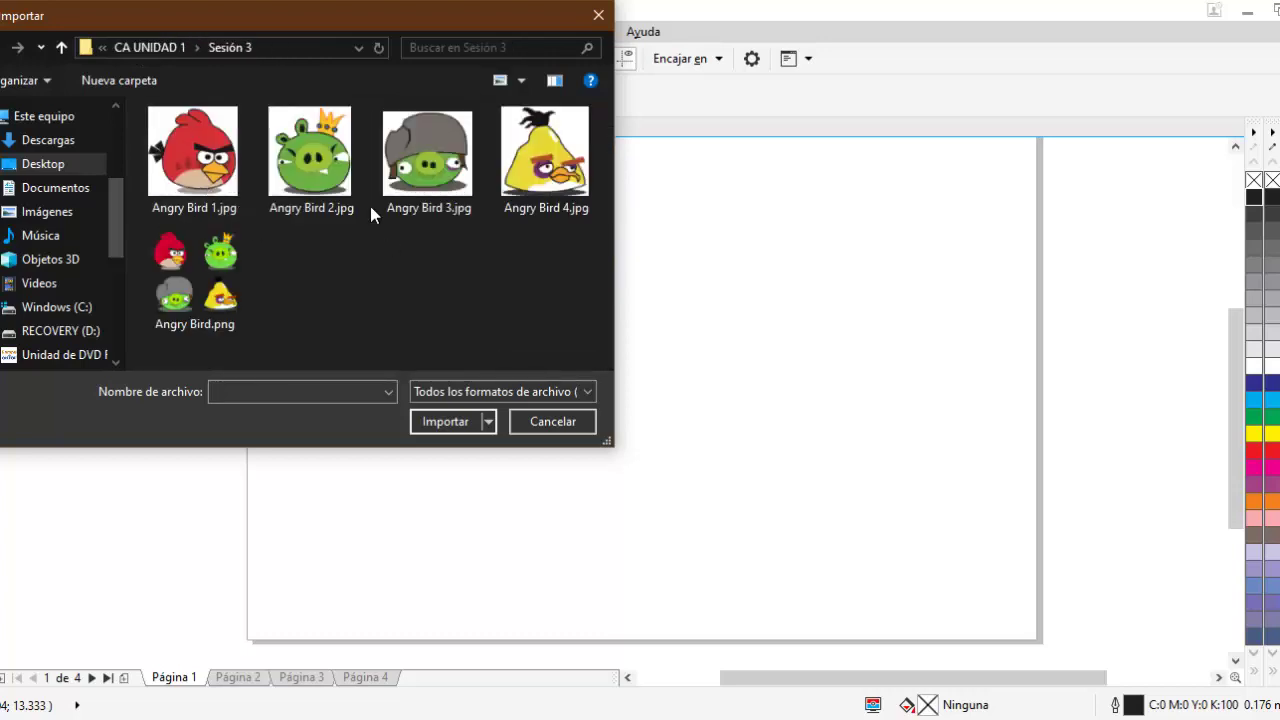
double_click(205, 172)
drag(442, 225, 932, 615)
scroll(709, 406, up, 2)
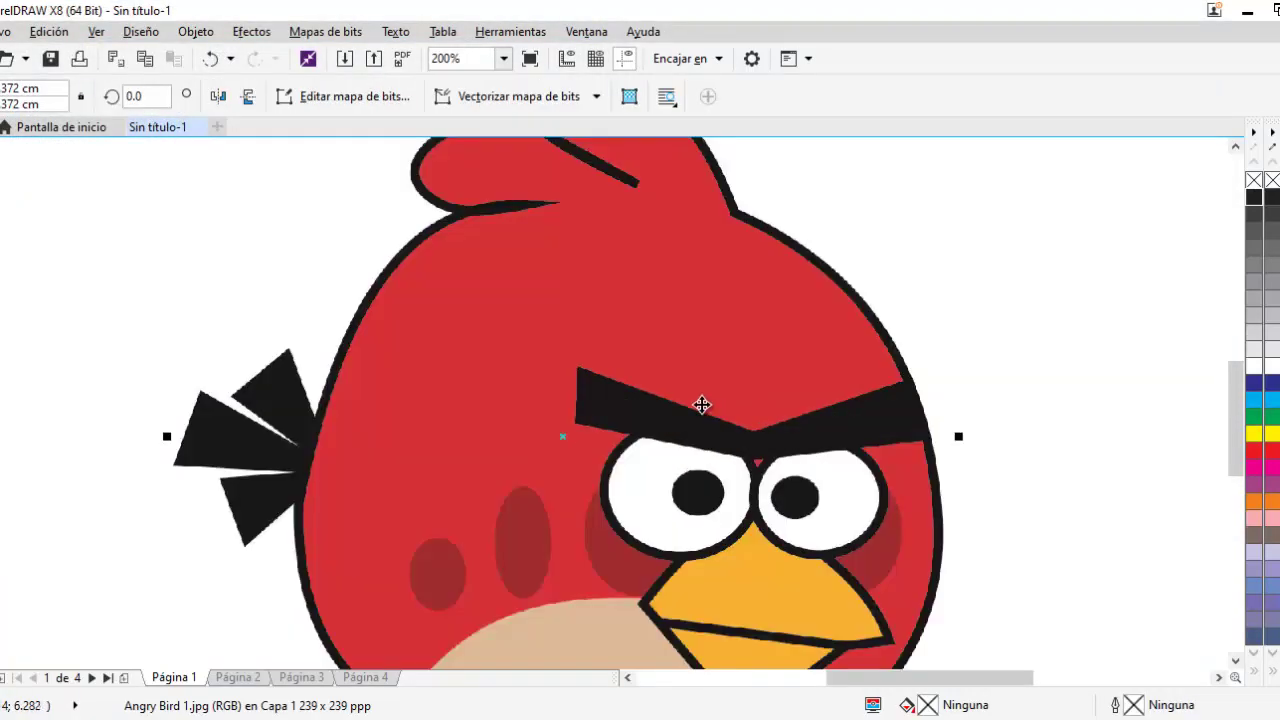
scroll(702, 404, down, 2)
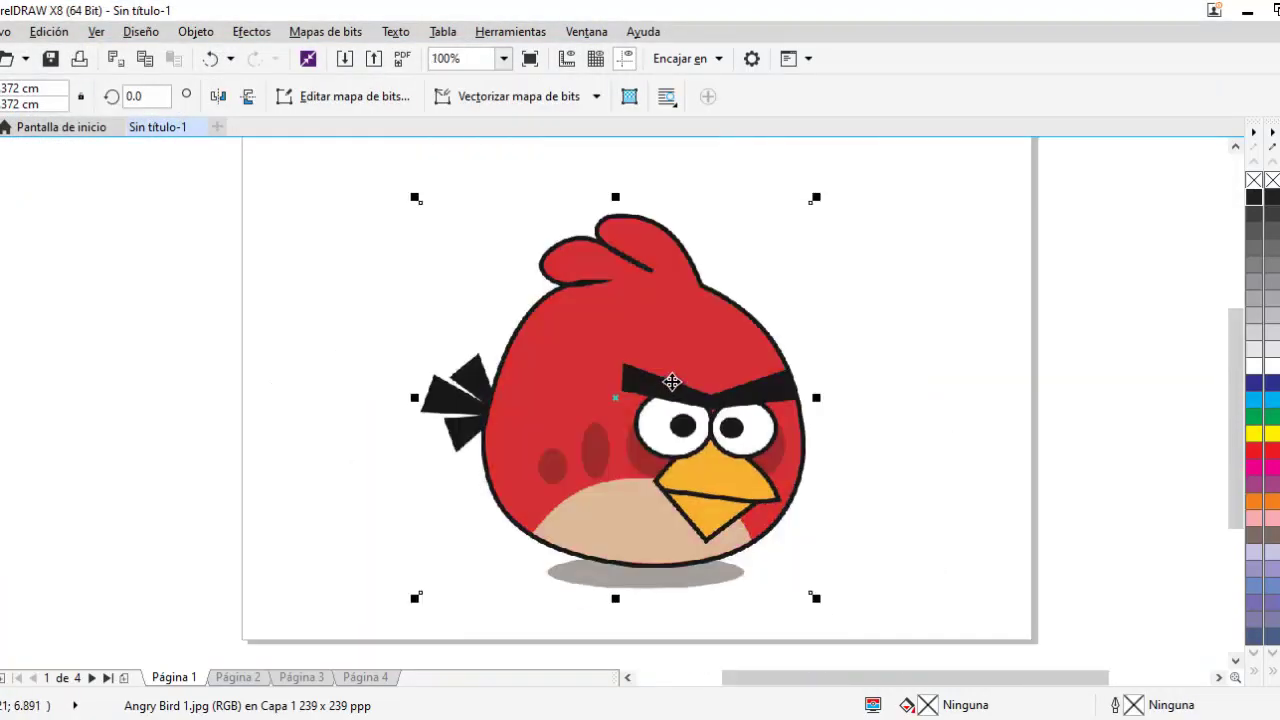
scroll(671, 382, up, 2)
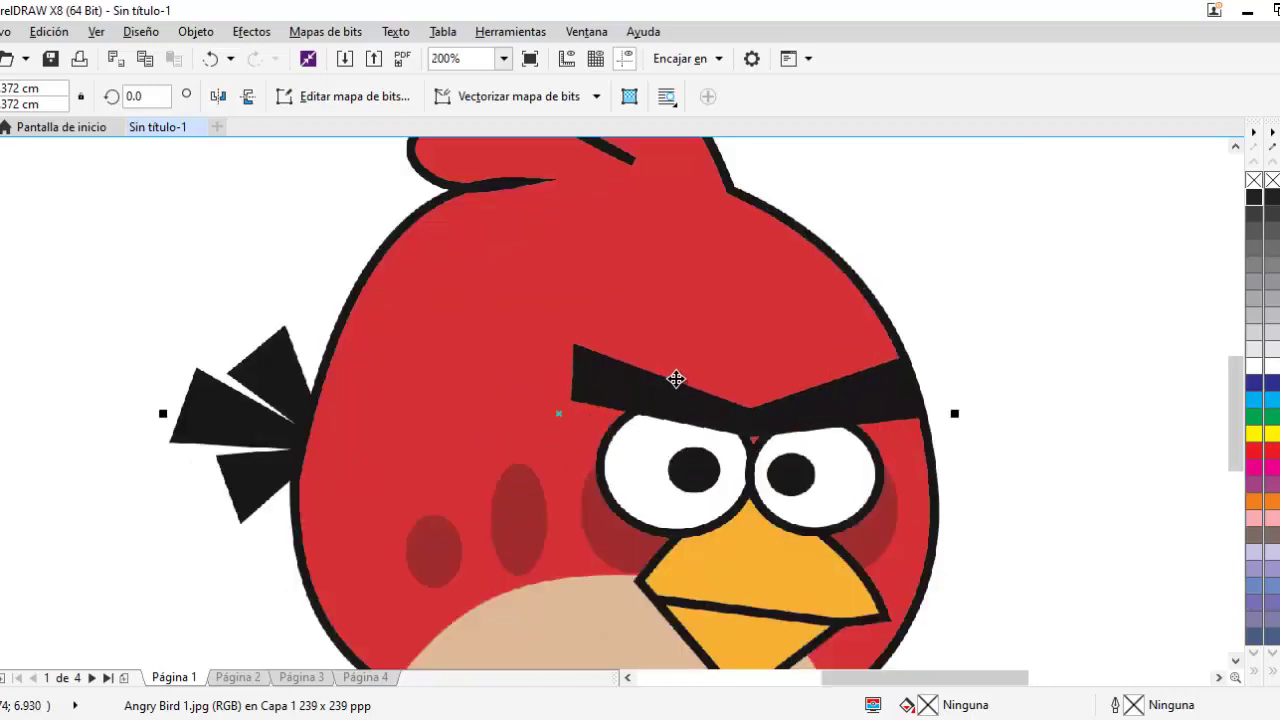
scroll(676, 379, down, 2)
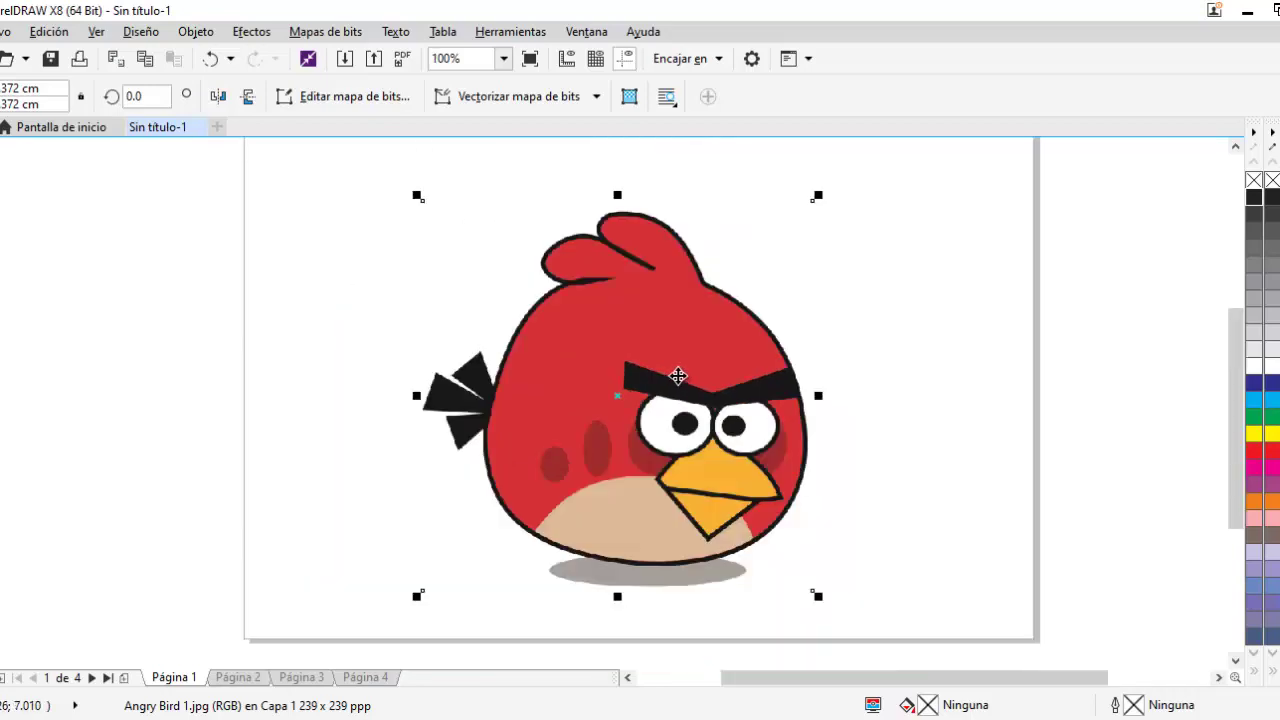